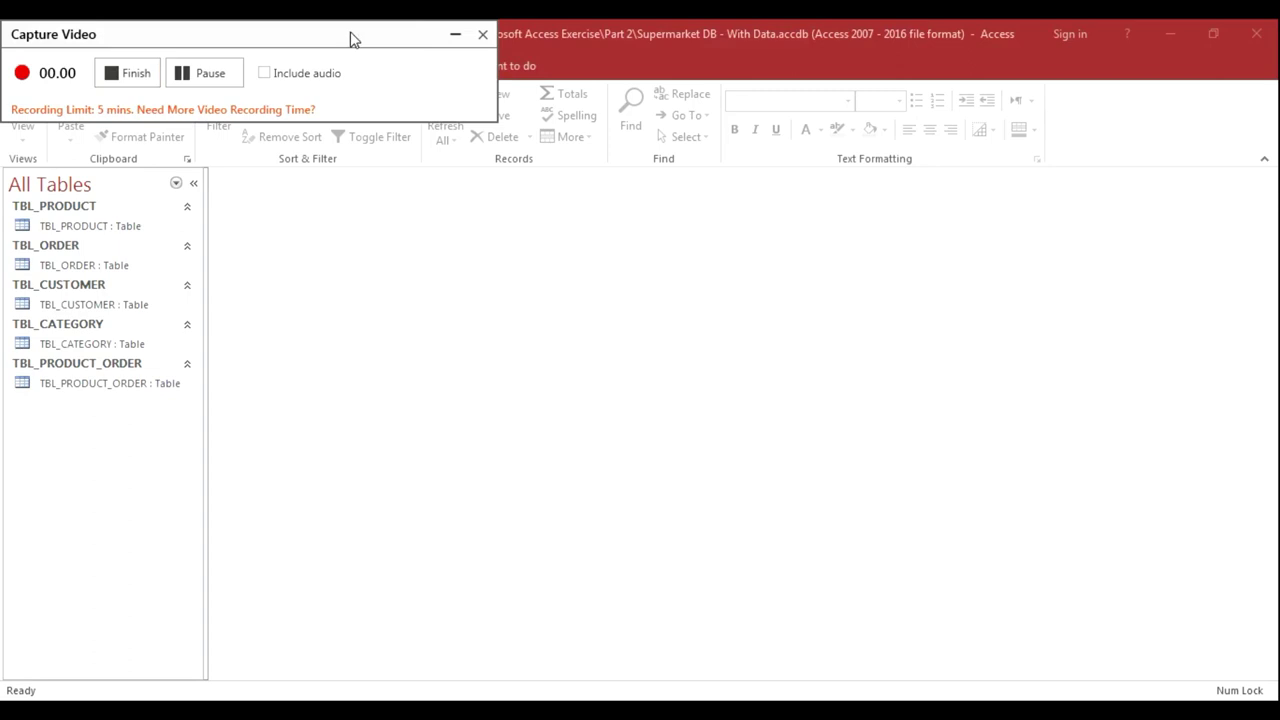
- Switch to the Create ribbon to reach the form and report tools
left_click(139, 62)
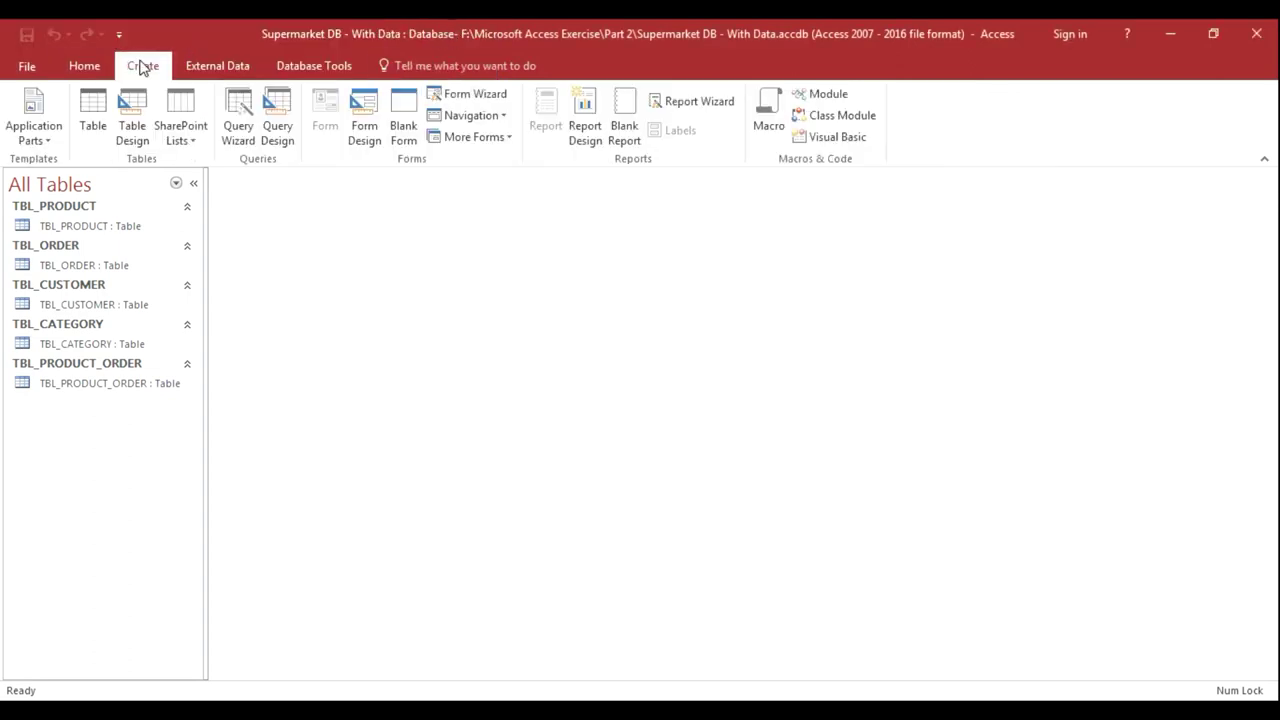
- Use the Form Wizard to build a columnar frm_Customer form from all TBL_CUSTOMER fields, opening in Design View
left_click(466, 96)
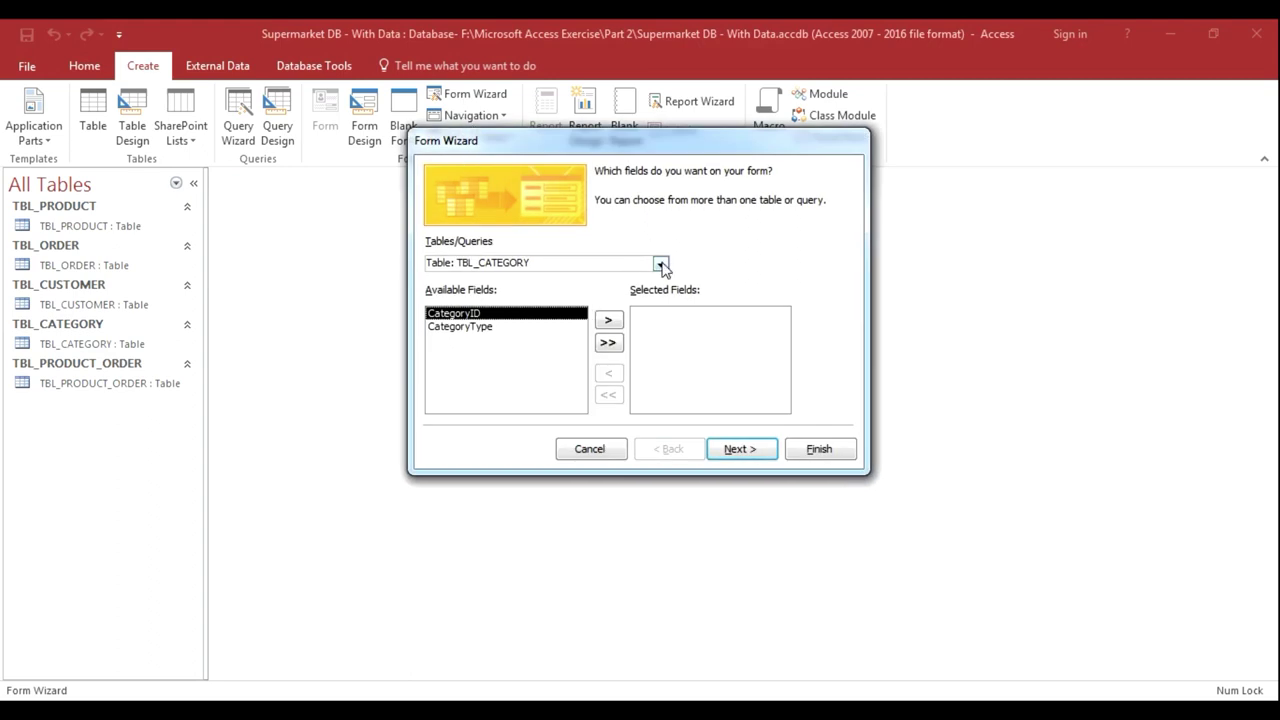
left_click(660, 263)
left_click(548, 294)
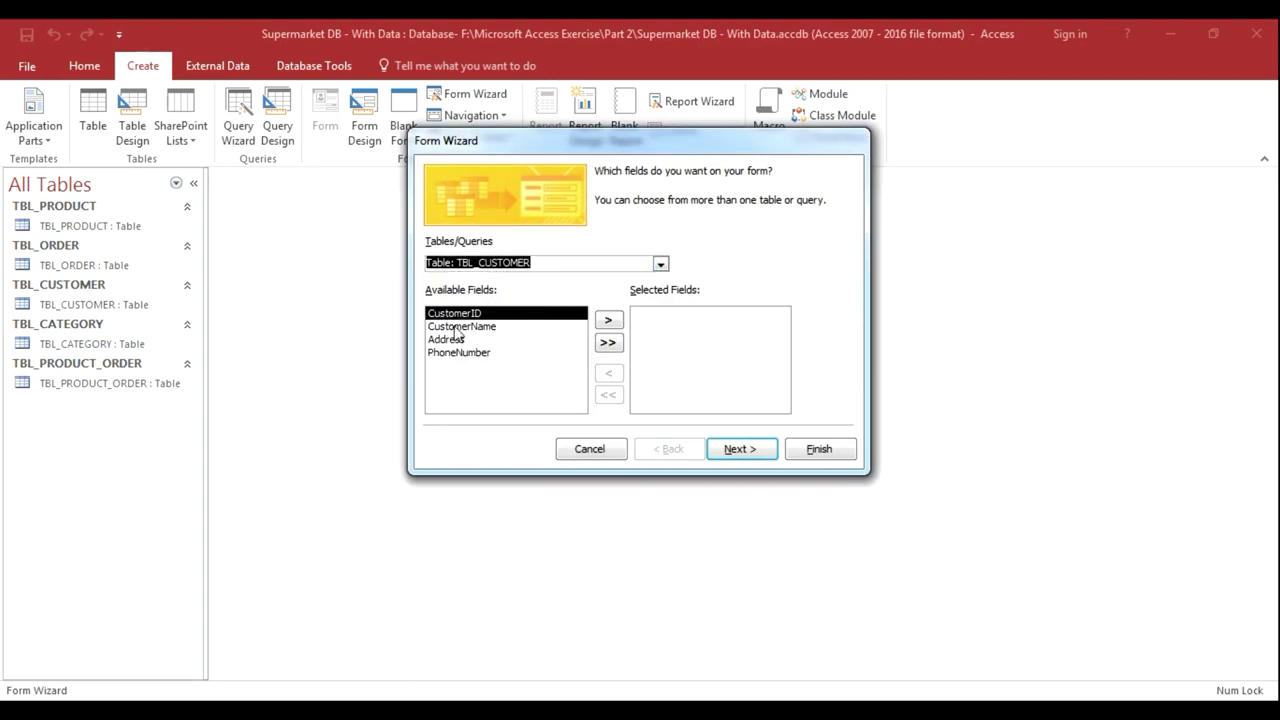
left_click(608, 342)
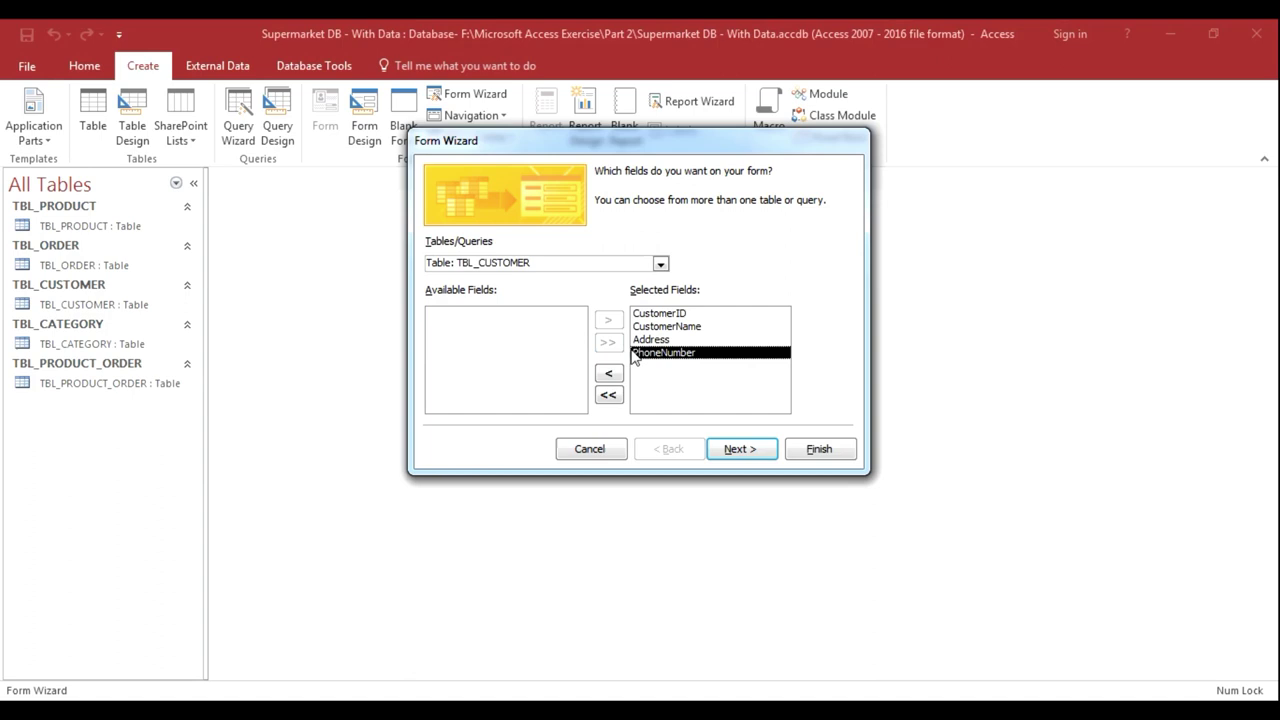
left_click(740, 448)
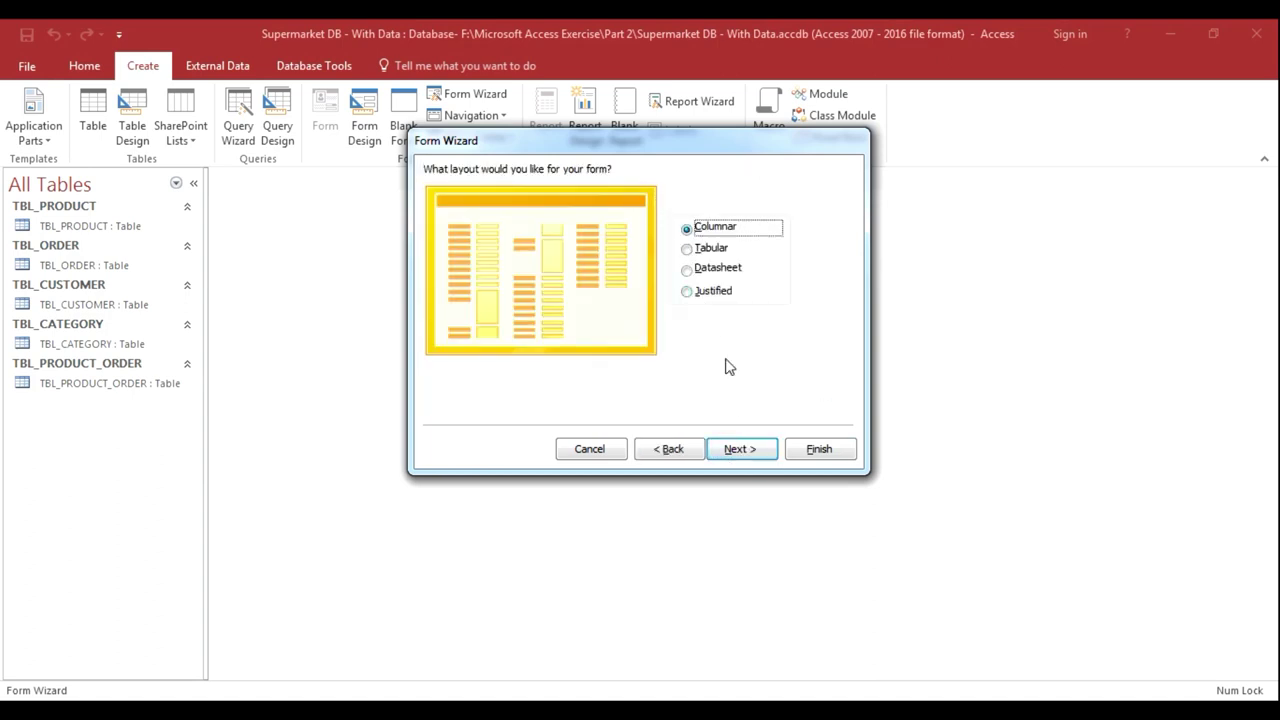
left_click(764, 455)
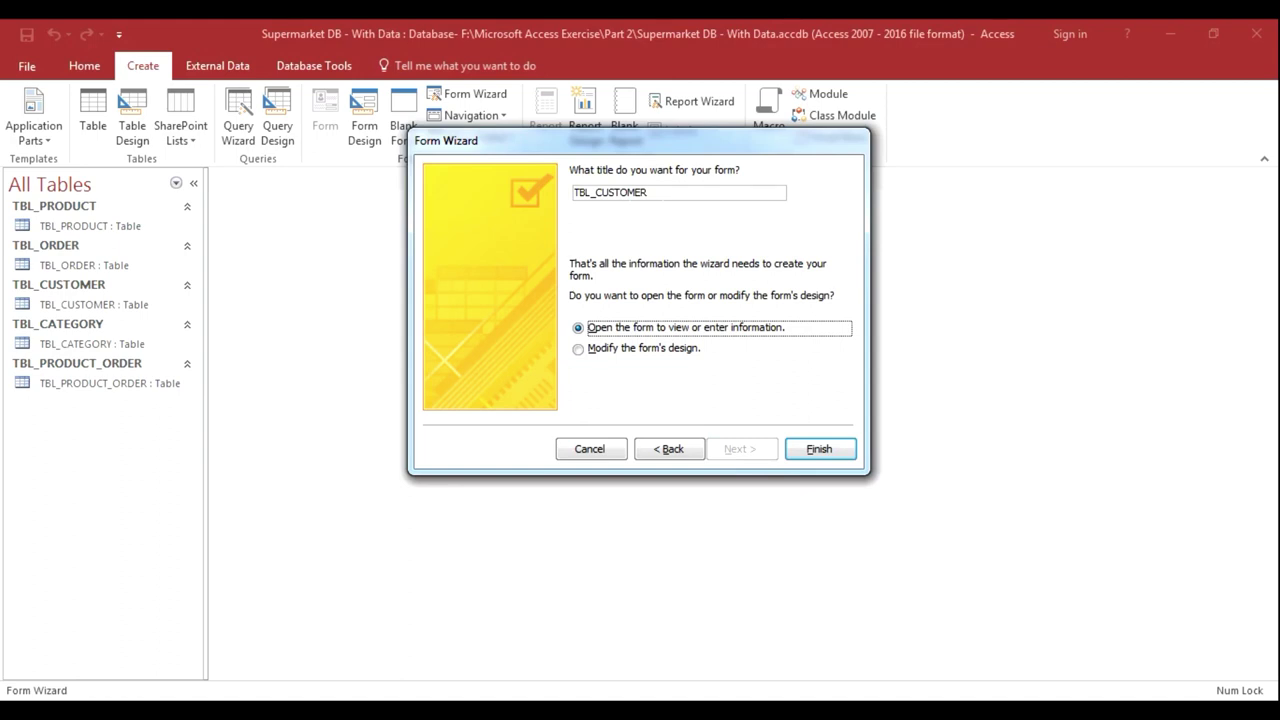
left_click_drag(648, 192, 574, 192)
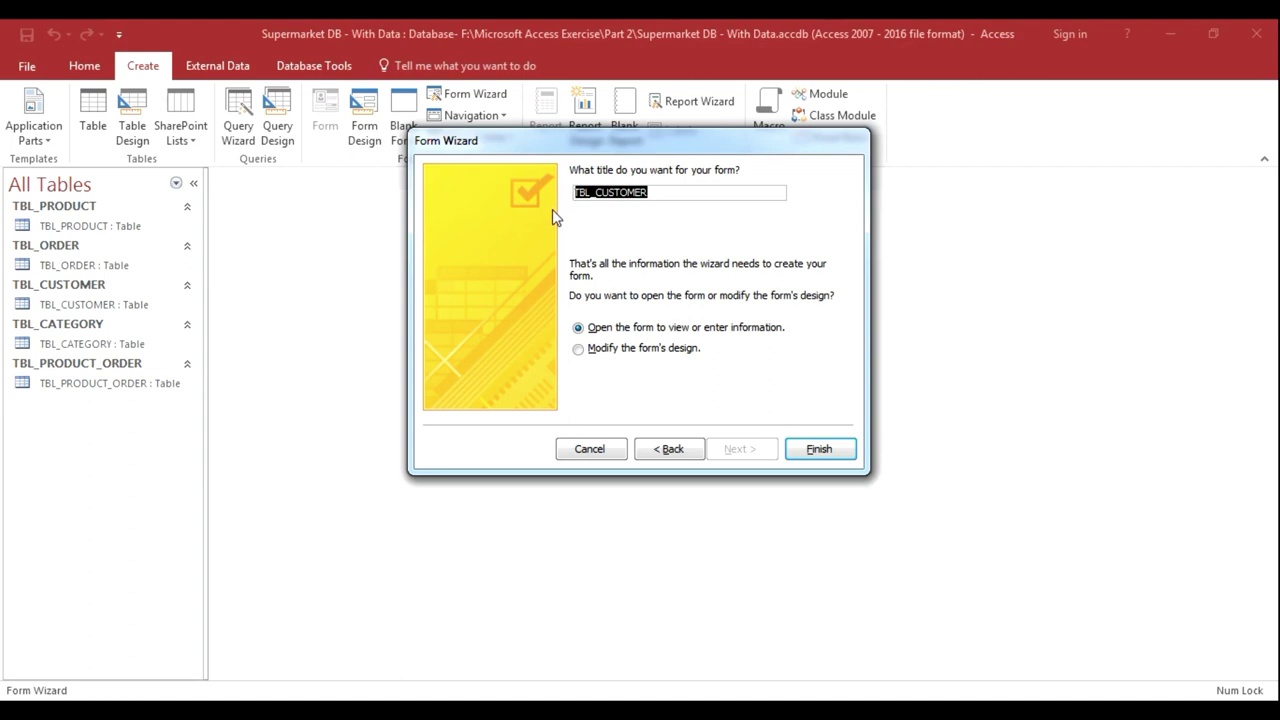
type("C")
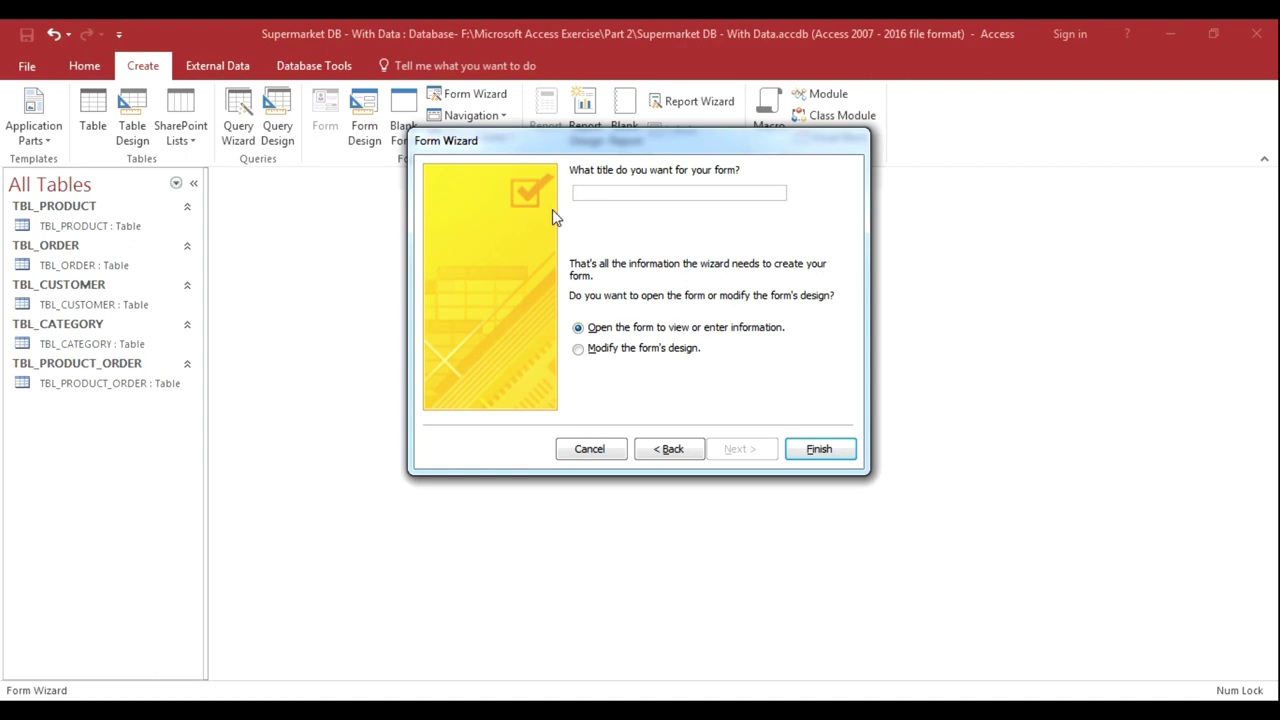
type("_Customer")
left_click(578, 348)
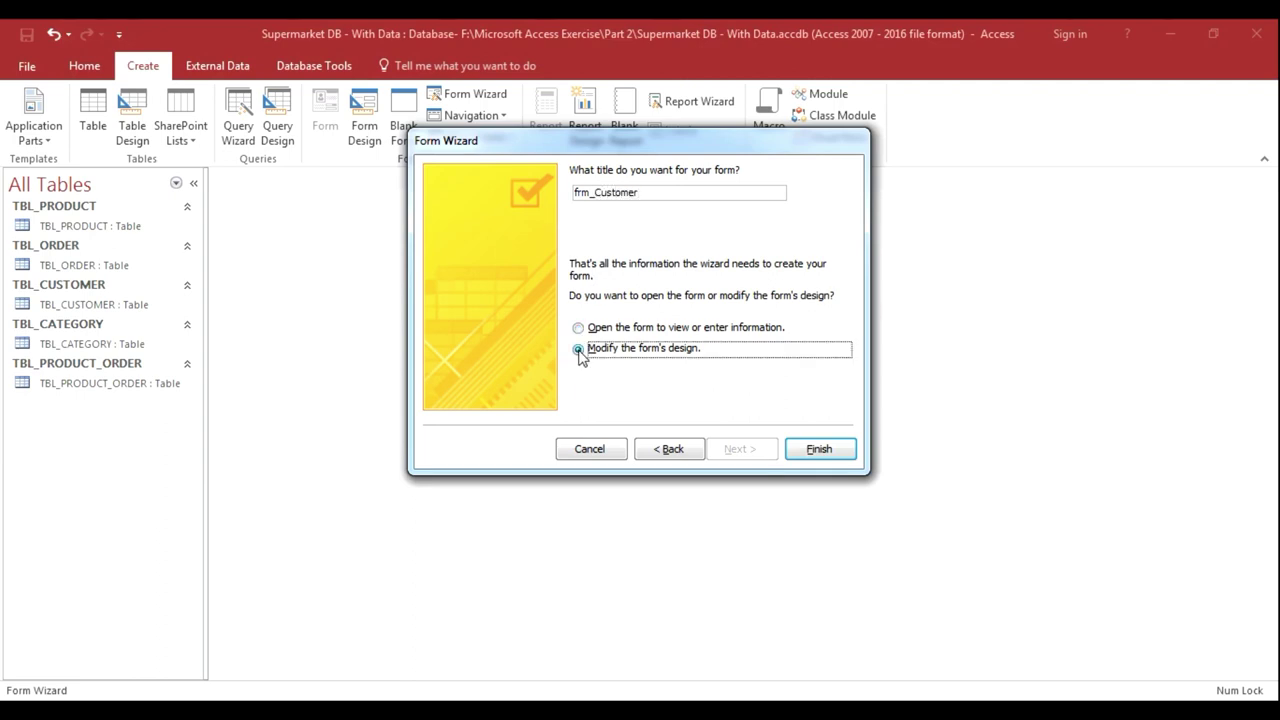
left_click(805, 451)
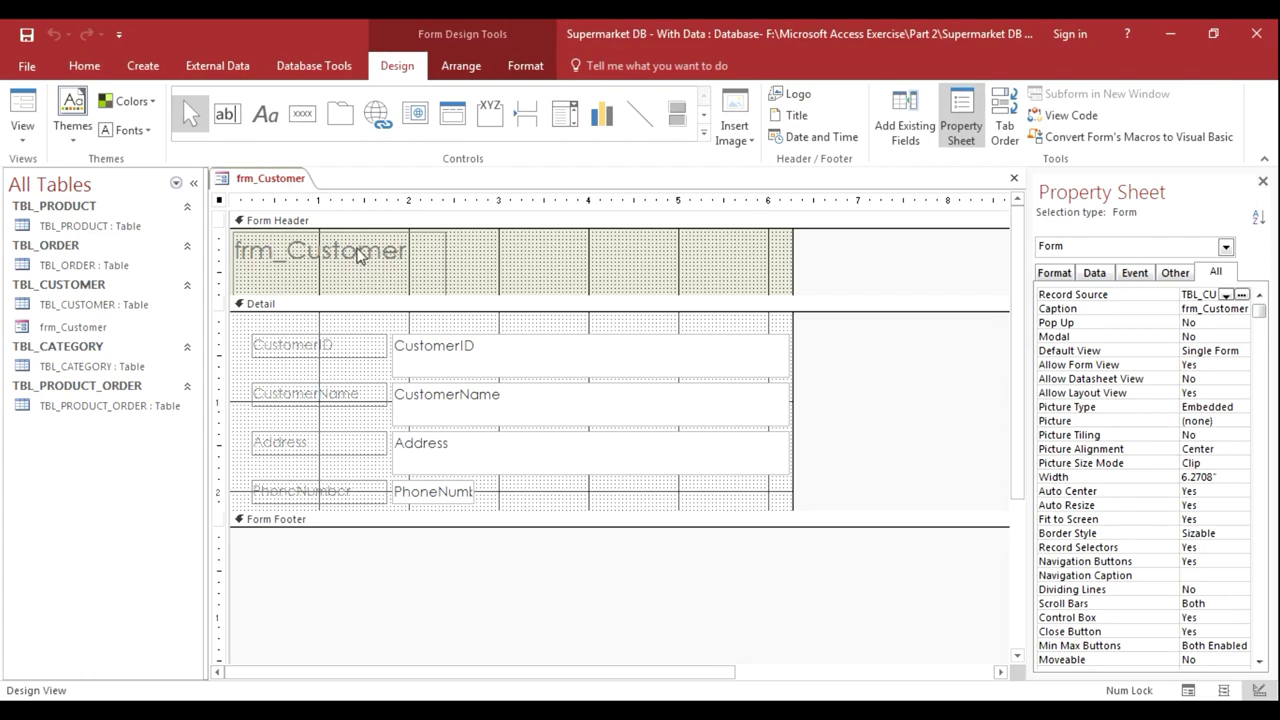
- Replace the header title text frm_Customer with 'Customer Information'
left_click(400, 250)
left_click_drag(407, 250, 234, 251)
key("BackSpace")
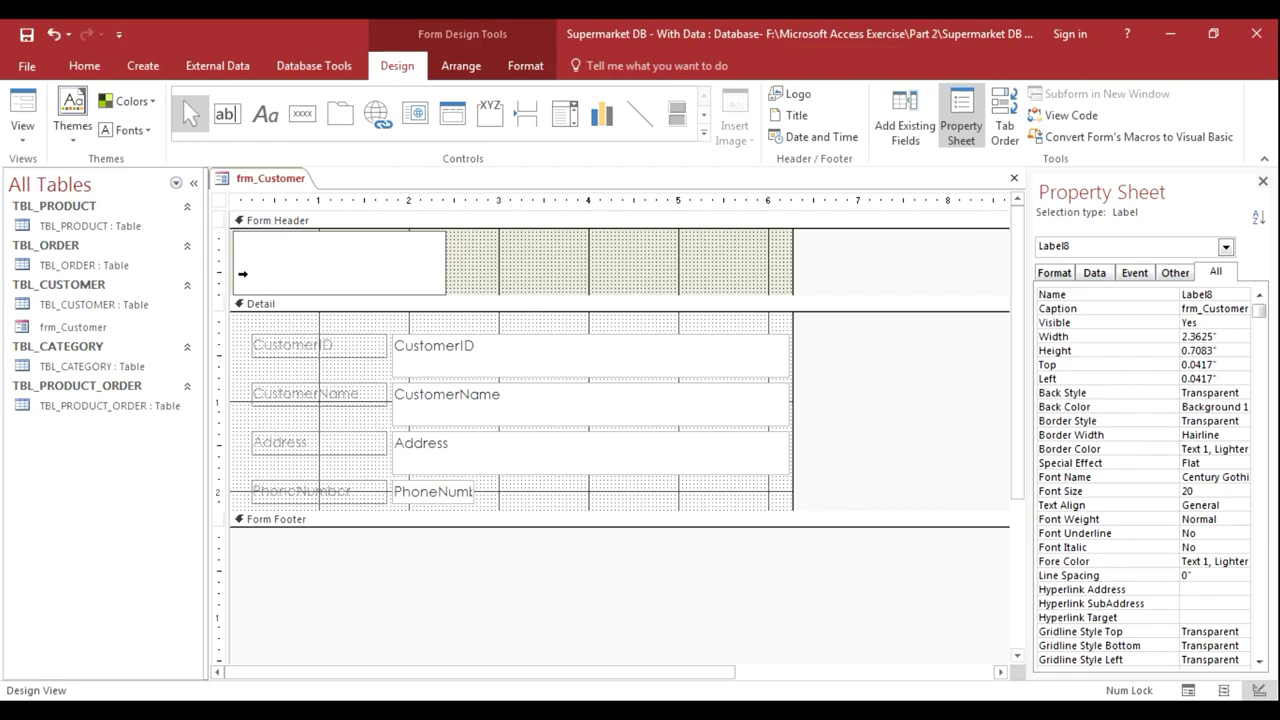
type("Customer Information")
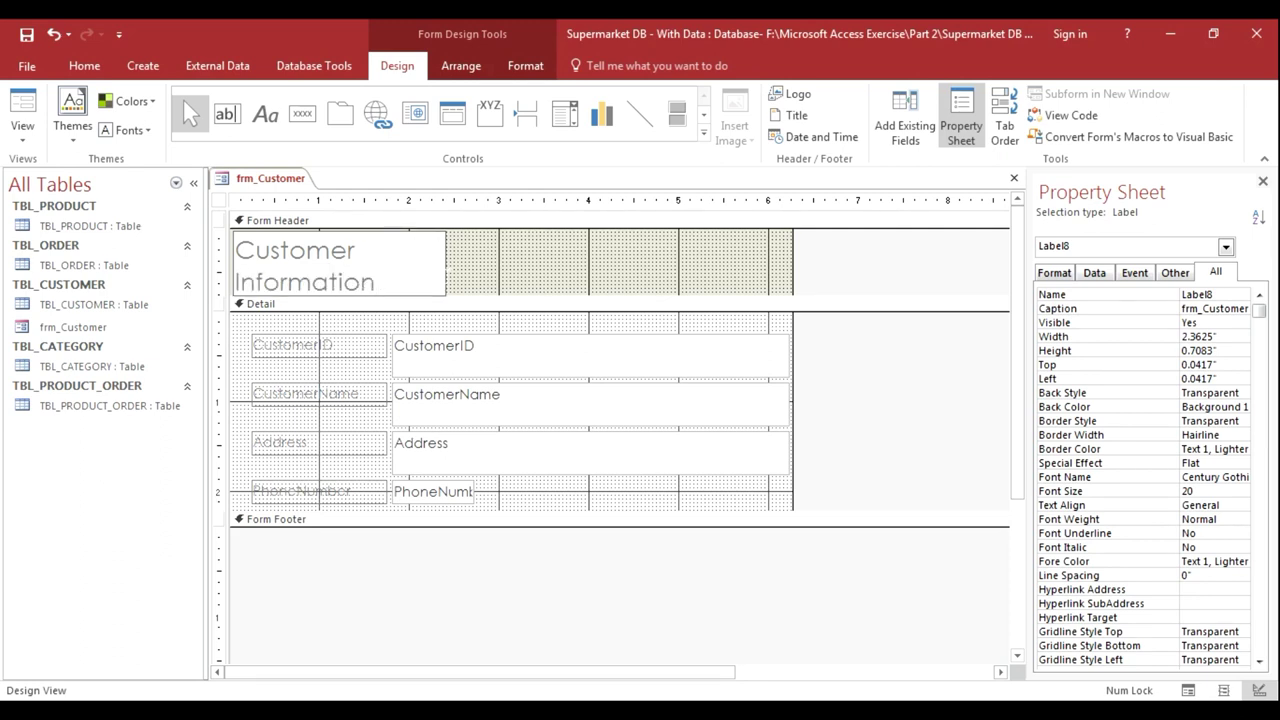
left_click(488, 276)
- Shift the title right and widen it to 3.75" so it fits on one line
left_click(443, 278)
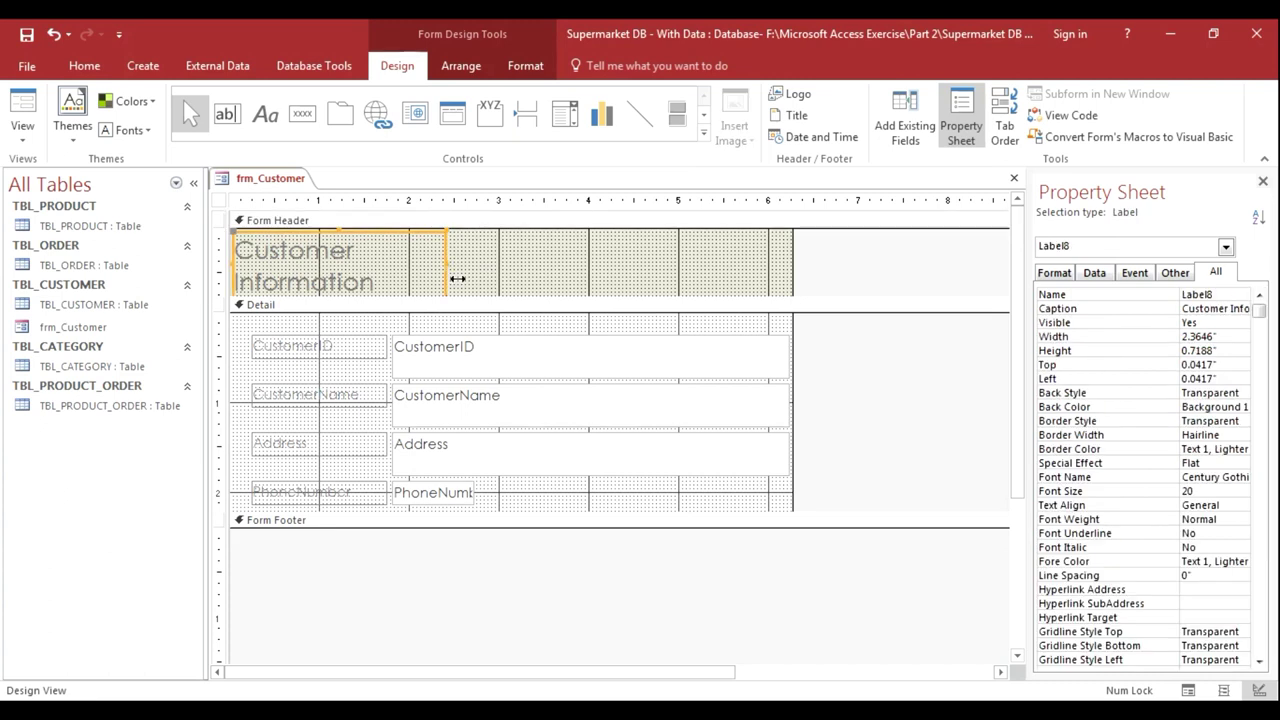
left_click_drag(457, 278, 666, 278)
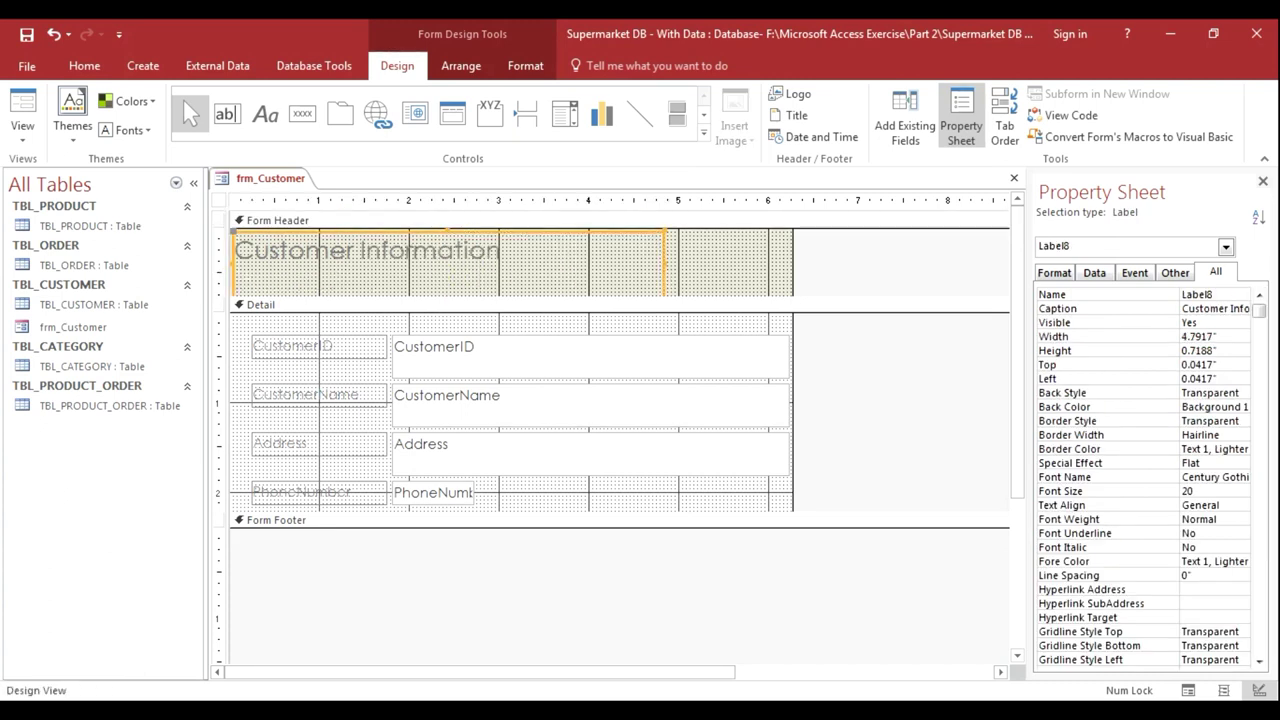
left_click_drag(236, 278, 424, 278)
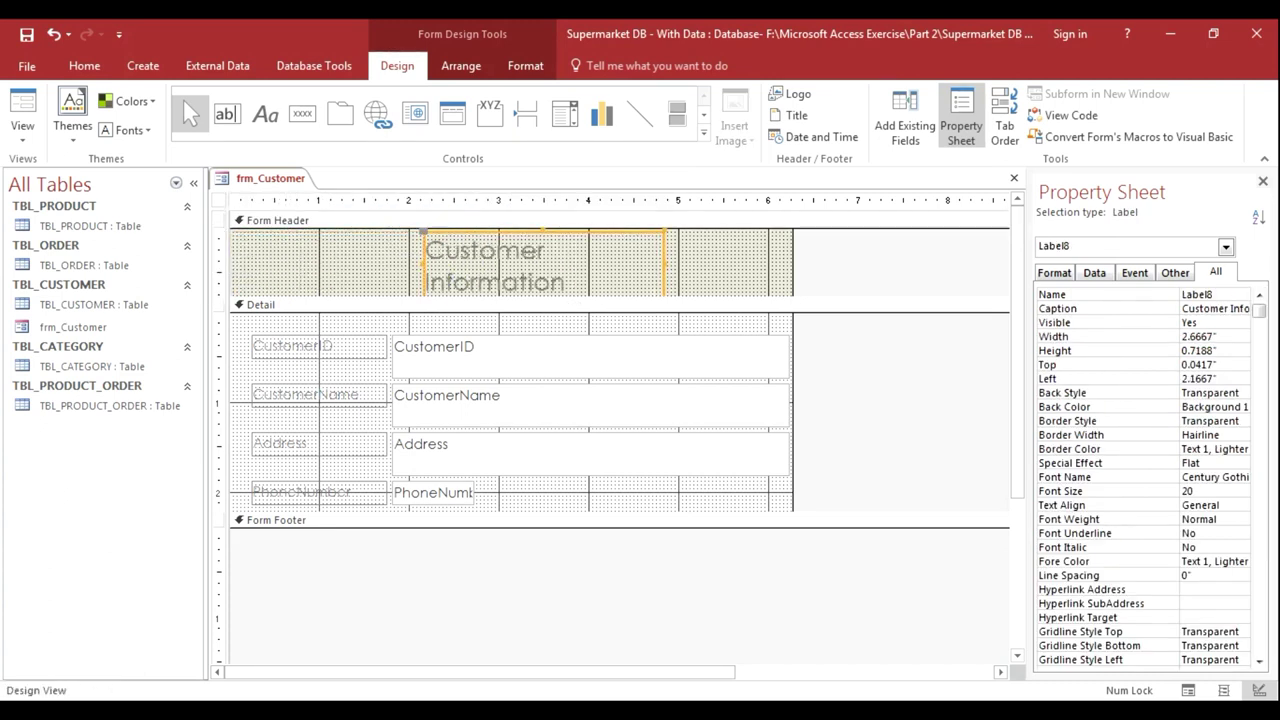
left_click_drag(668, 276, 762, 276)
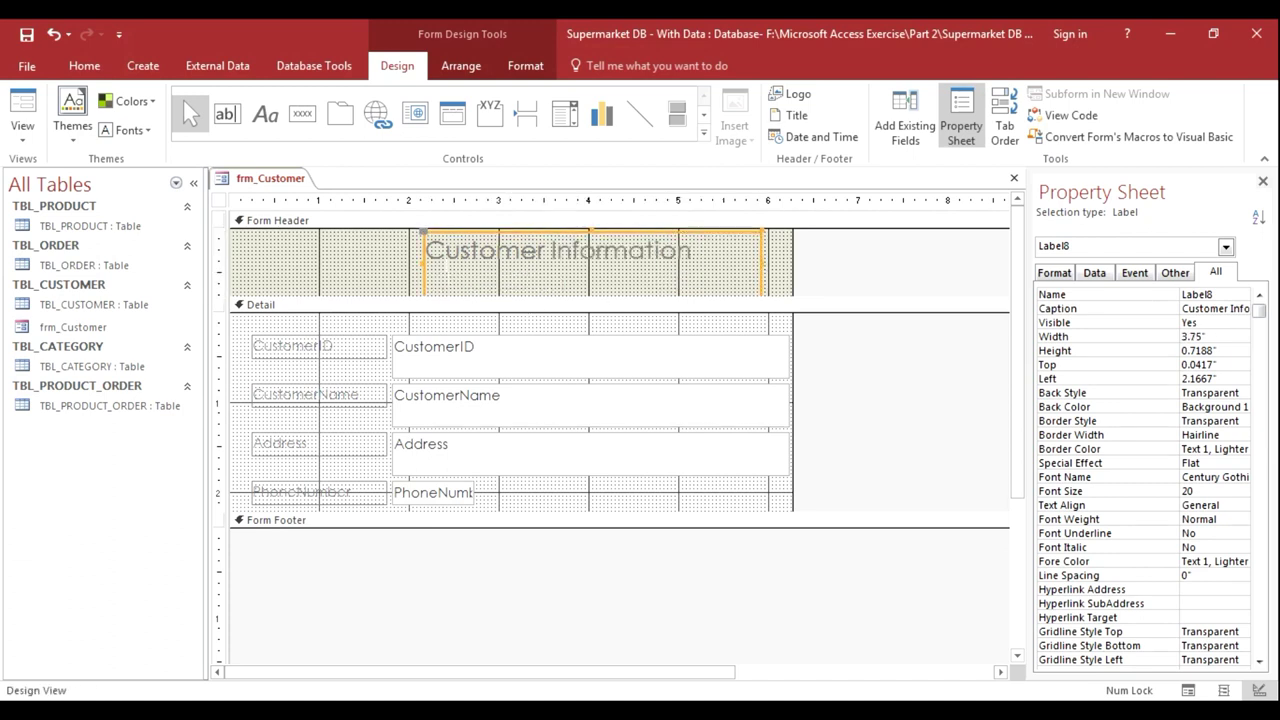
- Select the four customer field labels and their four text boxes together
left_click(318, 258)
left_click(332, 352)
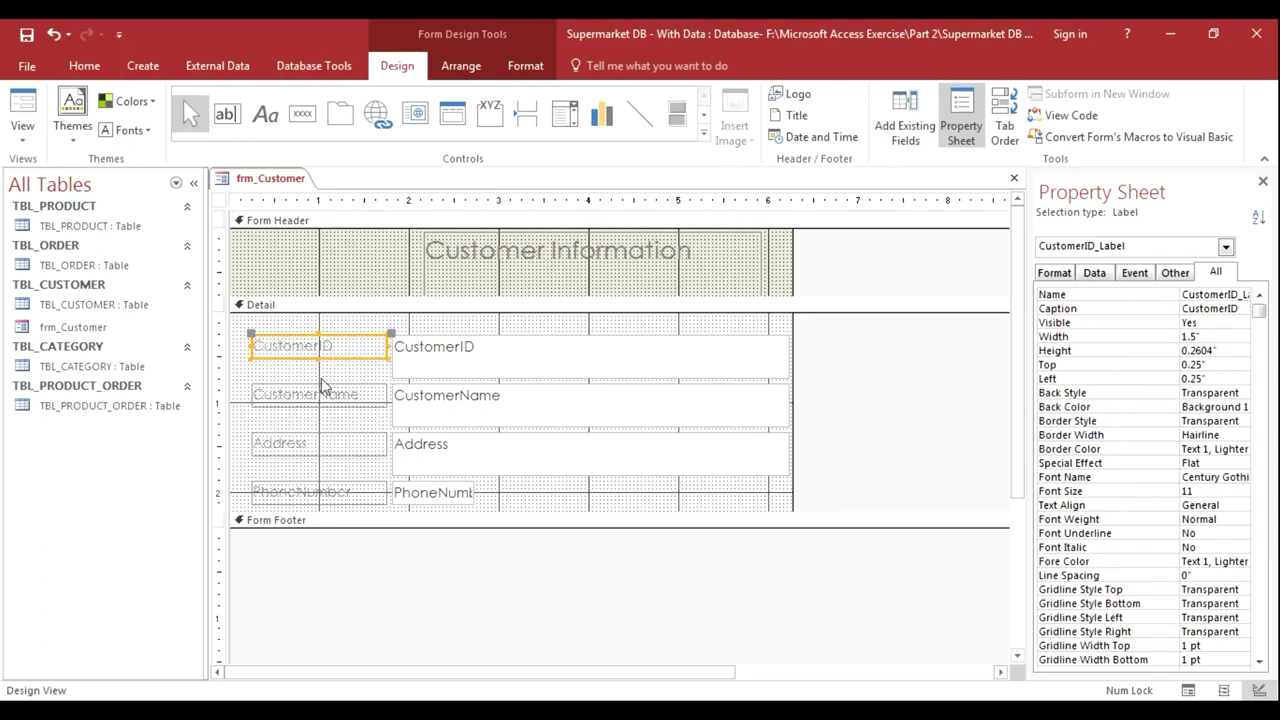
left_click(322, 398, "shift")
left_click(325, 450, "shift")
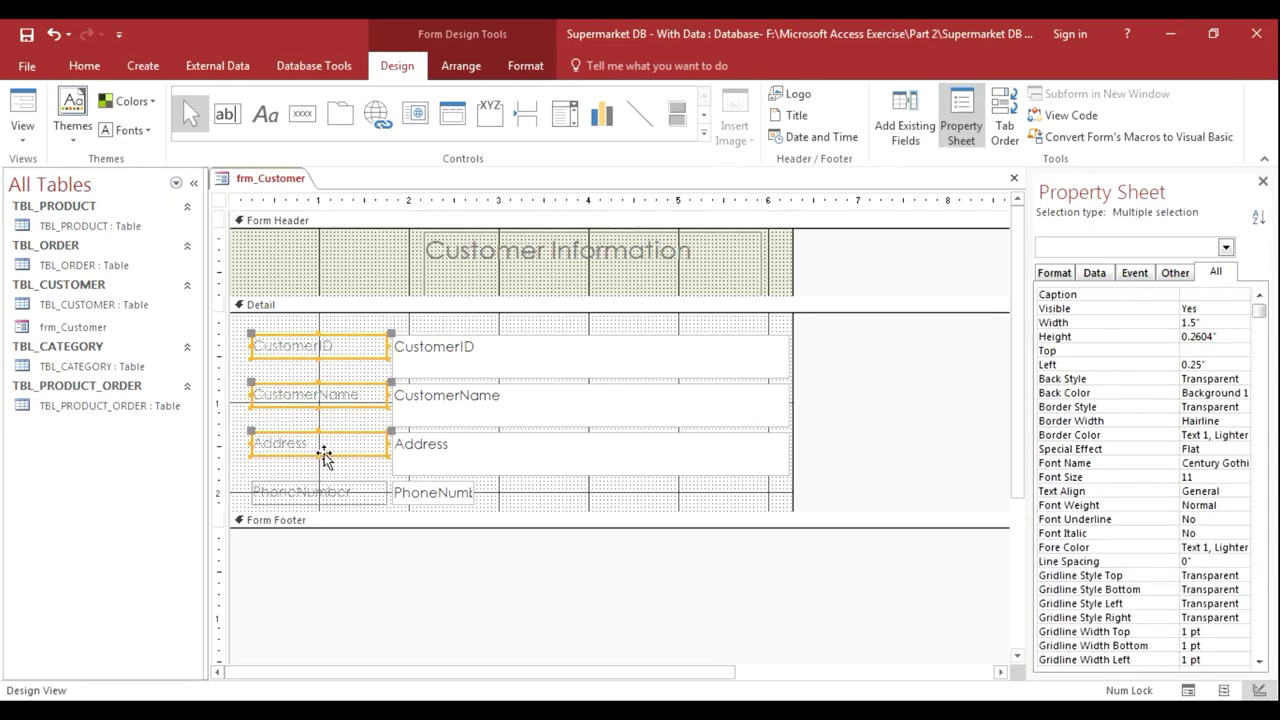
left_click(326, 491, "shift")
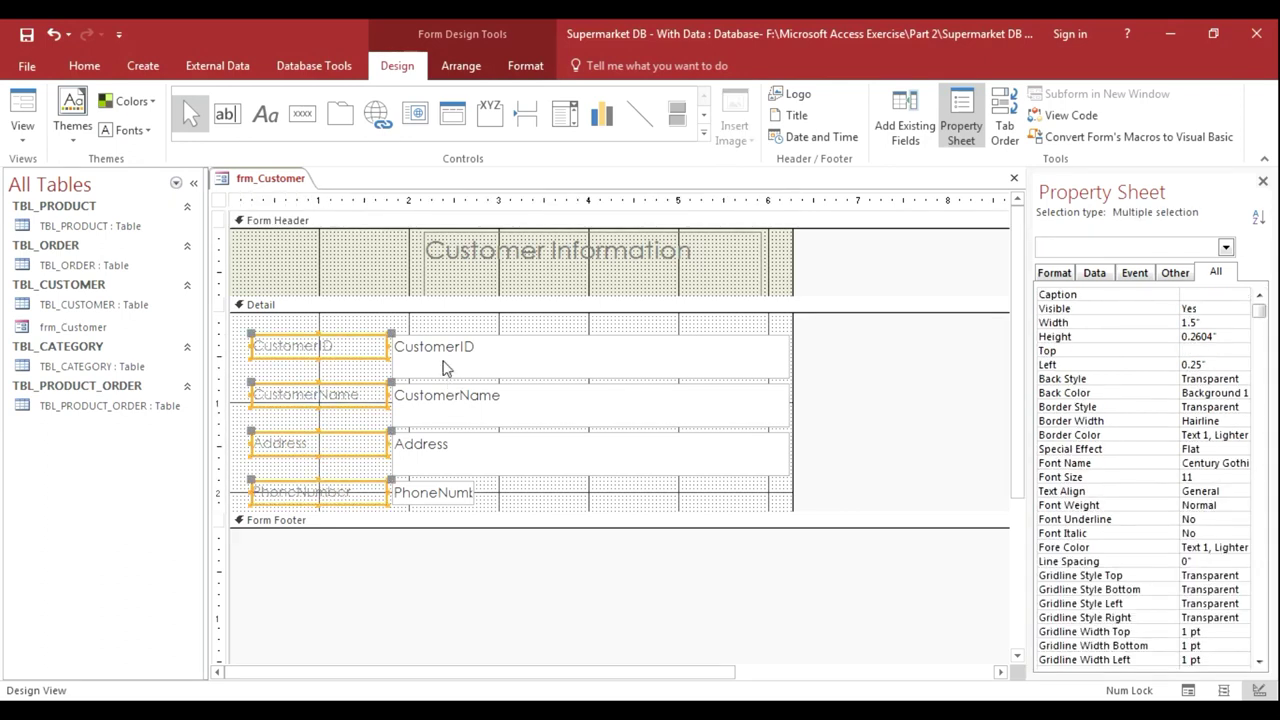
left_click(445, 368, "shift")
left_click(448, 408, "shift")
left_click(443, 451, "shift")
left_click(440, 491, "shift")
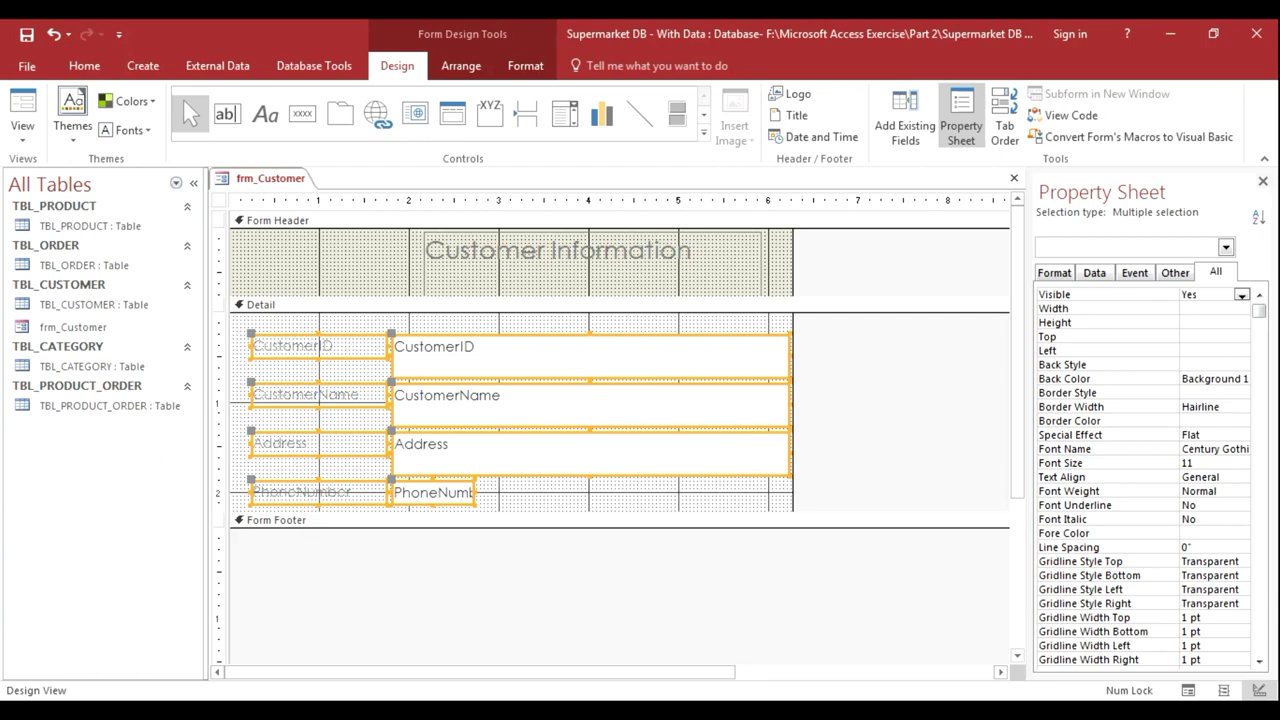
- Give the selected fields font size 13, Bold weight and Automatic black fore colour
left_click(1200, 463)
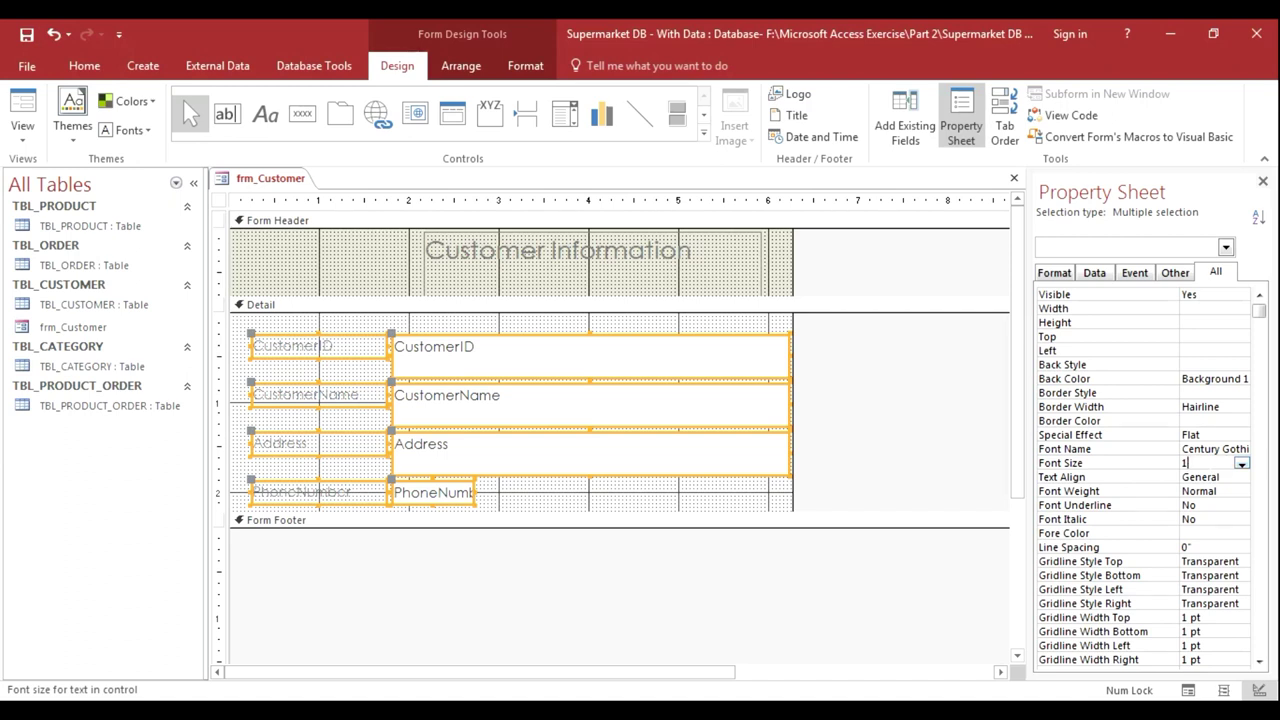
type("3")
key("Return")
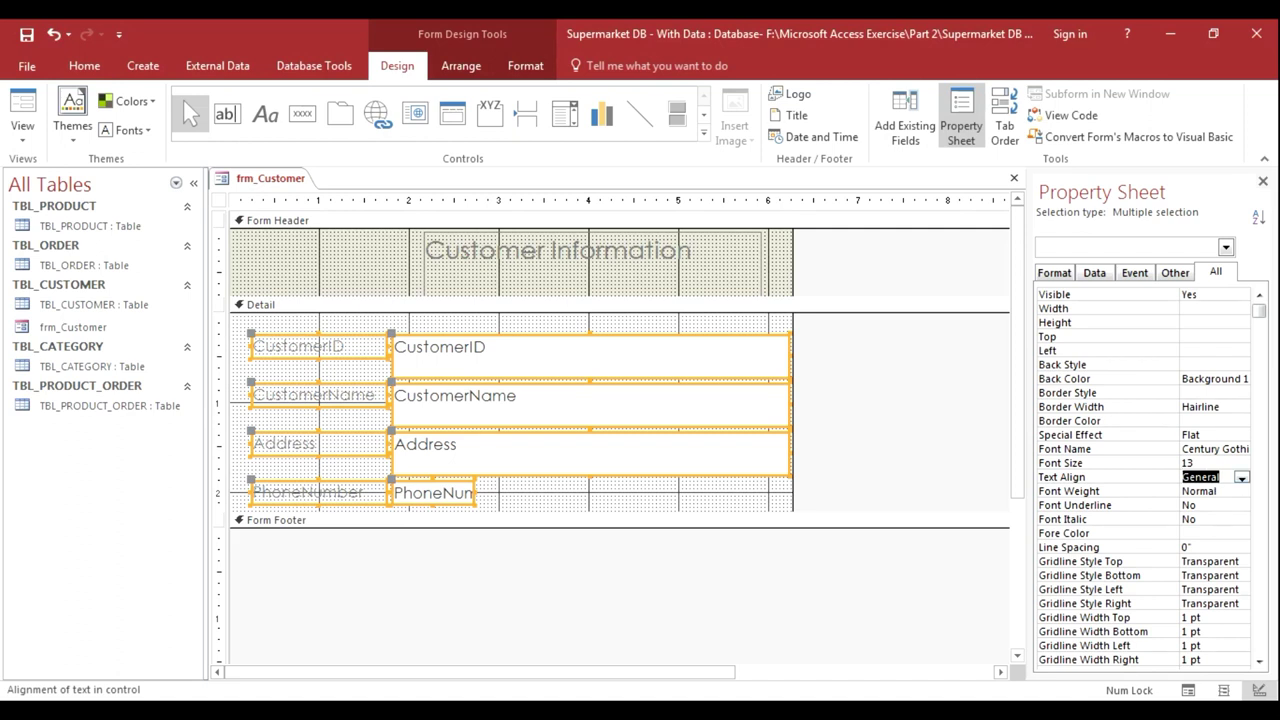
key("Down")
left_click(1241, 491)
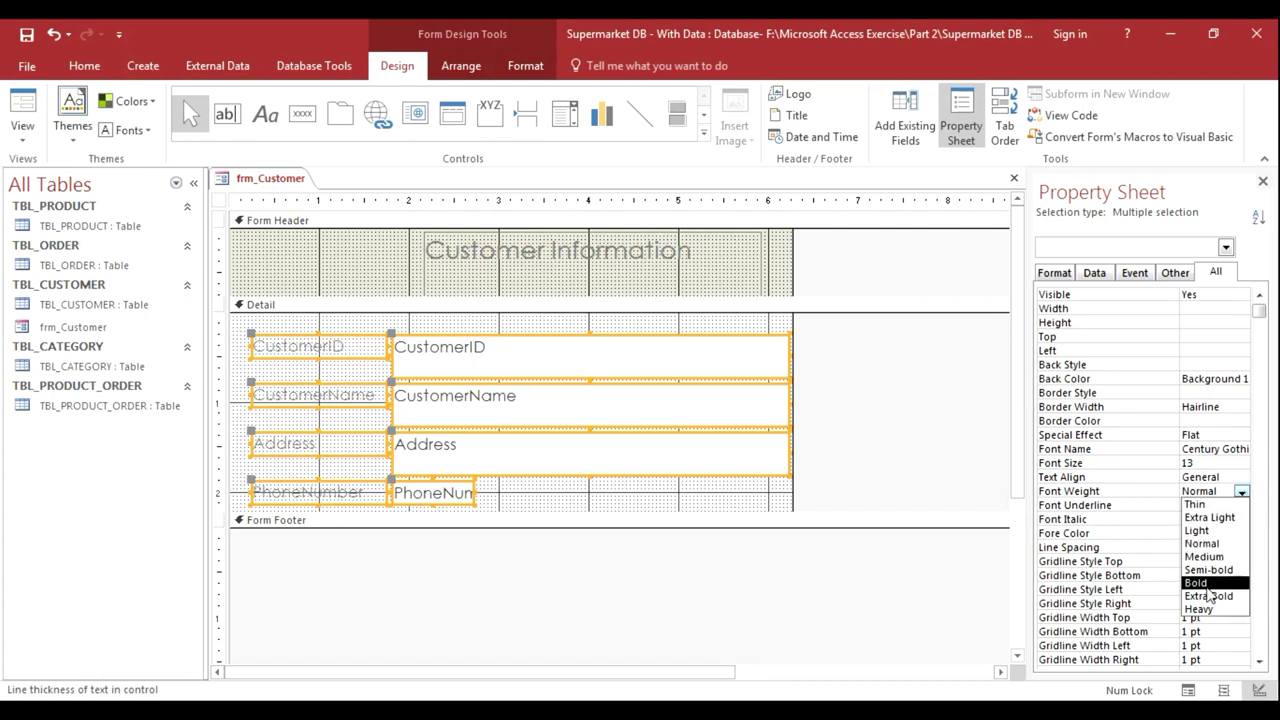
left_click(1197, 583)
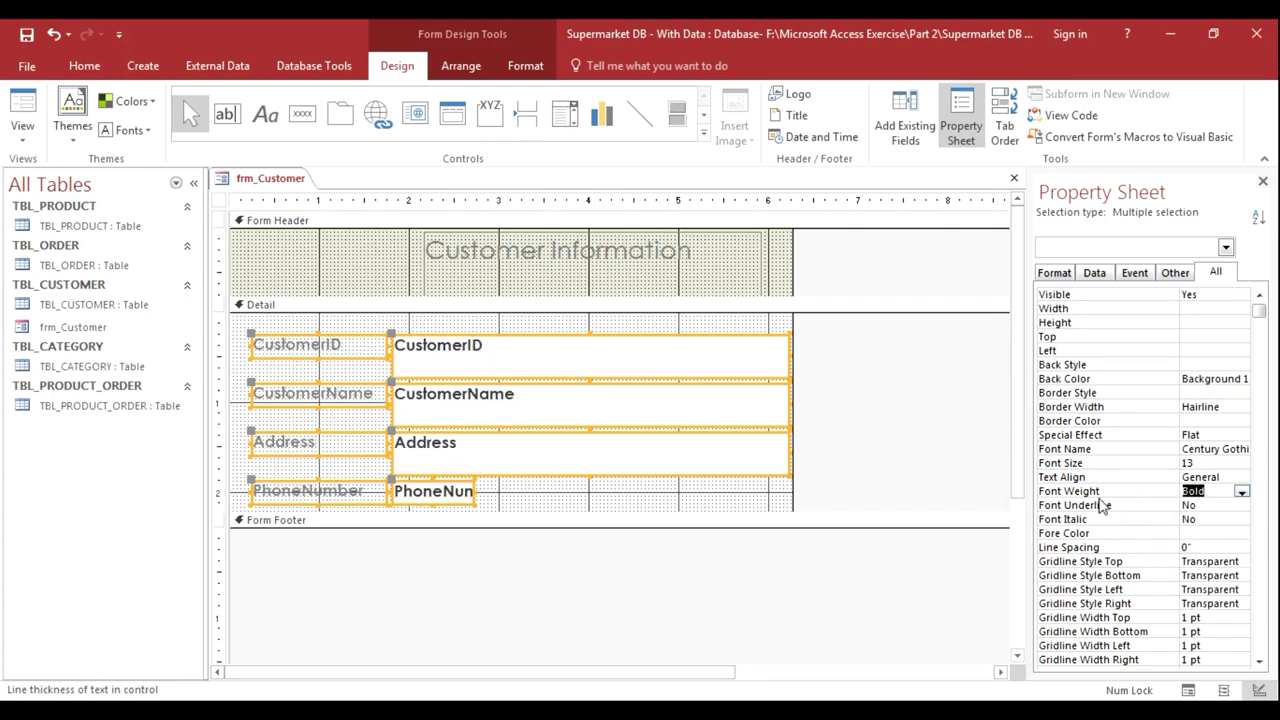
left_click(1200, 534)
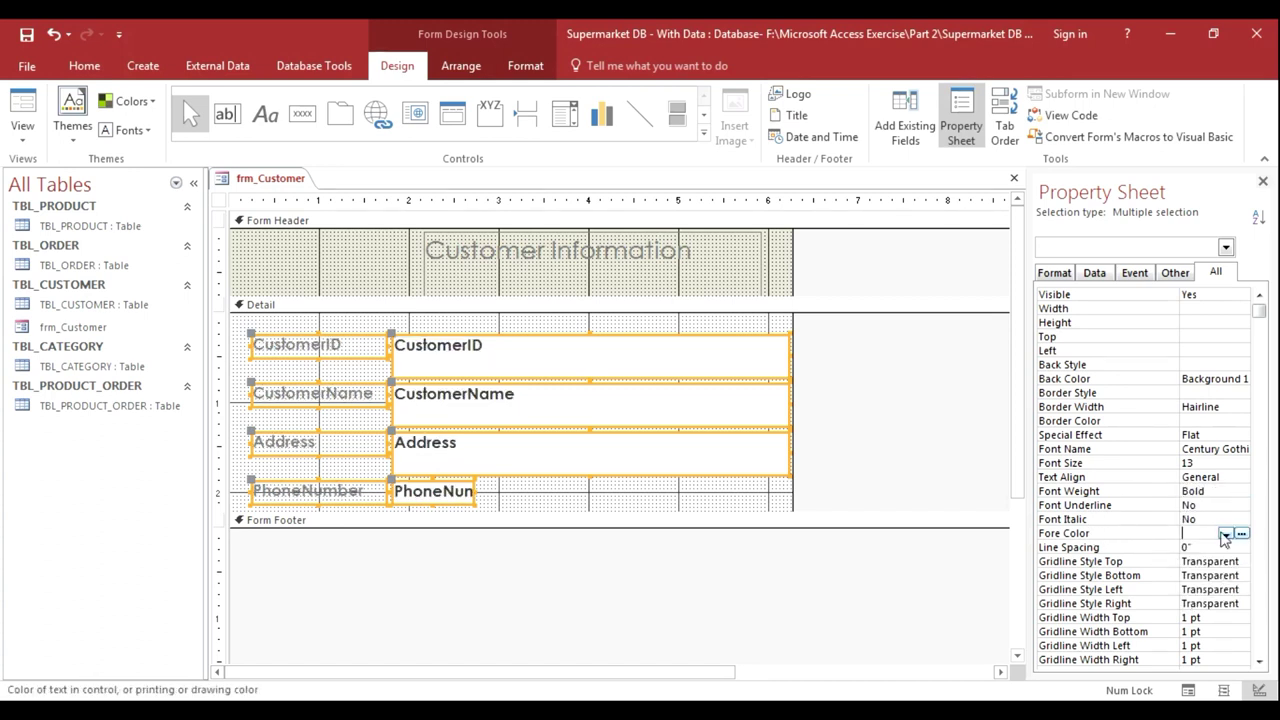
left_click(1241, 535)
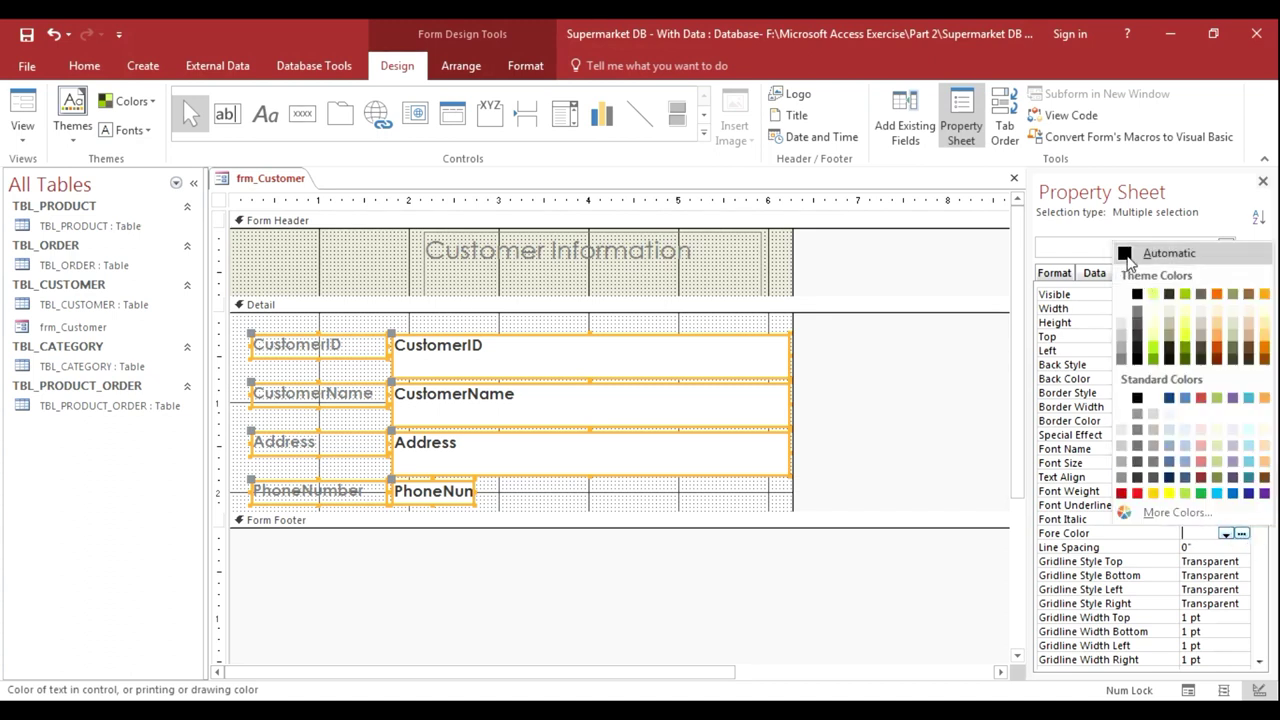
left_click(1130, 256)
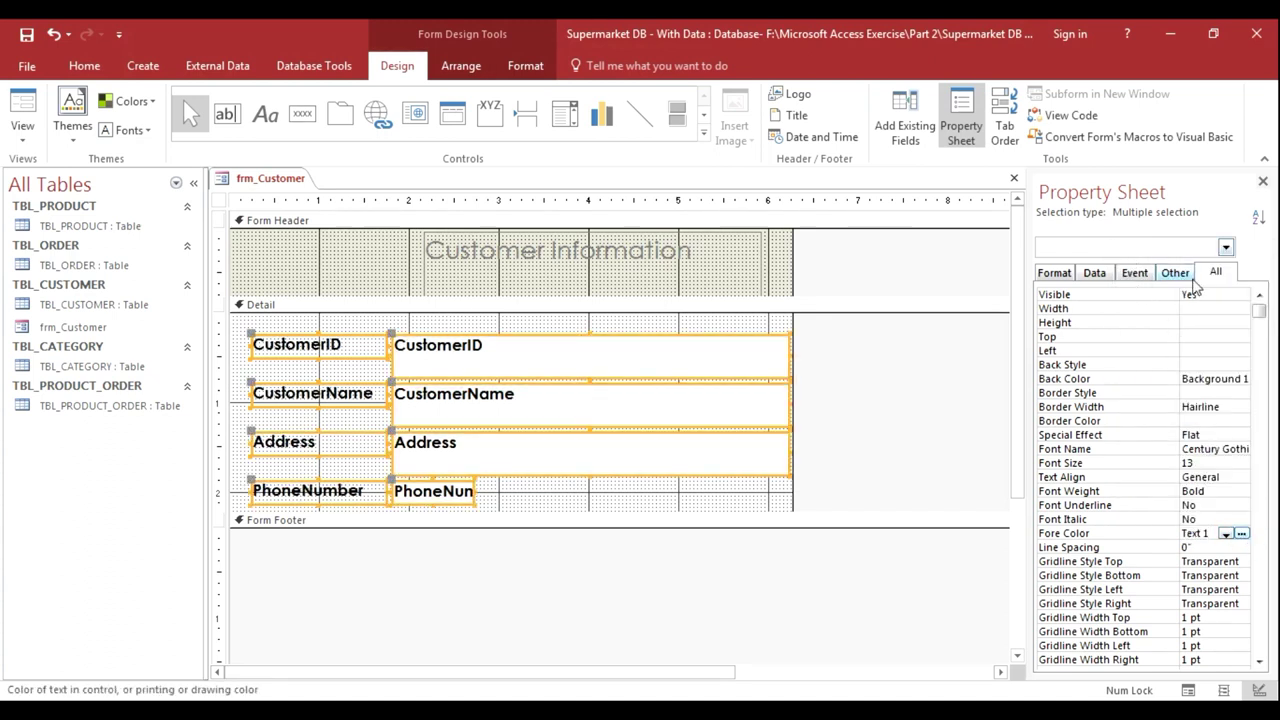
- Change the selected fields' font from Century Gothic to Rockwell
left_click(1221, 449)
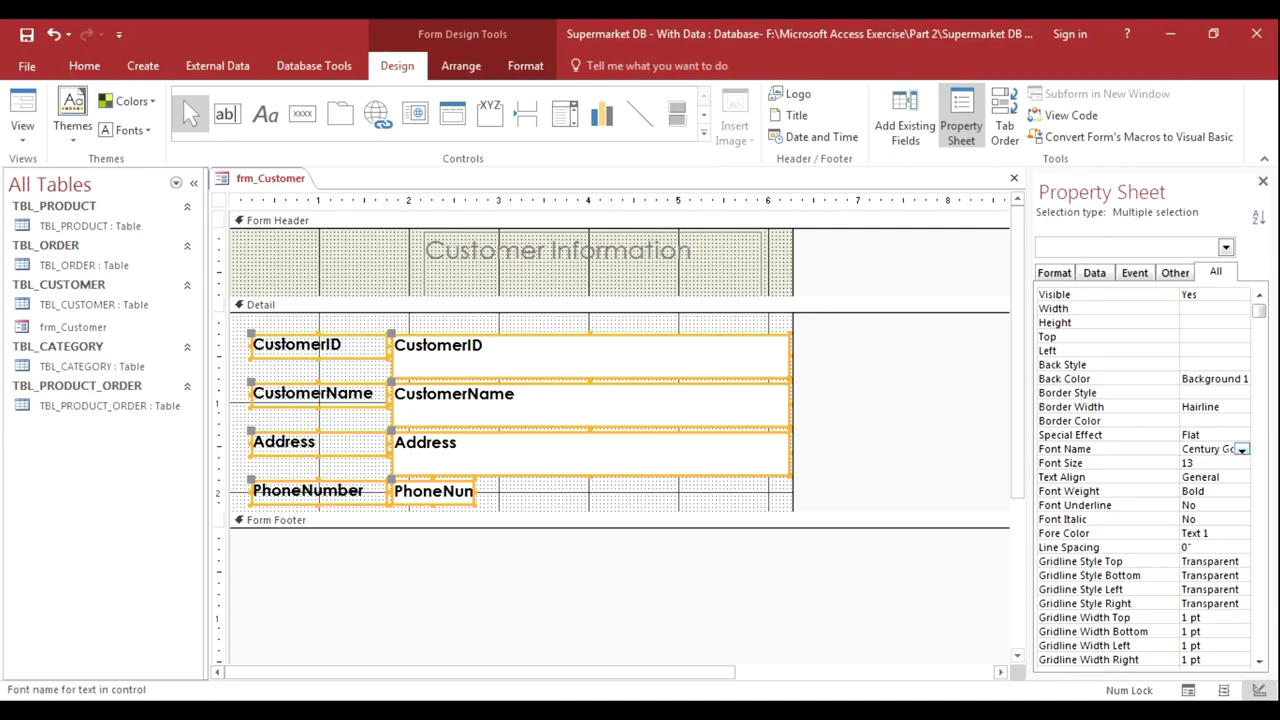
left_click(1064, 449)
key("BackSpace")
type("rockwell")
key("Return")
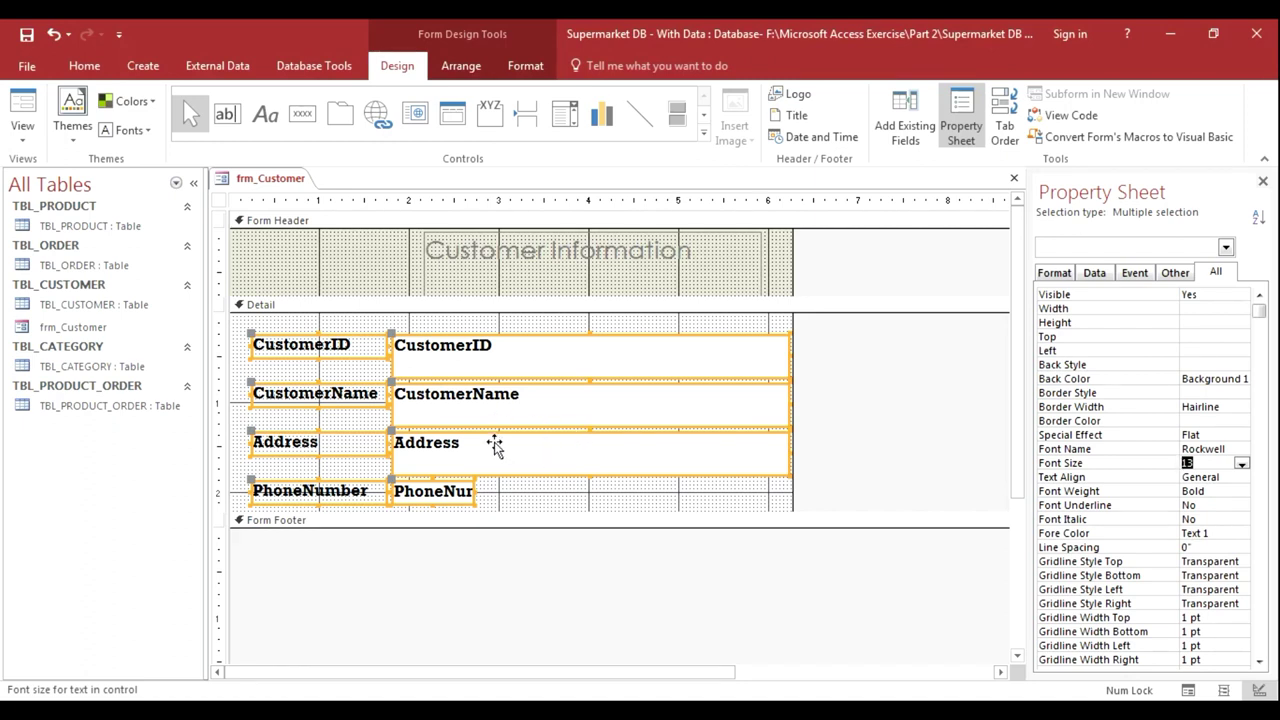
left_click(331, 412)
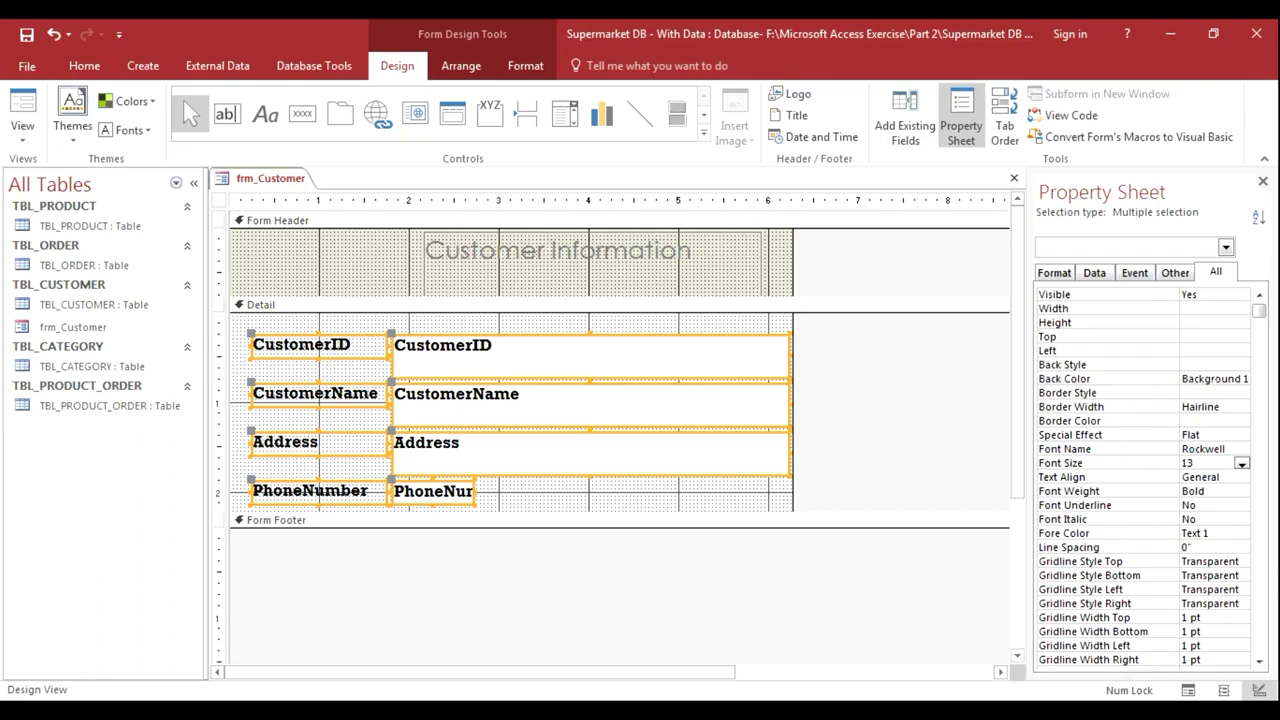
left_click(1212, 379)
- Set the selected field boxes' Back Style to Transparent
left_click(1241, 380)
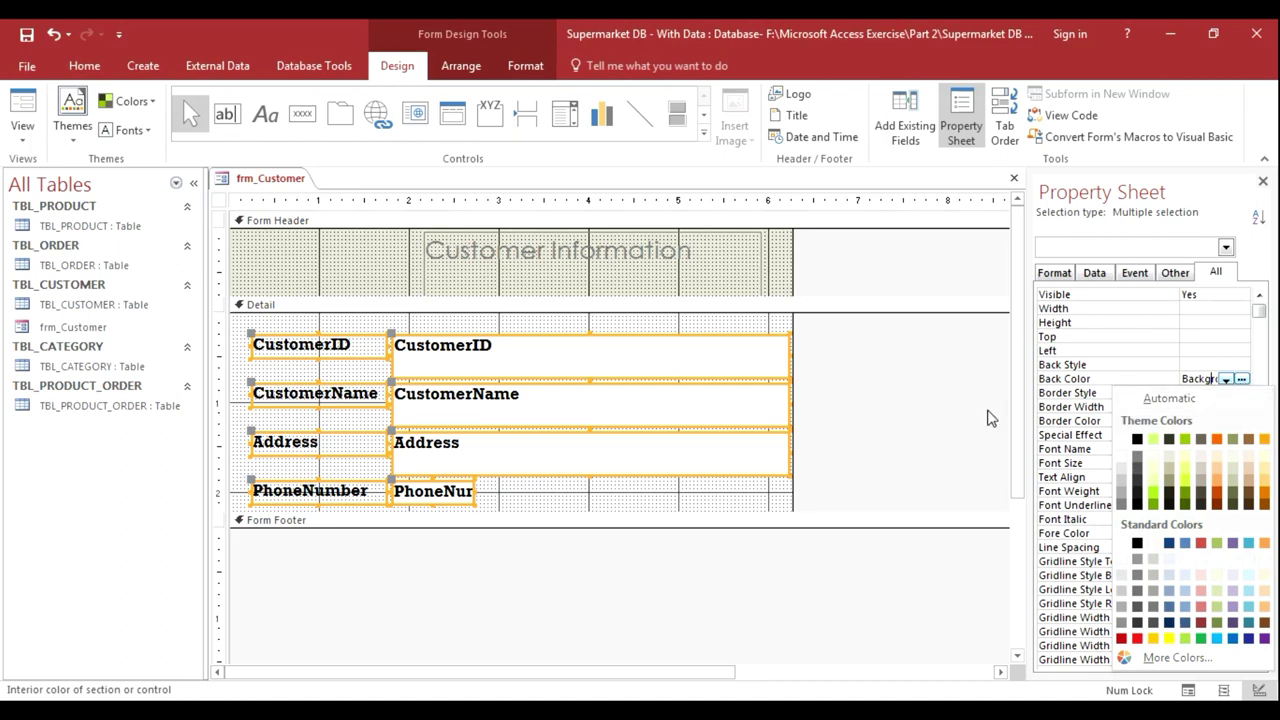
left_click(1186, 371)
left_click(1210, 365)
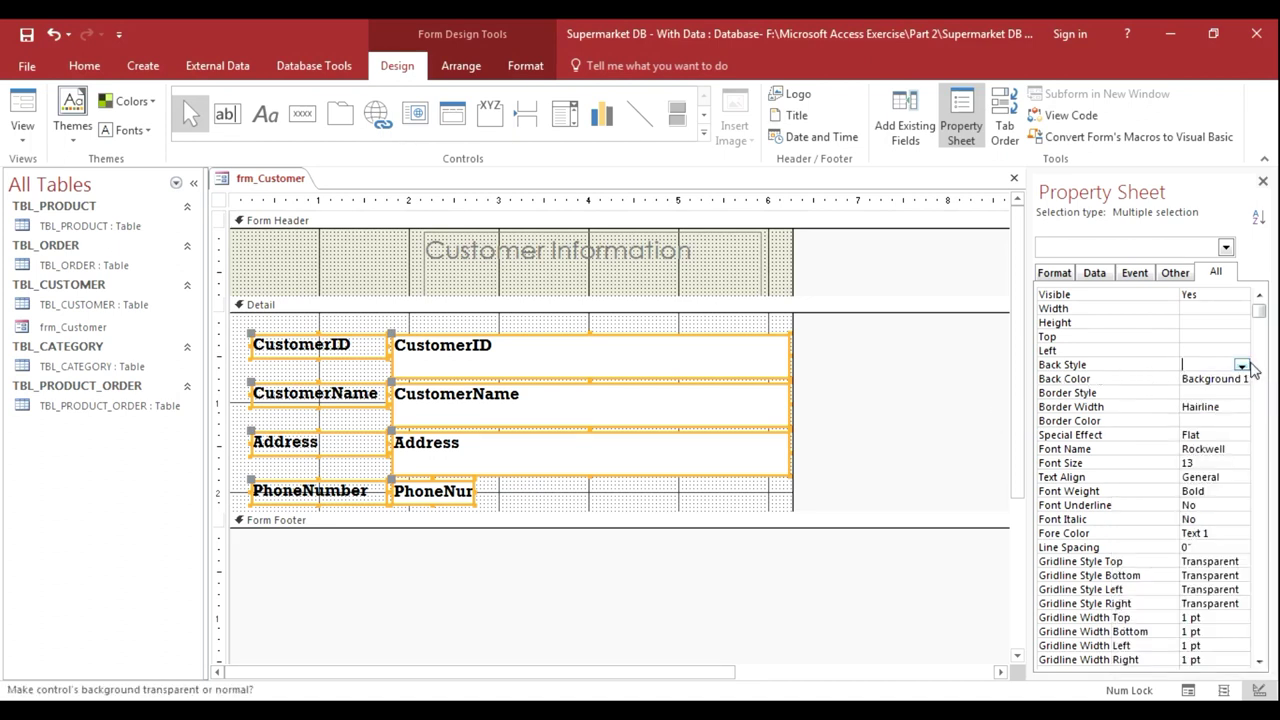
left_click(1240, 366)
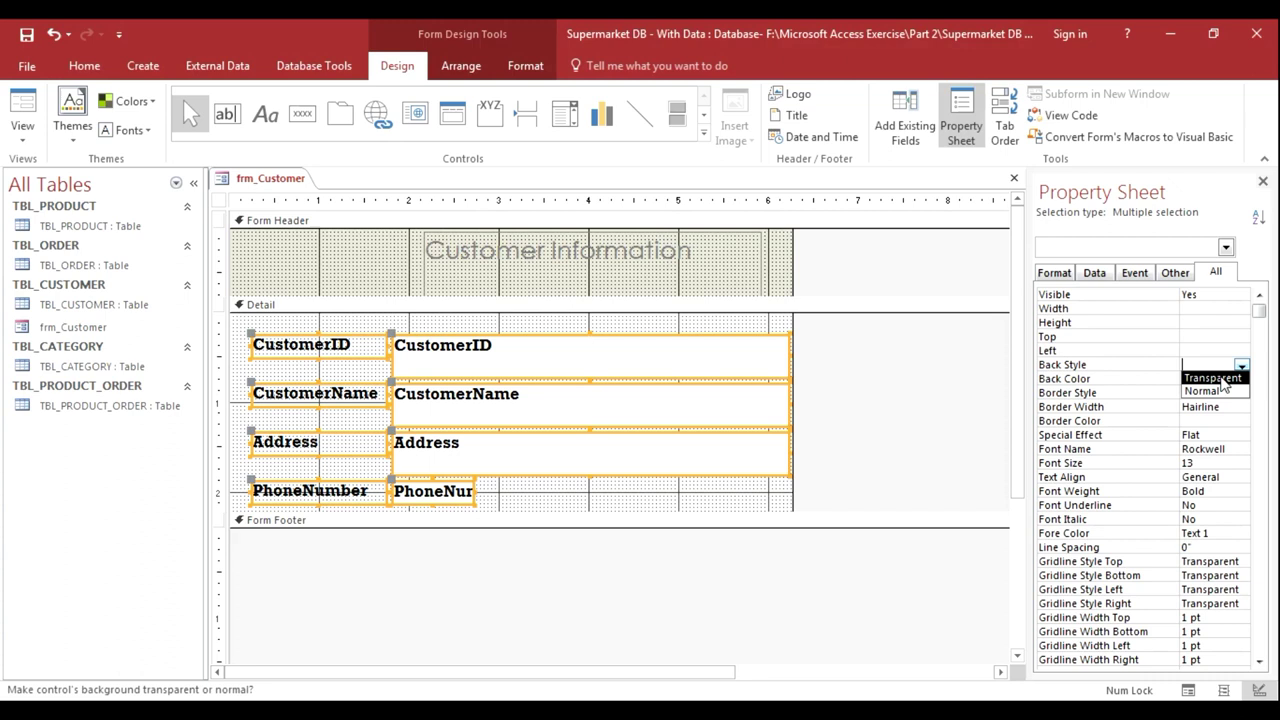
left_click(1214, 378)
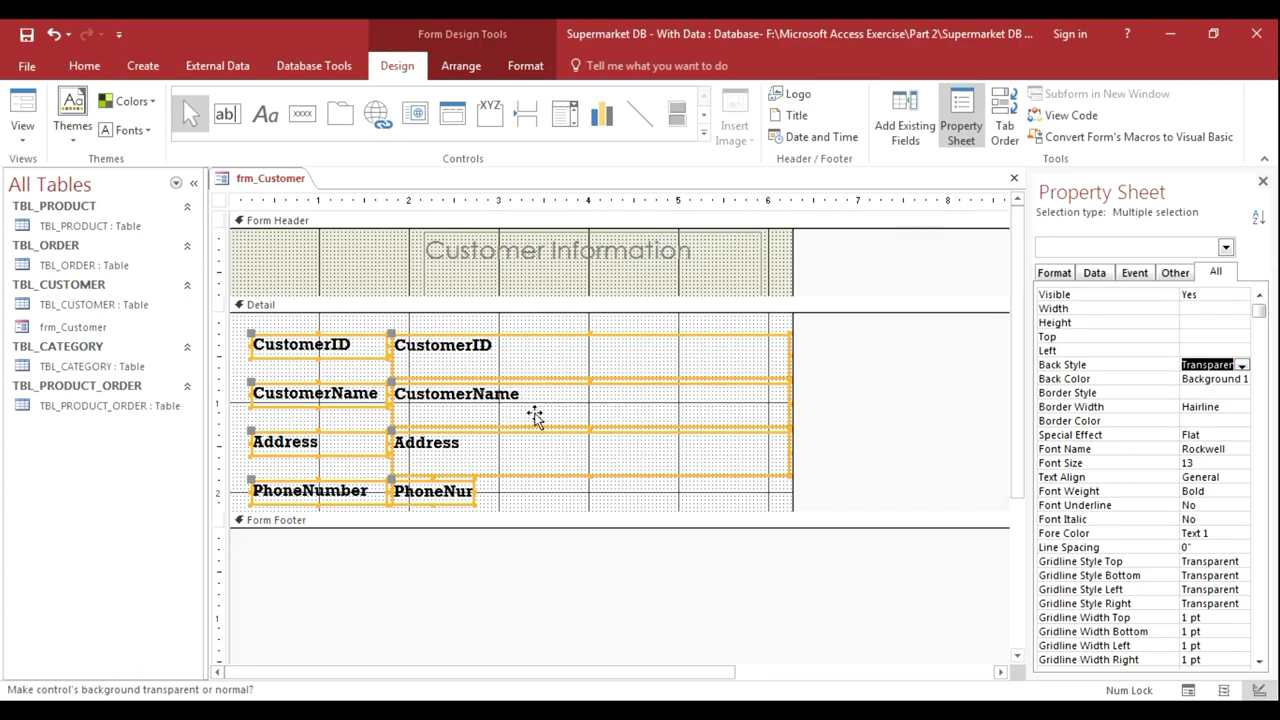
left_click(540, 499)
- Narrow the CustomerID, CustomerName and Address boxes to about 2.15–2.19 inches
left_click(752, 370)
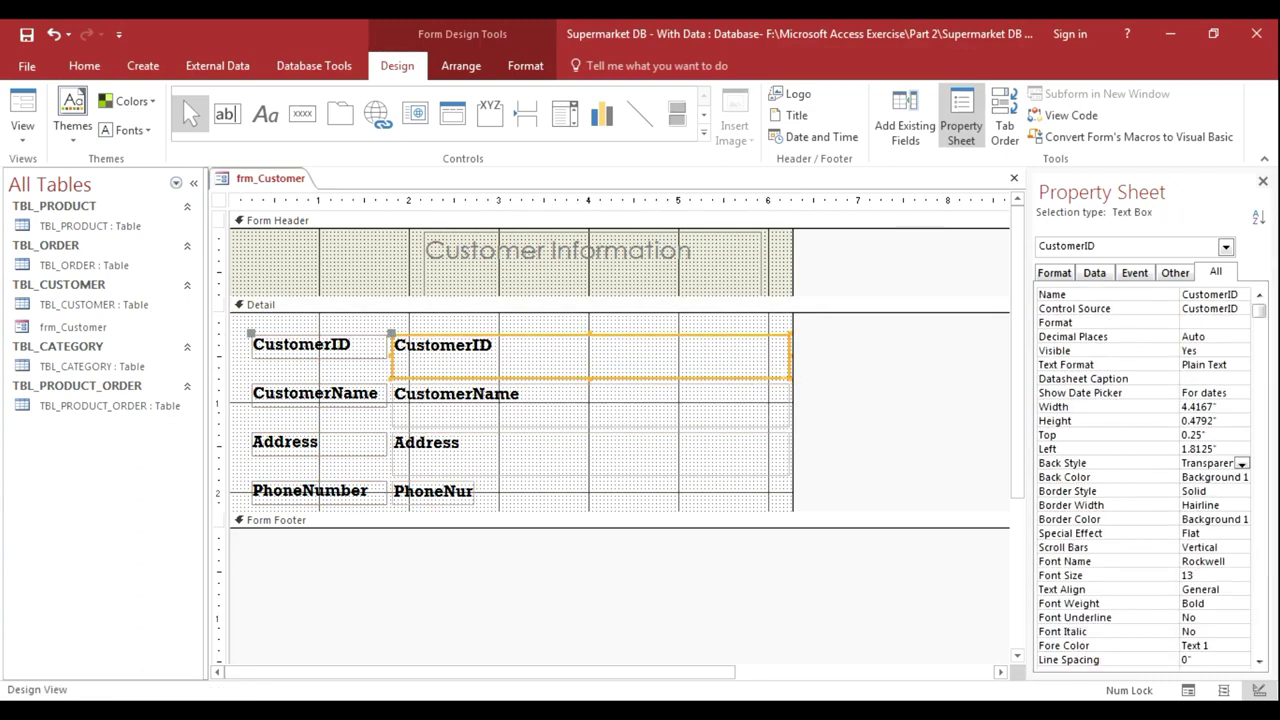
left_click_drag(806, 370, 594, 378)
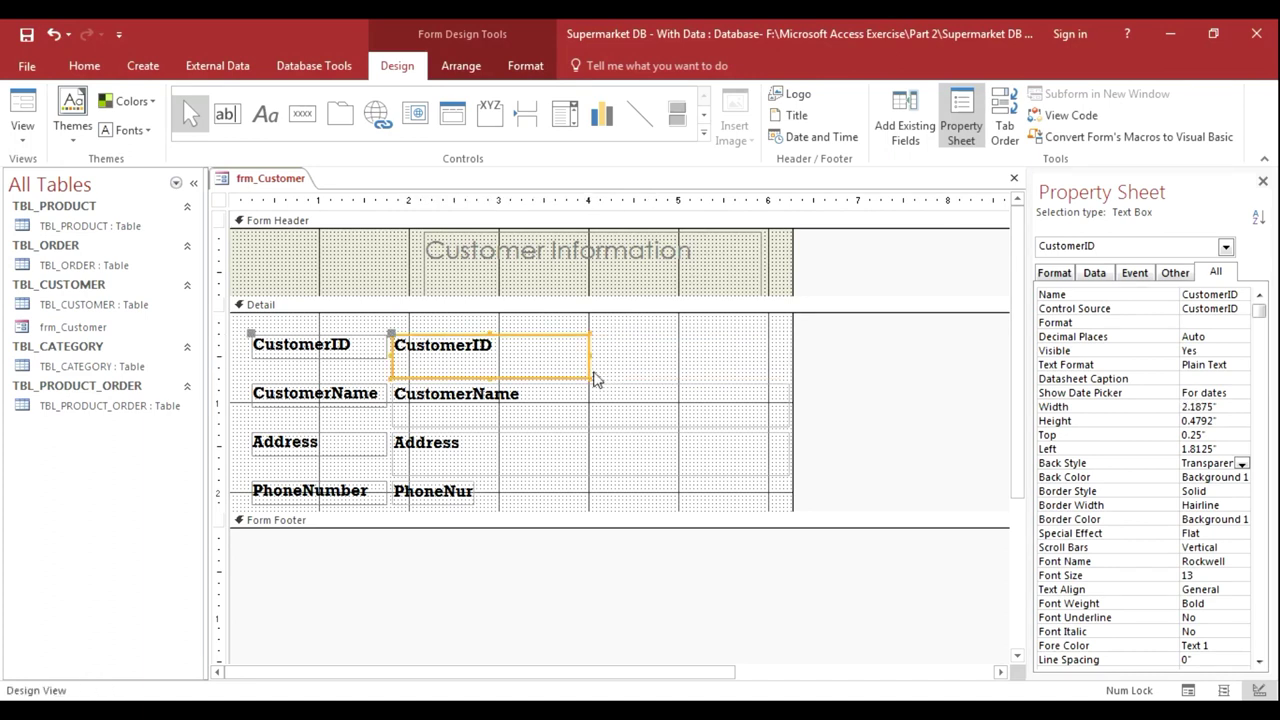
left_click(610, 416)
left_click_drag(803, 417, 590, 417)
left_click(610, 465)
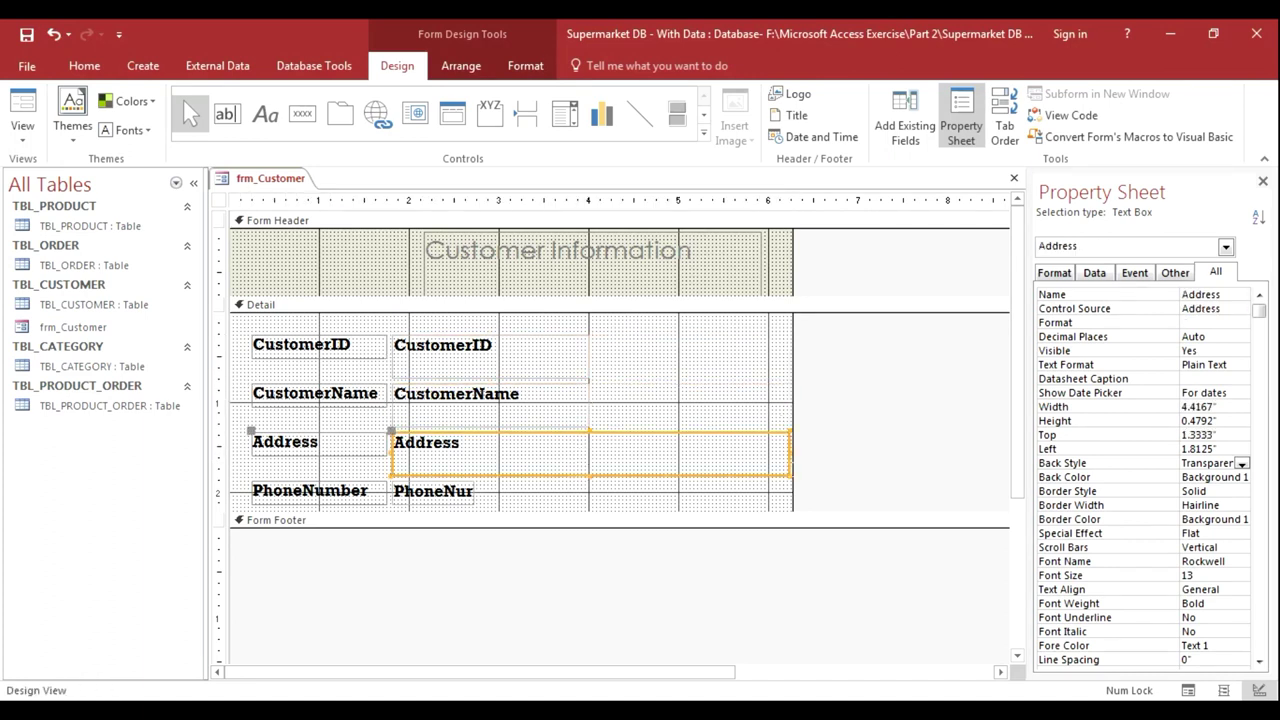
left_click_drag(803, 465, 590, 465)
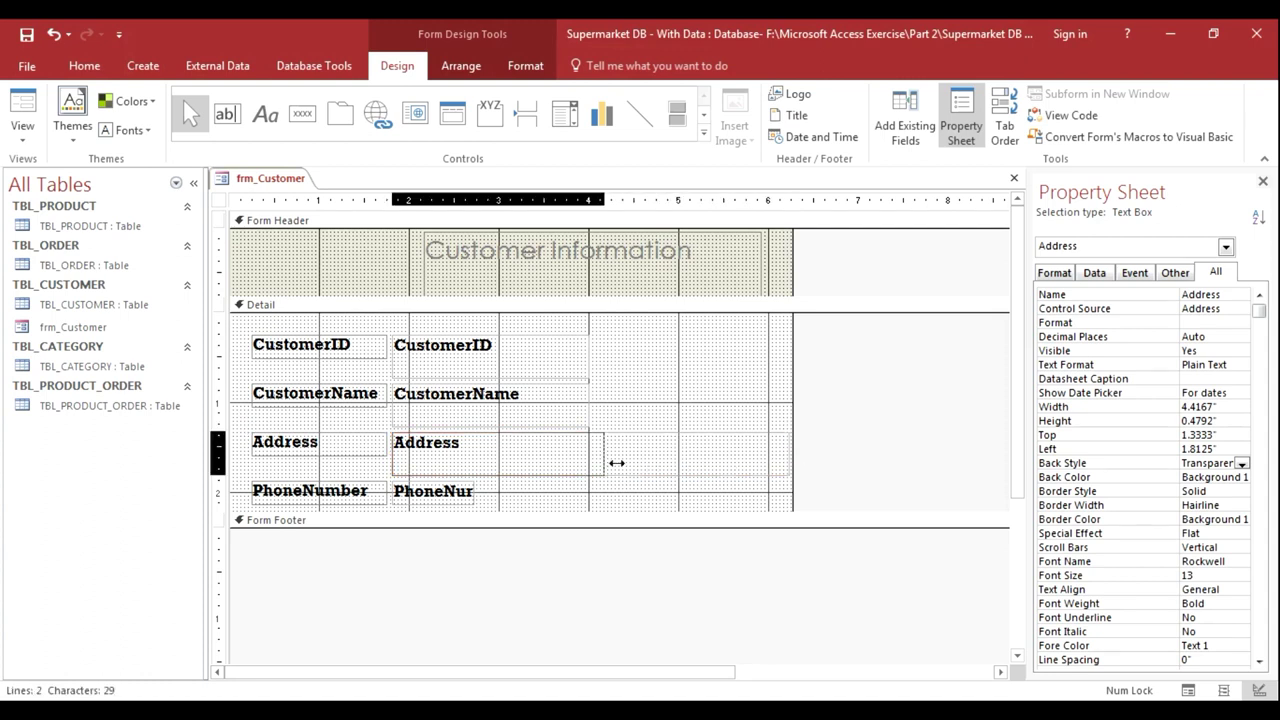
- Widen the PhoneNumber box to 1.2708" and make the Form Footer taller
left_click(477, 501)
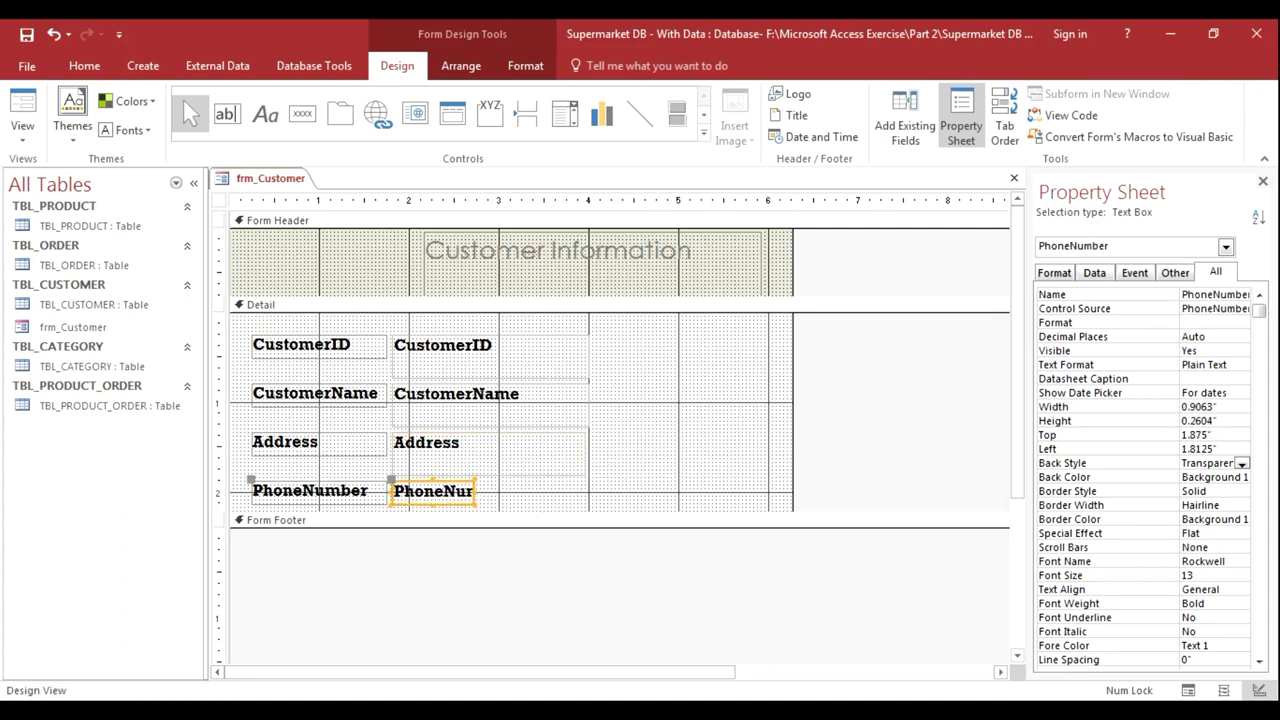
left_click_drag(482, 505, 516, 505)
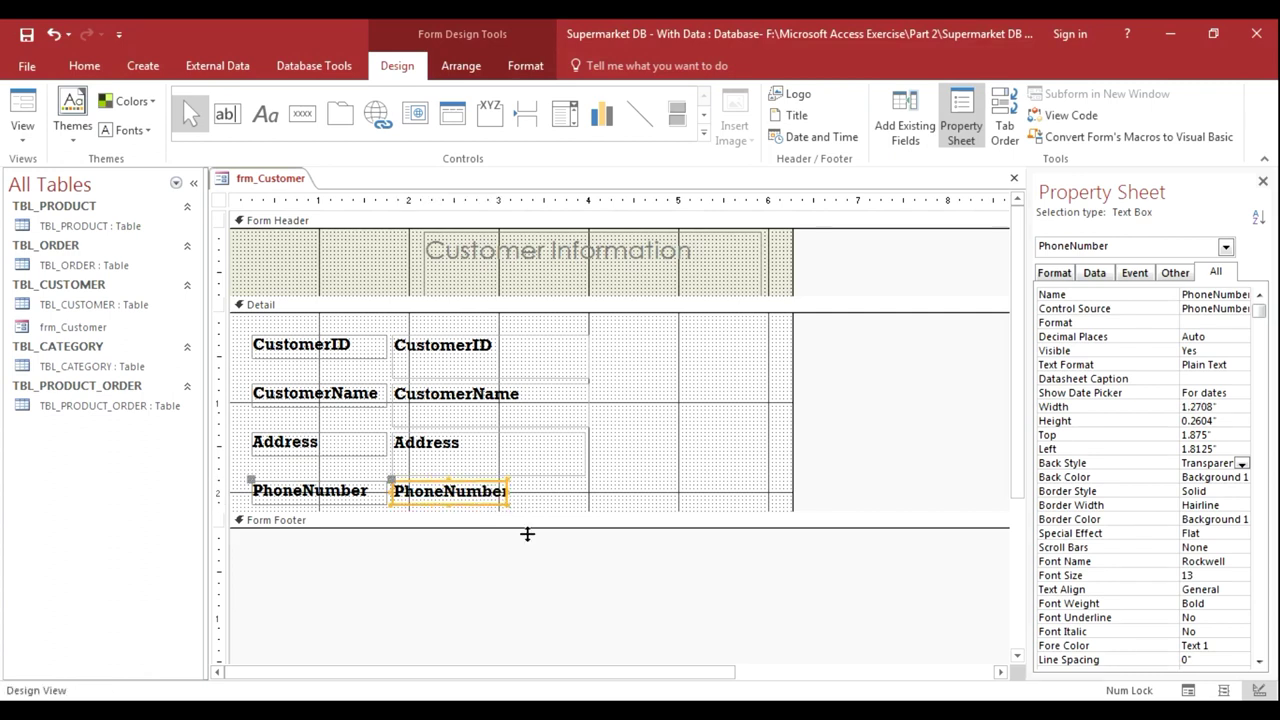
left_click_drag(526, 531, 526, 574)
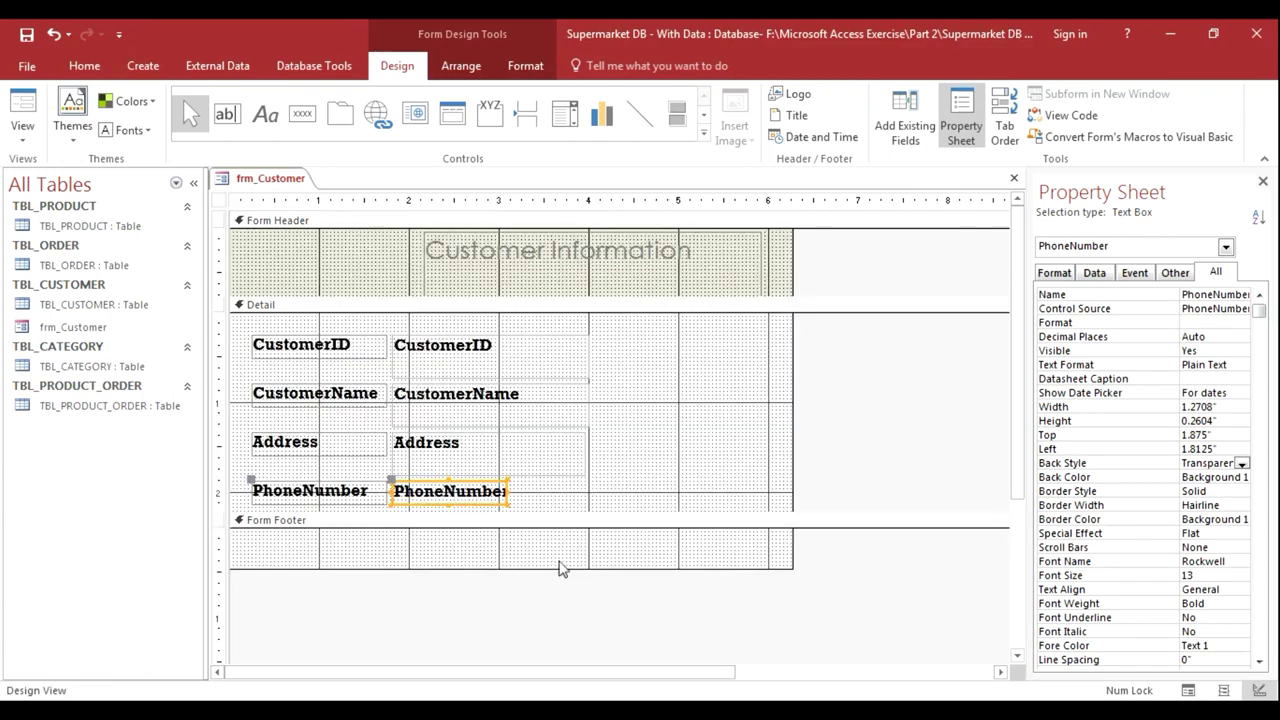
left_click(303, 257)
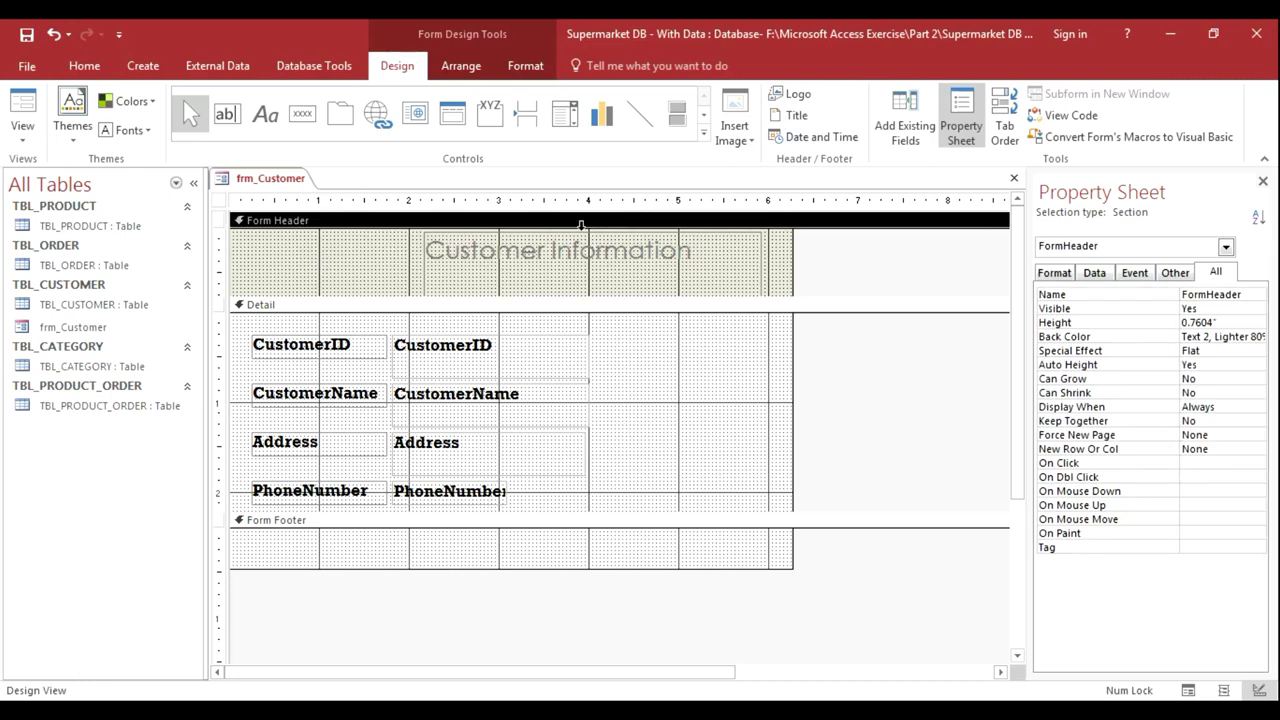
- Insert cart.png from F:\Microsoft Access Exercise\Part 2\Images as the header logo
left_click(803, 100)
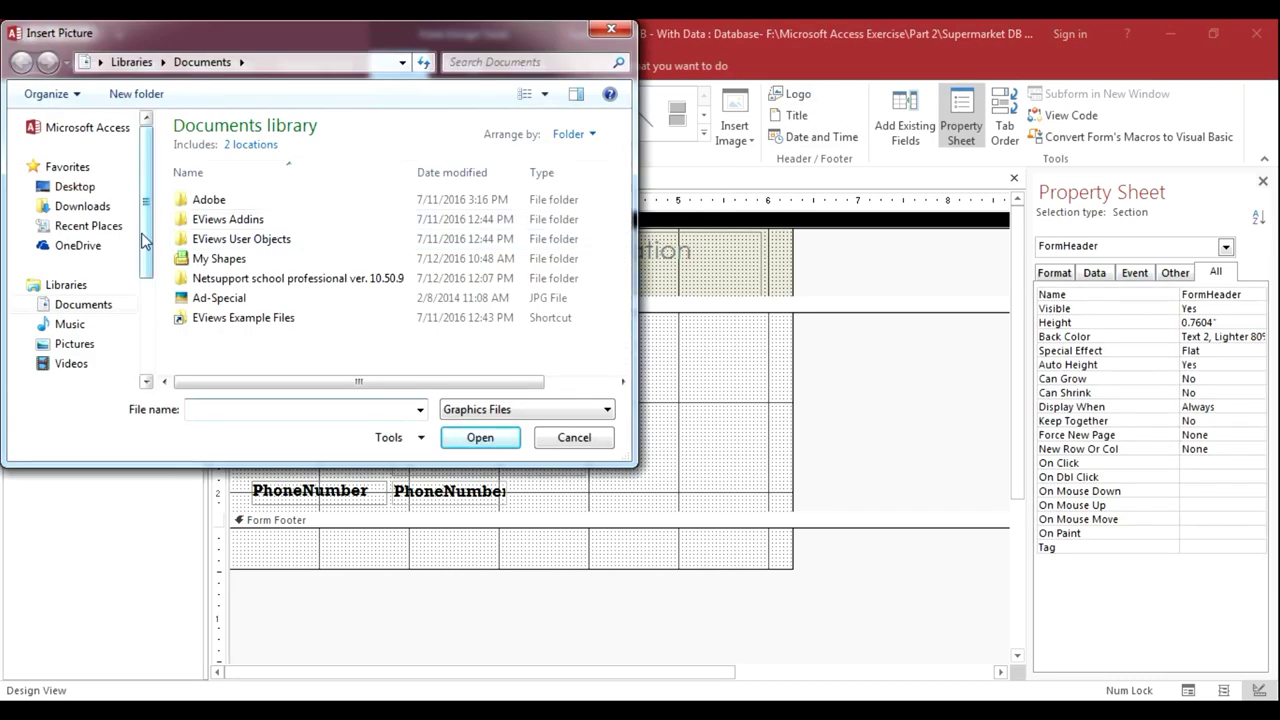
scroll(145, 250, "down", 1)
scroll(145, 250, "down", 2)
scroll(145, 250, "down", 2)
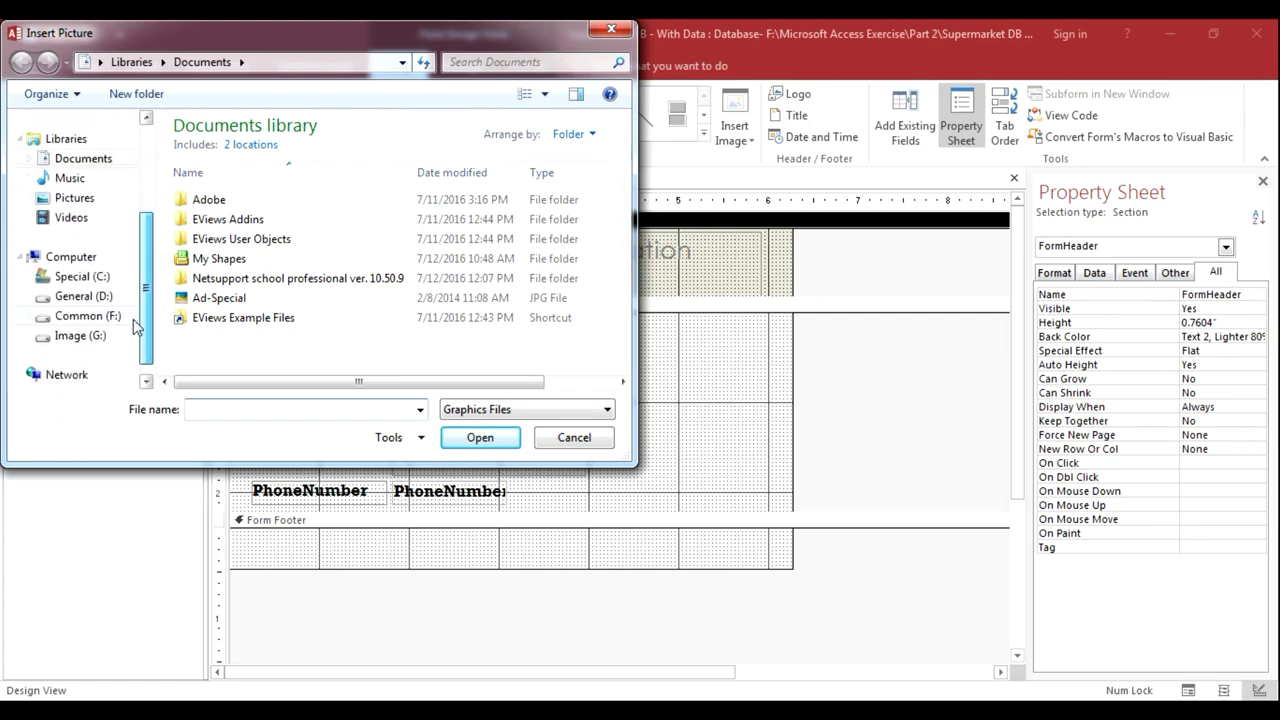
left_click(85, 296)
left_click(96, 318)
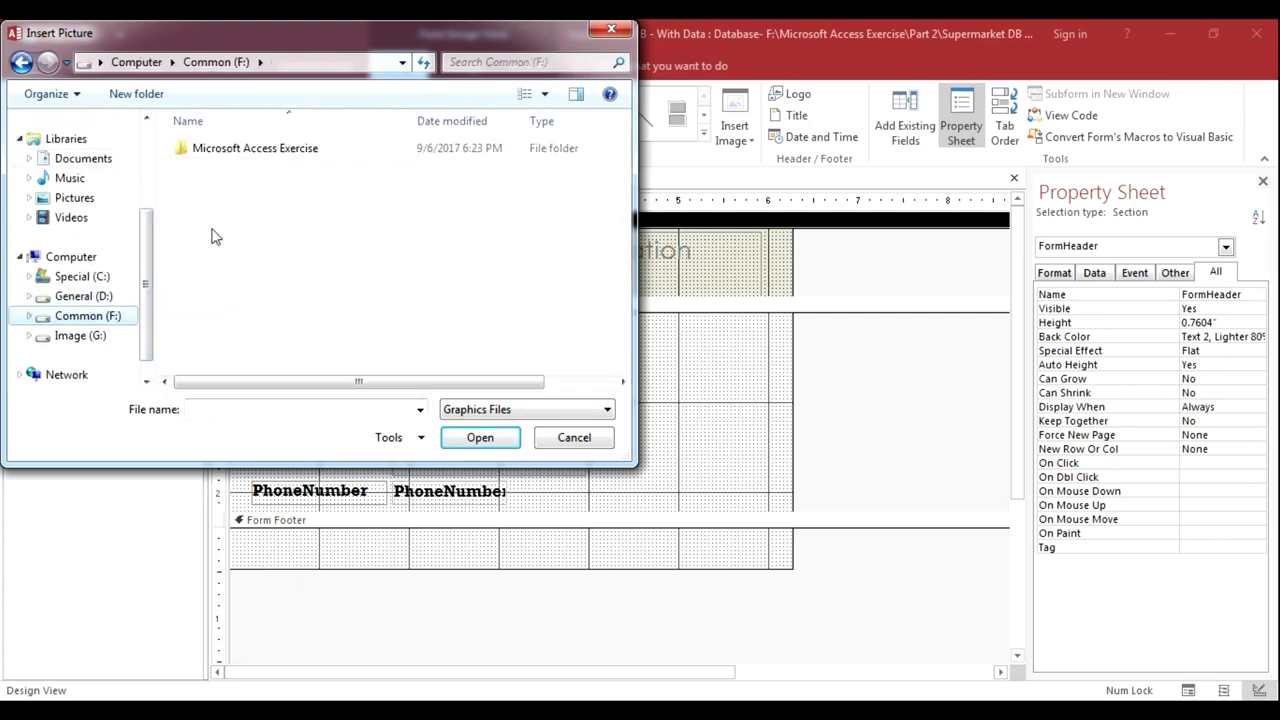
double_click(205, 148)
double_click(205, 150)
double_click(205, 152)
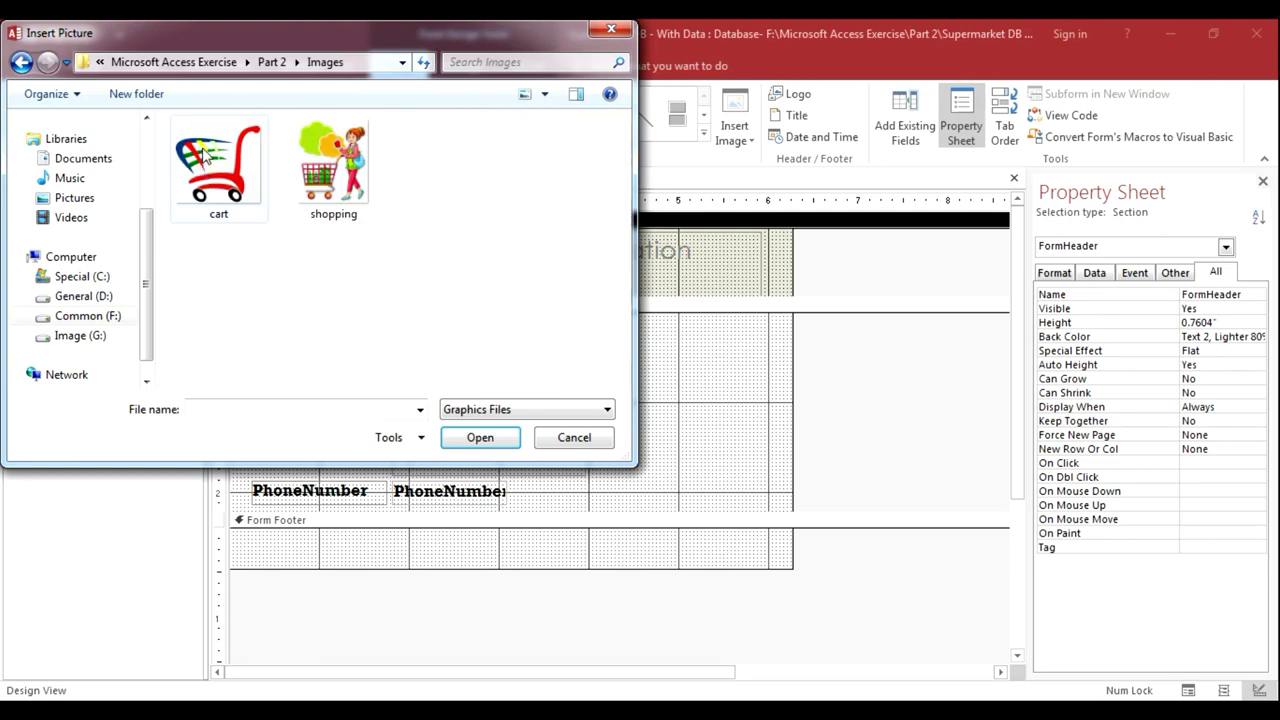
left_click(210, 170)
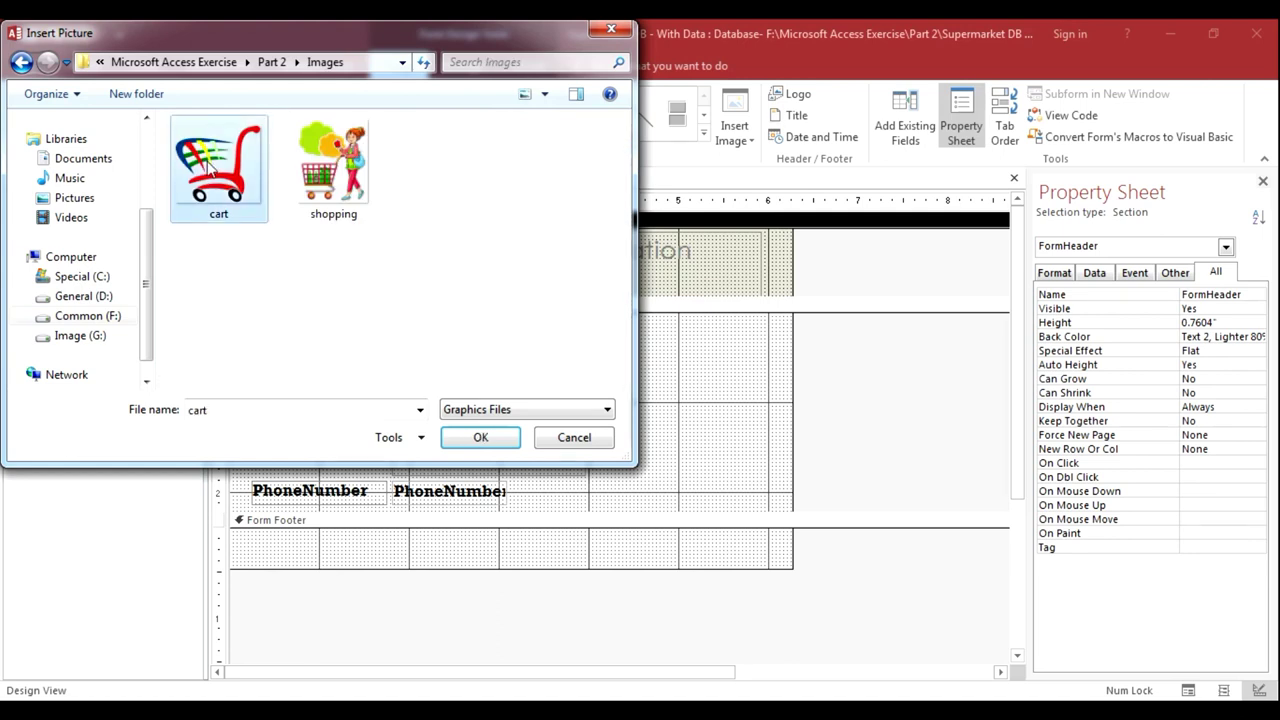
left_click(456, 434)
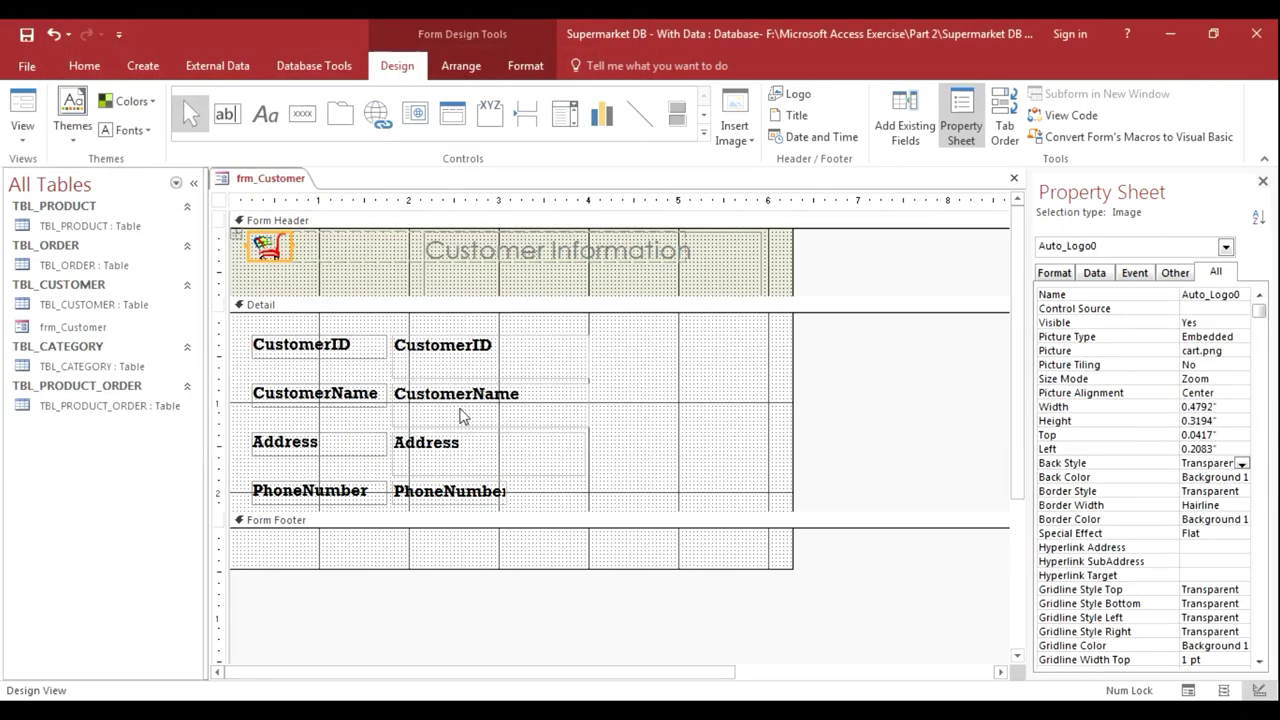
- Enlarge the cart logo to 1.2917" by 0.5799" and place it 0.5" from the left
left_click(305, 259)
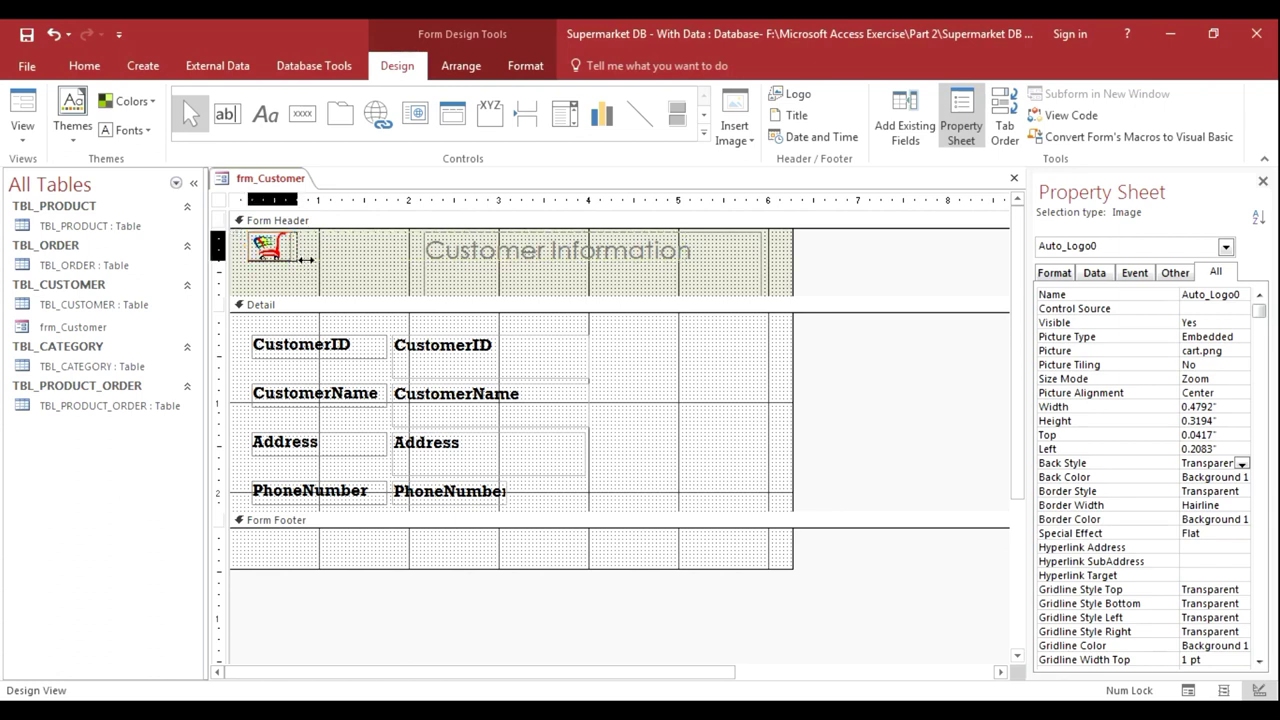
left_click_drag(305, 259, 318, 285)
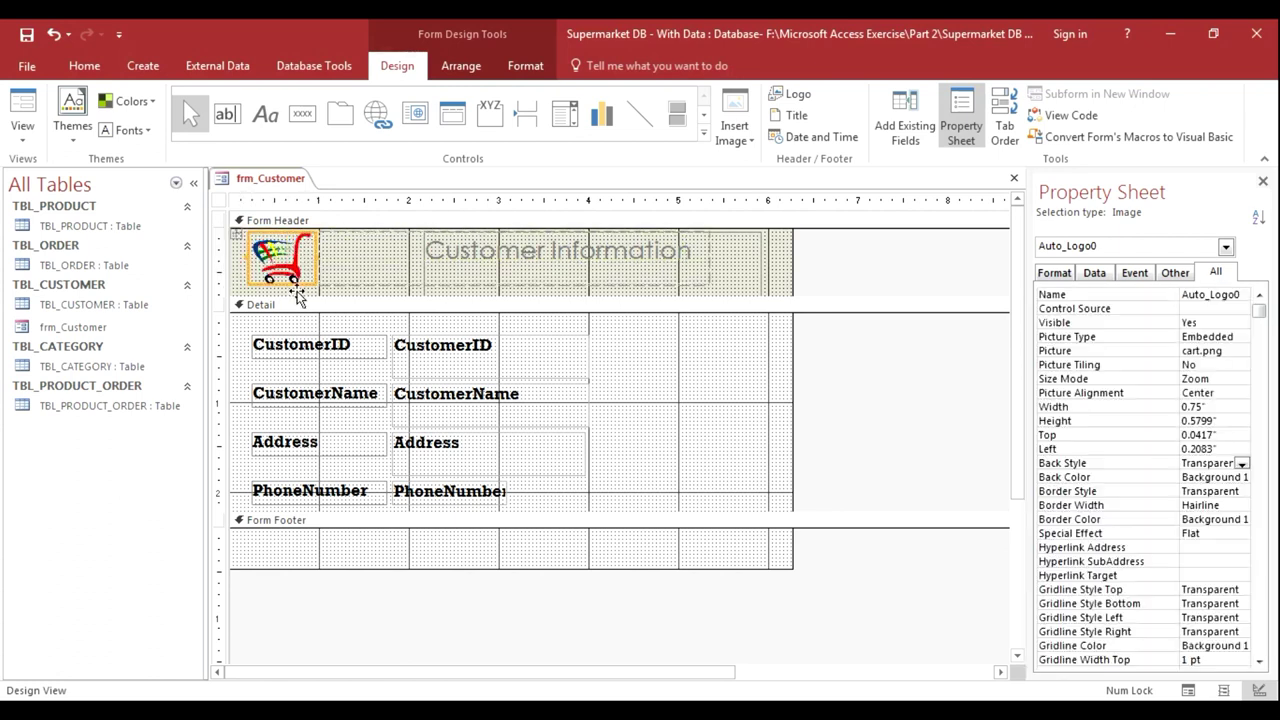
left_click(432, 268)
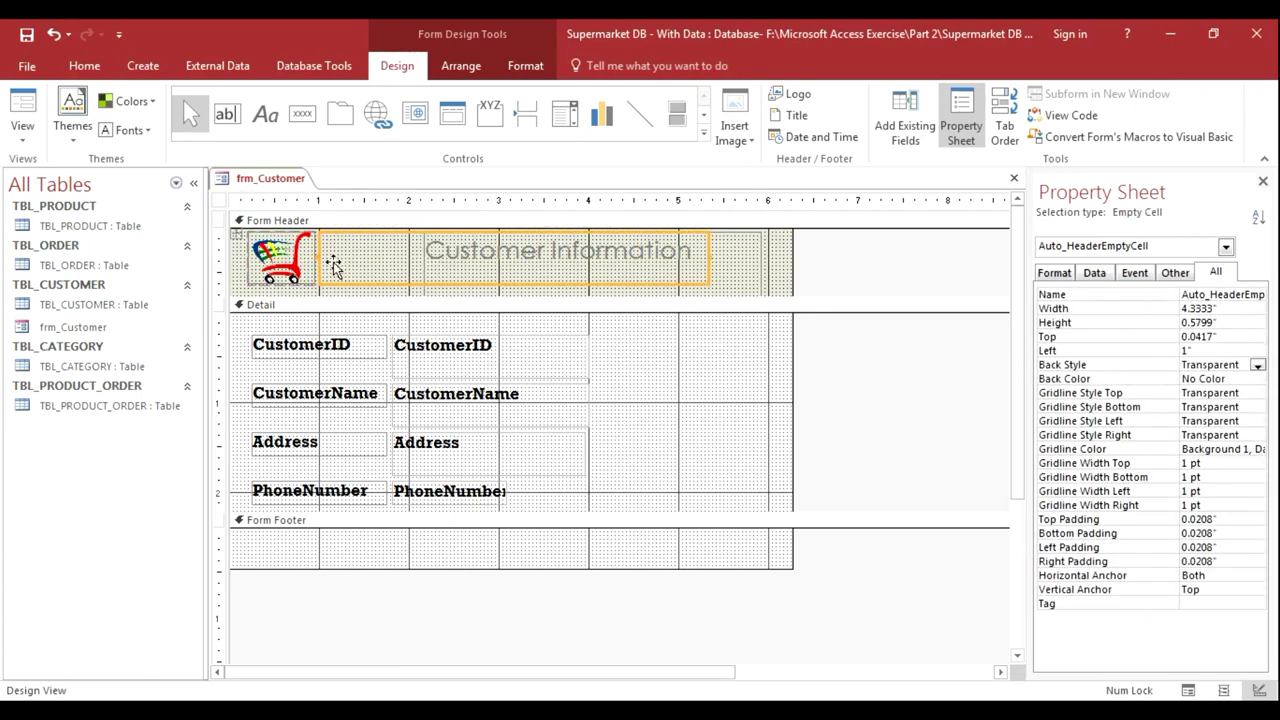
left_click_drag(334, 267, 297, 279)
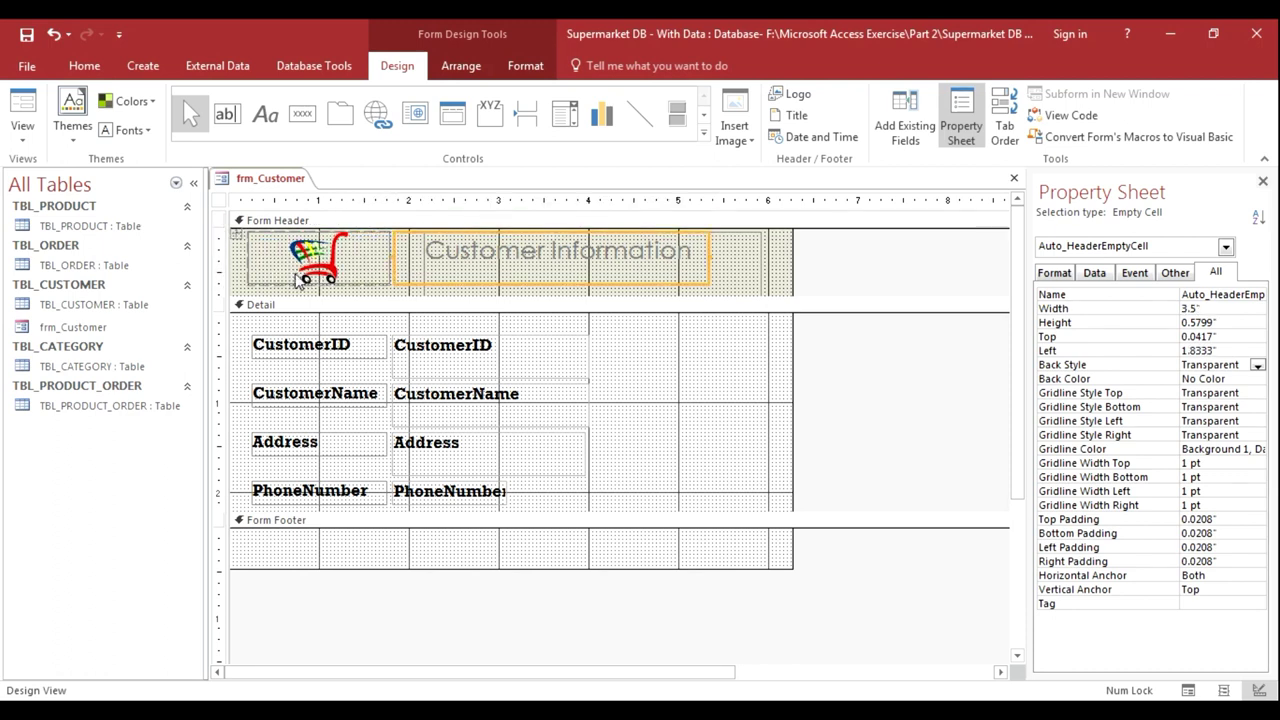
left_click(297, 279)
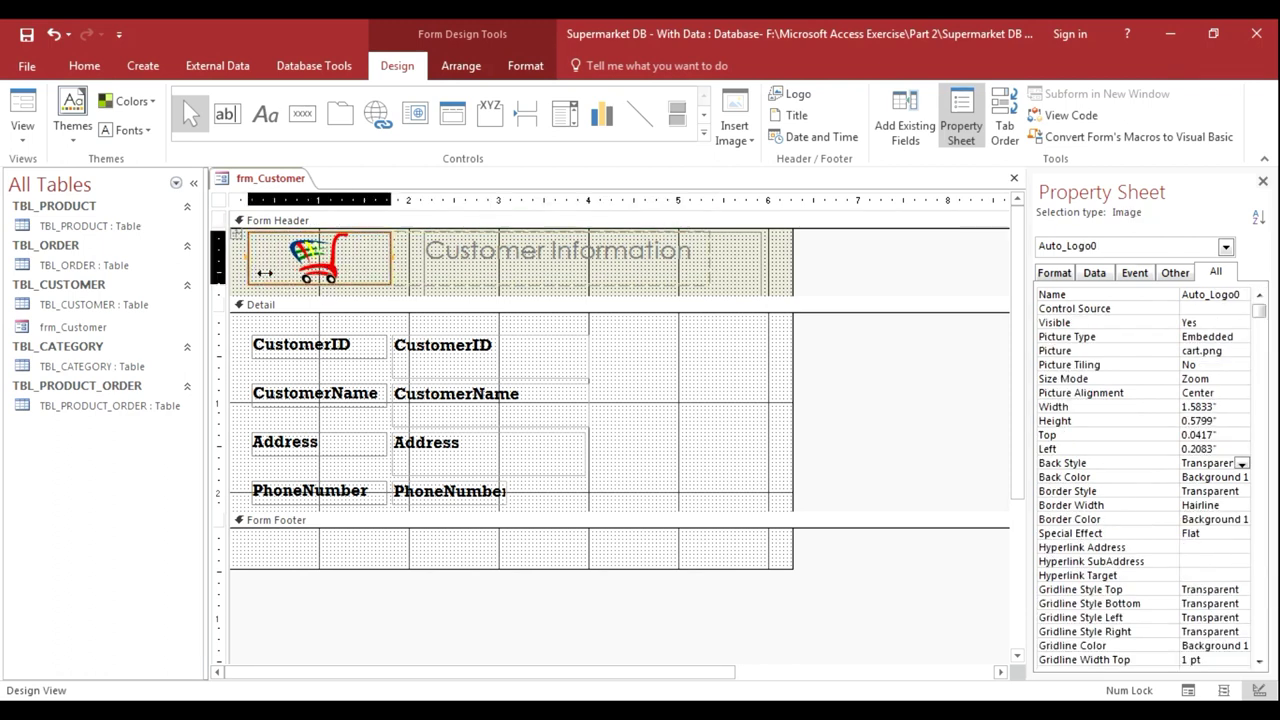
left_click_drag(264, 272, 290, 272)
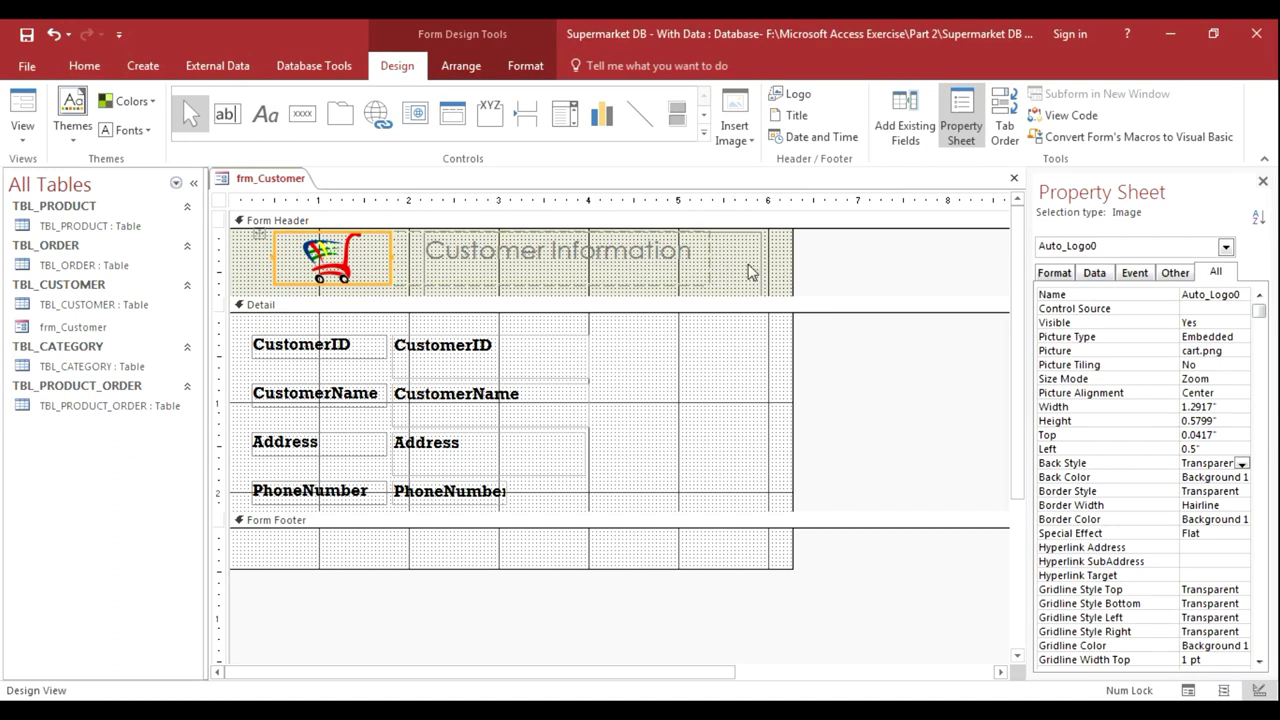
left_click(757, 271)
left_click(248, 255)
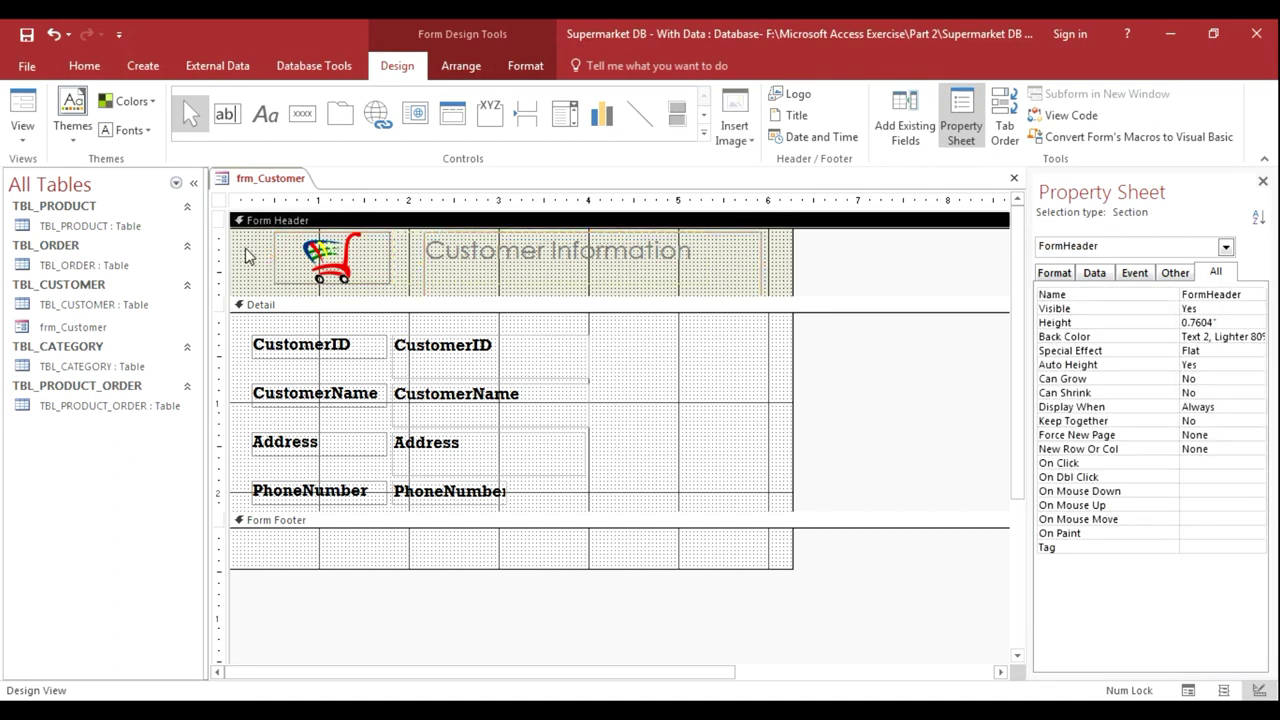
- Fill the Form Header and Form Footer sections with light blue
right_click(248, 255)
mouse_move(410, 329)
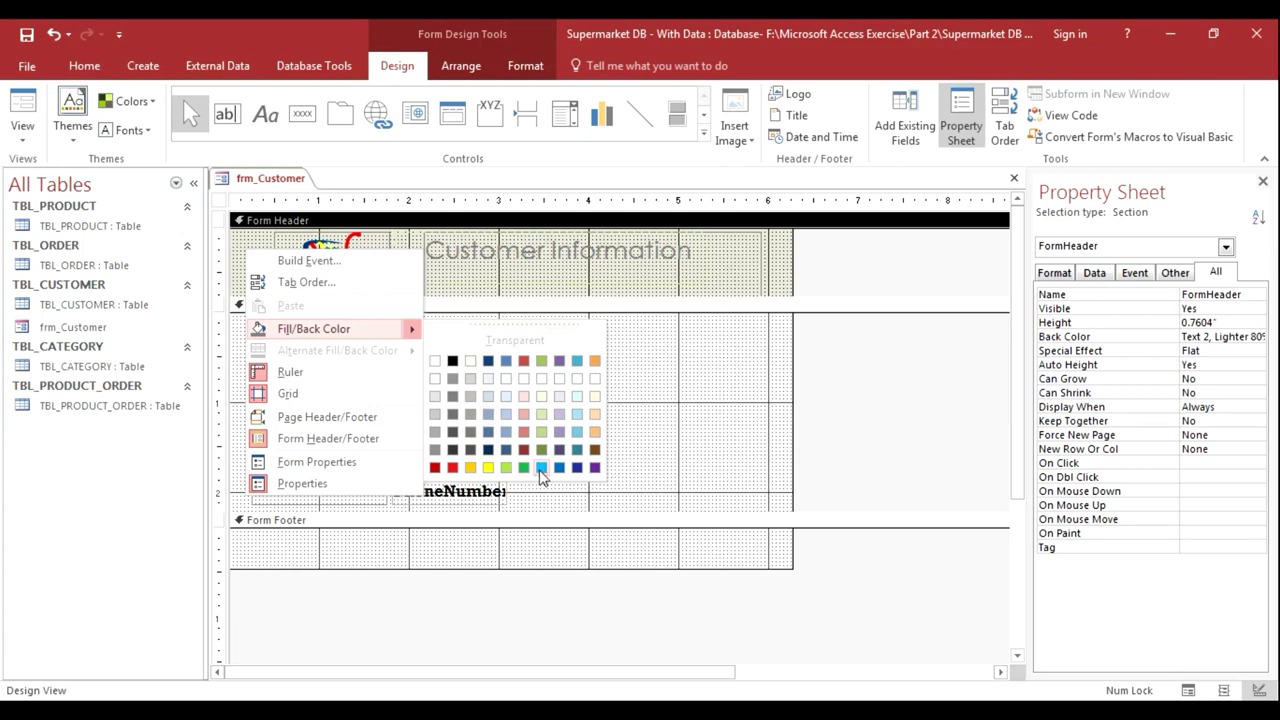
left_click(542, 470)
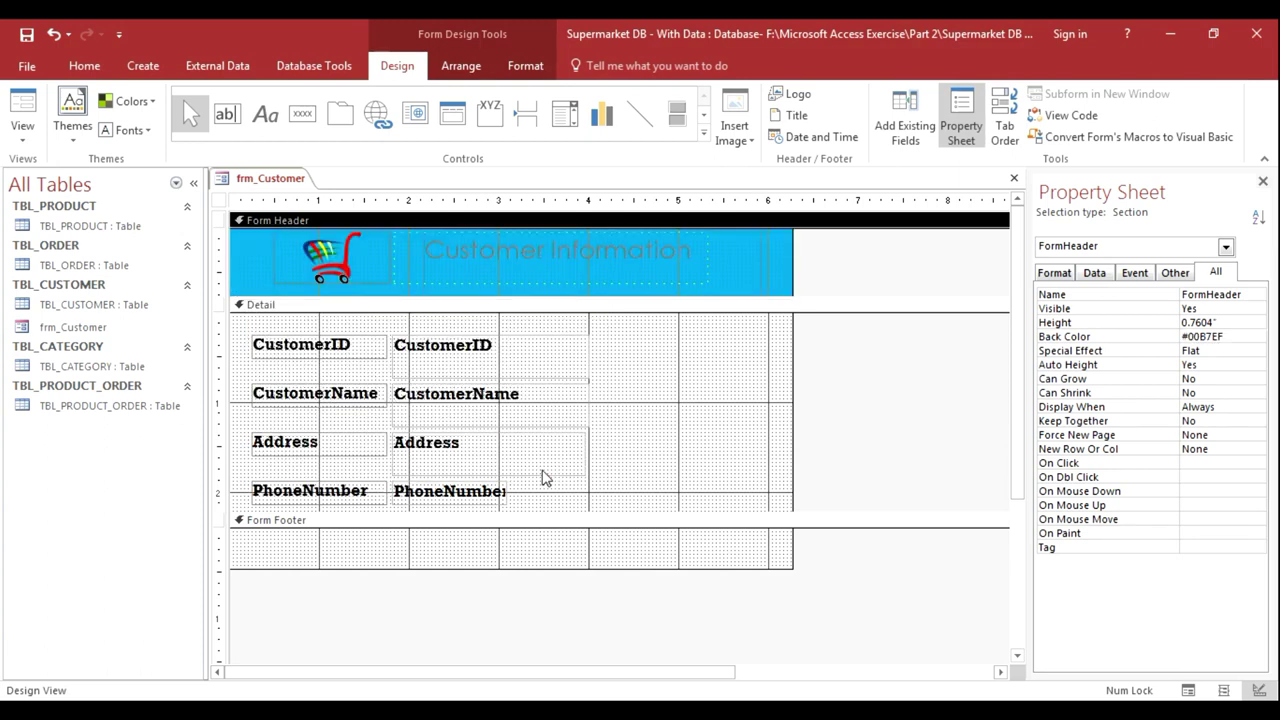
left_click(366, 558)
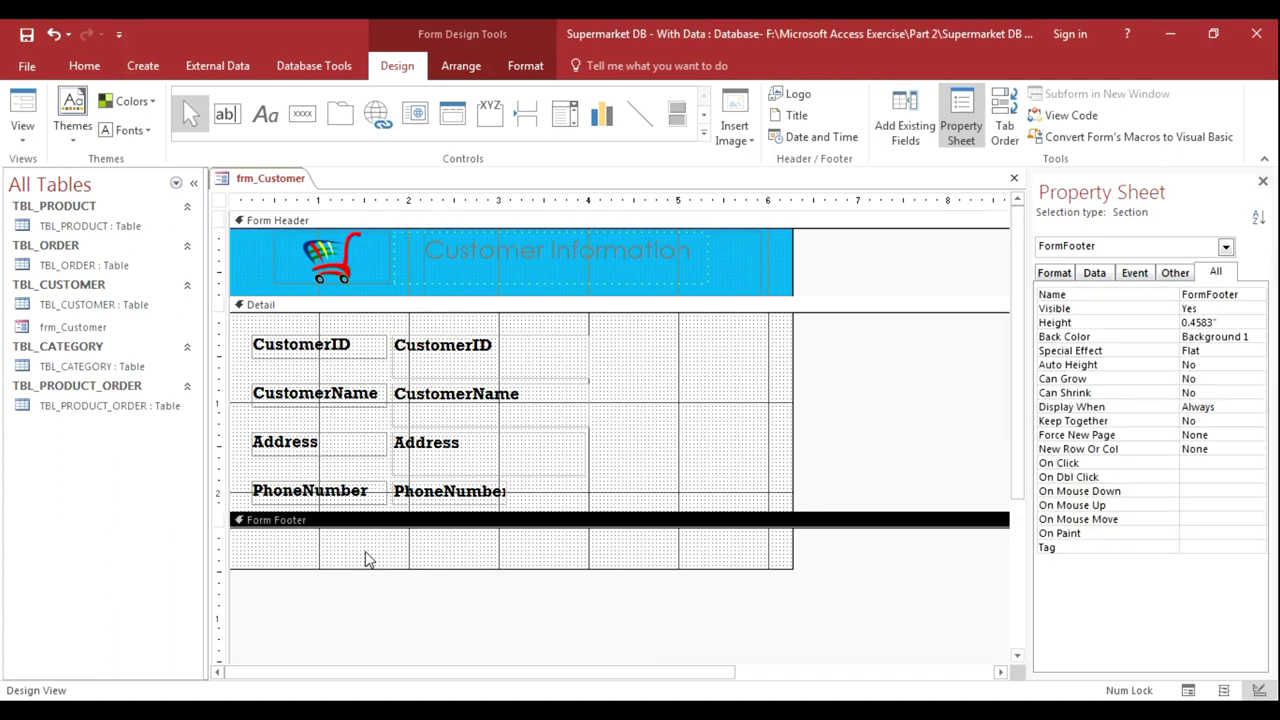
right_click(366, 558)
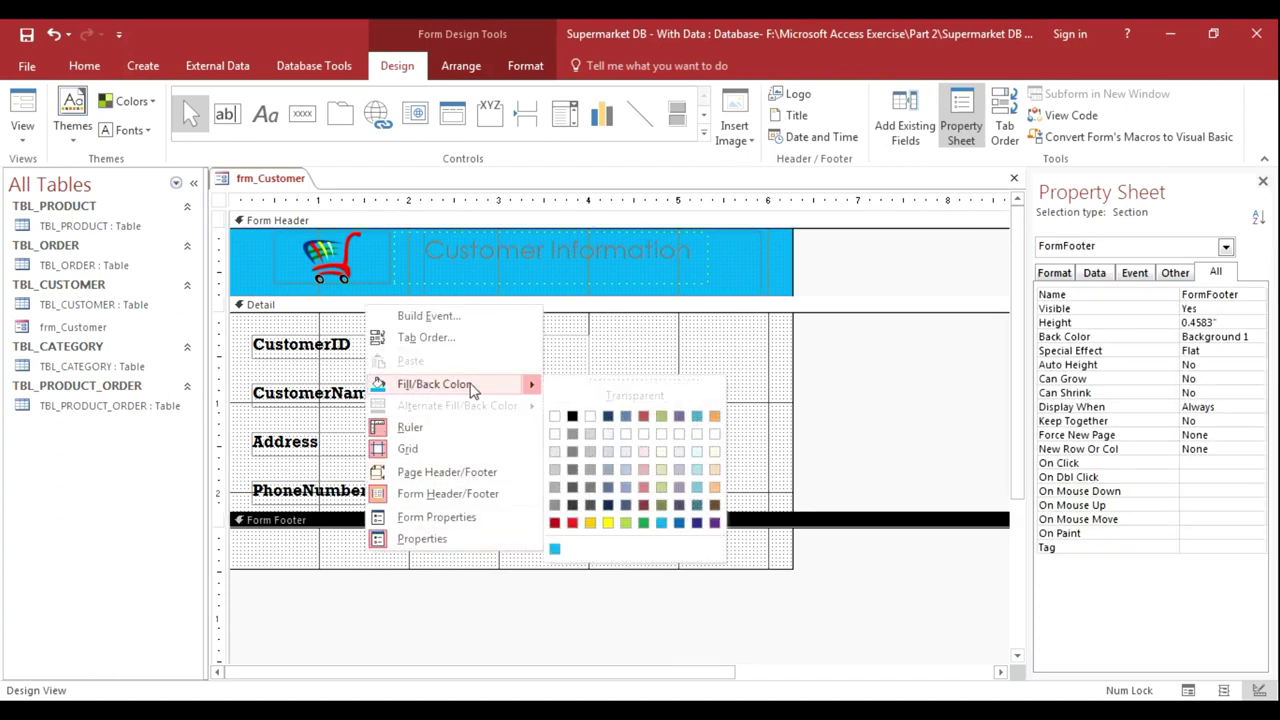
left_click(395, 389)
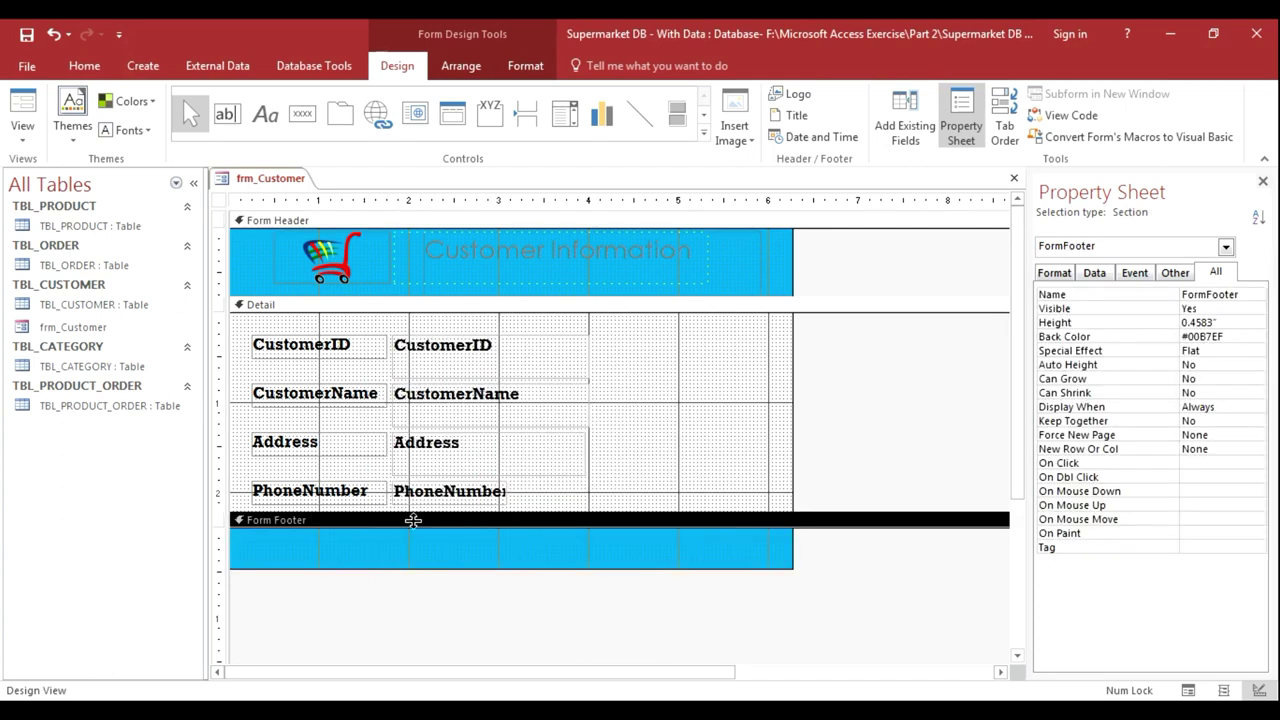
- Fill the Detail section with light green and make it taller
right_click(663, 342)
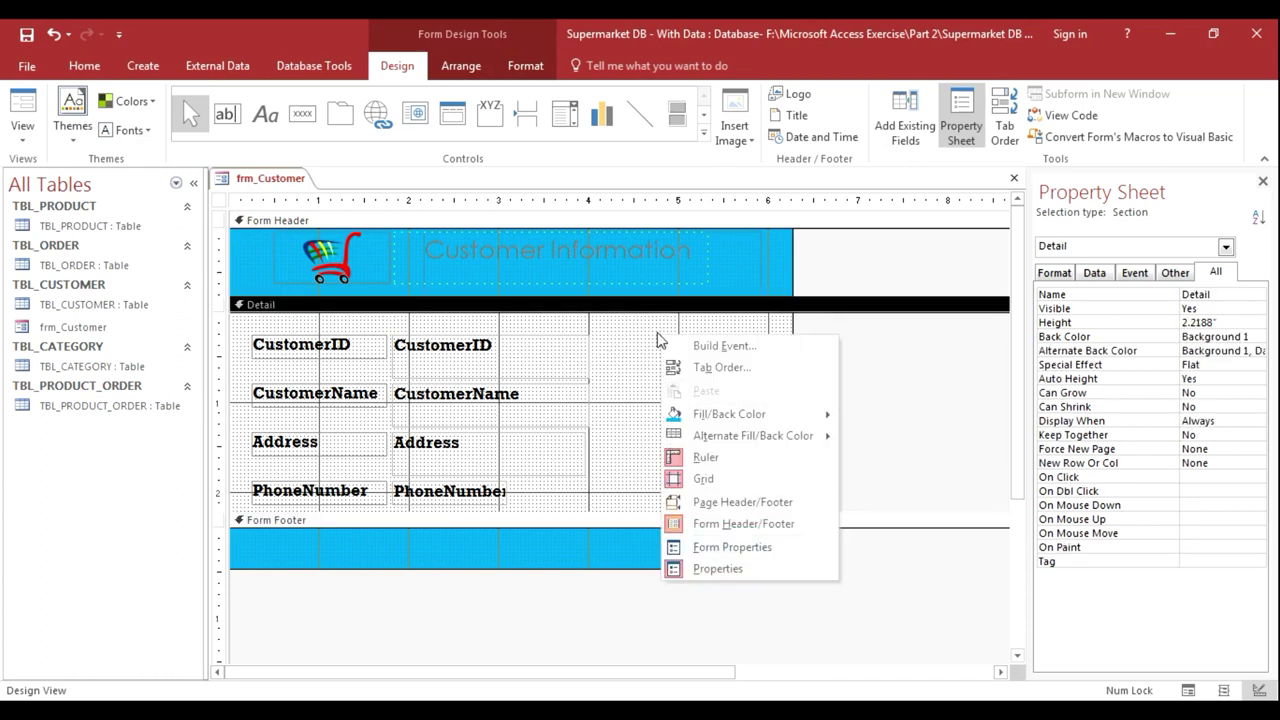
mouse_move(808, 438)
mouse_move(760, 414)
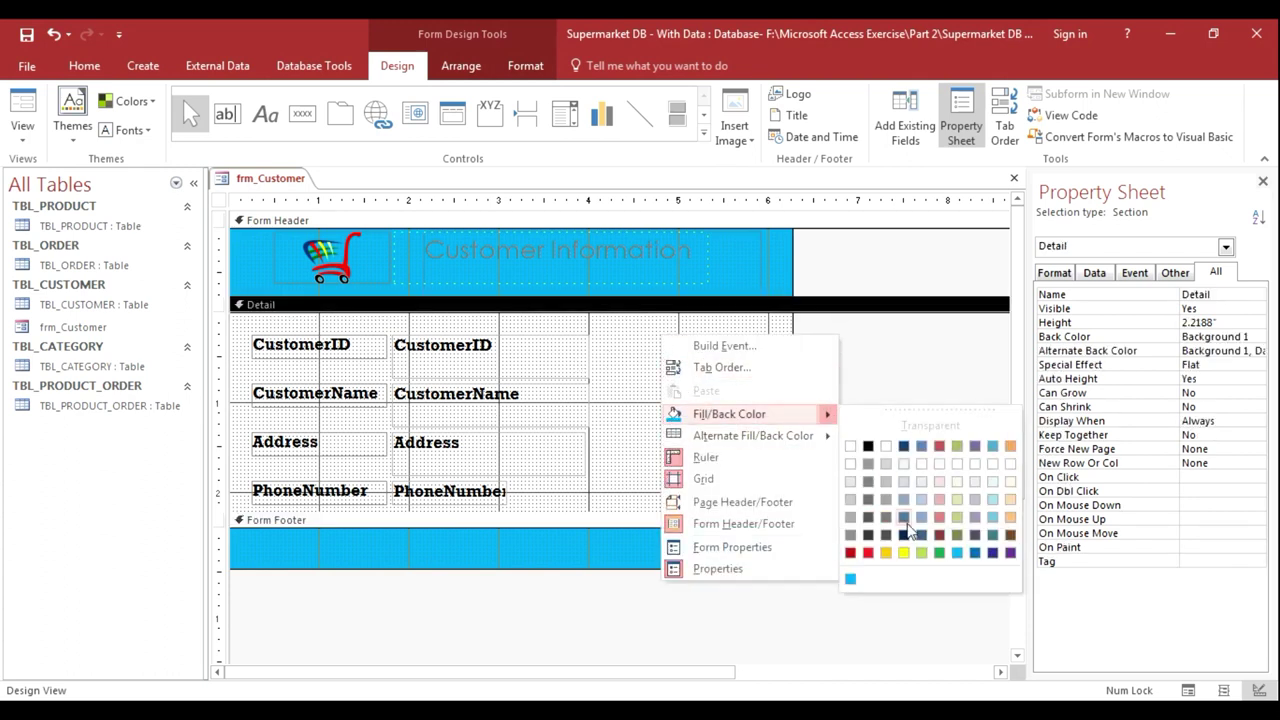
left_click(921, 552)
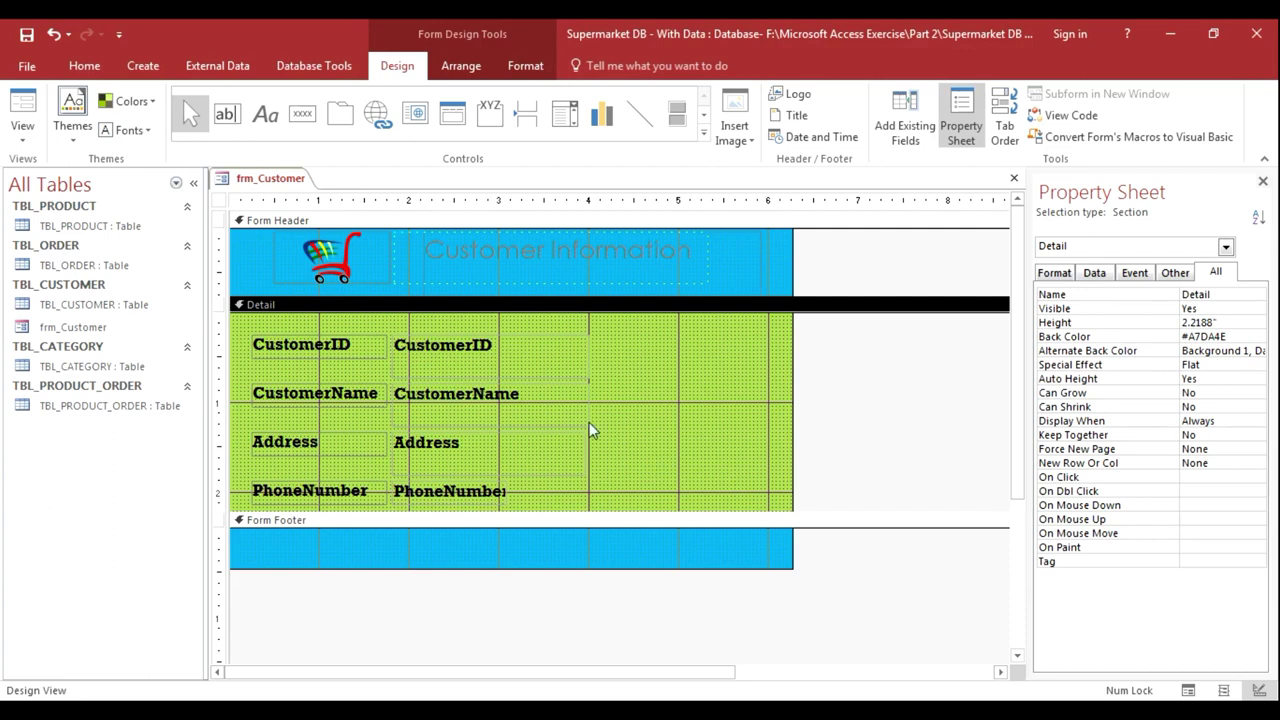
left_click_drag(533, 514, 511, 552)
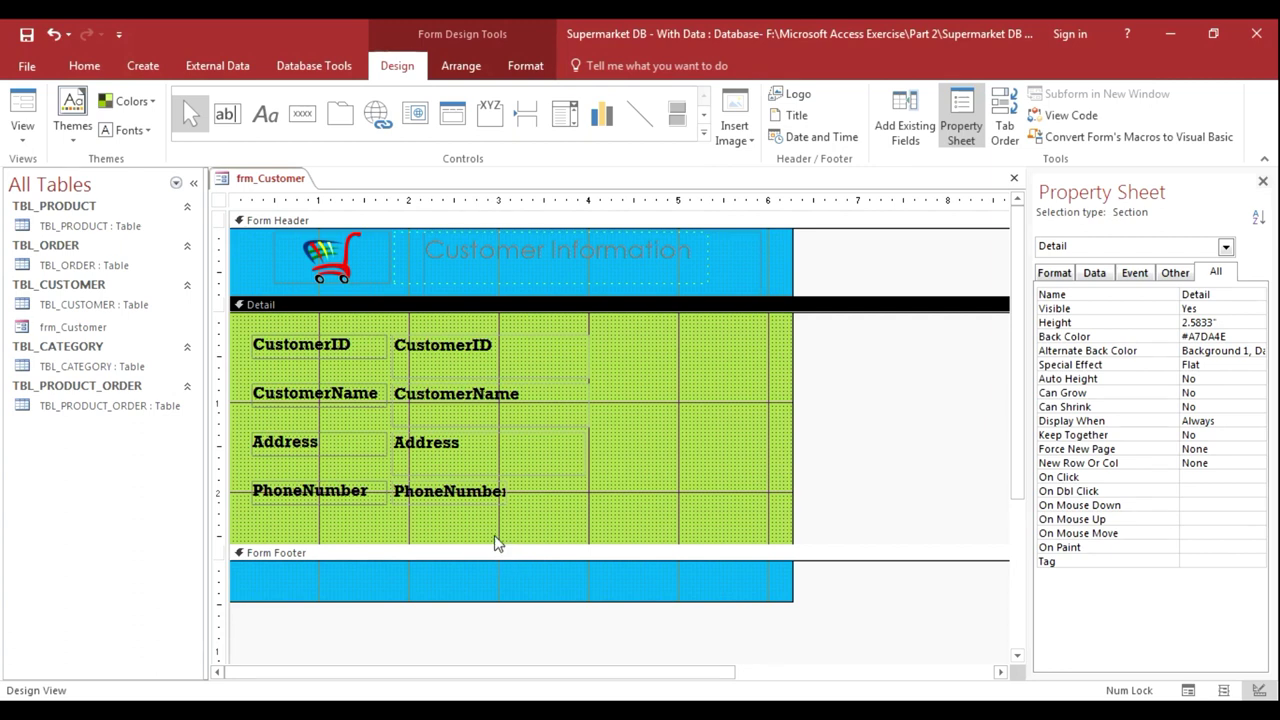
- Widen the Customer Information title cell from 3.5" to 3.875"
left_click(460, 258)
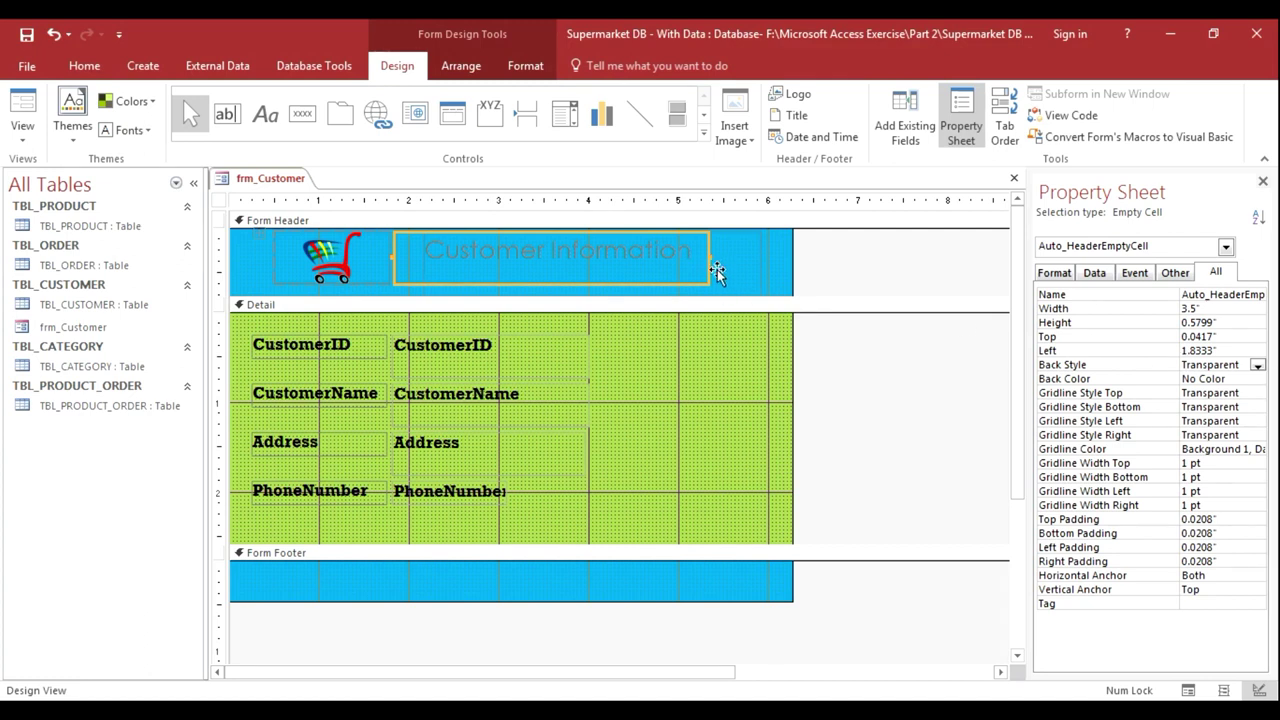
left_click_drag(710, 263, 744, 263)
left_click(479, 577)
- Place a Go To Next Record button with a right-arrow picture below the customer fields
left_click(507, 531)
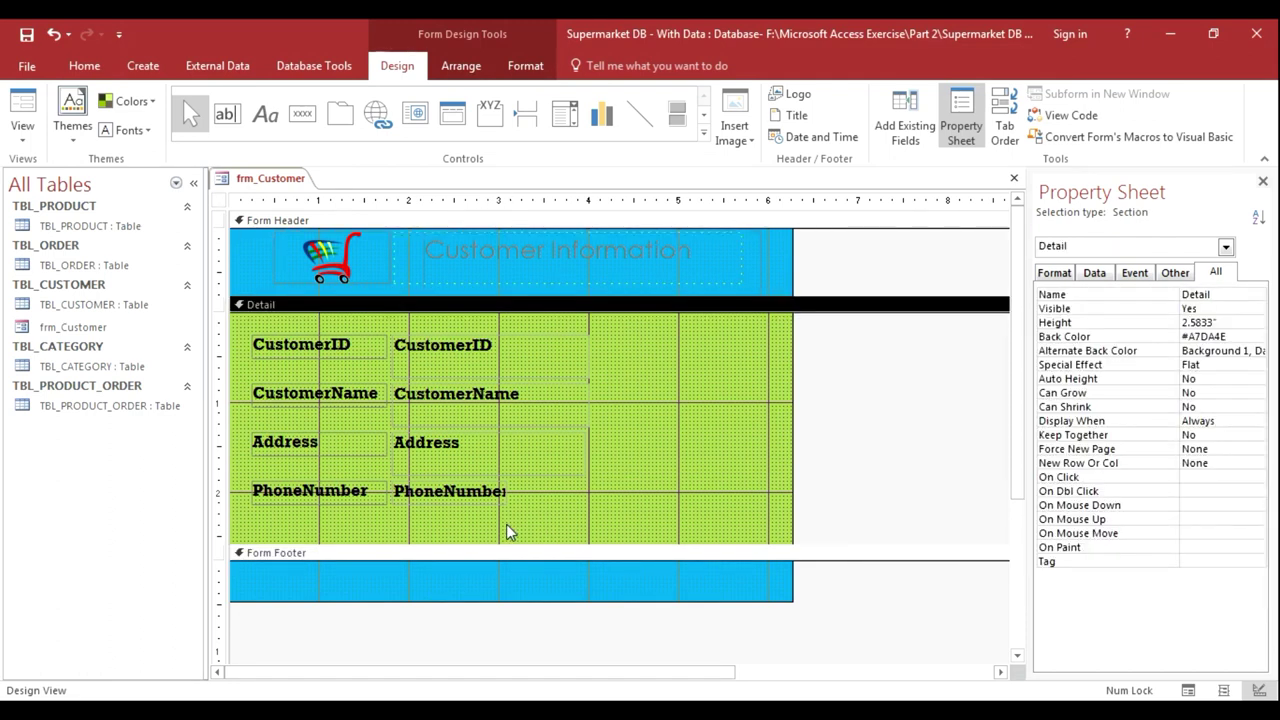
left_click(302, 113)
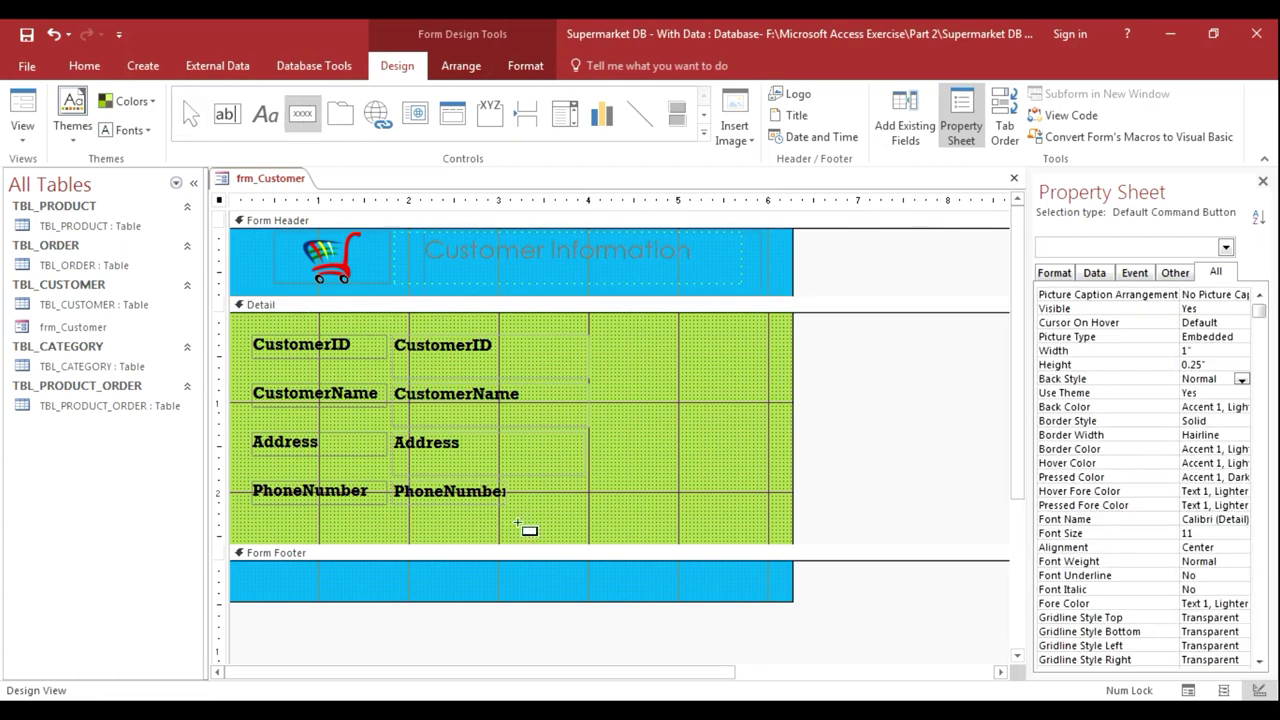
left_click(453, 520)
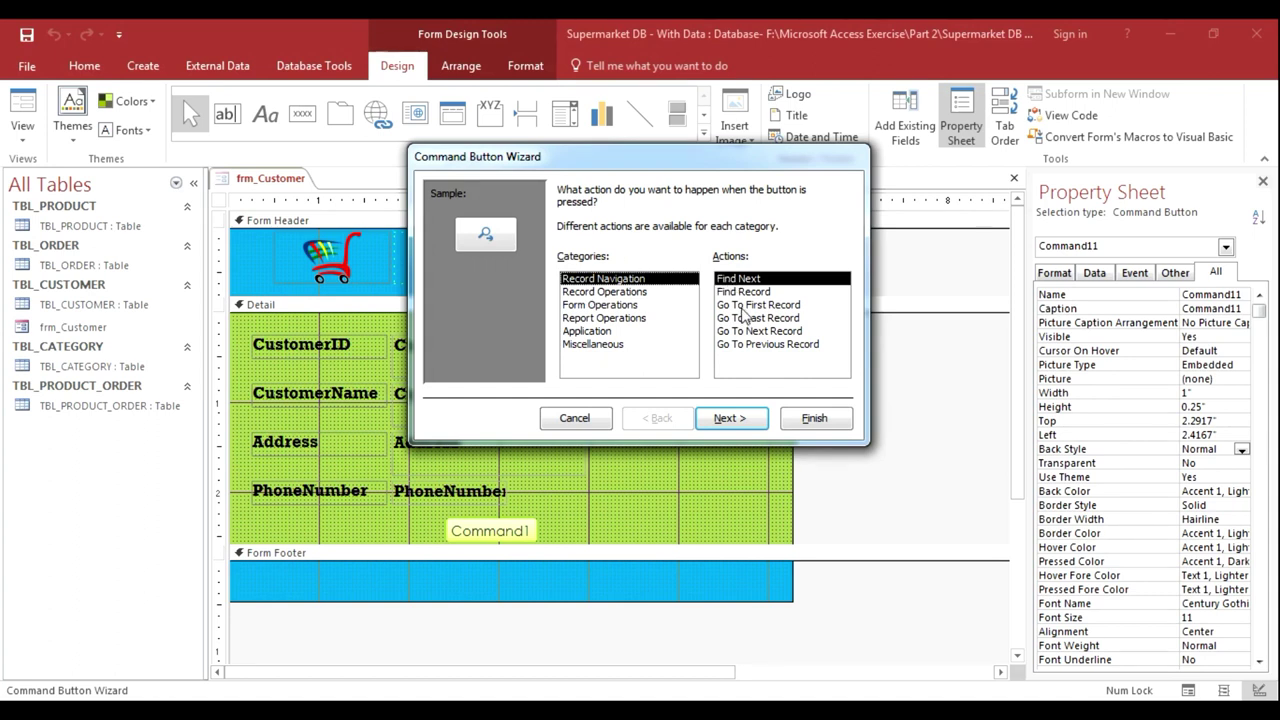
left_click(737, 334)
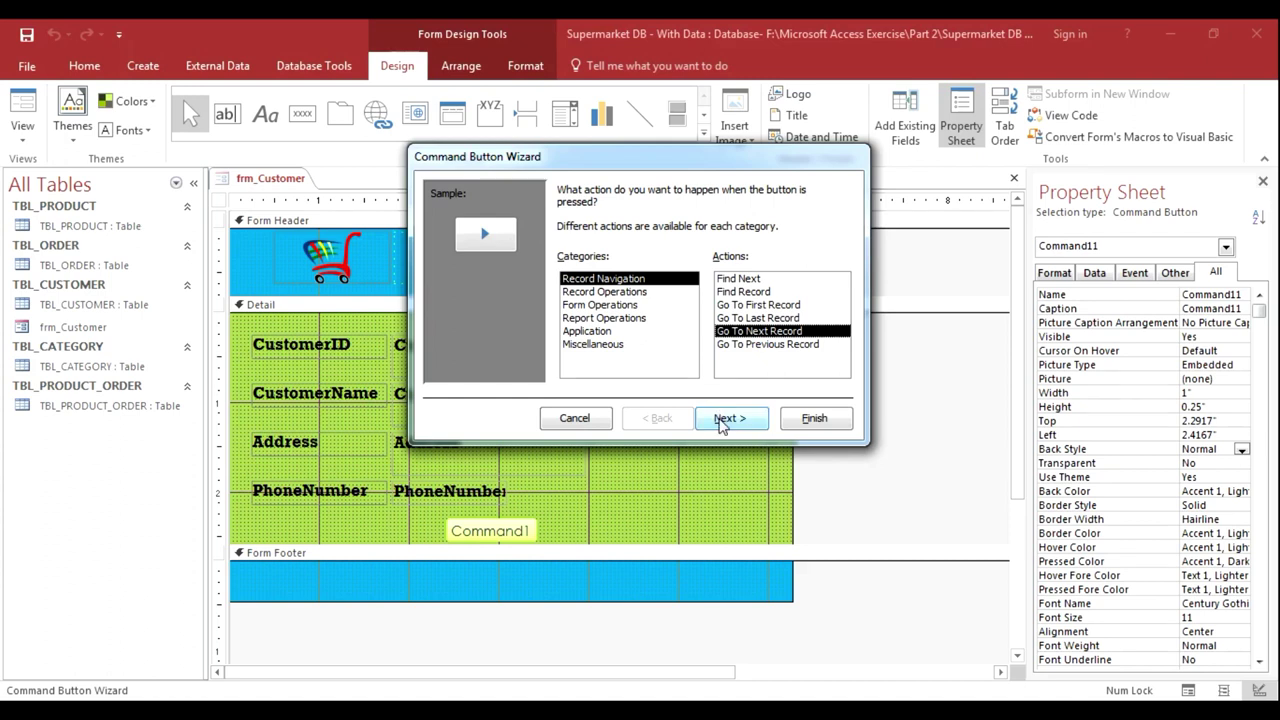
left_click(722, 420)
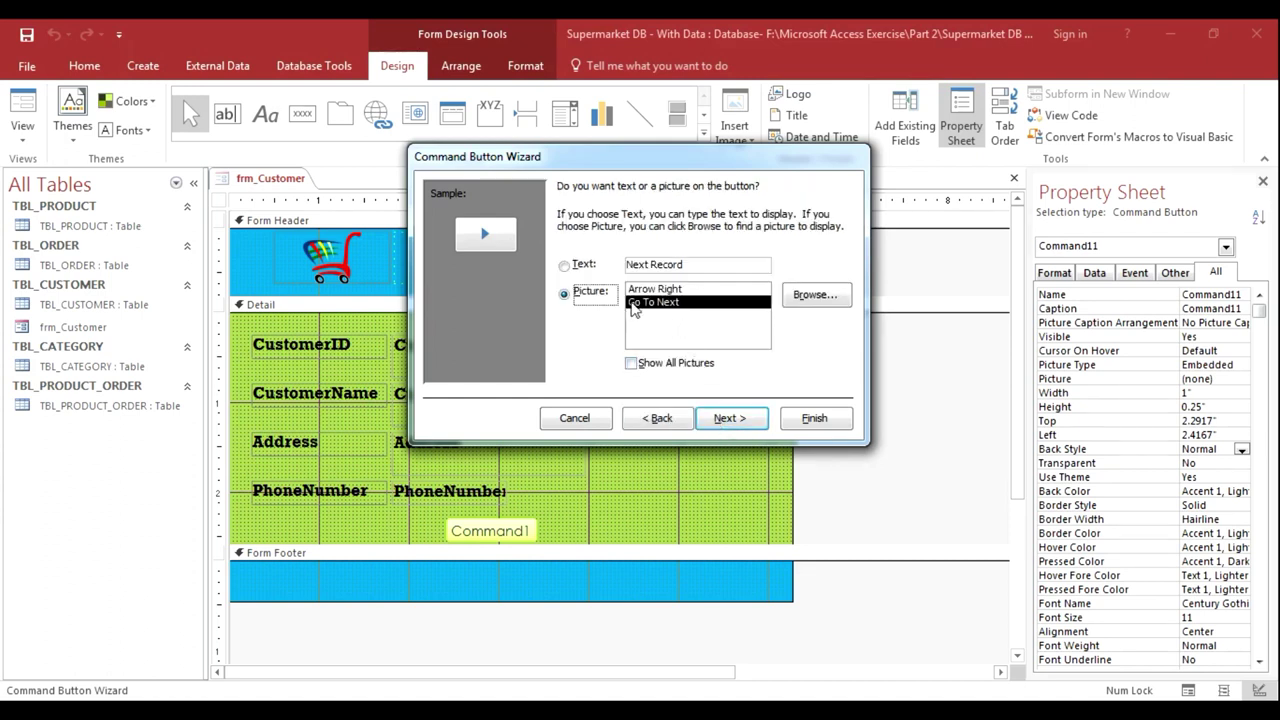
left_click(727, 418)
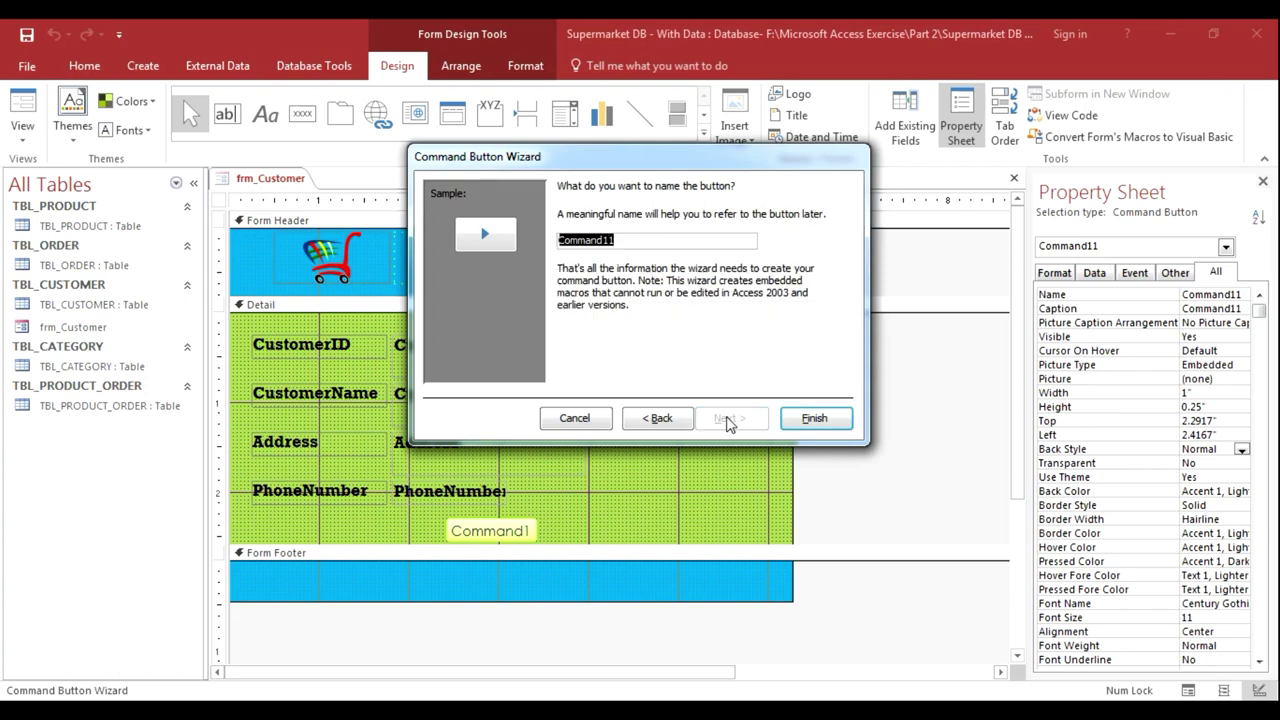
left_click(780, 419)
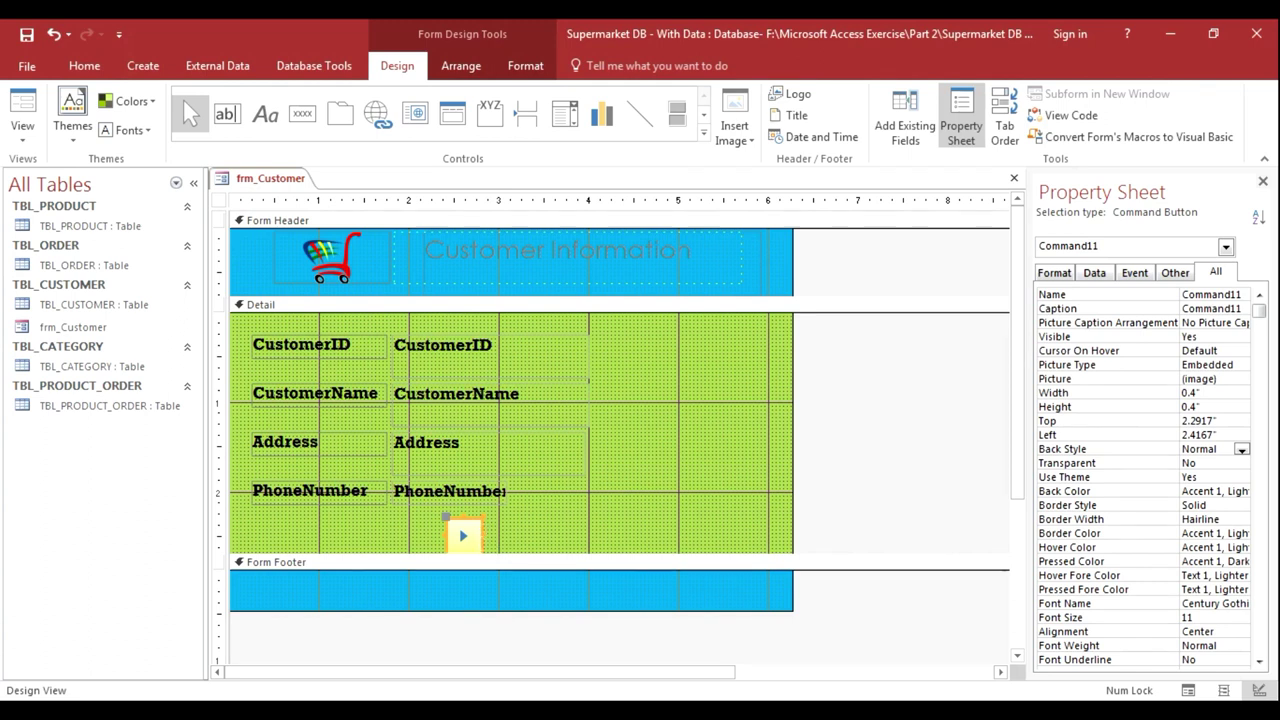
left_click(512, 537)
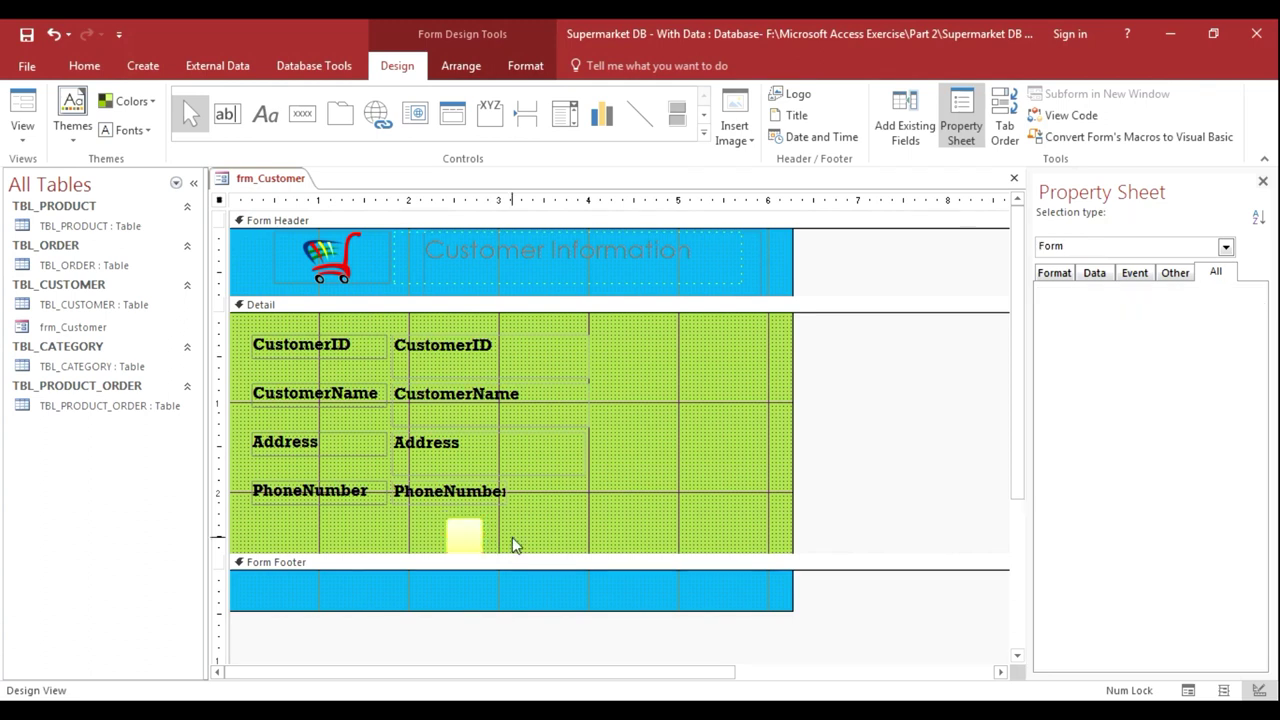
- Add a 0.4" left-arrow Go To Previous Record button beside the next-record button
left_click(303, 115)
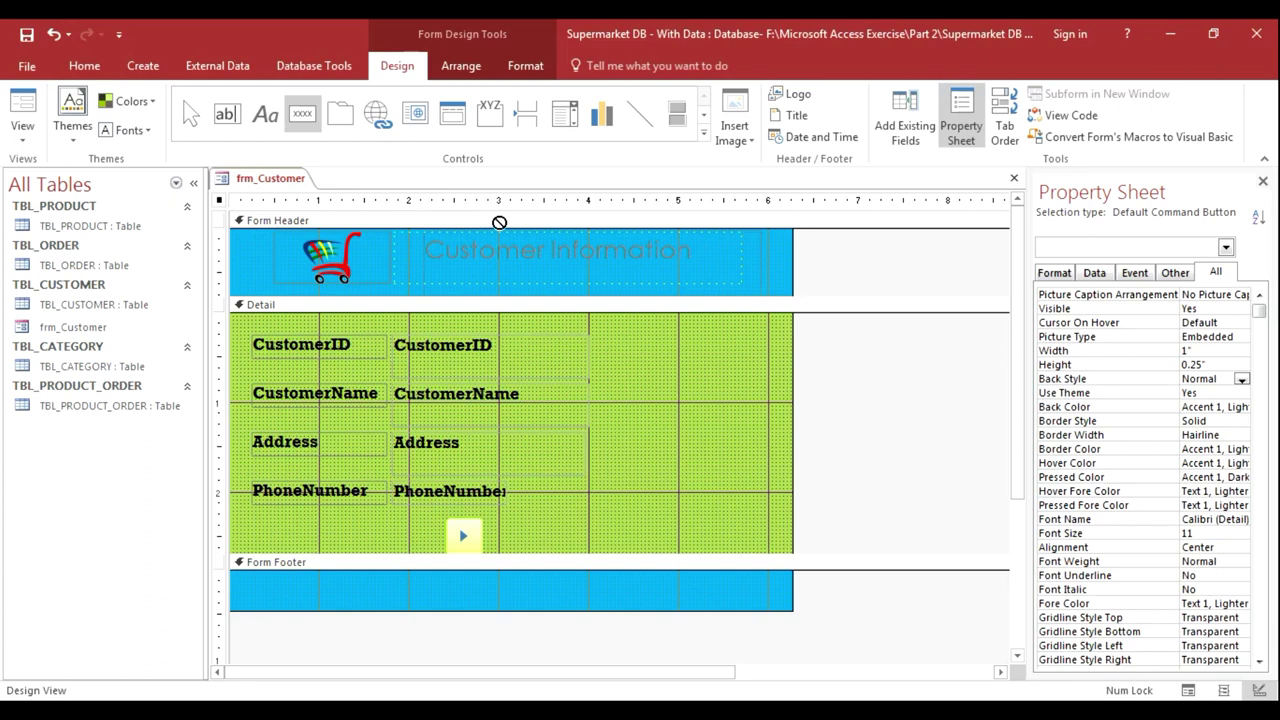
left_click(498, 525)
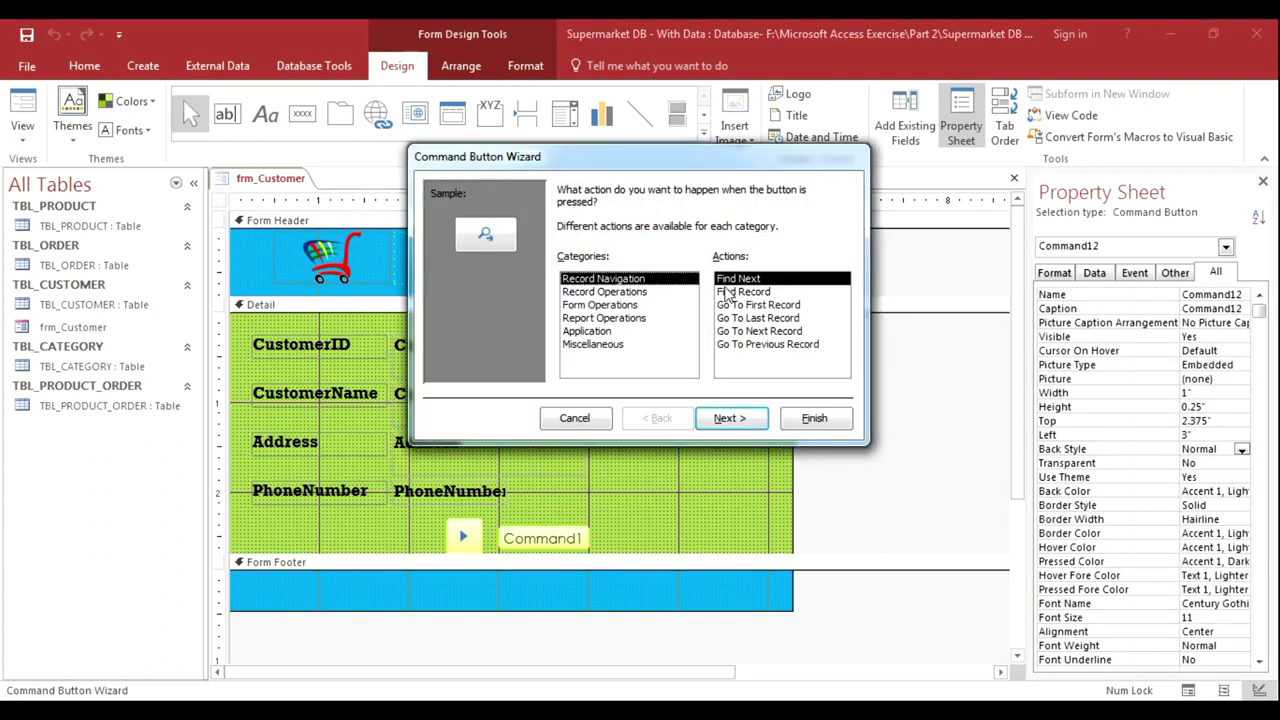
left_click(760, 345)
left_click(730, 418)
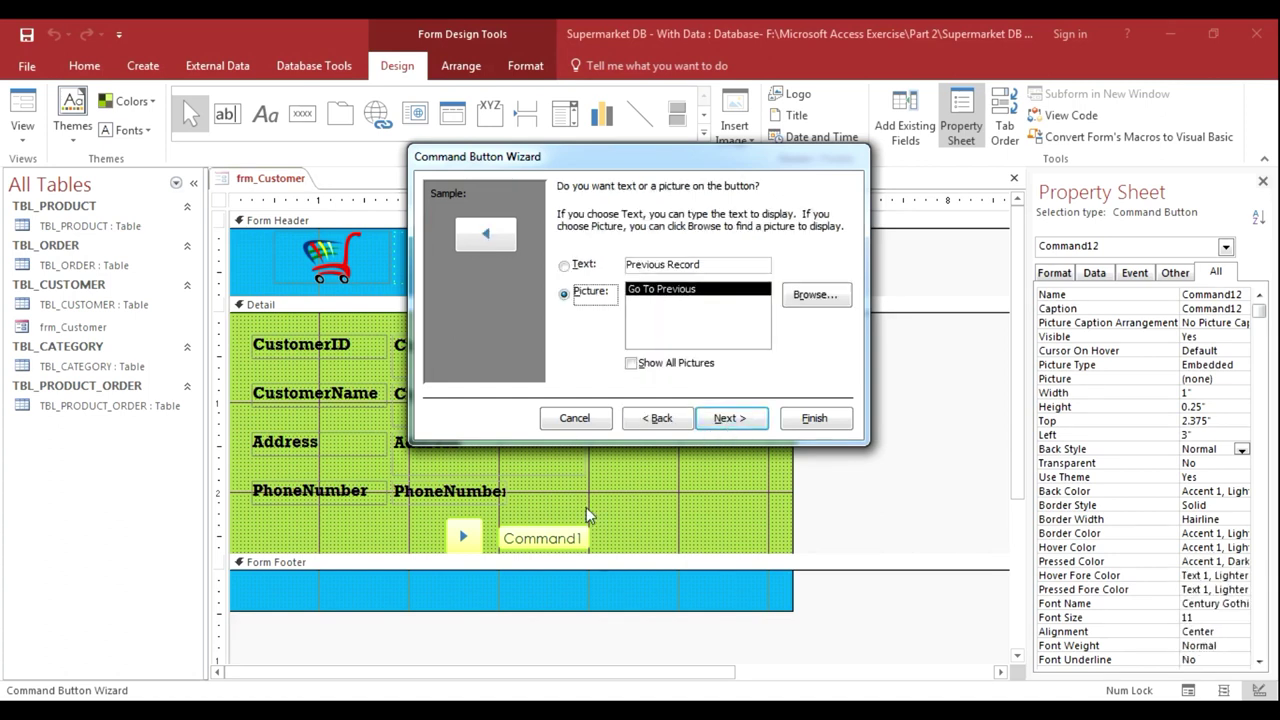
left_click(728, 418)
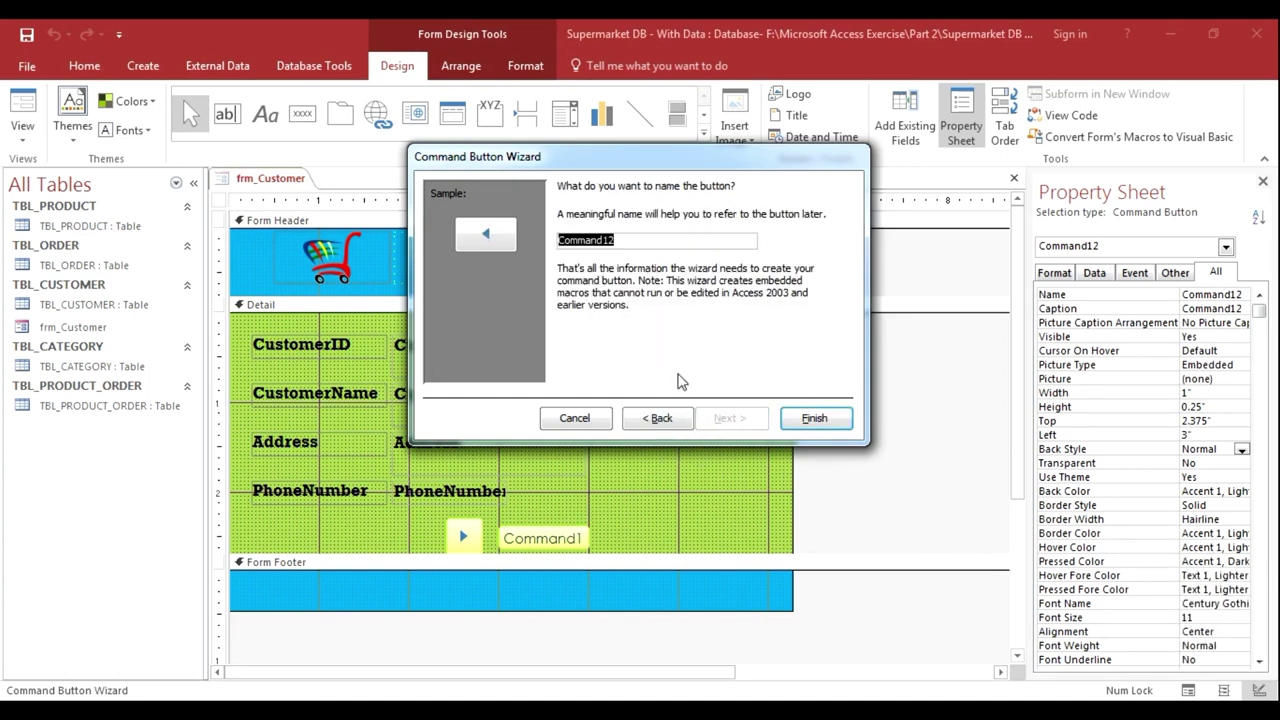
left_click(814, 418)
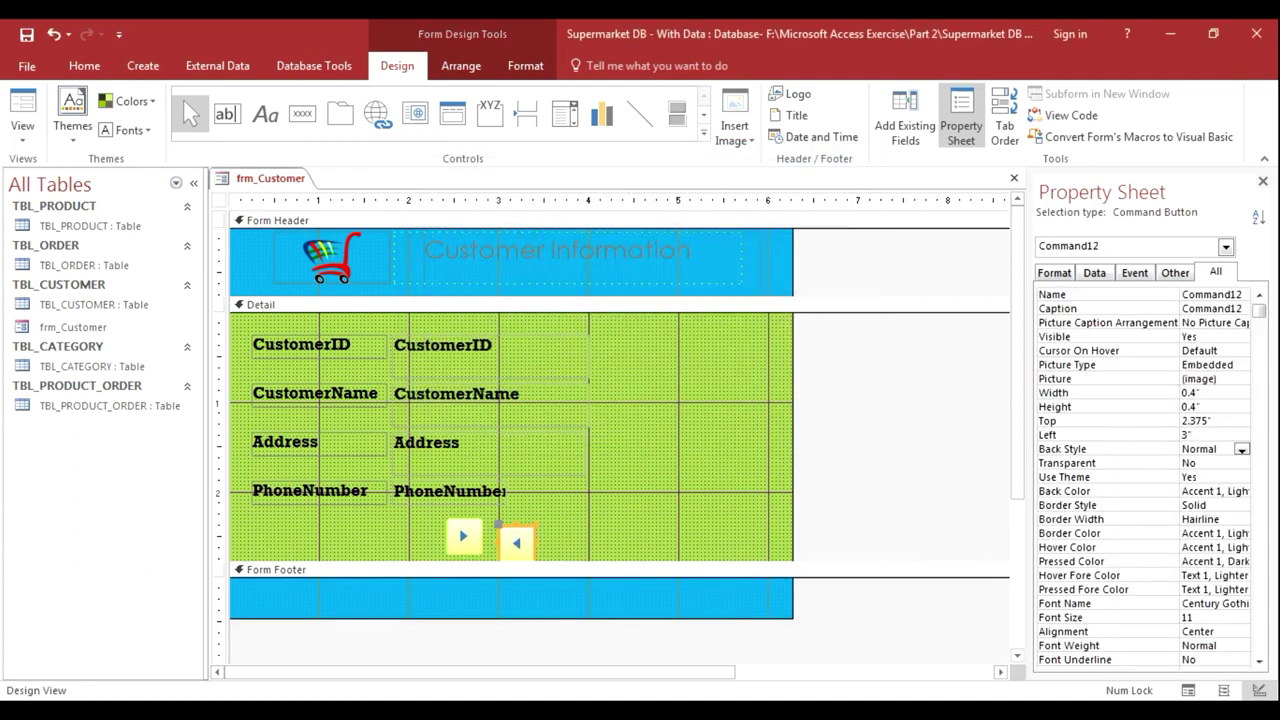
left_click(553, 539)
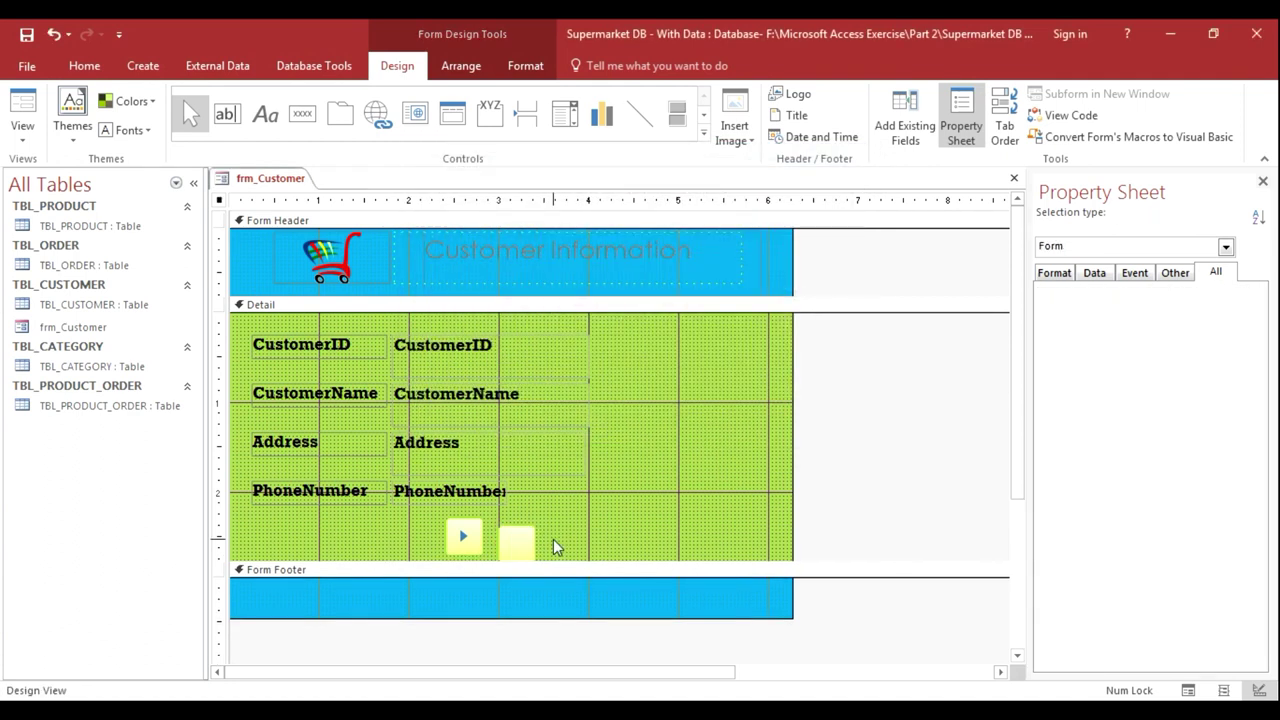
left_click(520, 543)
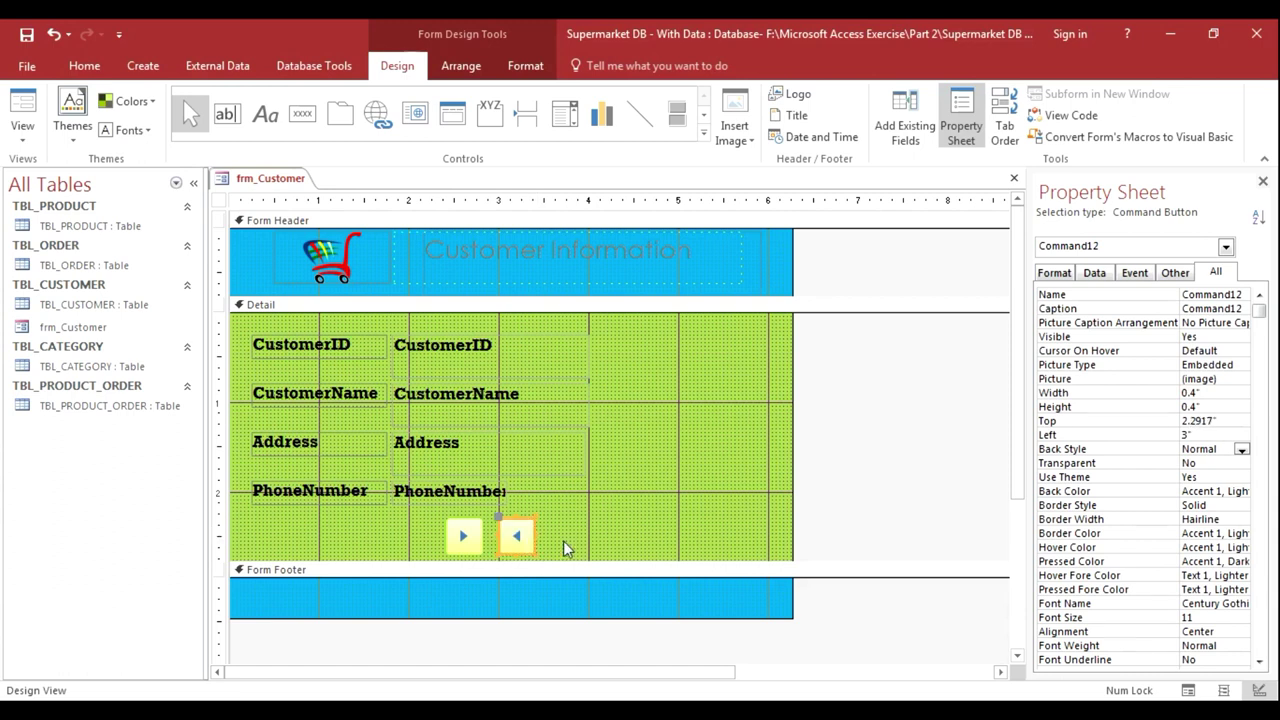
left_click(562, 540)
- Add an Add New Record button with the Go To New picture beside the arrow buttons
left_click(300, 115)
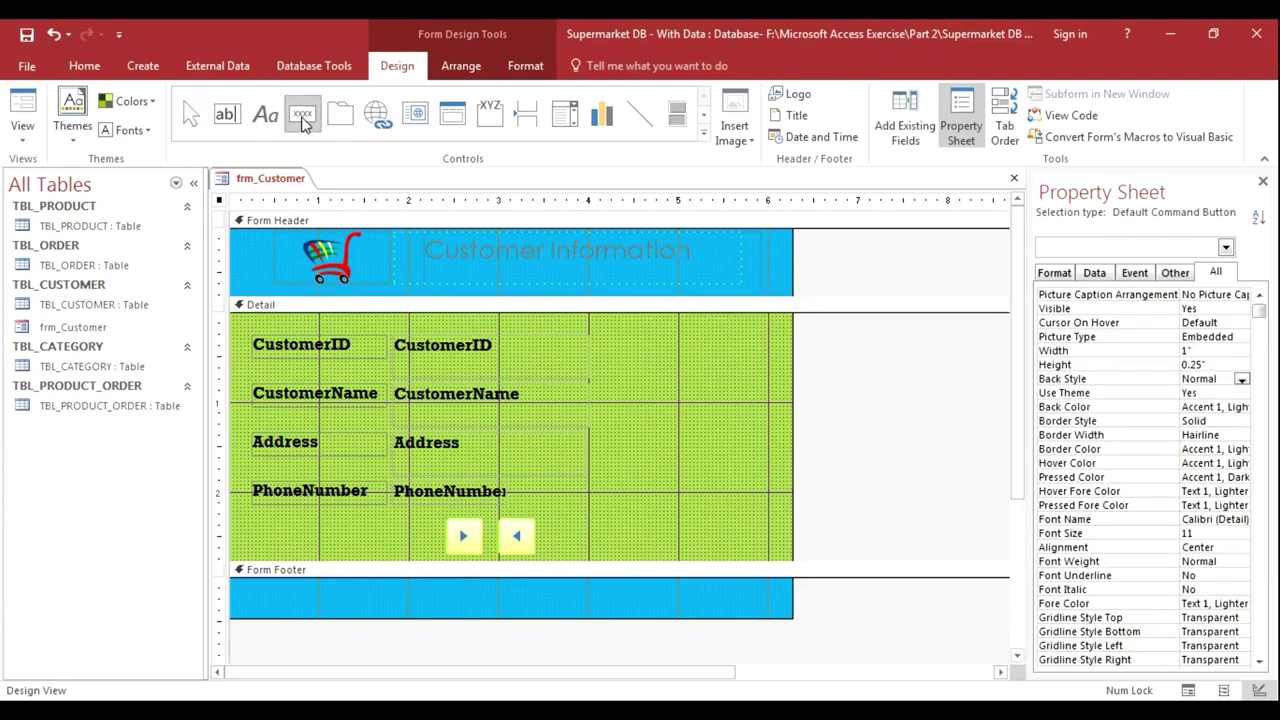
left_click(558, 534)
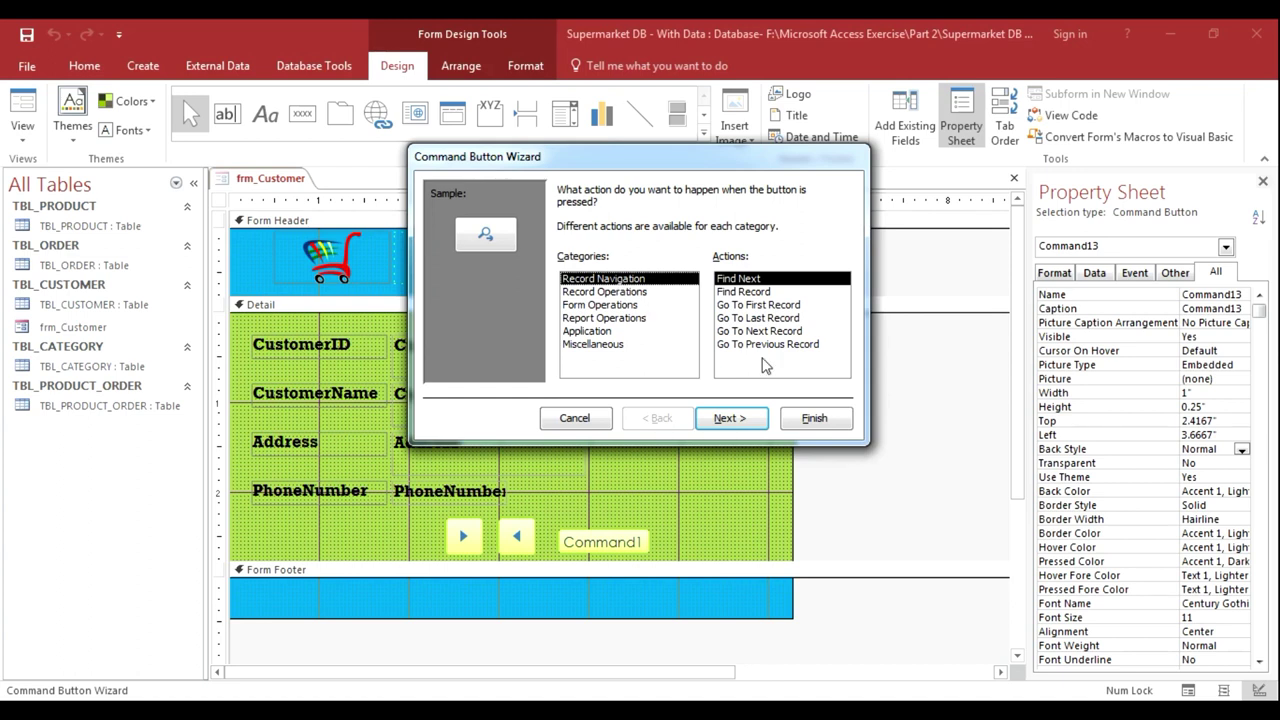
left_click(622, 292)
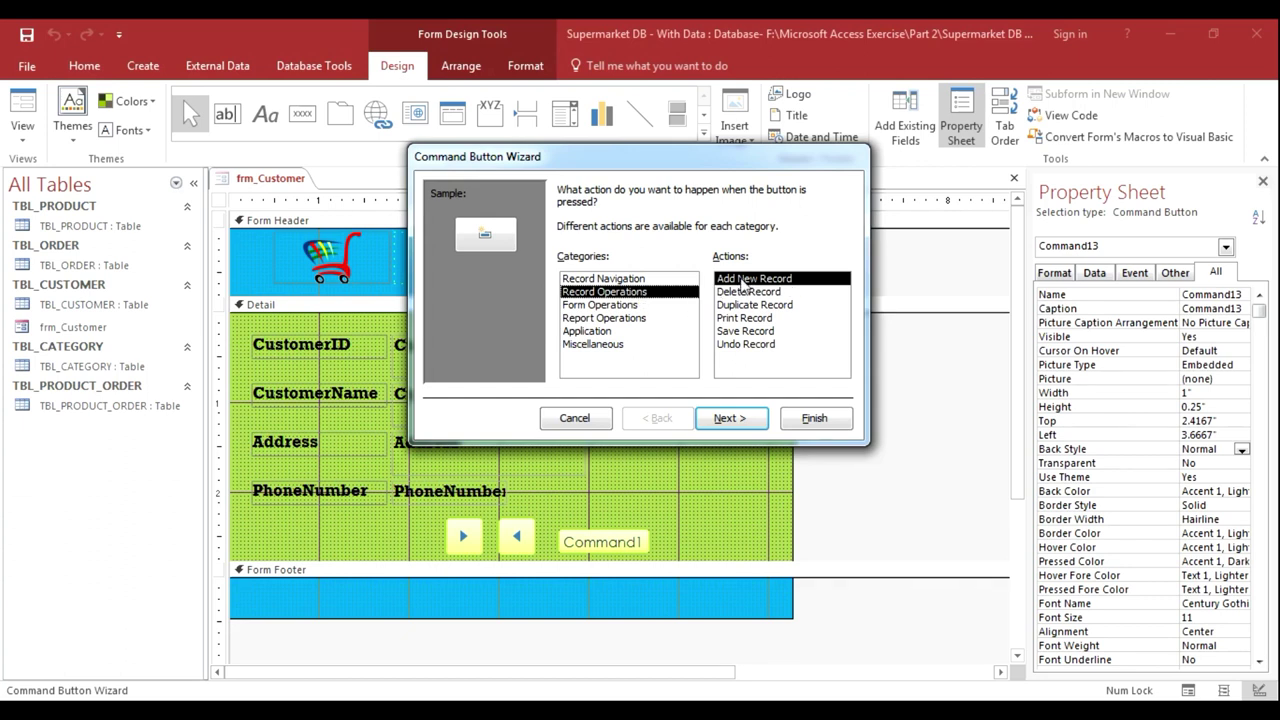
left_click(731, 418)
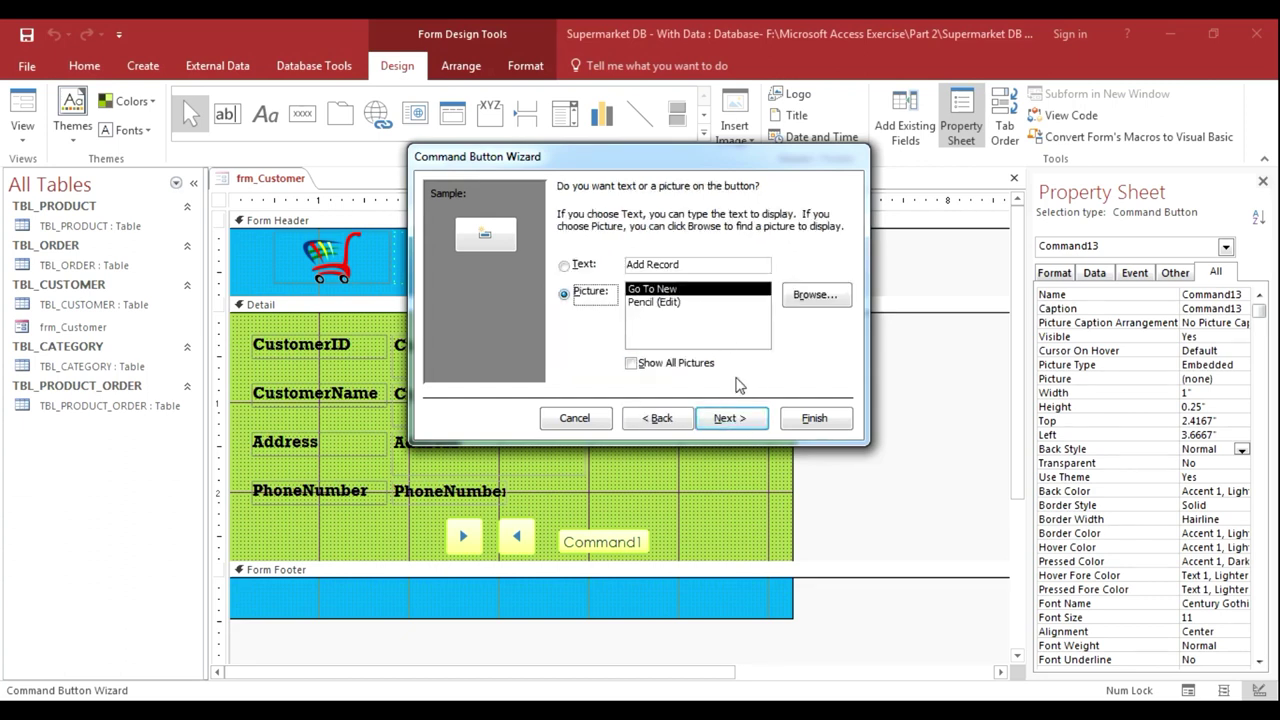
left_click(731, 418)
left_click(812, 420)
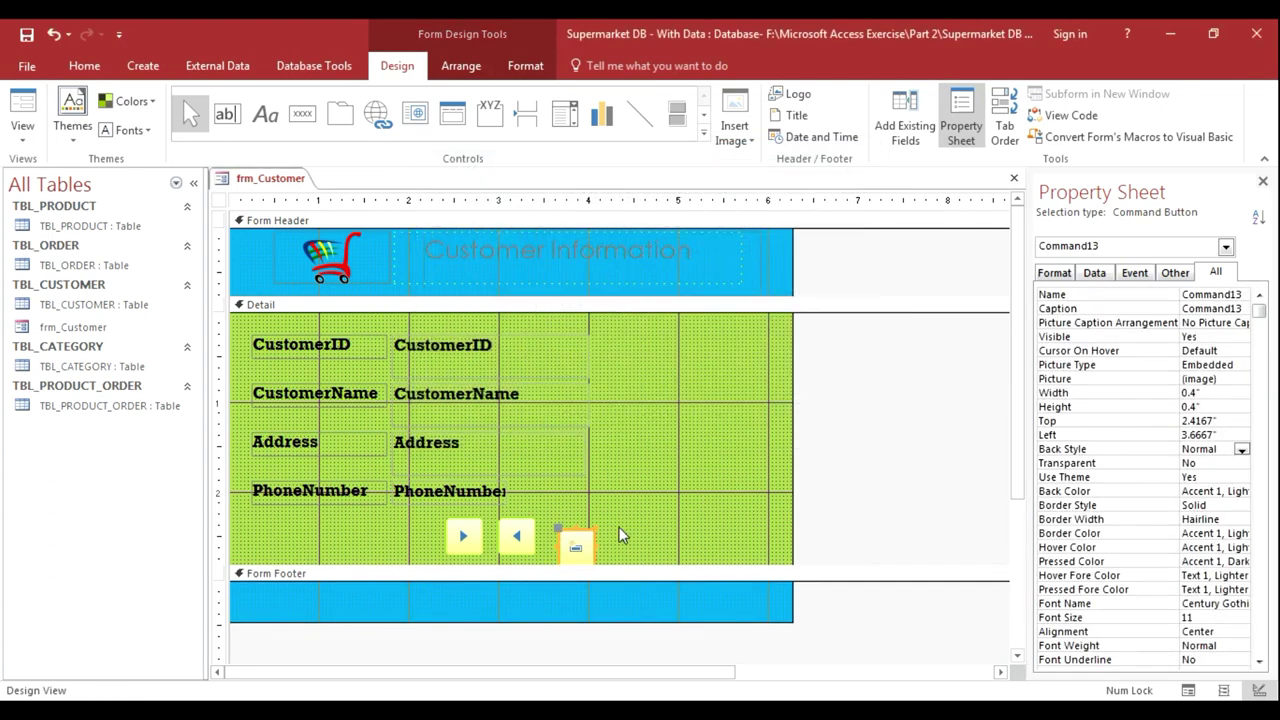
left_click(612, 543)
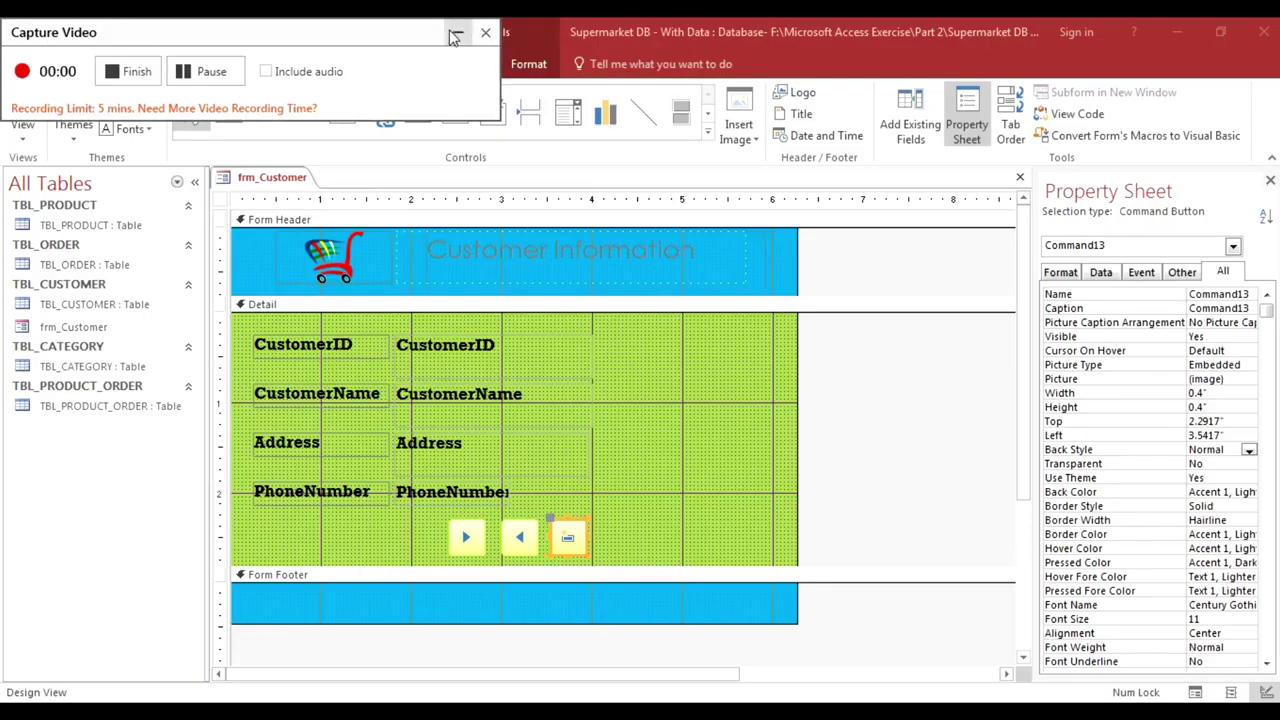
- Add a fourth button at the end of the row with the Save Record action and its disk picture
left_click(452, 34)
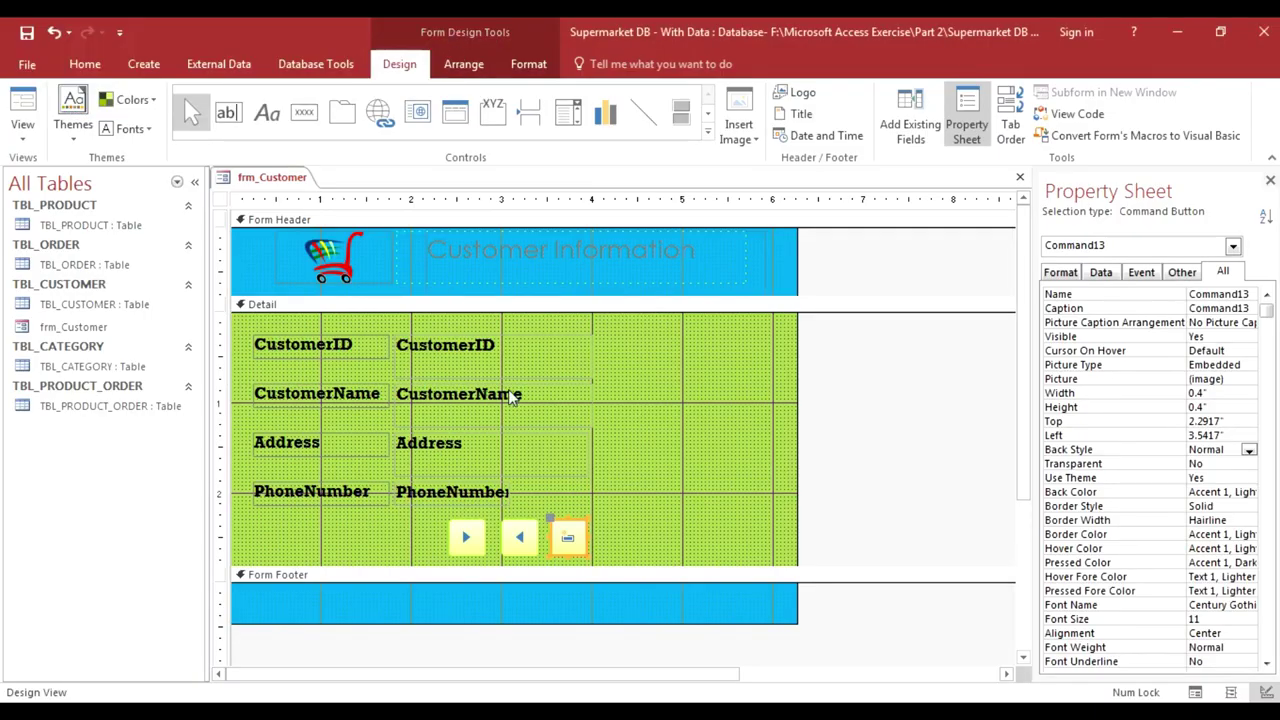
left_click(596, 542)
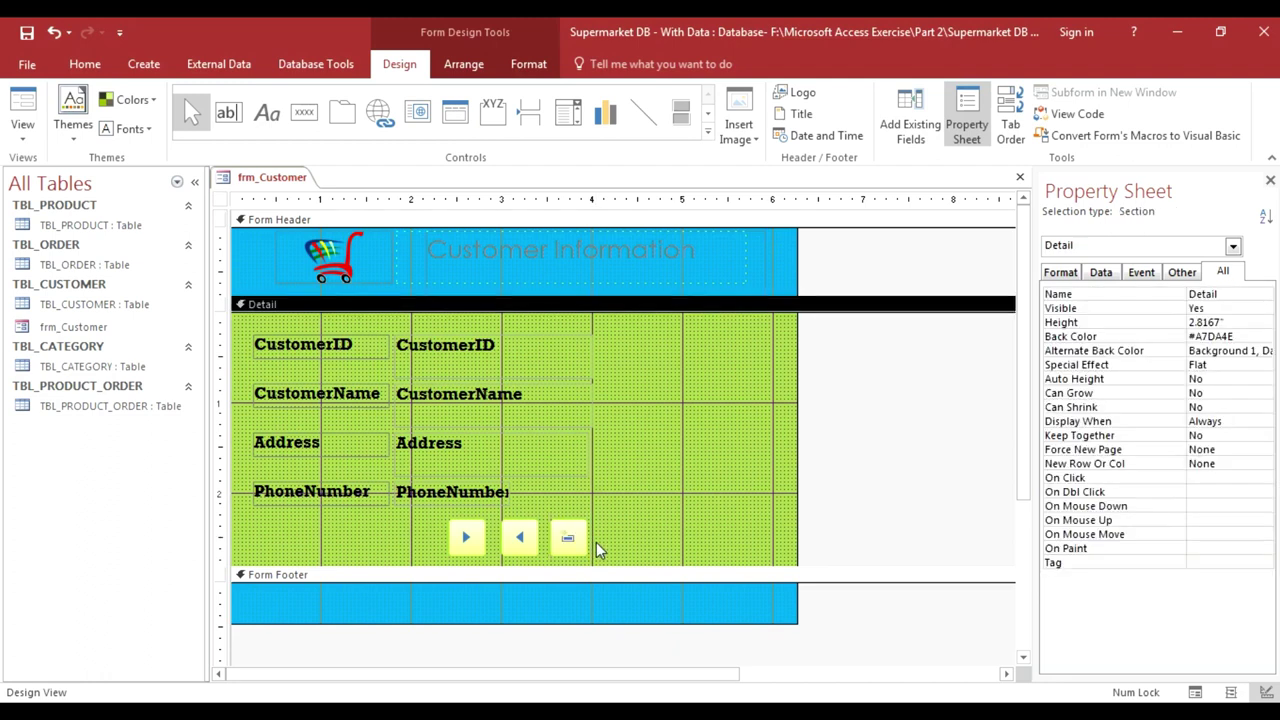
left_click(305, 116)
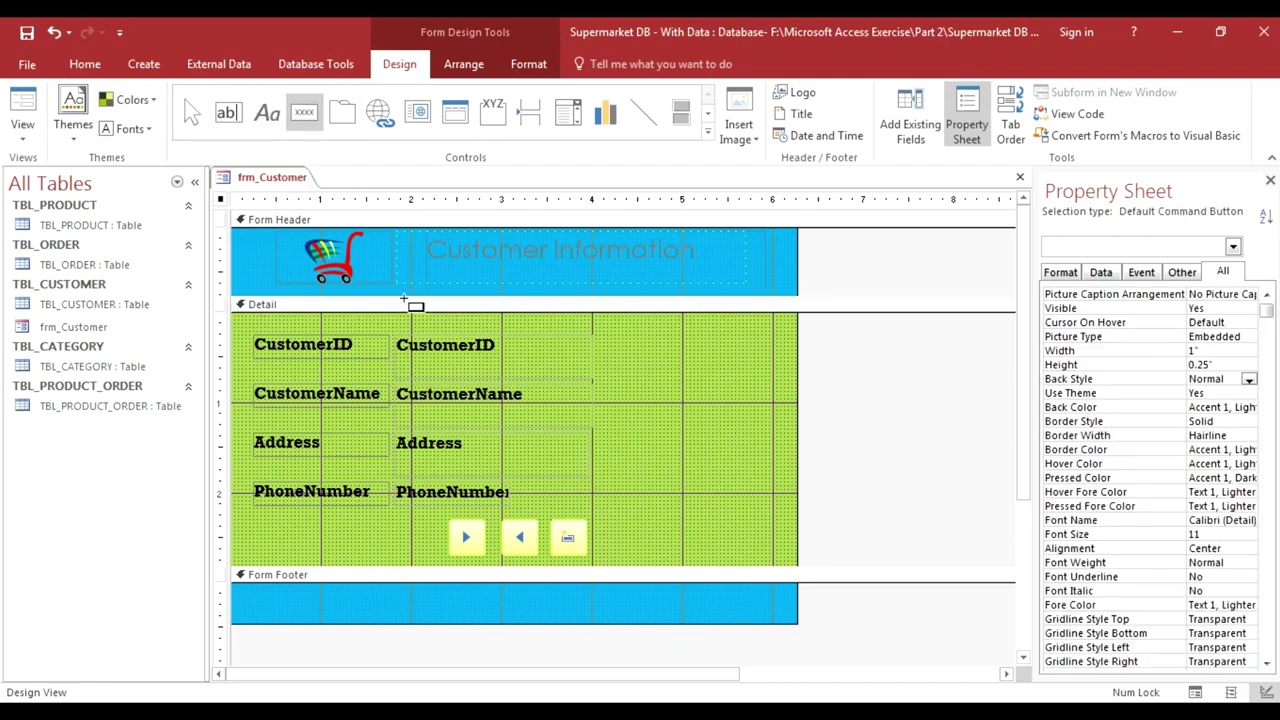
left_click(604, 531)
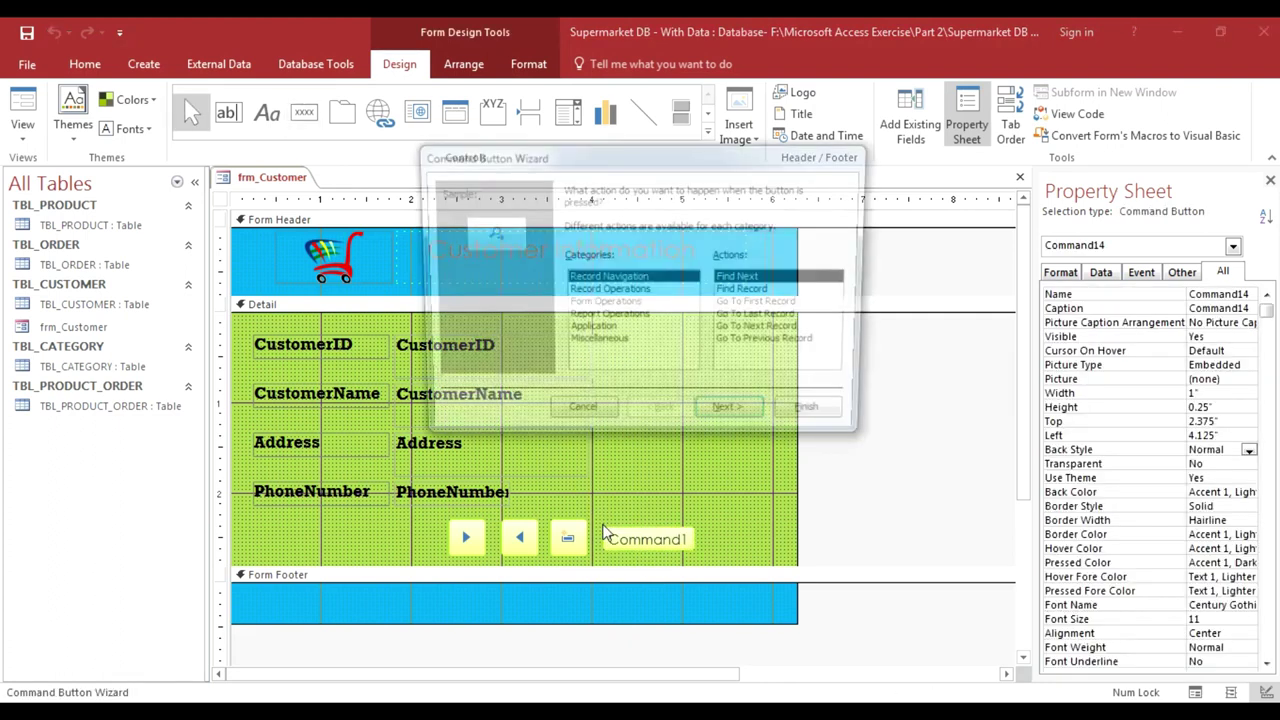
left_click(610, 291)
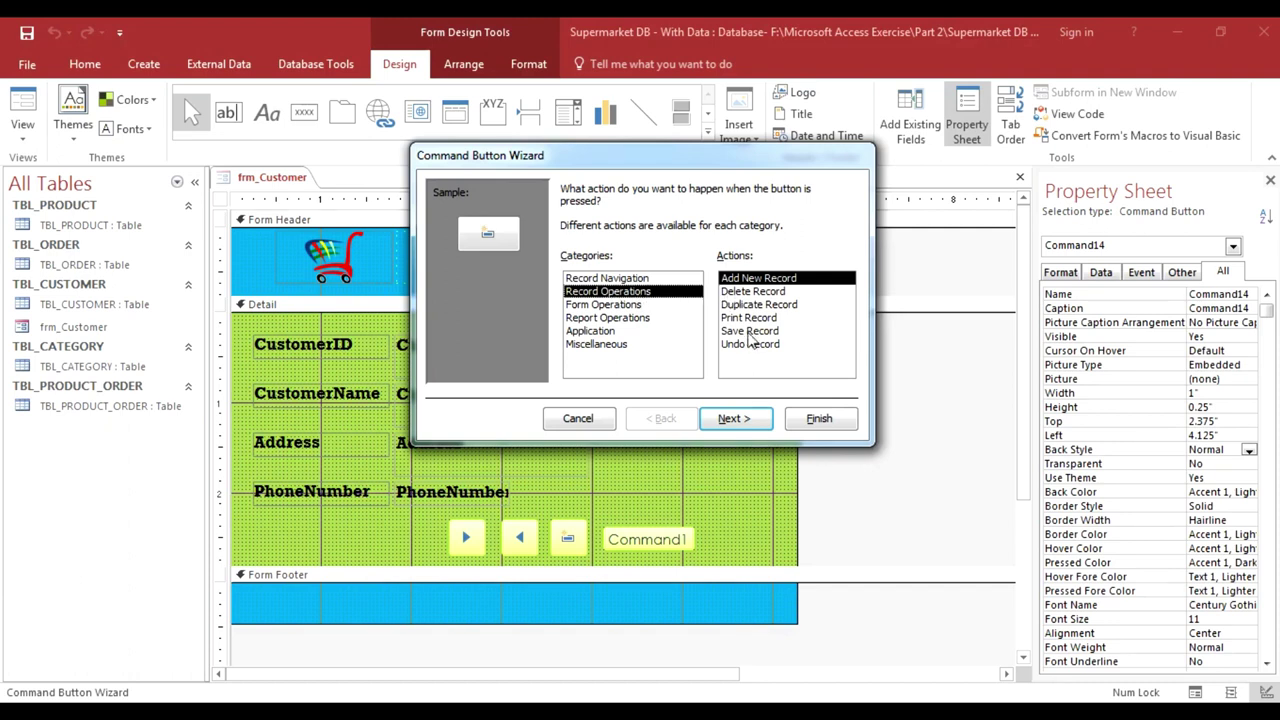
left_click(750, 331)
left_click(735, 421)
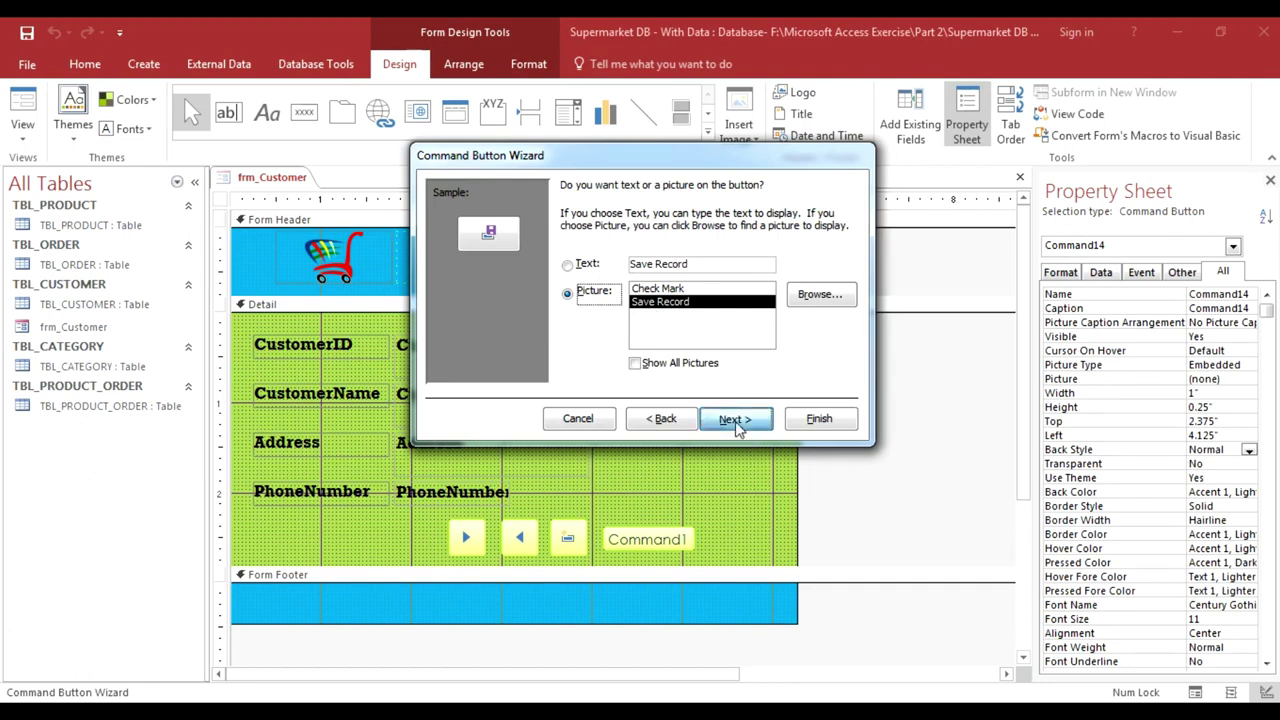
left_click(735, 421)
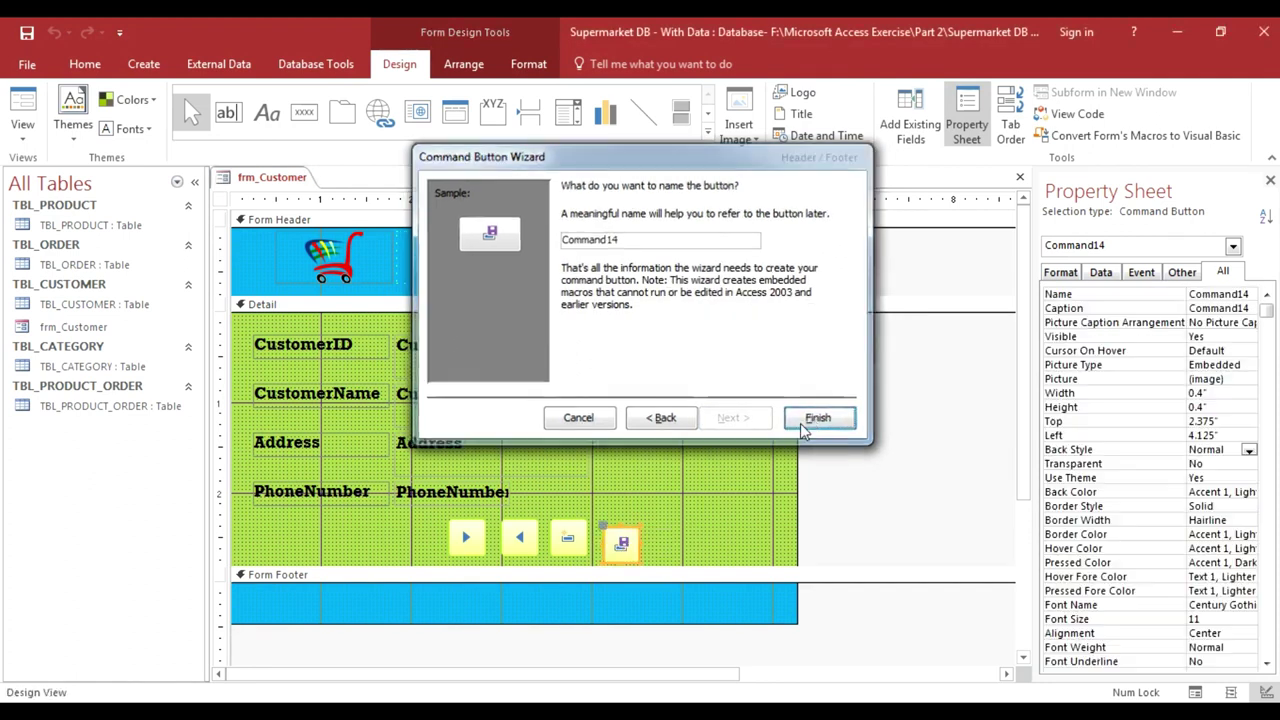
left_click(817, 418)
left_click(662, 542)
left_click(624, 545)
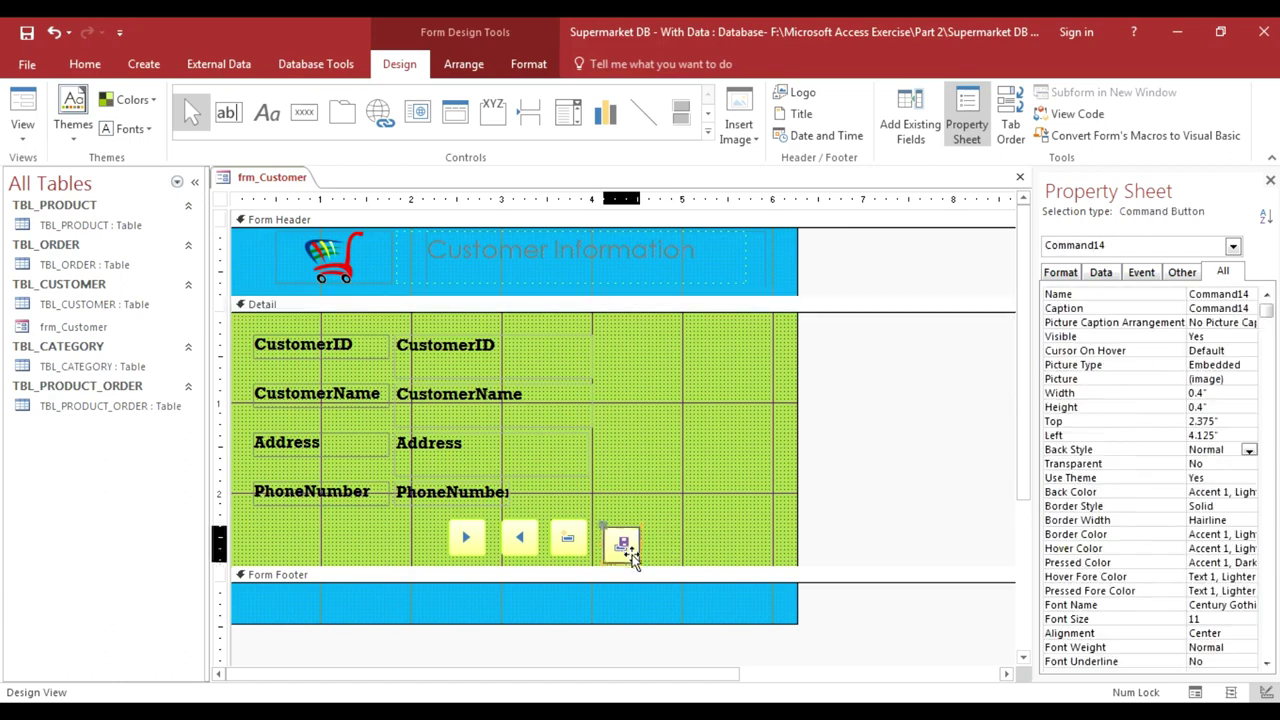
left_click(645, 550)
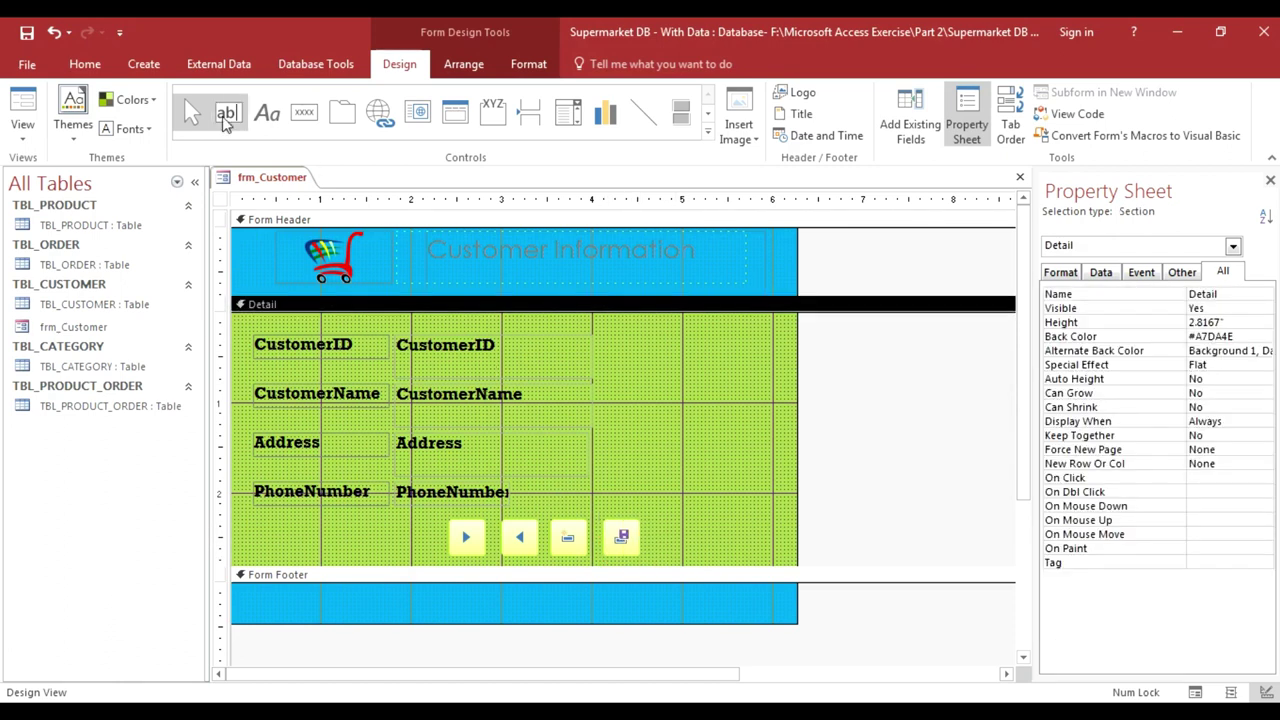
- Add a Delete Record picture button beside the save-record button
left_click(304, 111)
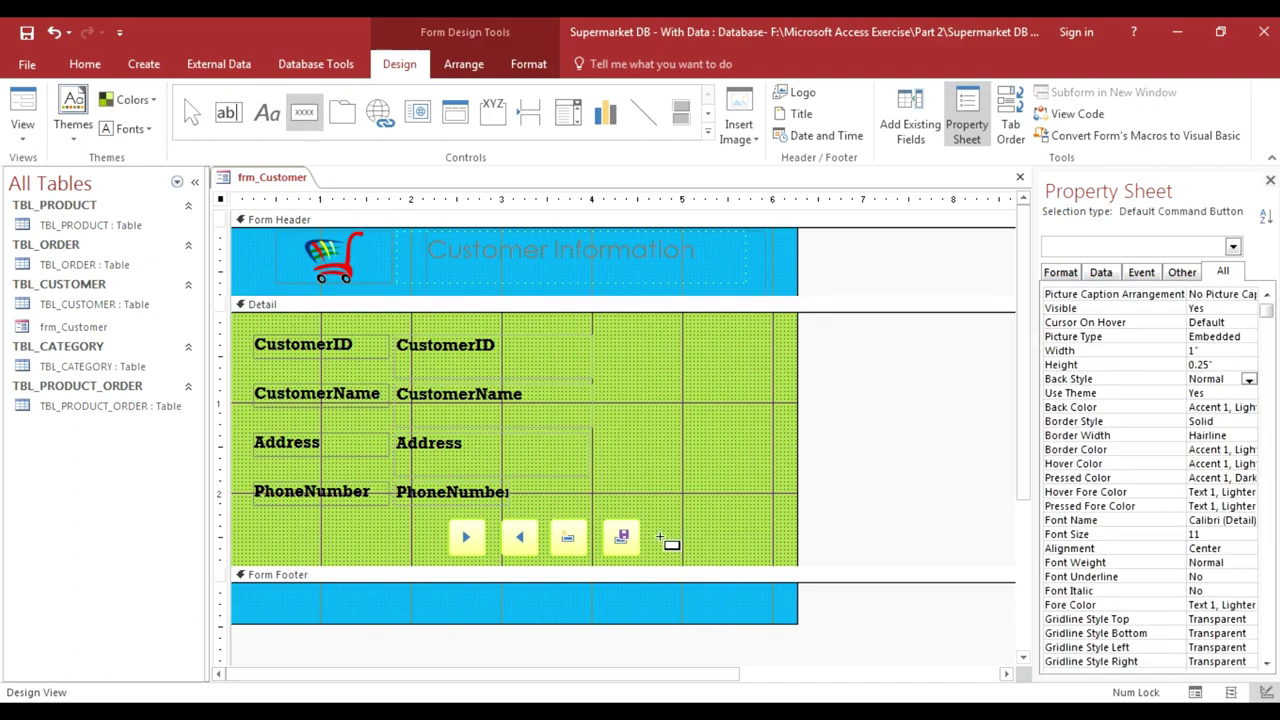
left_click(660, 538)
left_click(600, 291)
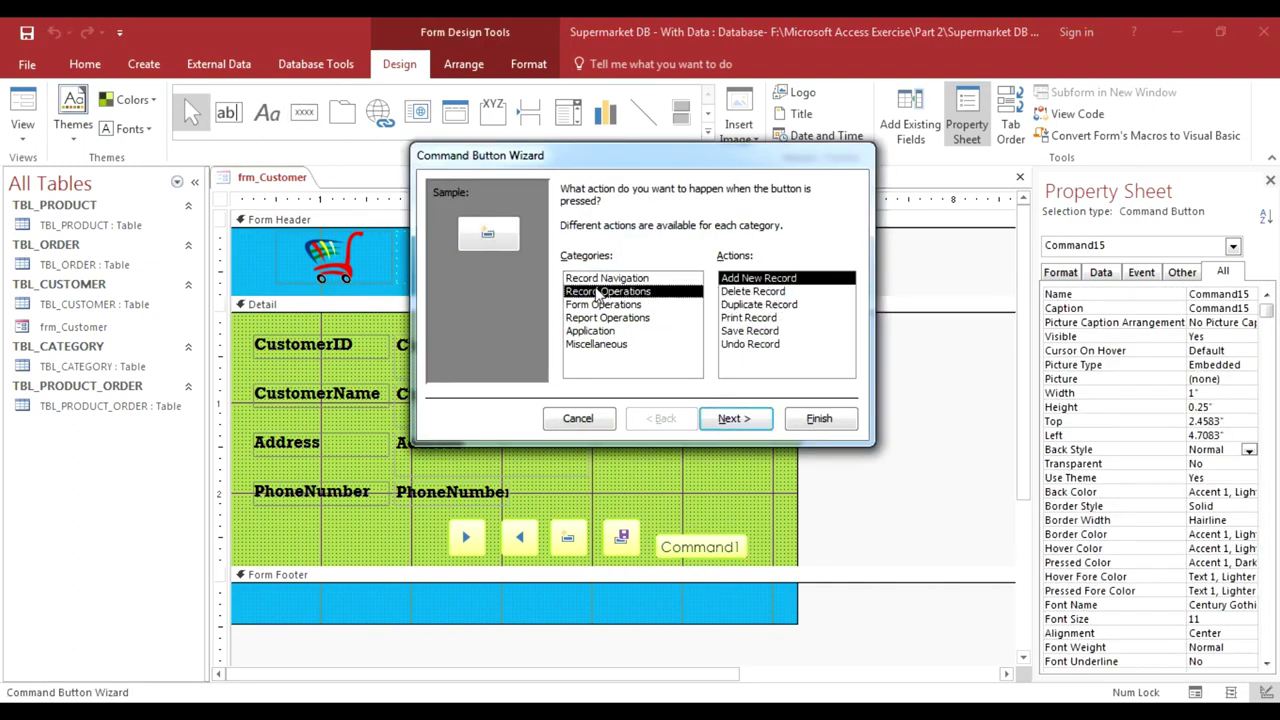
left_click(727, 297)
left_click(735, 418)
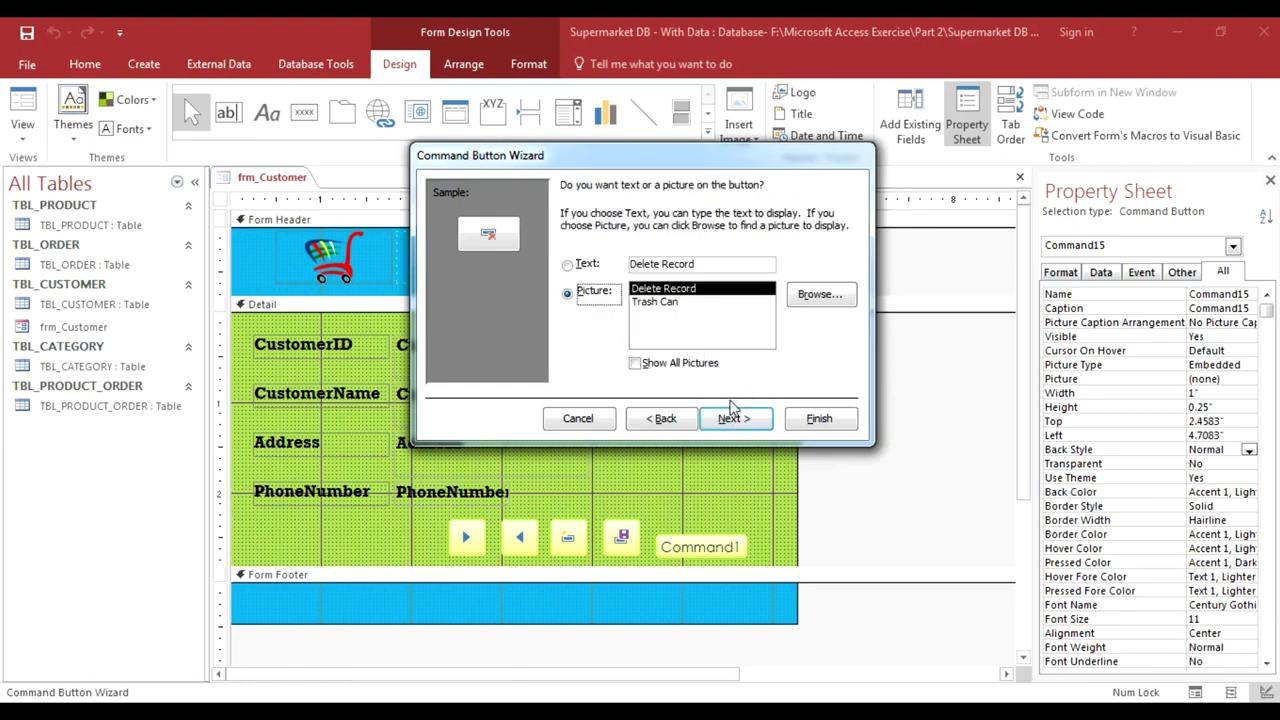
left_click(733, 418)
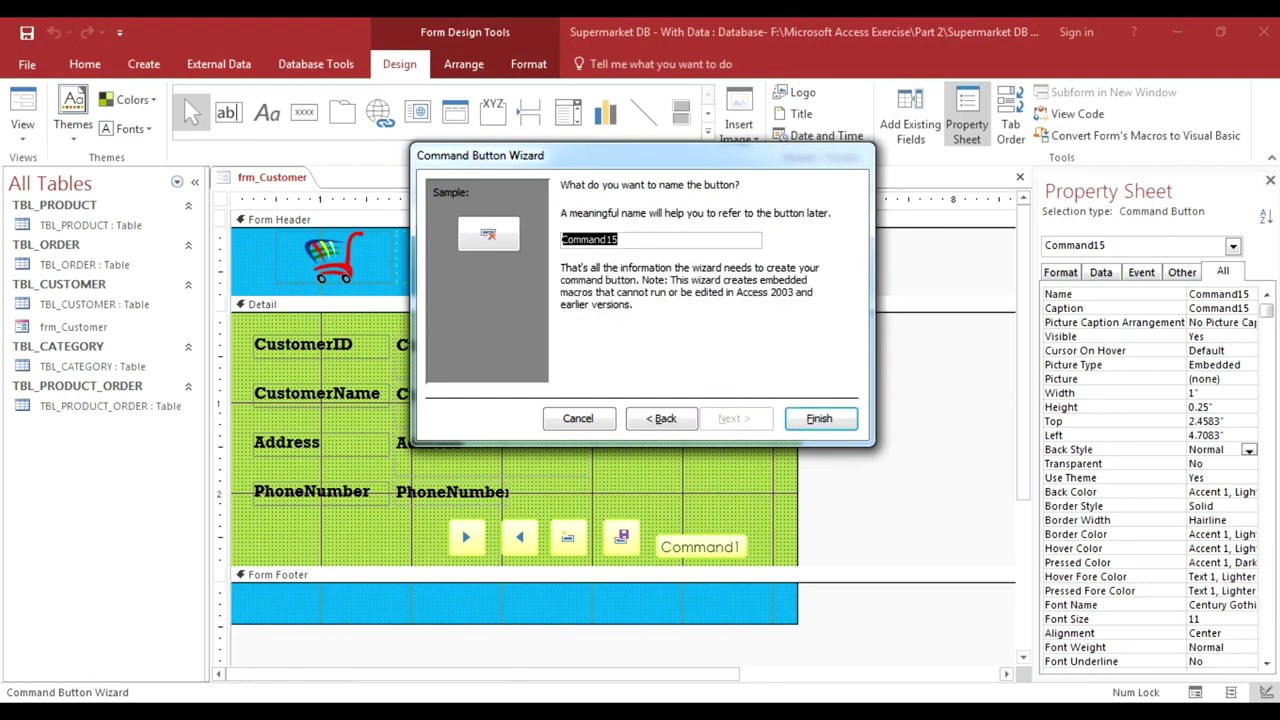
left_click(819, 418)
- Drag the delete button into line with the other record buttons
left_click(706, 552)
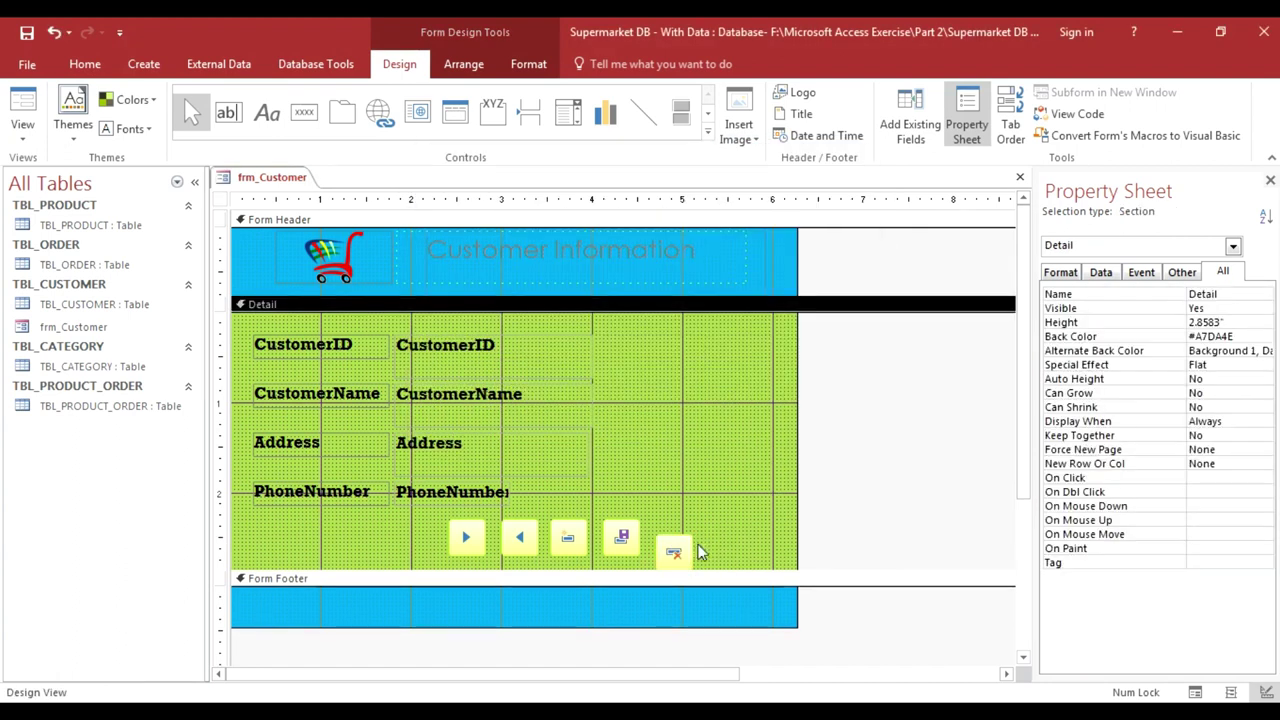
left_click(684, 548)
left_click_drag(688, 549, 697, 537)
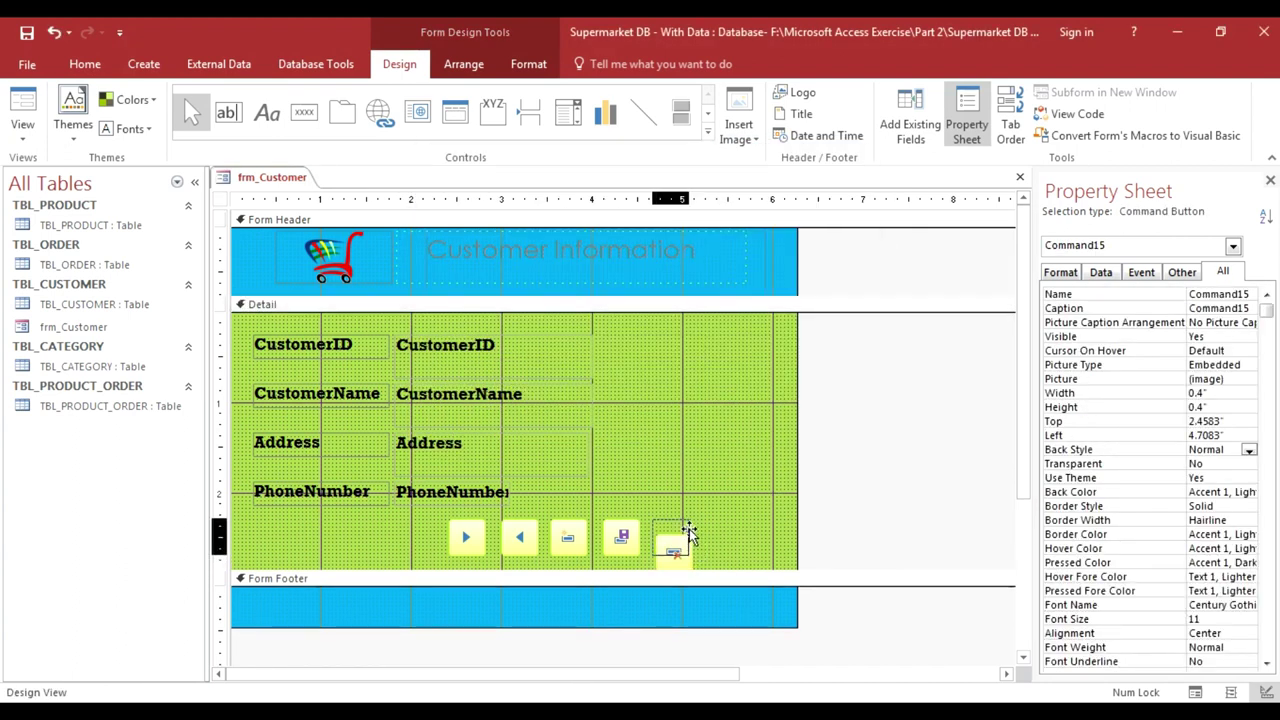
left_click(706, 536)
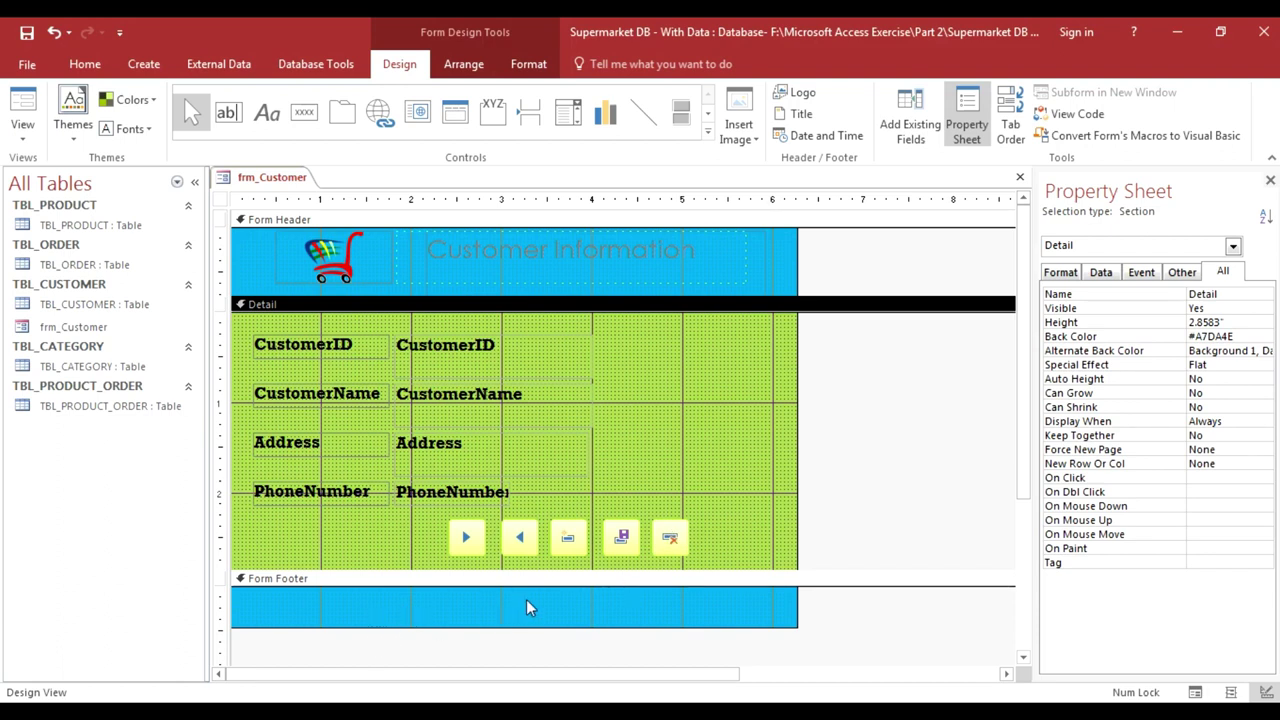
- Add a 'Copy Rights Reserved' label in the Form Footer
left_click(267, 112)
left_click(416, 602)
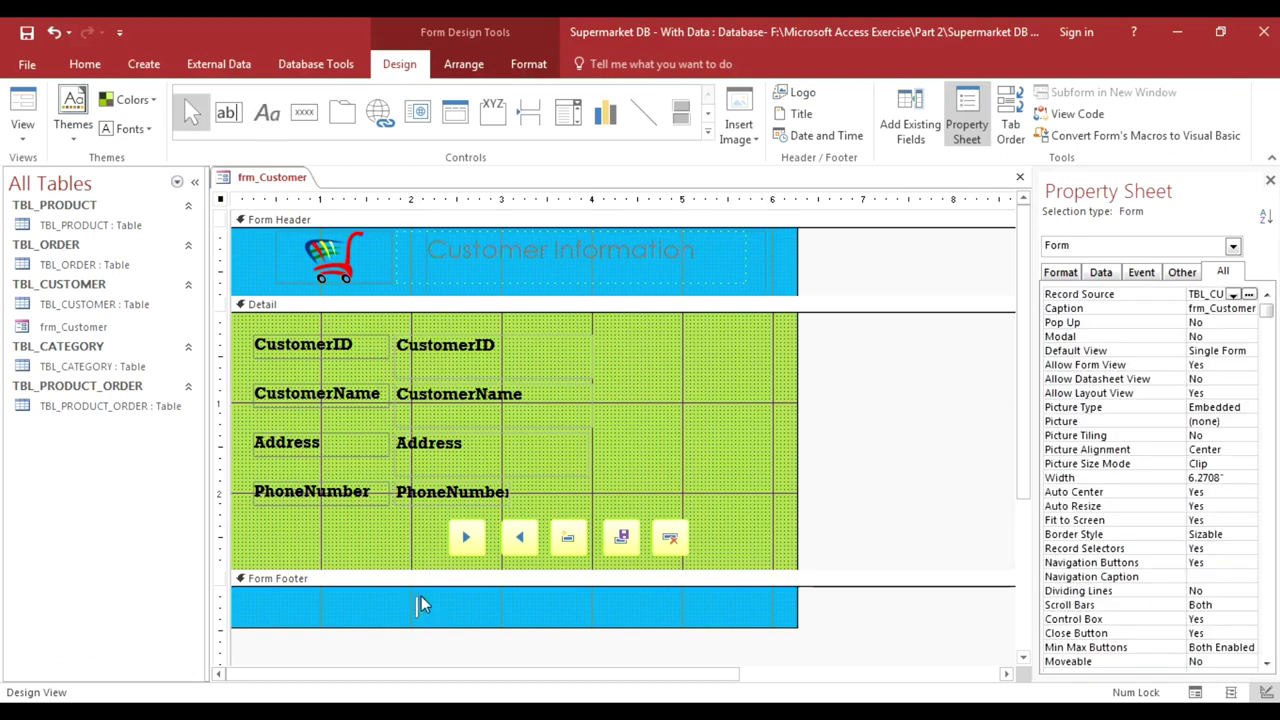
type("C")
type("opy Ri")
type("ght")
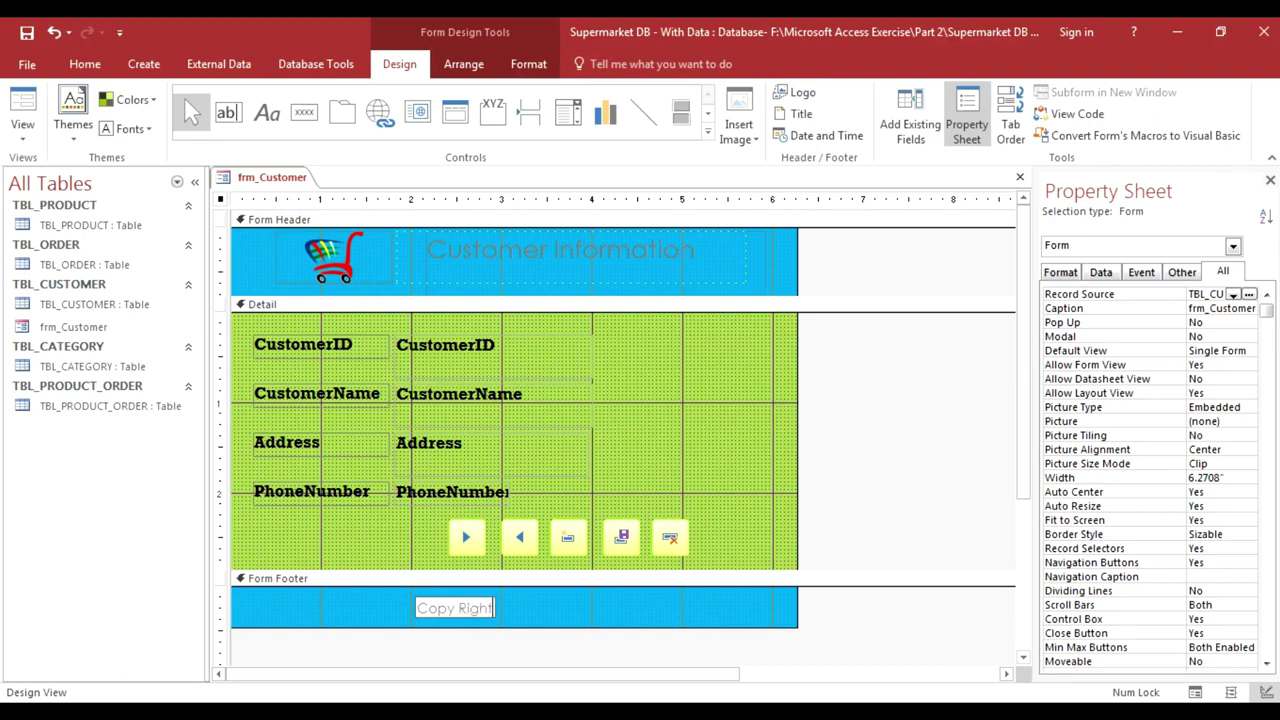
type("s Reserved")
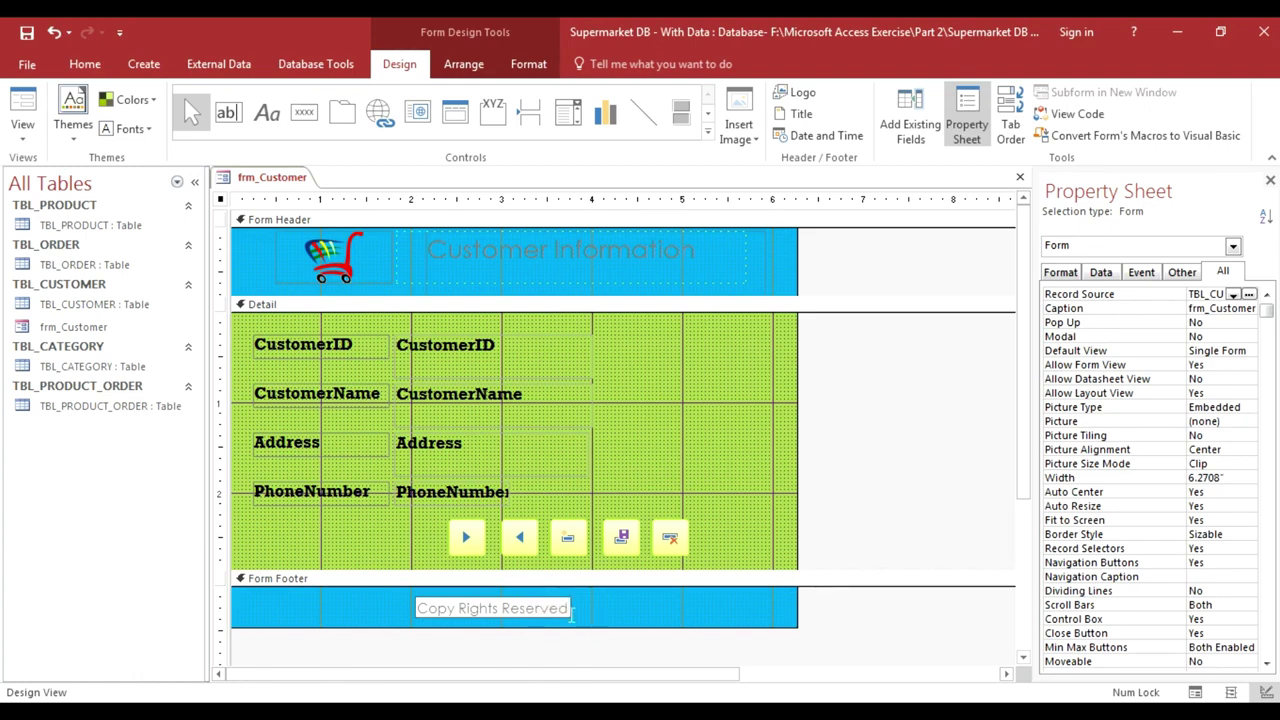
left_click_drag(575, 612, 416, 608)
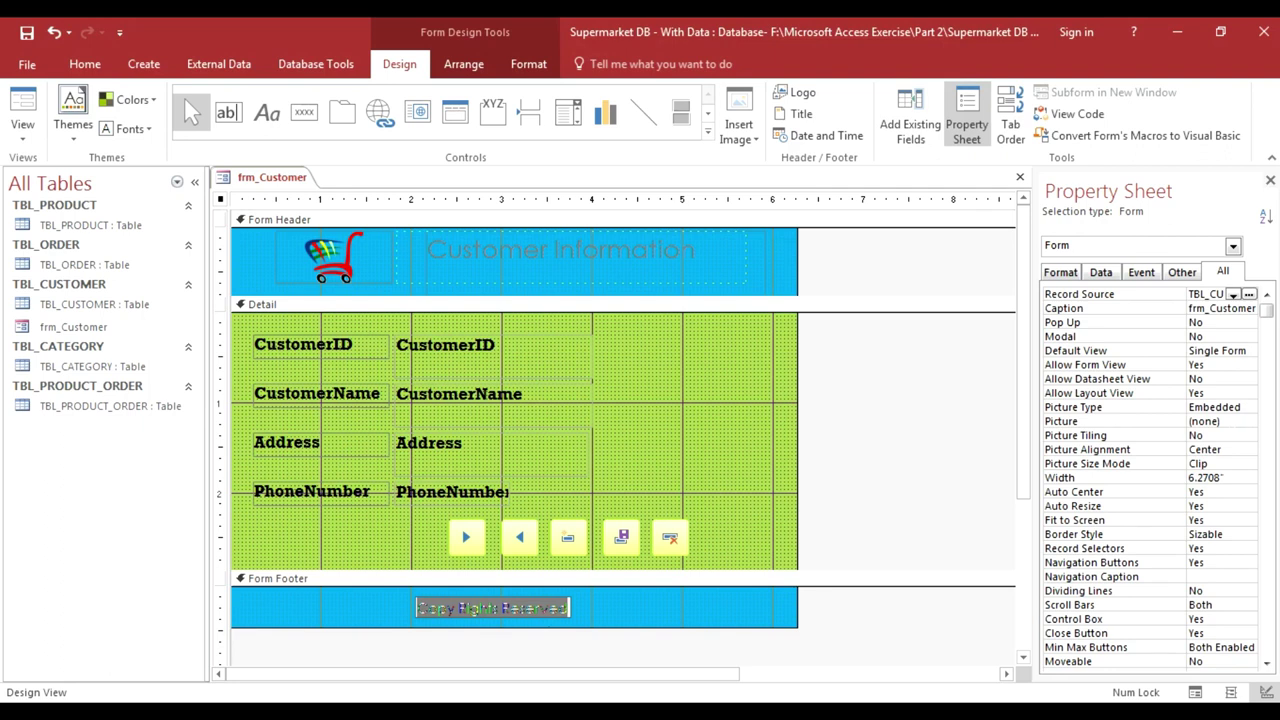
- Show all of the form's properties in the Property Sheet and scroll through them
left_click(1228, 276)
left_click(1207, 294)
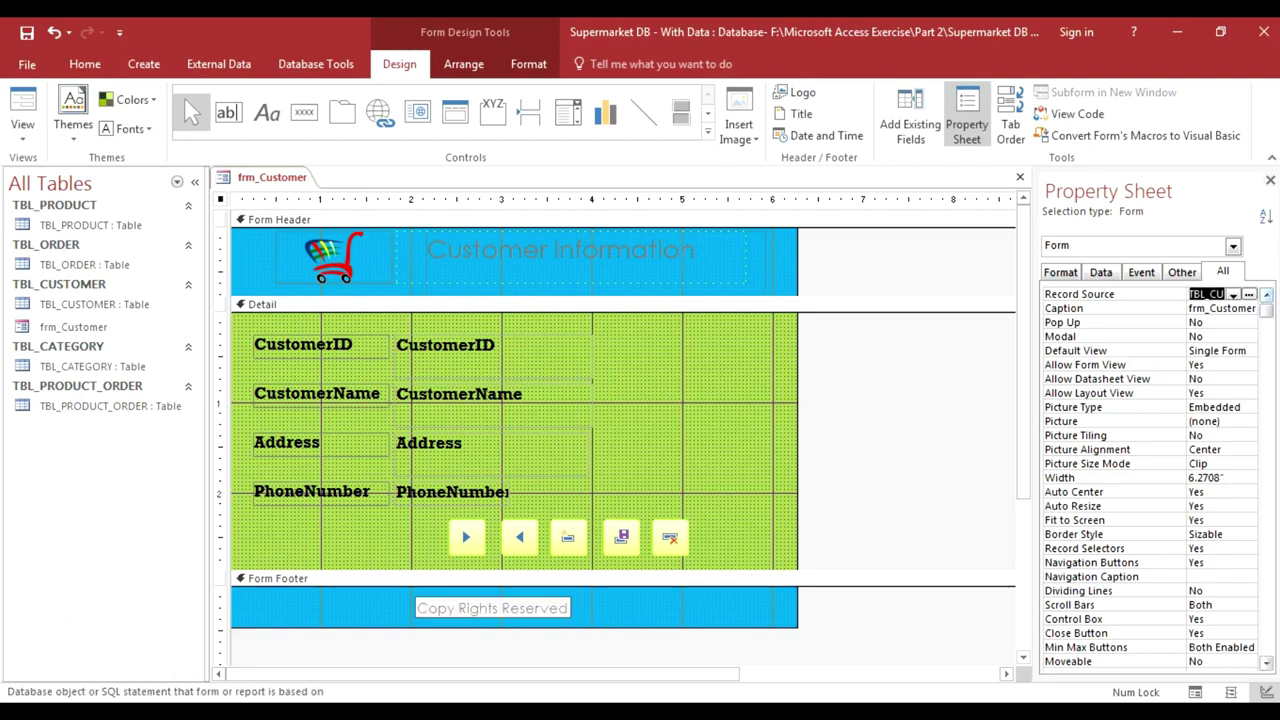
scroll(1267, 668, "down", 3)
left_click(1267, 664)
left_click(1267, 664)
left_click(1267, 664)
left_click(1267, 664)
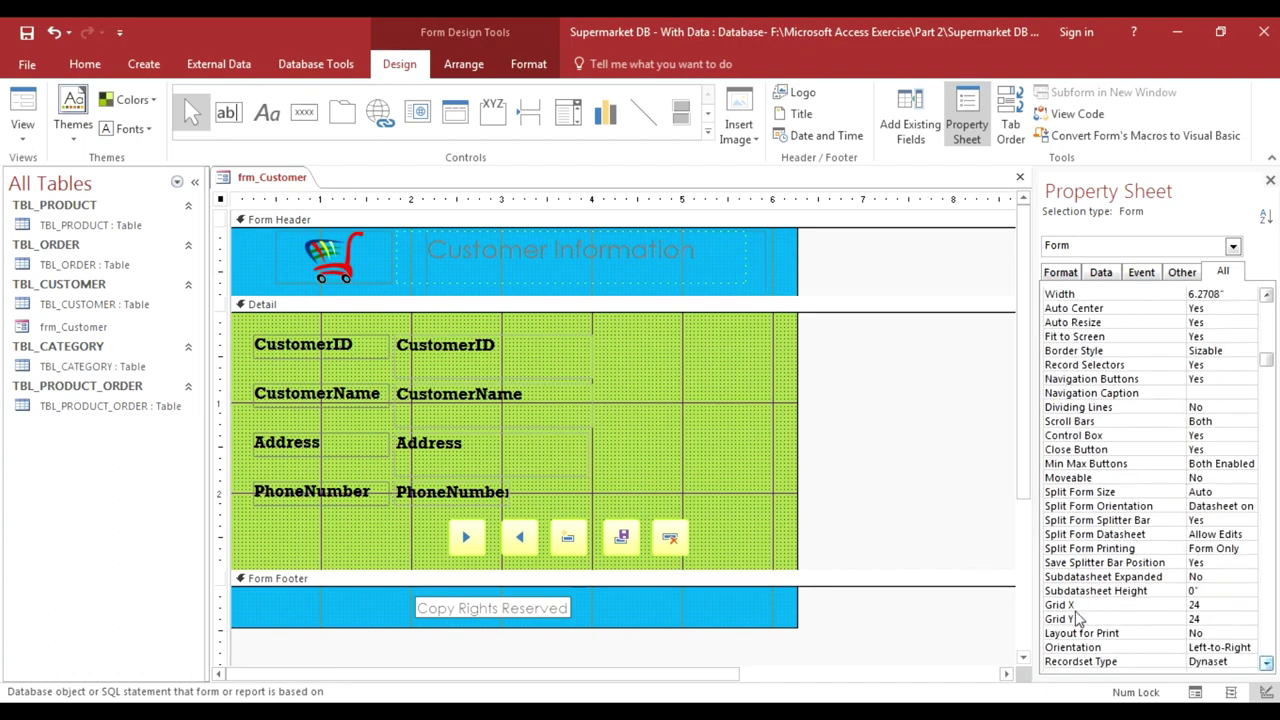
- Select the footer label and set its font size to 9
left_click(560, 612)
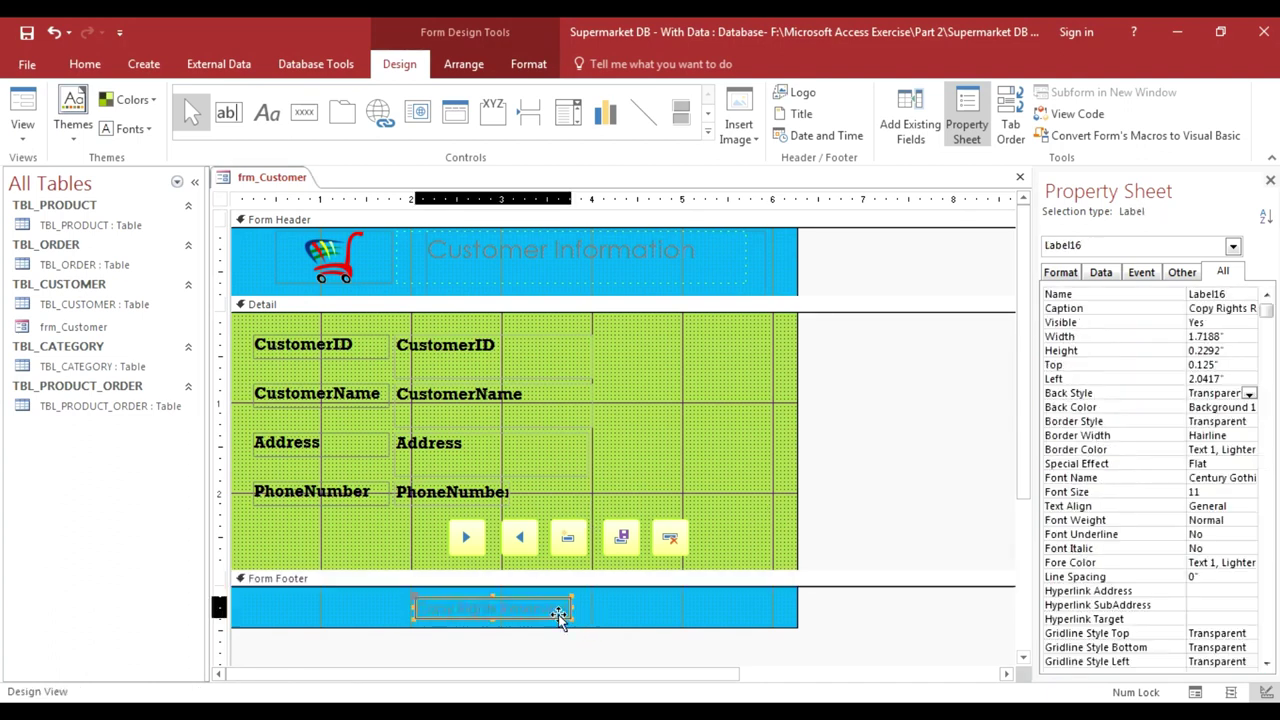
left_click(1267, 298)
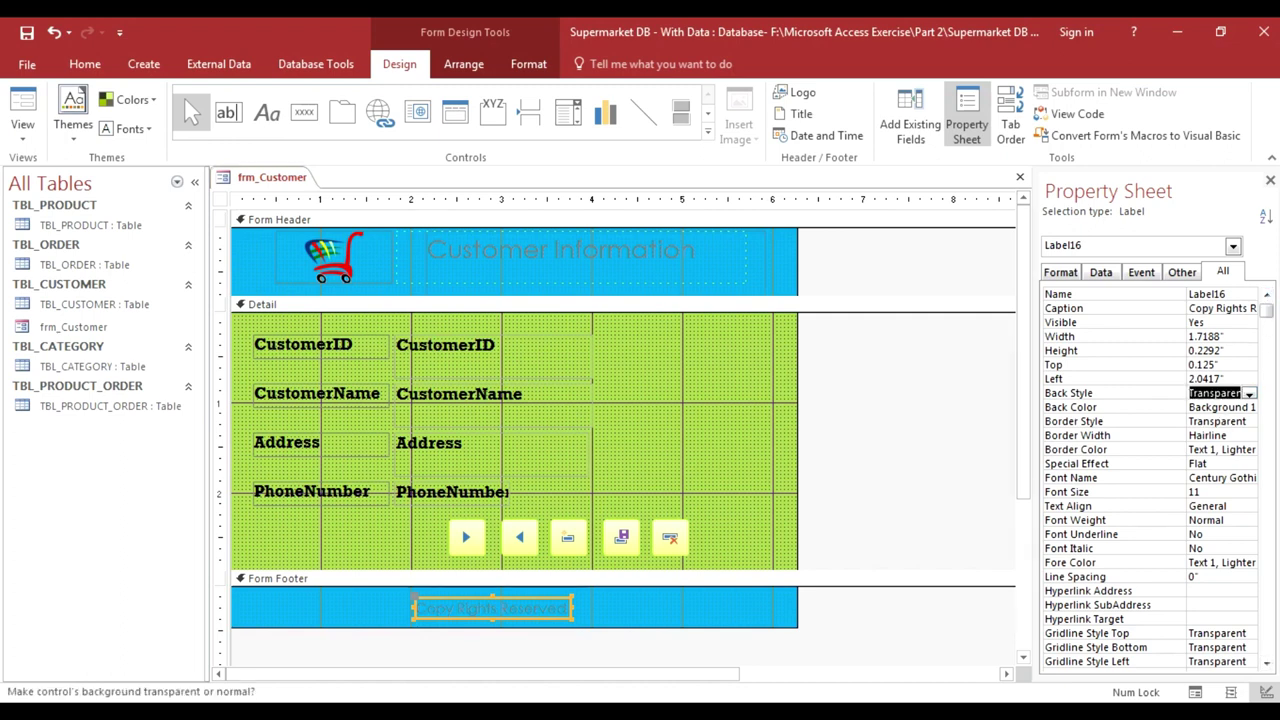
left_click(1212, 450)
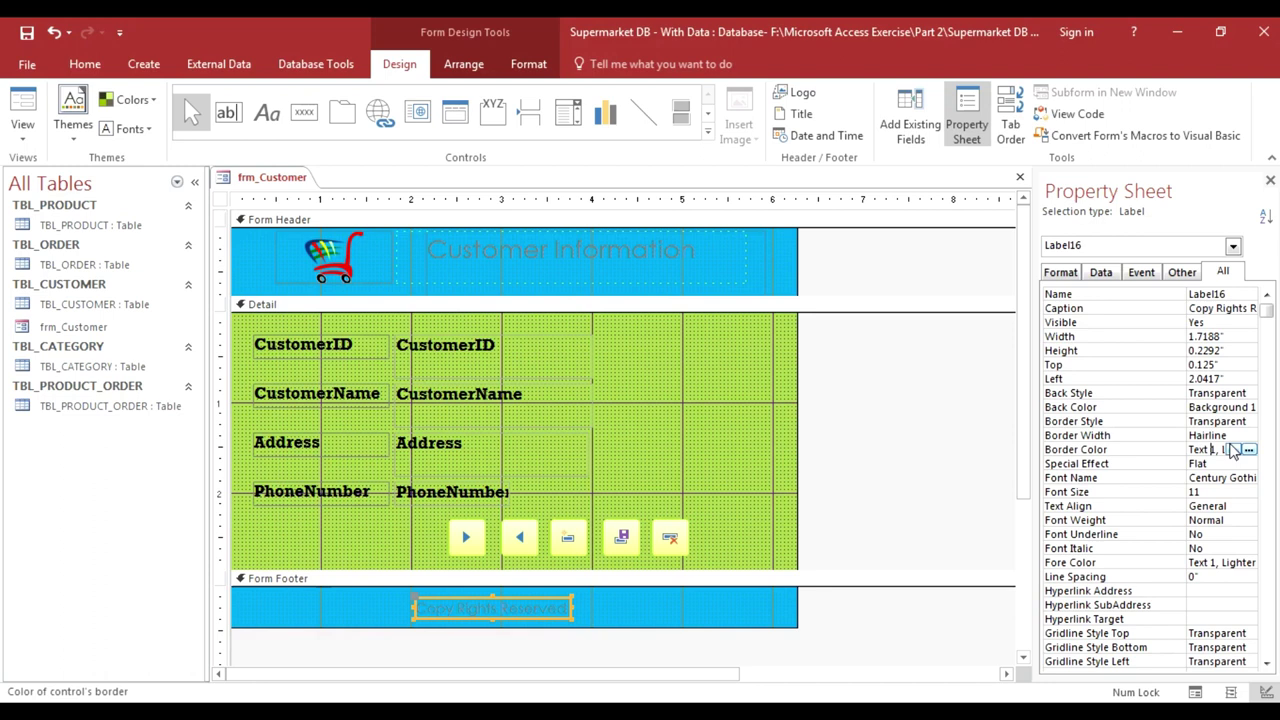
left_click(1215, 492)
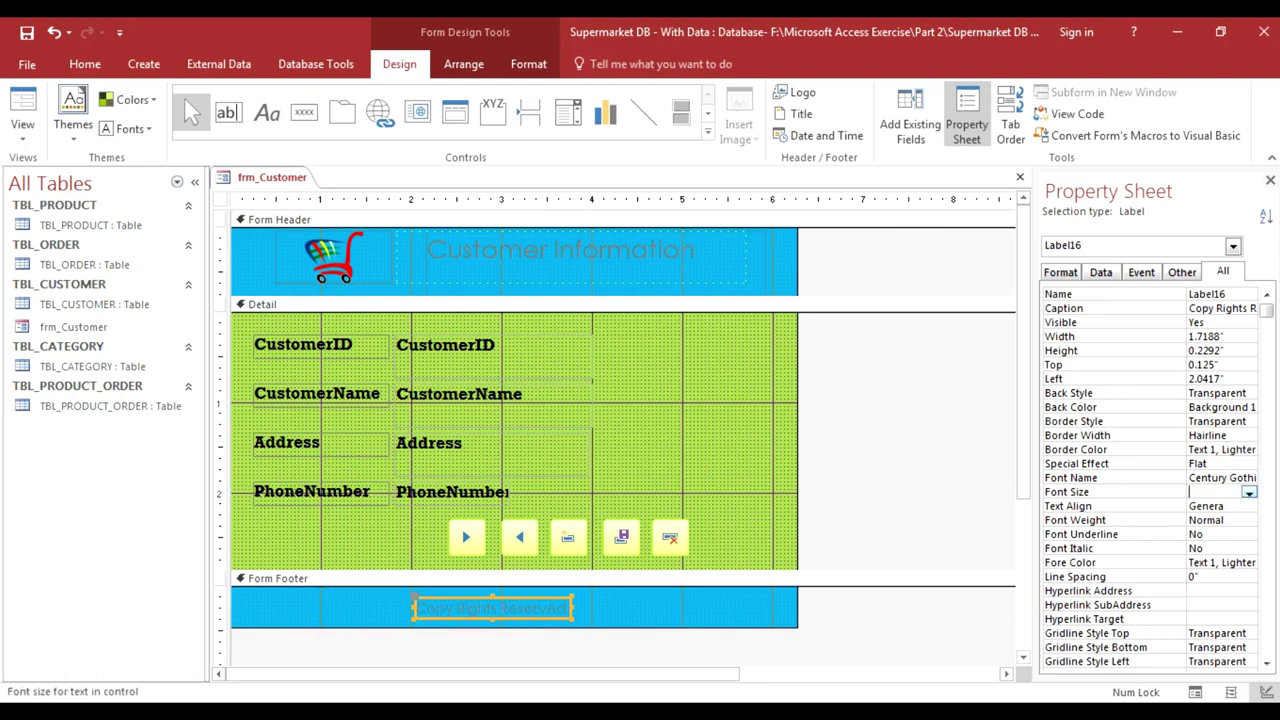
type("9")
key("Return")
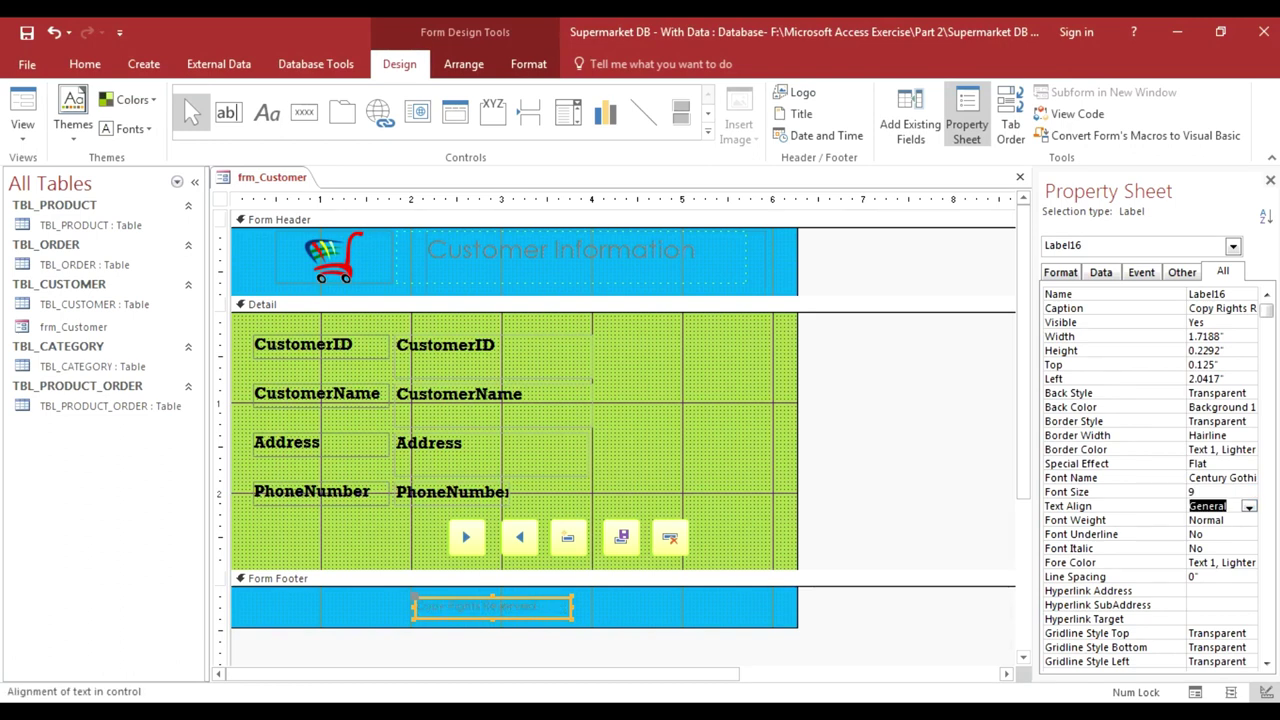
- Change the footer label's font to Rockwell
left_click(1231, 478)
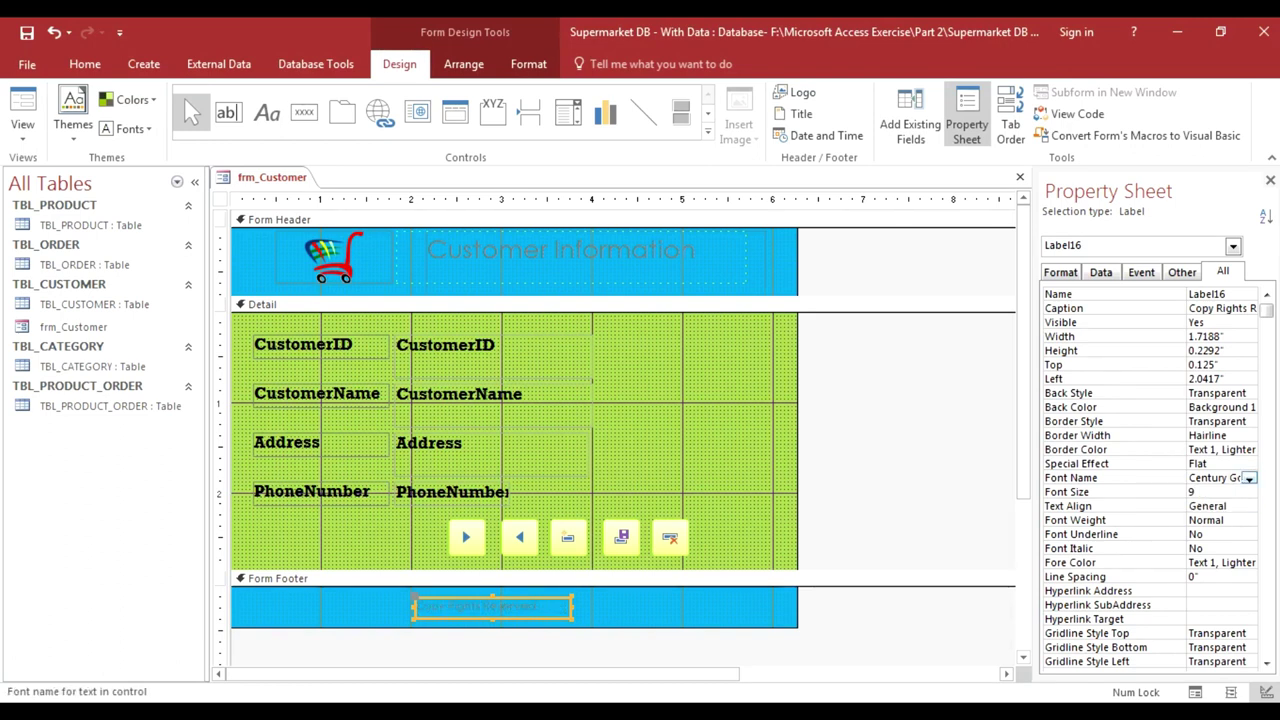
left_click(1190, 478)
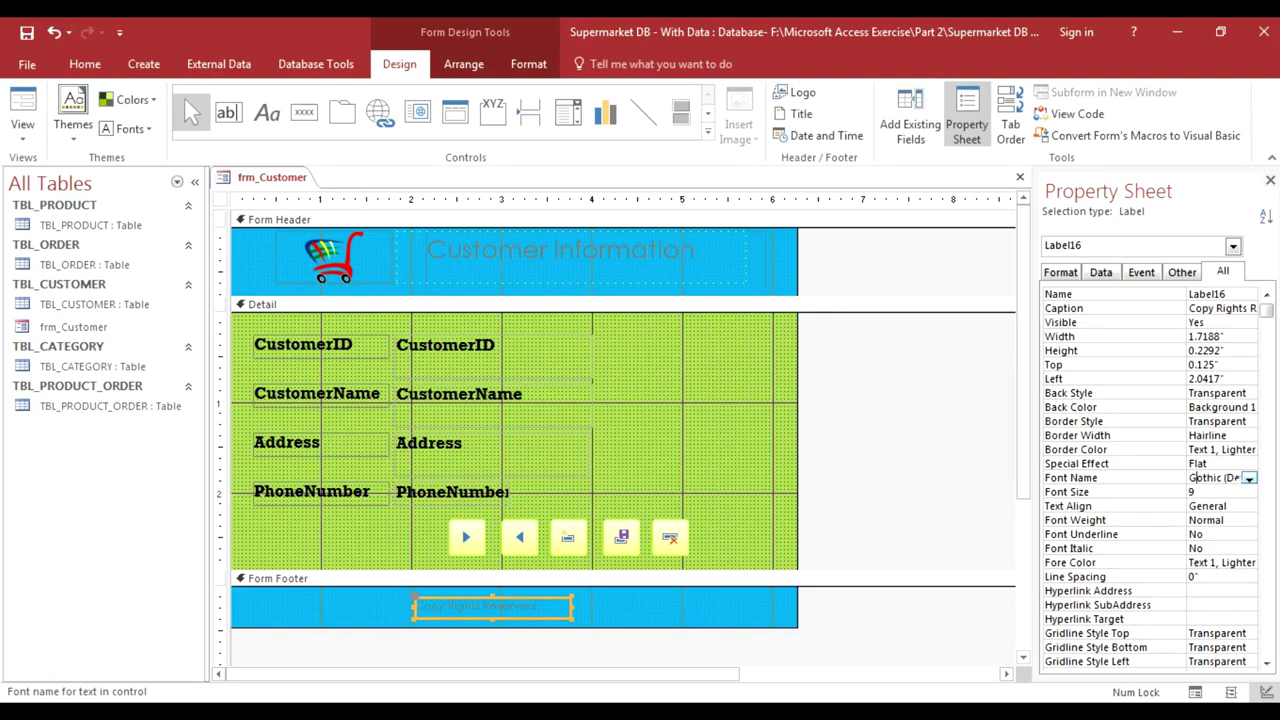
key("Tab")
key("Tab")
key("Tab")
key("Tab")
key("Tab")
key("Tab")
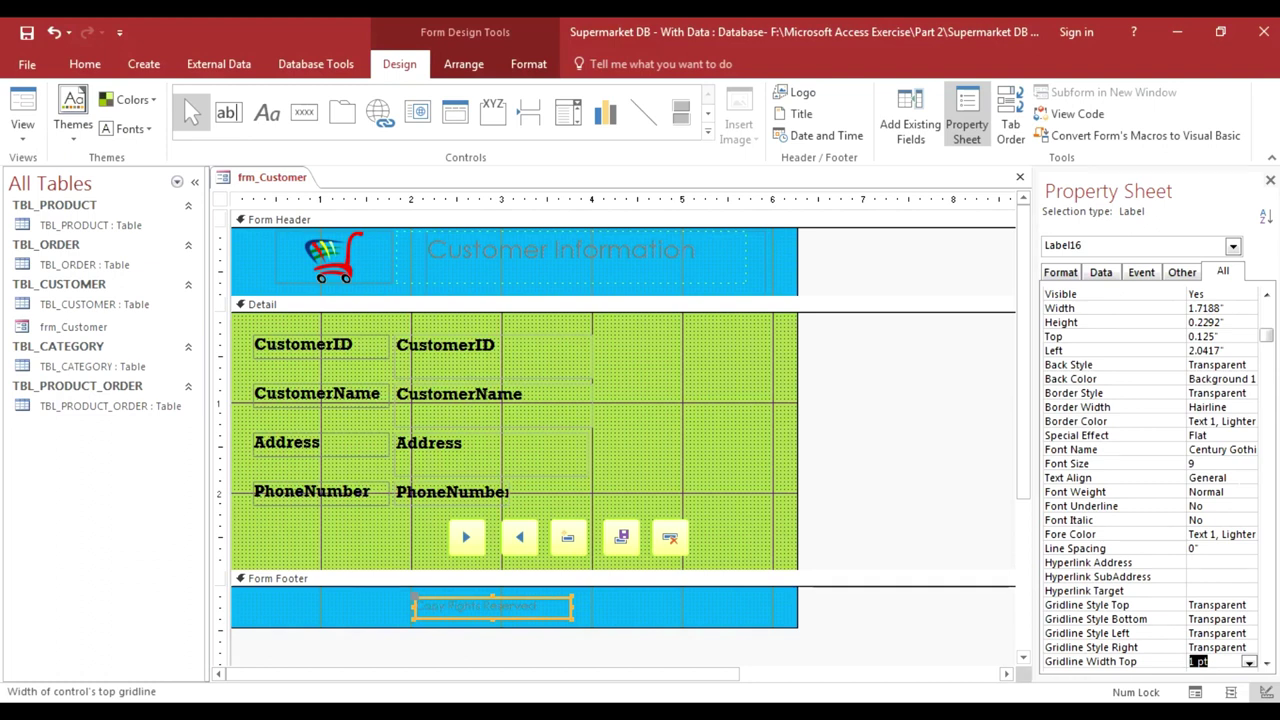
left_click(1213, 449)
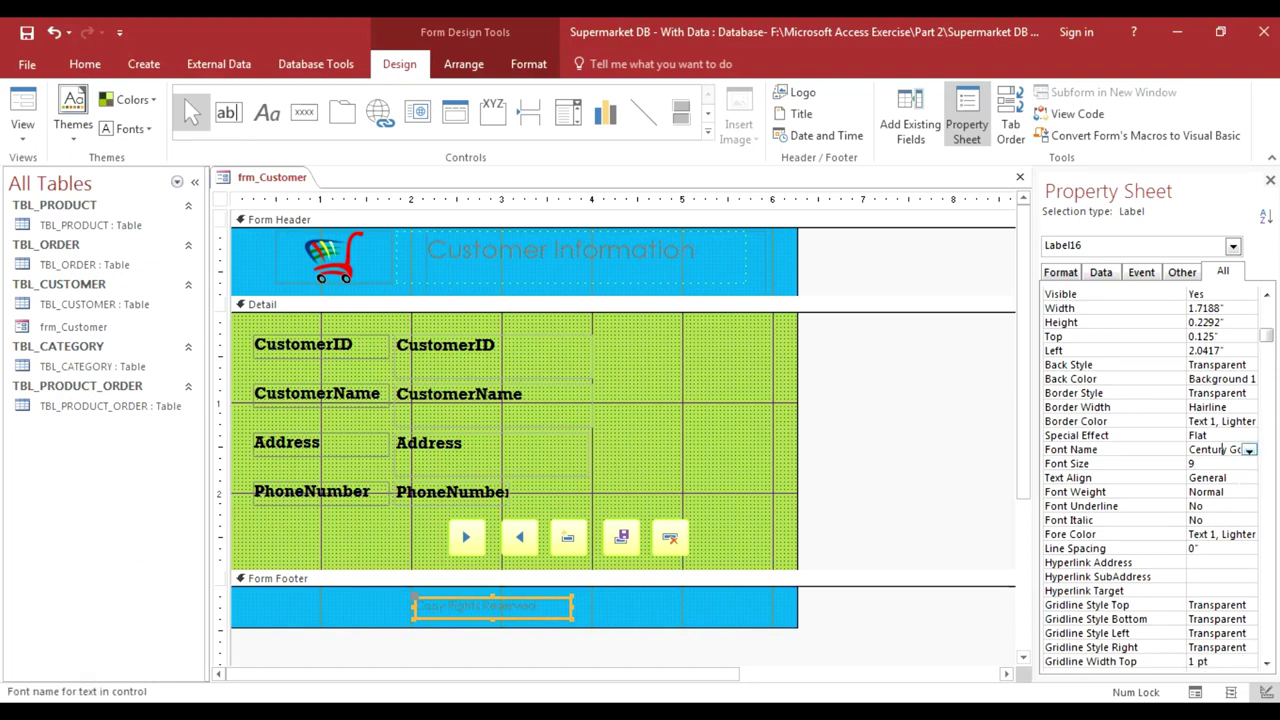
key("Right")
key("Right")
key("Right")
key("Right")
key("Right")
key("Right")
key("Right")
key("Right")
key("Right")
key("Right")
key("Right")
key("Right")
key("Right")
key("Right")
key("Right")
key("BackSpace")
key("BackSpace")
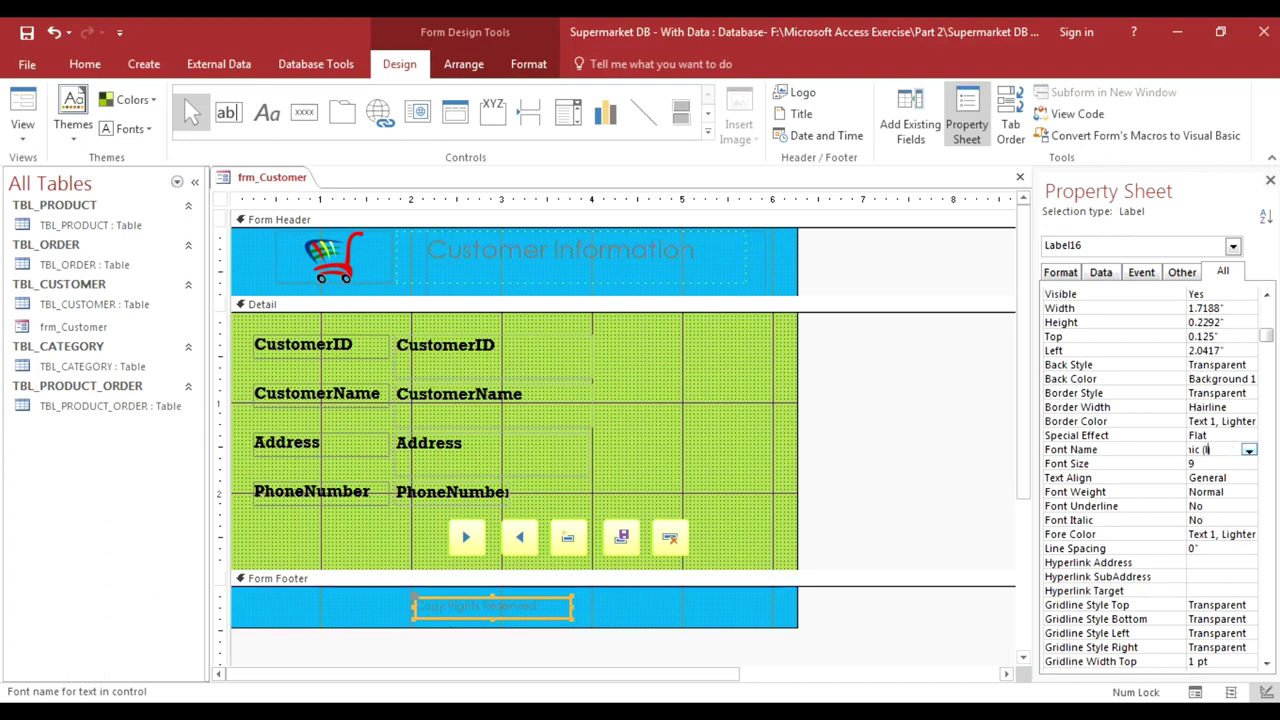
key("BackSpace")
key("BackSpace")
key("BackSpace")
type("ro")
key("Return")
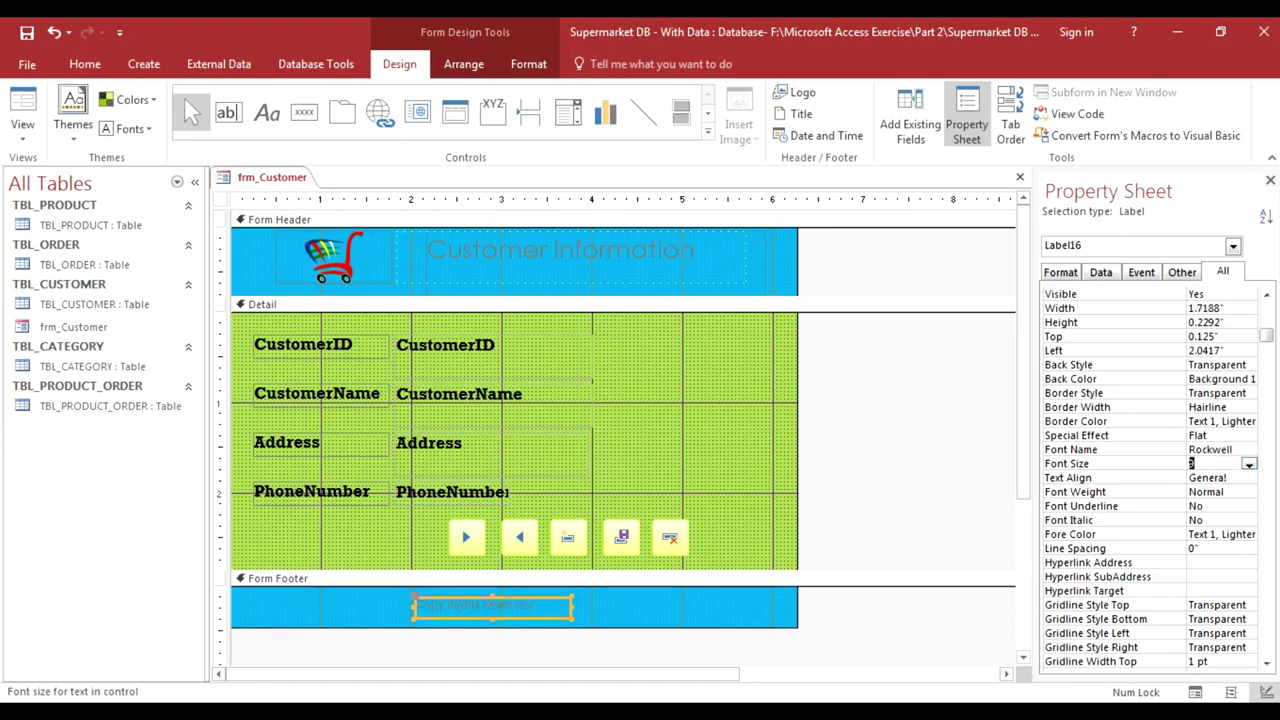
key("Return")
key("Return")
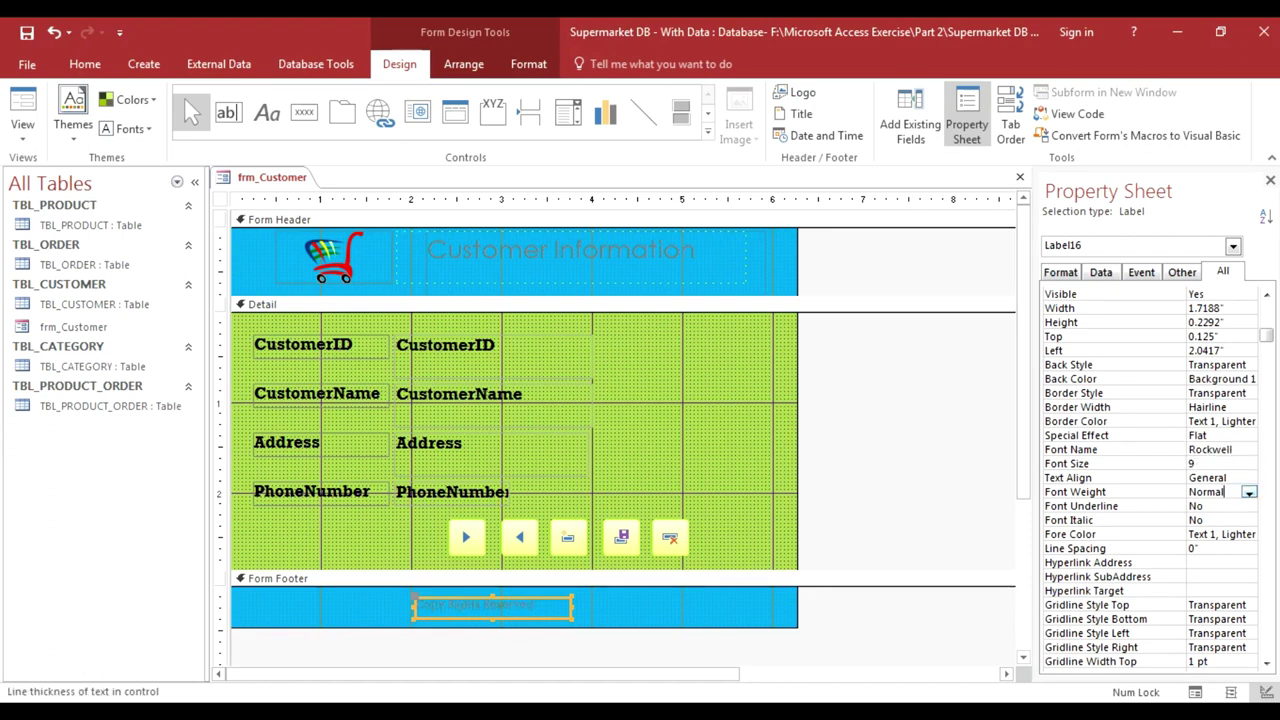
- Make the label text bold and italic in the dark Text 1 colour
left_click(1249, 492)
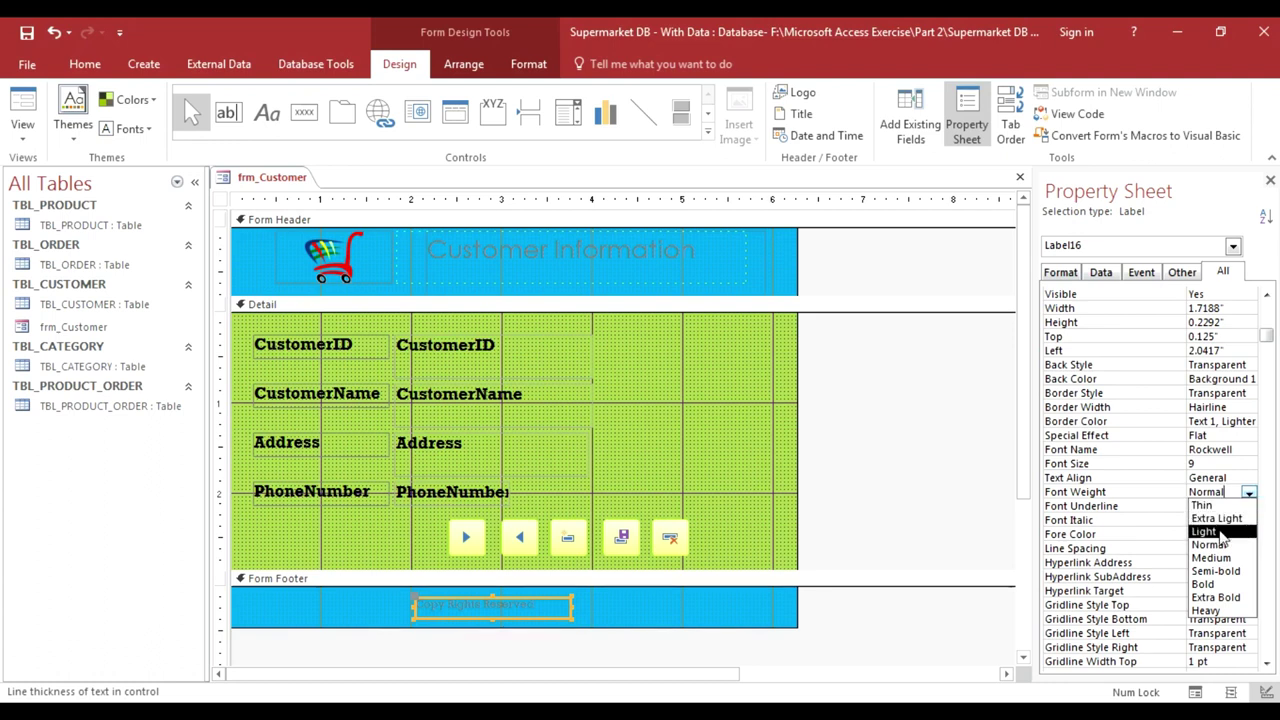
left_click(1208, 584)
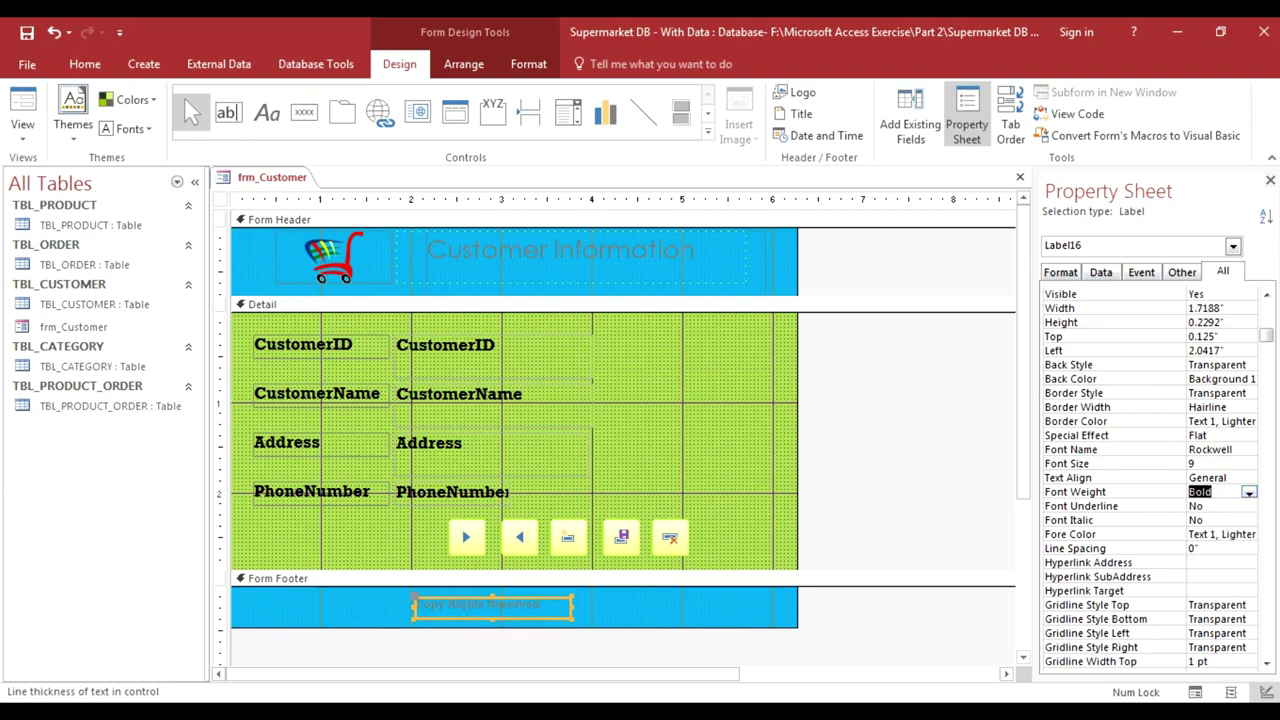
left_click(1200, 520)
left_click(1249, 520)
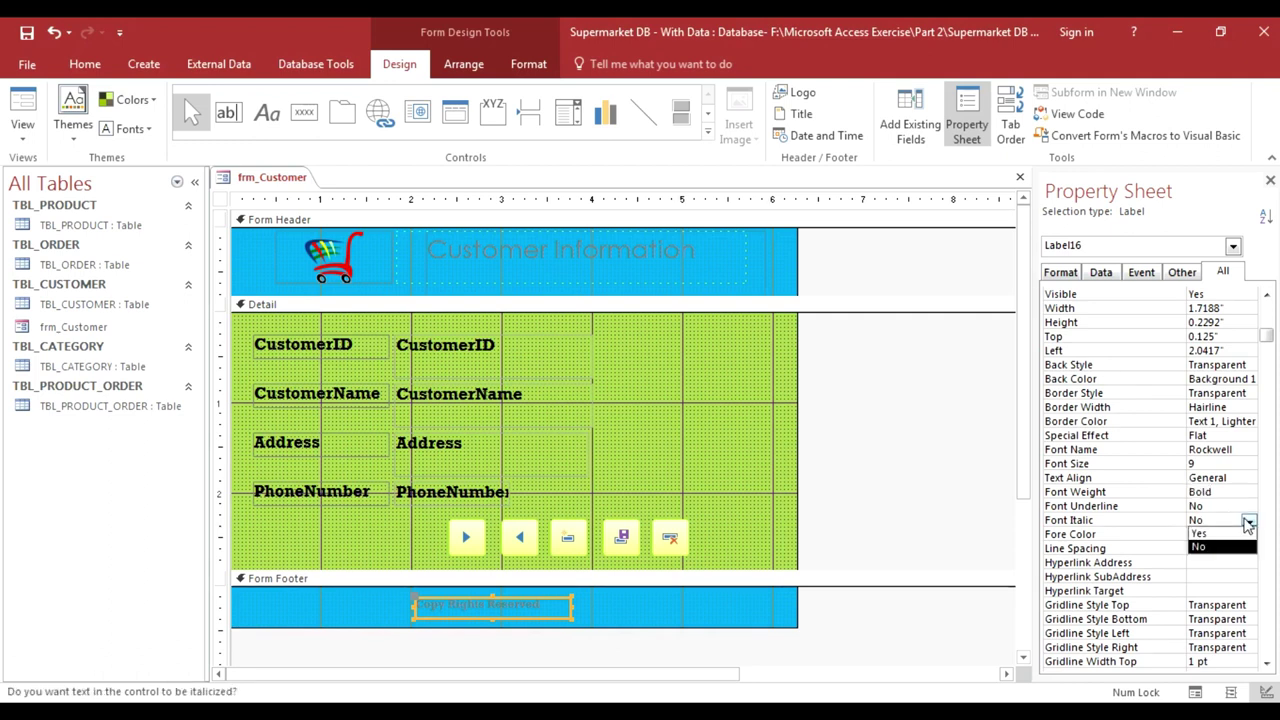
left_click(1205, 535)
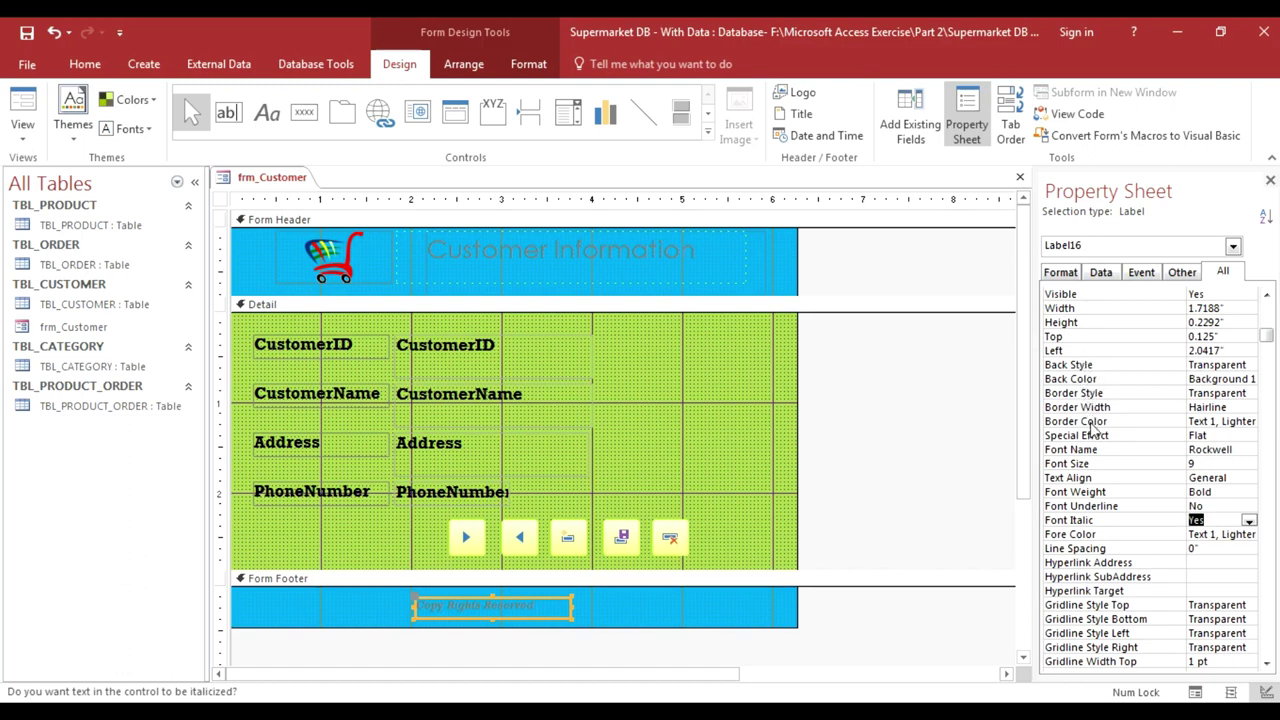
left_click(1100, 535)
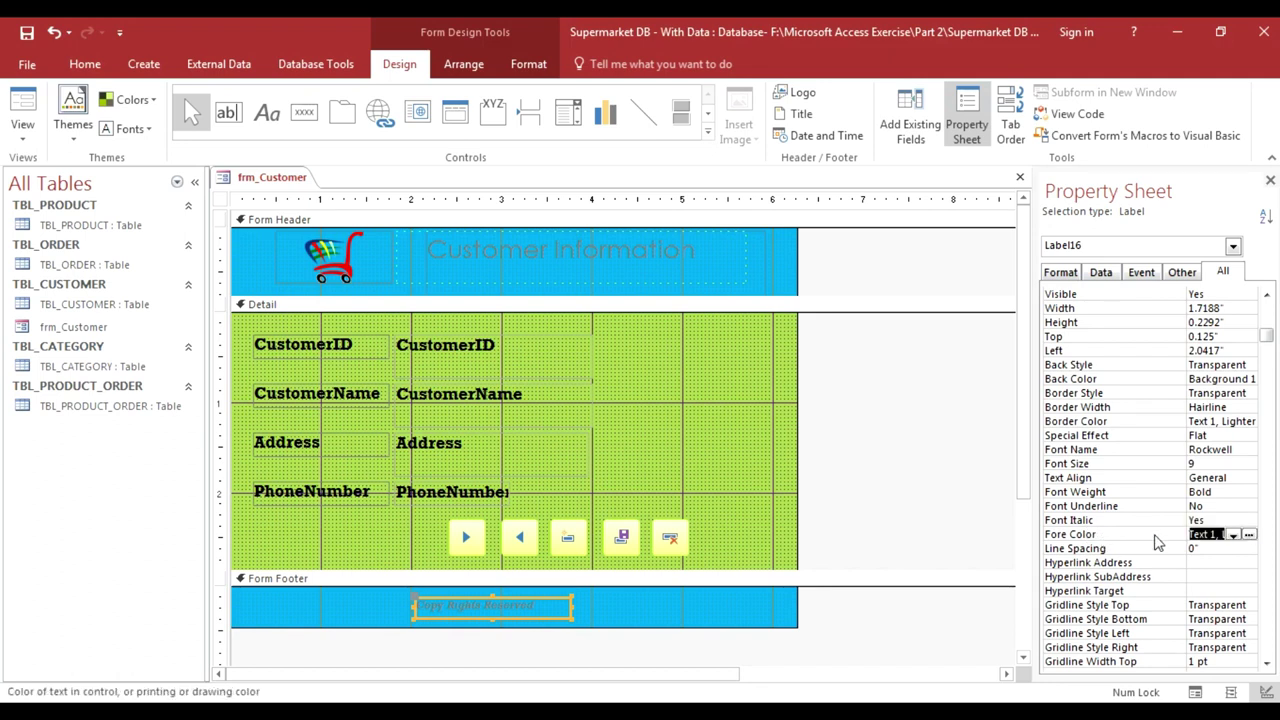
left_click(1249, 535)
left_click(1135, 217)
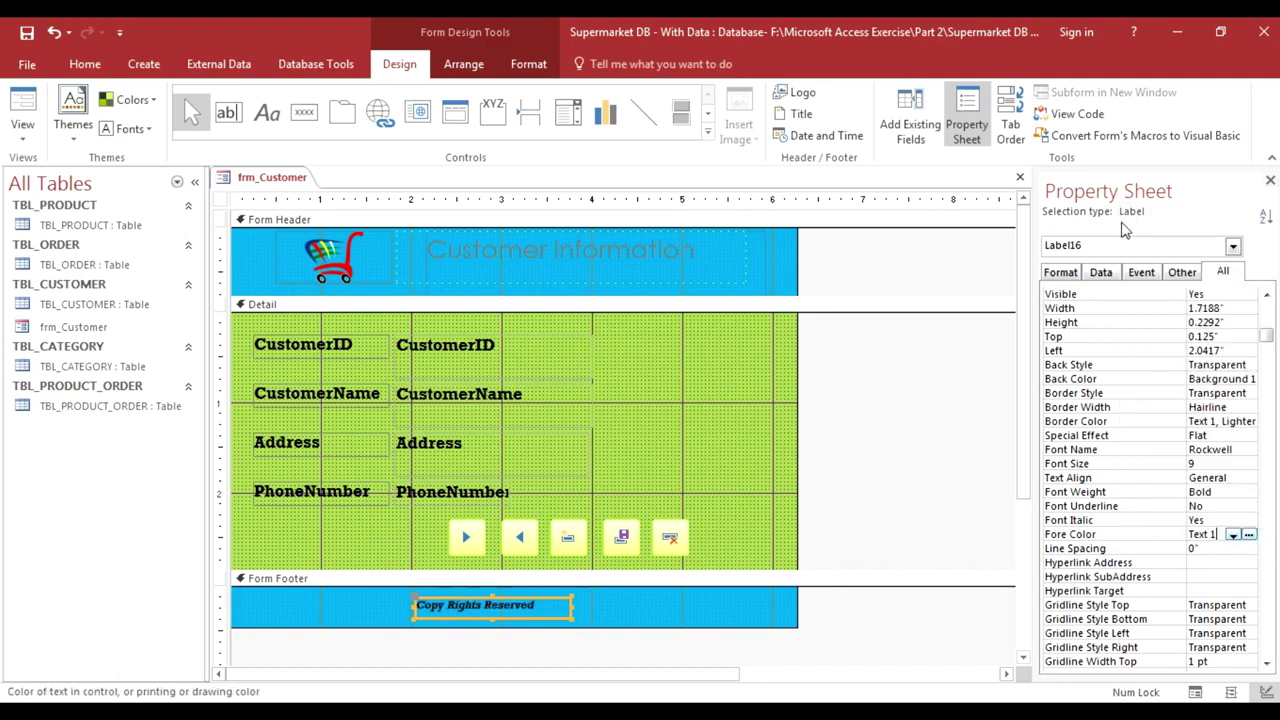
- Widen the Copy Rights Reserved label to fit its text
left_click_drag(573, 612, 587, 612)
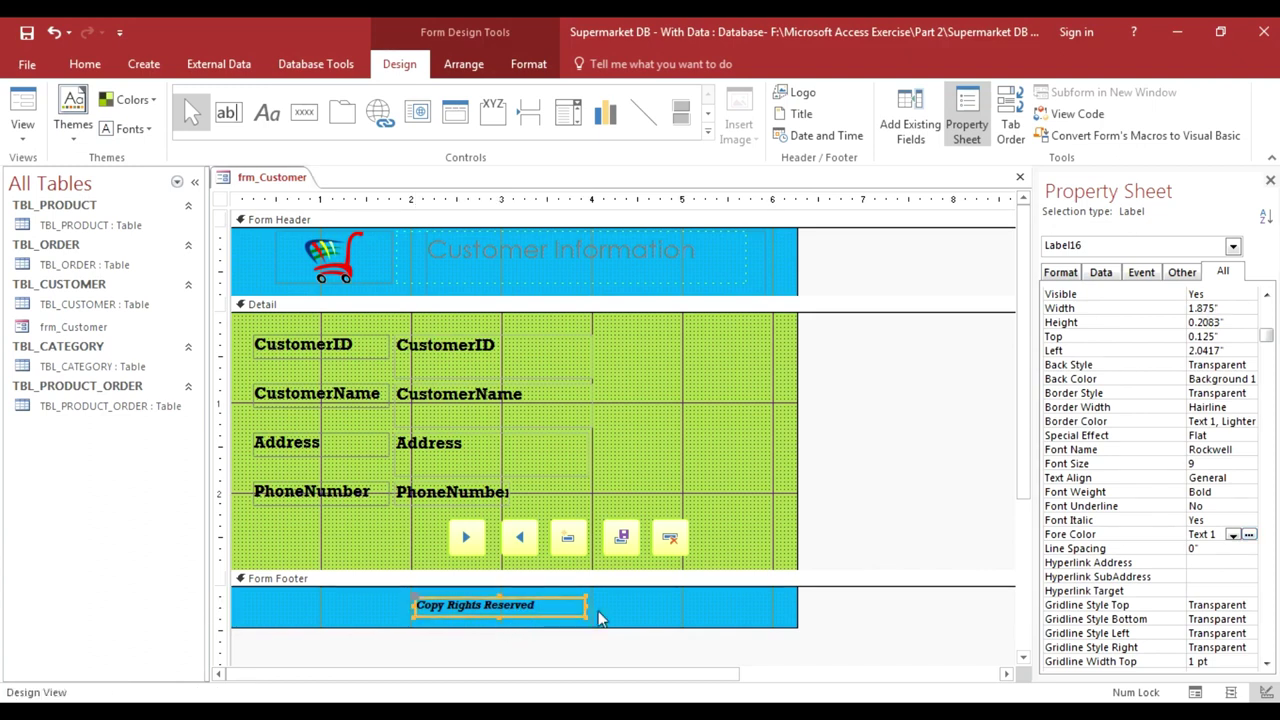
left_click(515, 633)
left_click(450, 610)
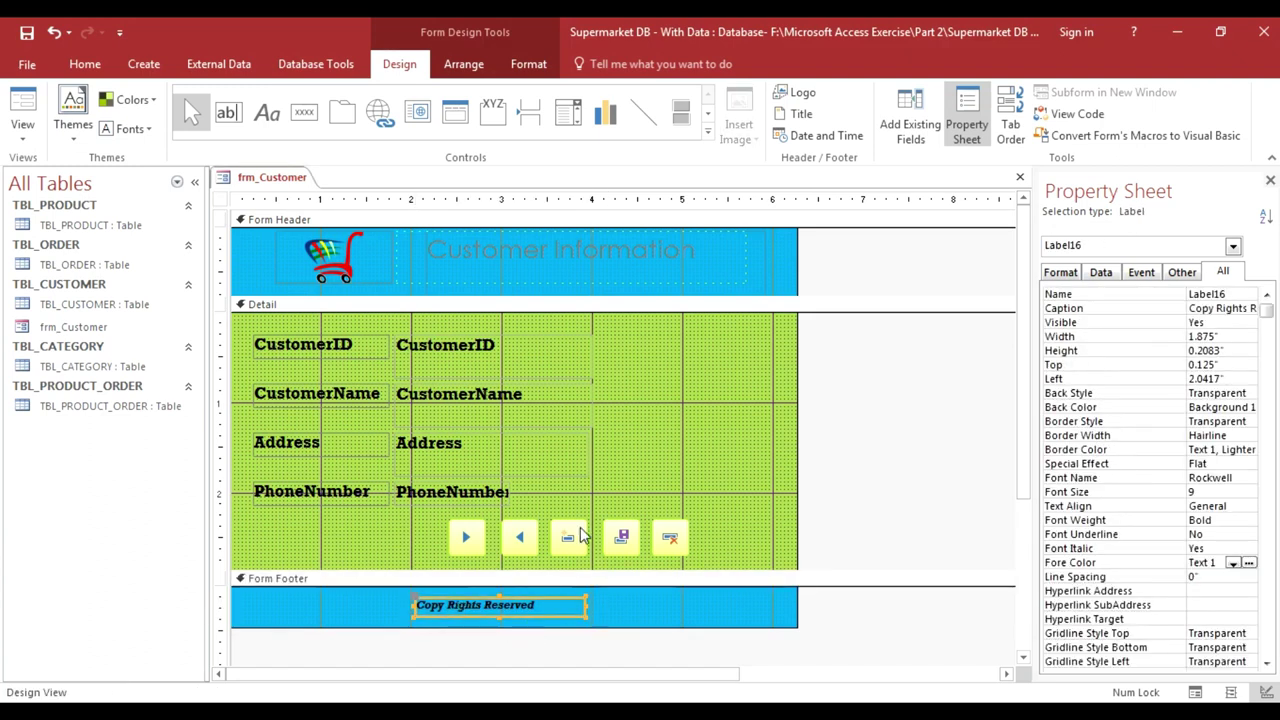
left_click(488, 257)
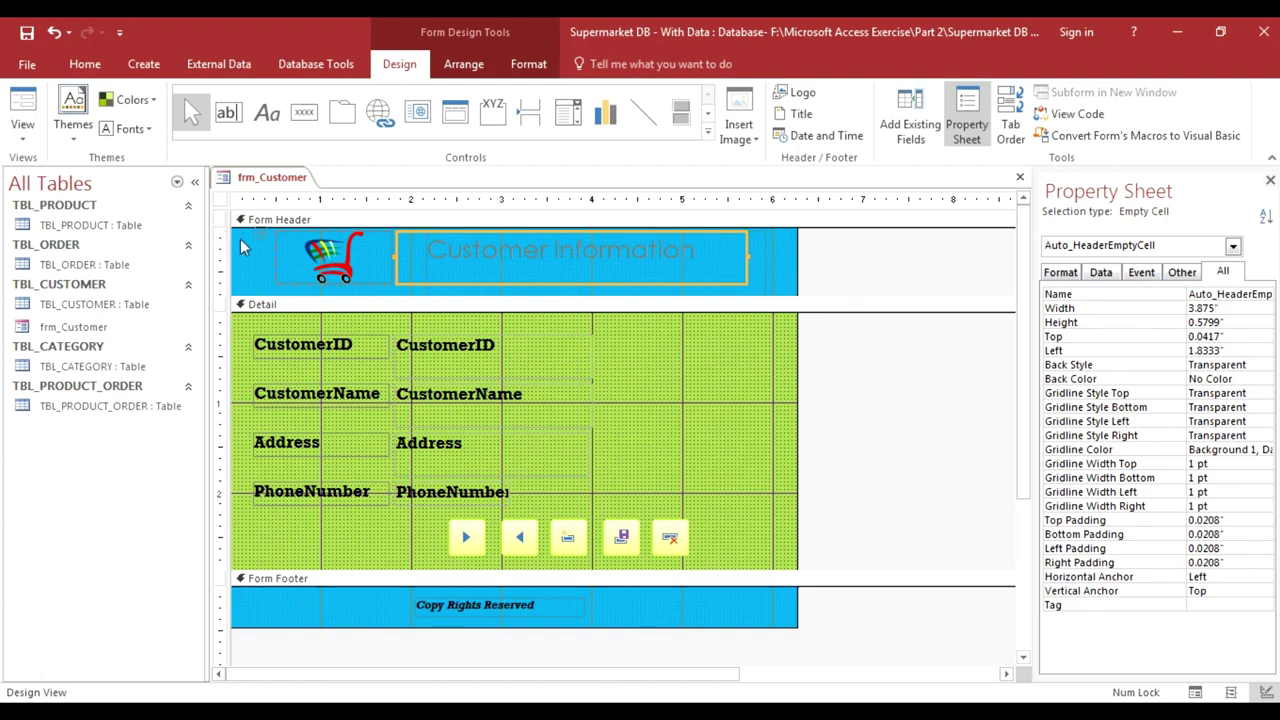
- Select the whole form and set its Pop Up property to Yes
left_click(221, 219)
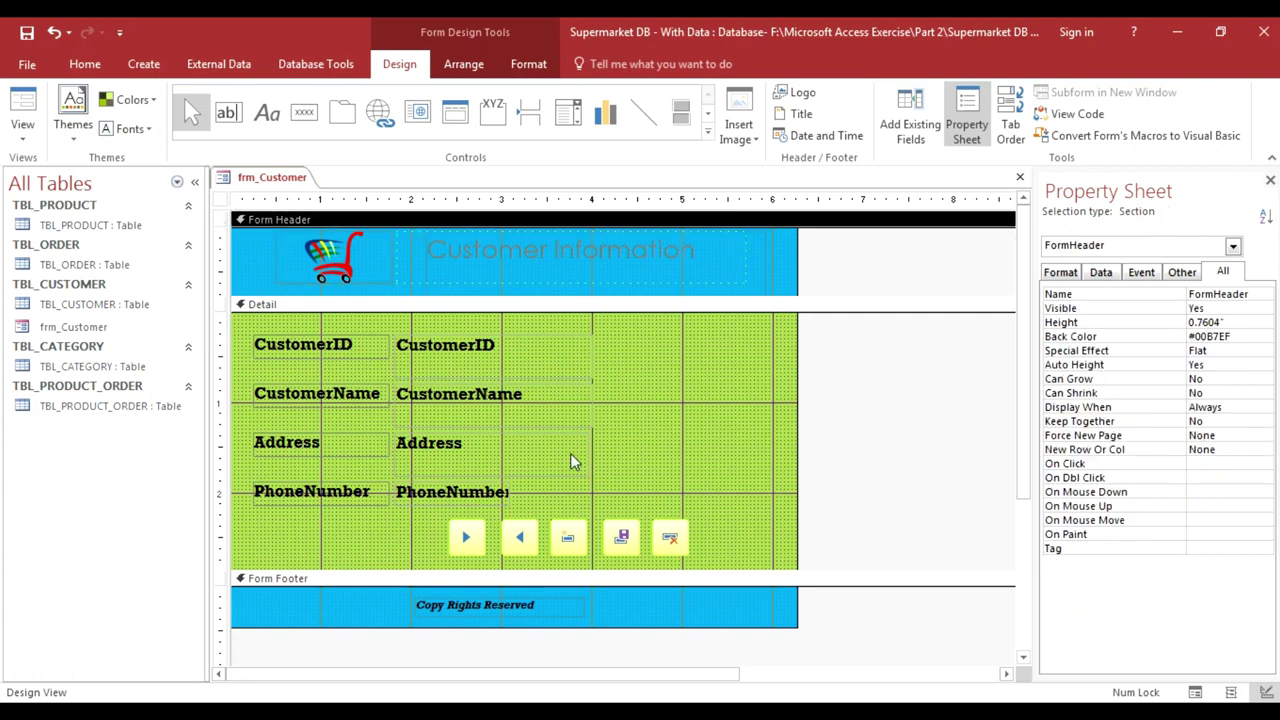
left_click(220, 200)
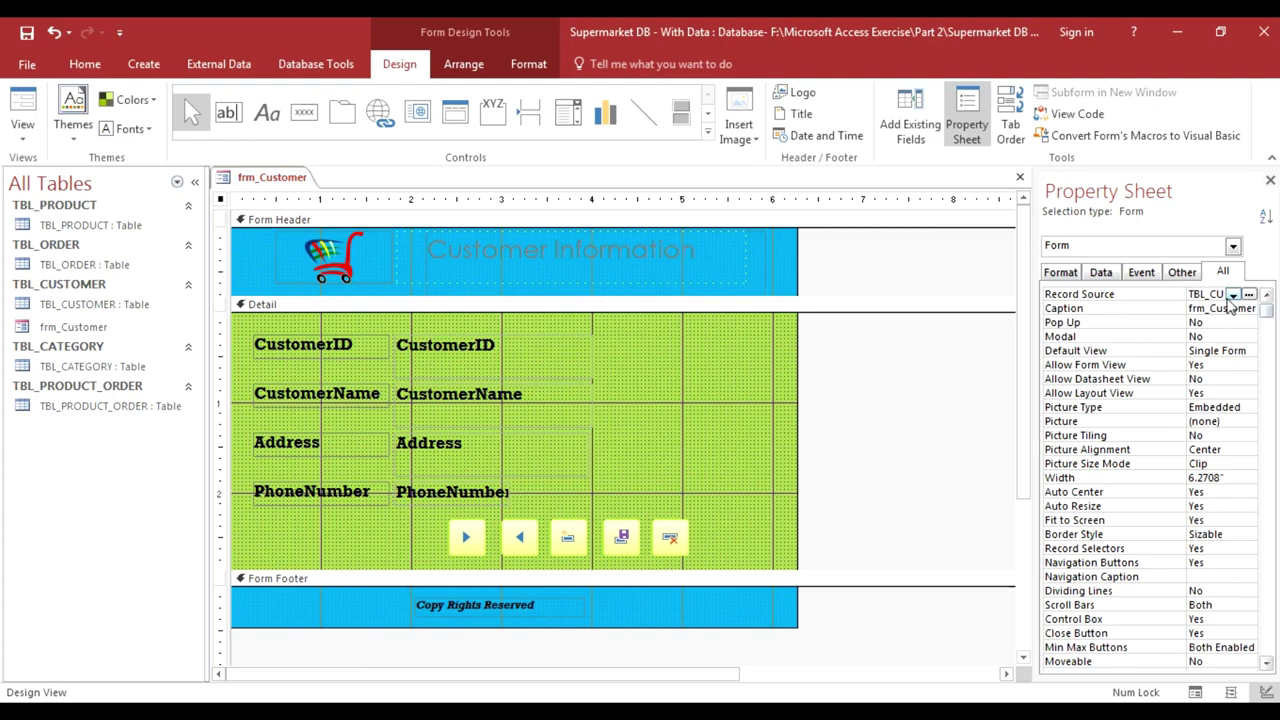
left_click(1266, 295)
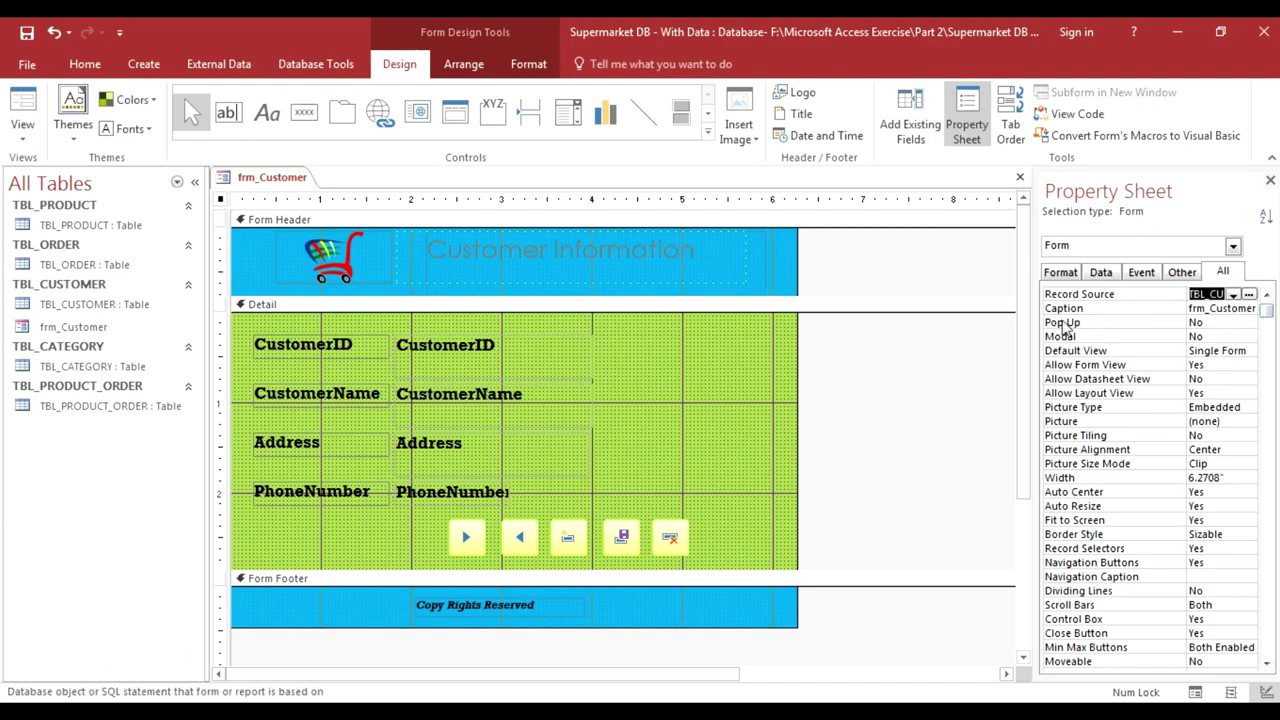
left_click(1190, 323)
left_click(1250, 323)
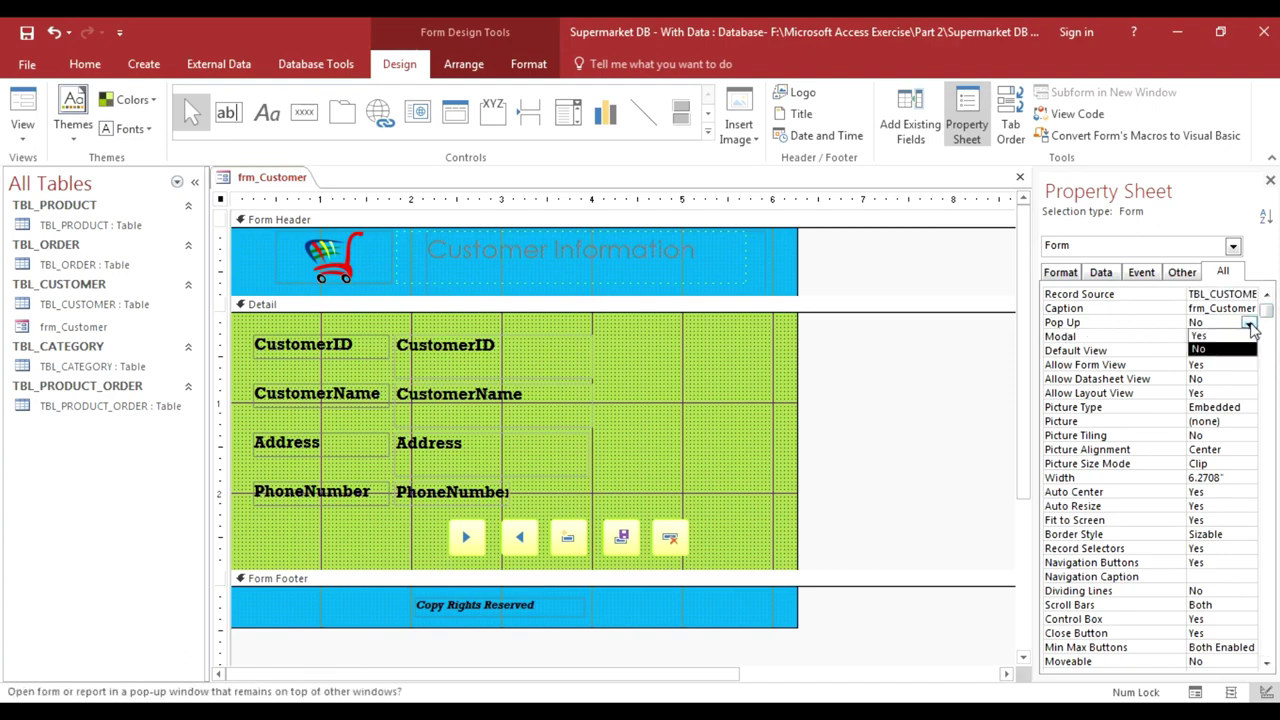
left_click(1200, 336)
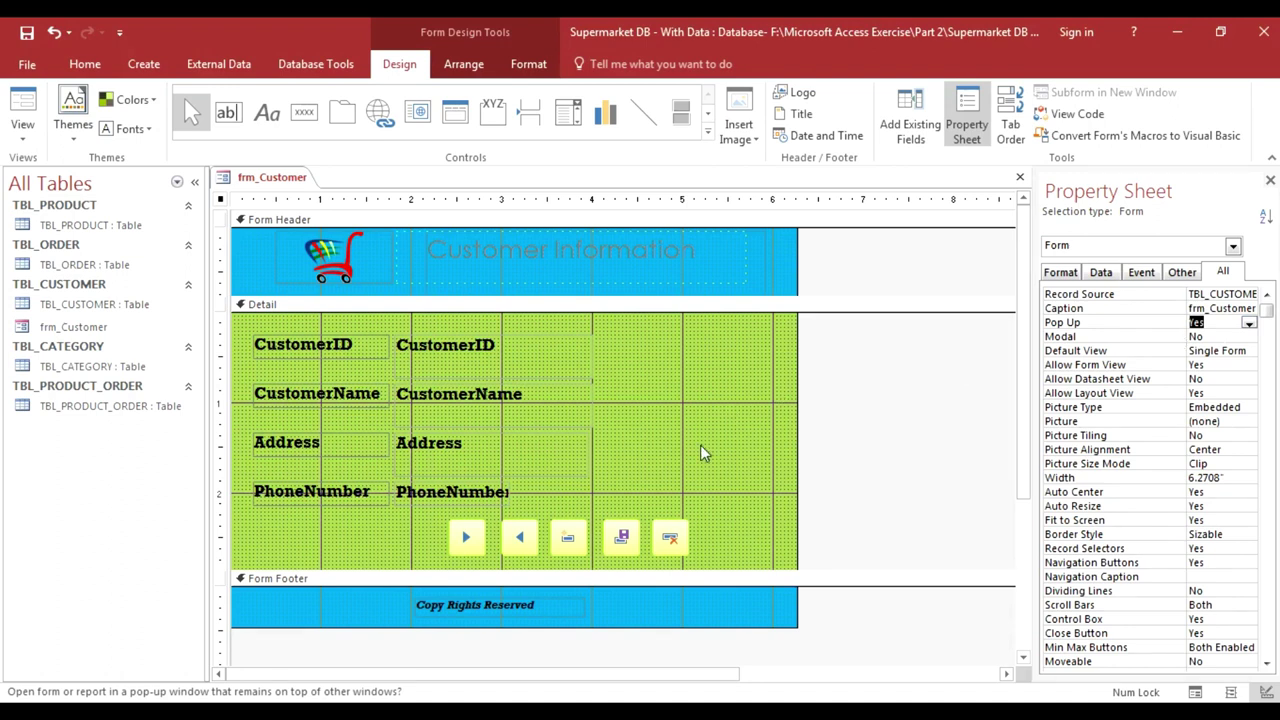
- Review the footer and header controls' Format properties
left_click(636, 603)
left_click(539, 246)
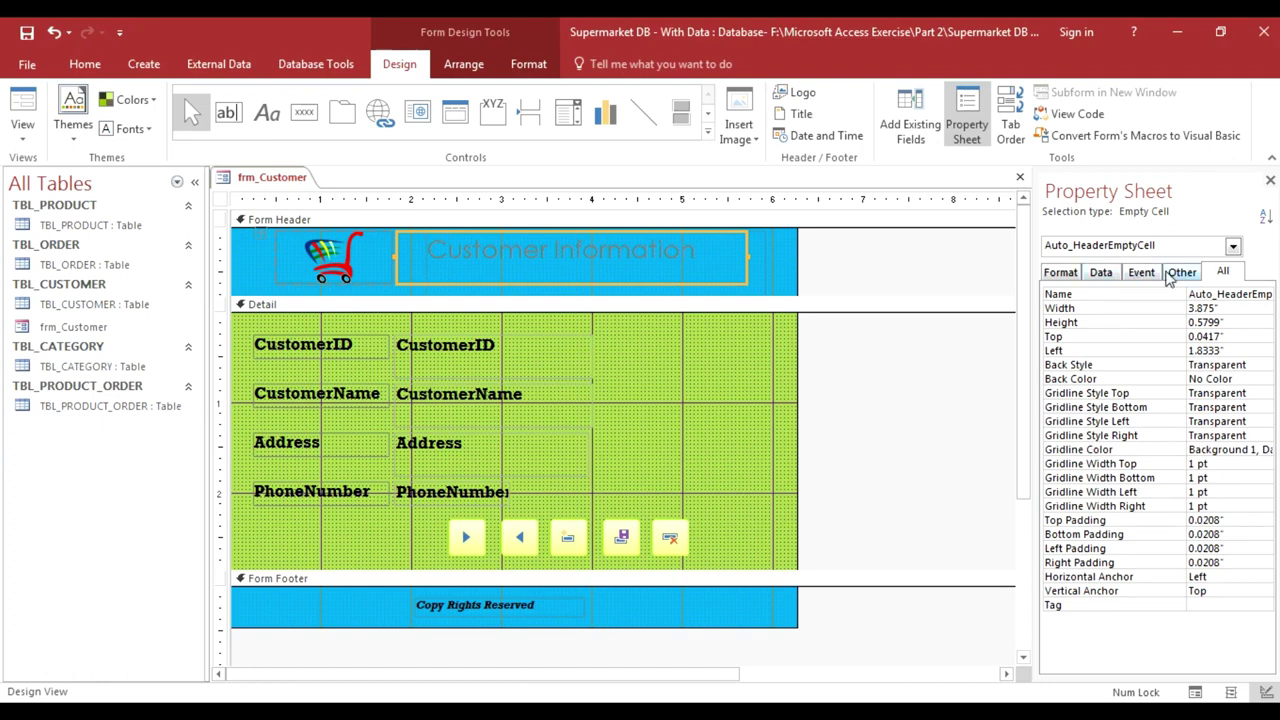
left_click(1063, 274)
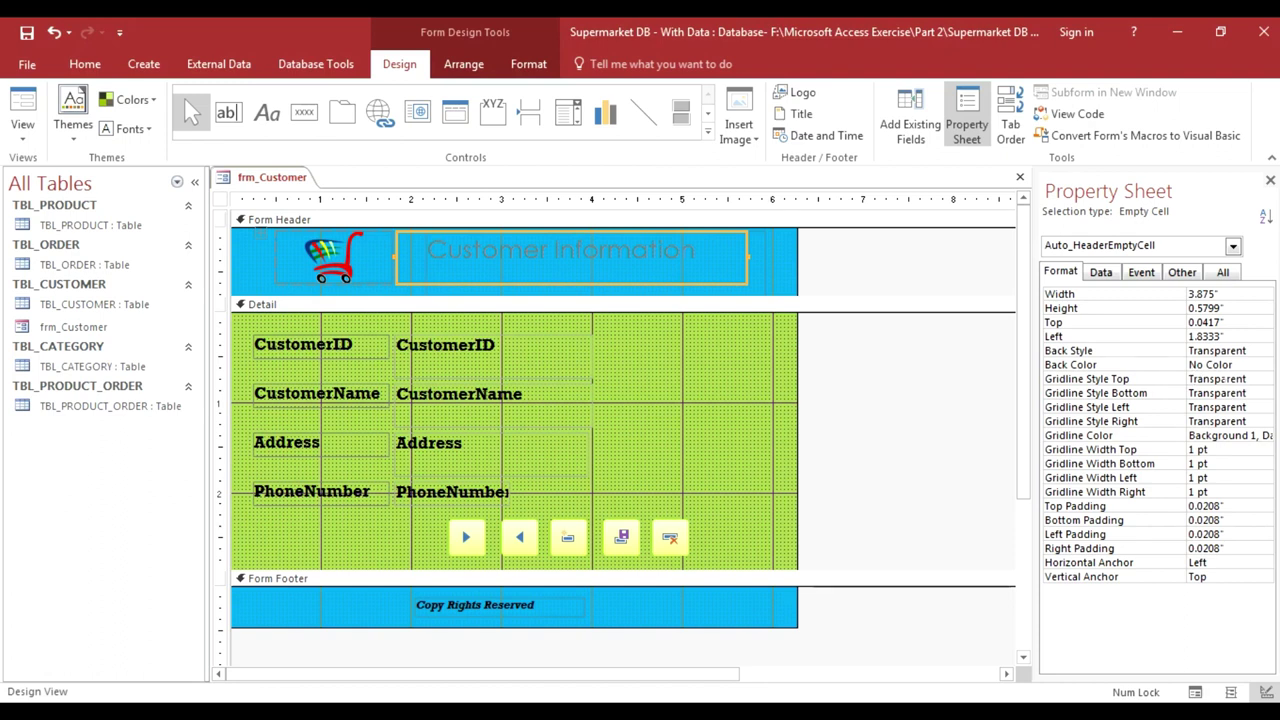
left_click(703, 258)
left_click(615, 612)
mouse_move(732, 712)
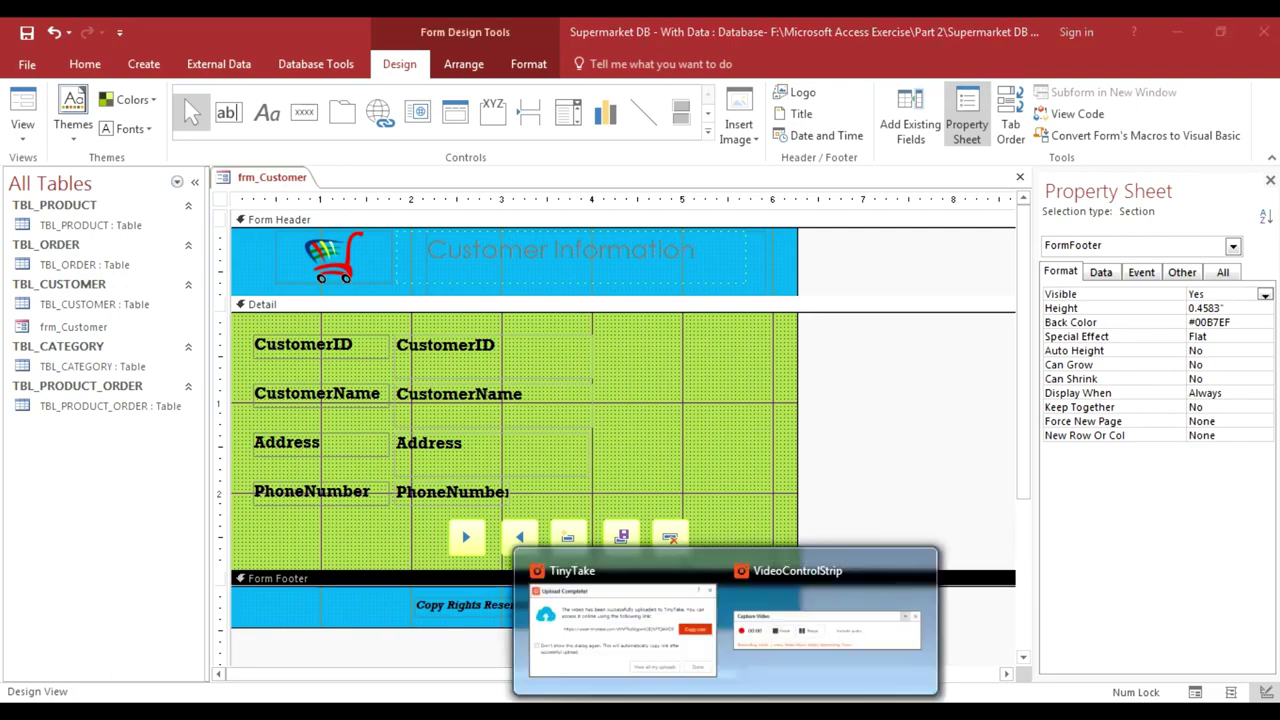
left_click(828, 620)
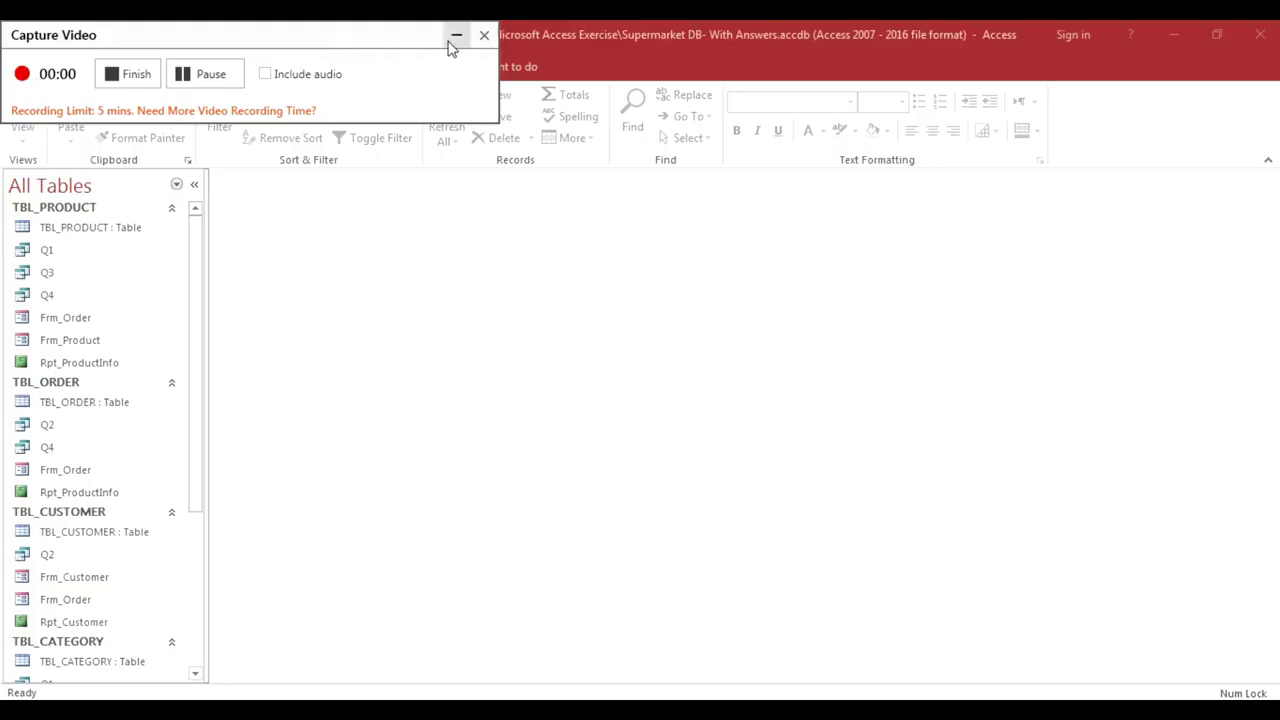
left_click(450, 40)
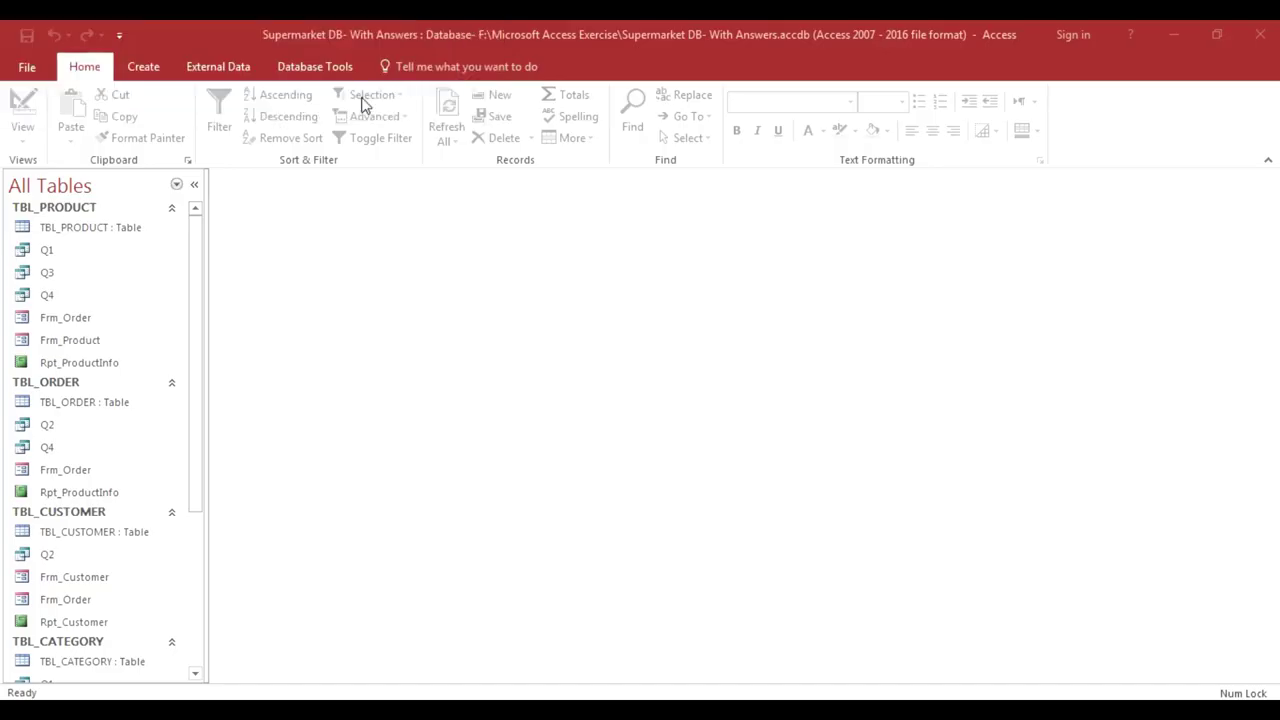
- Create a Vertical Tabs, Left navigation form and delete its default logo
left_click(149, 67)
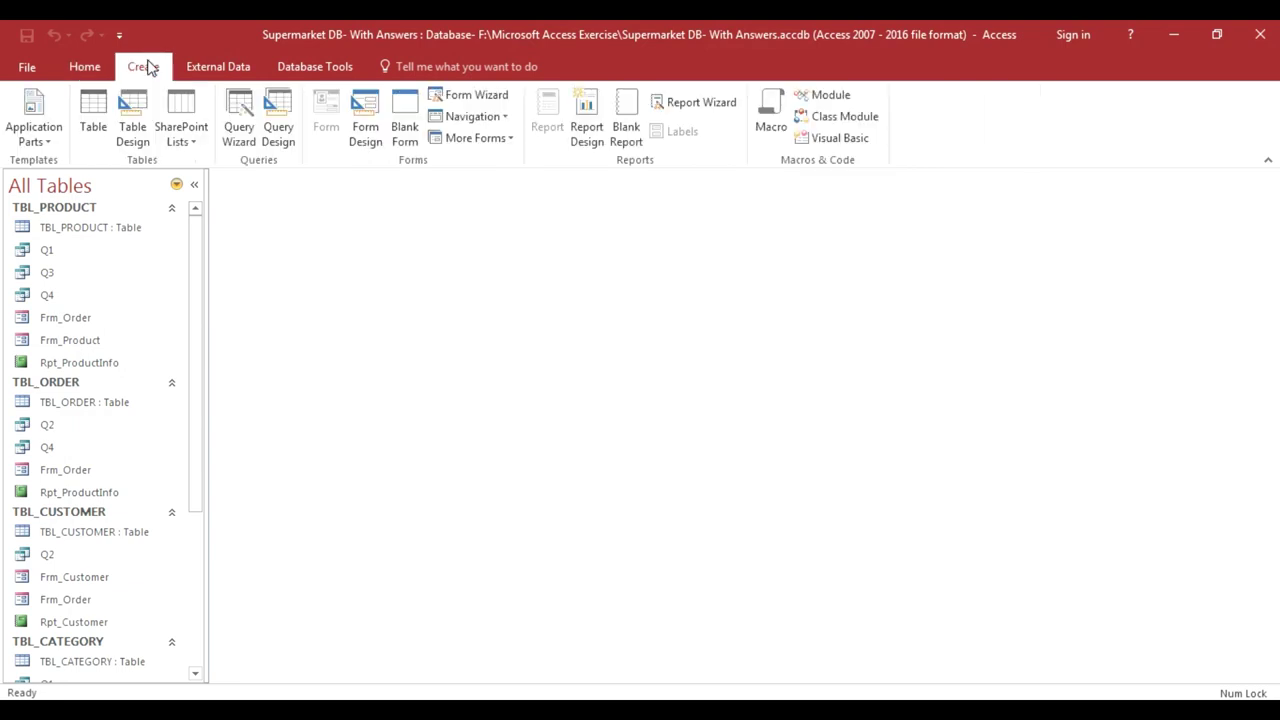
left_click(465, 118)
left_click(458, 192)
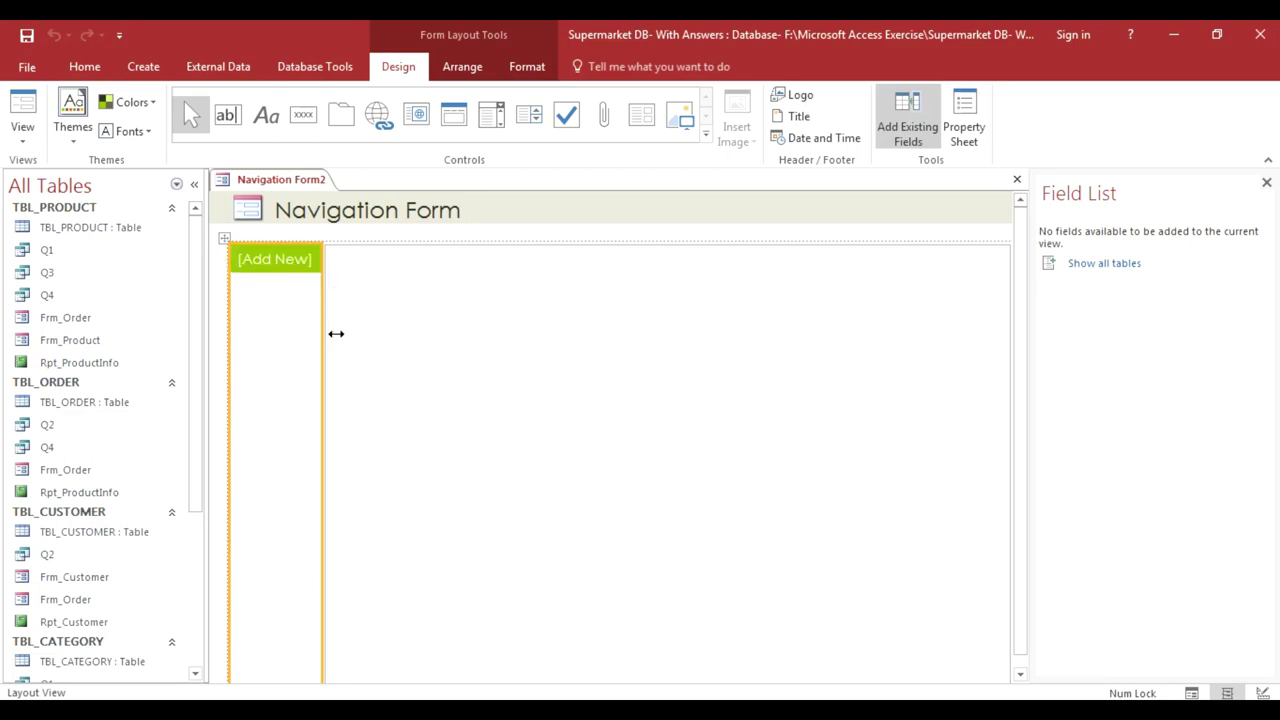
left_click(250, 218)
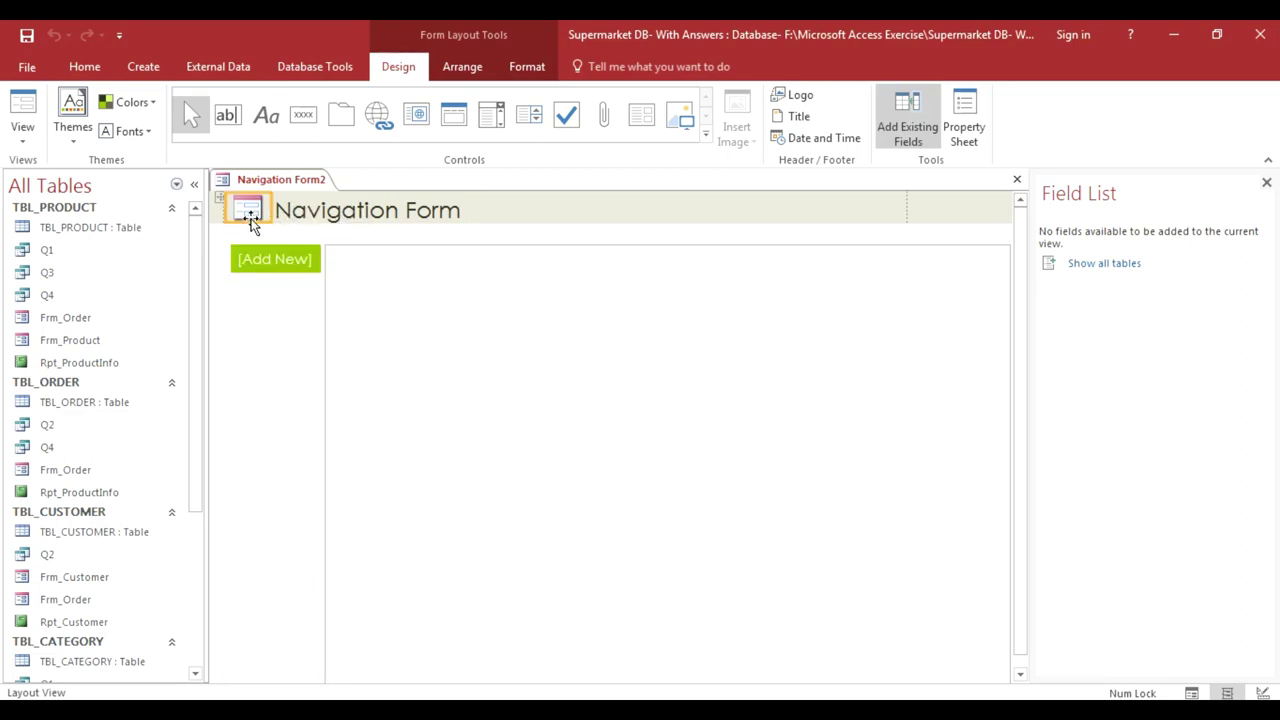
key("Delete")
- Retitle the form 'Morrisons Supermarket PLC Home'
left_click(256, 218)
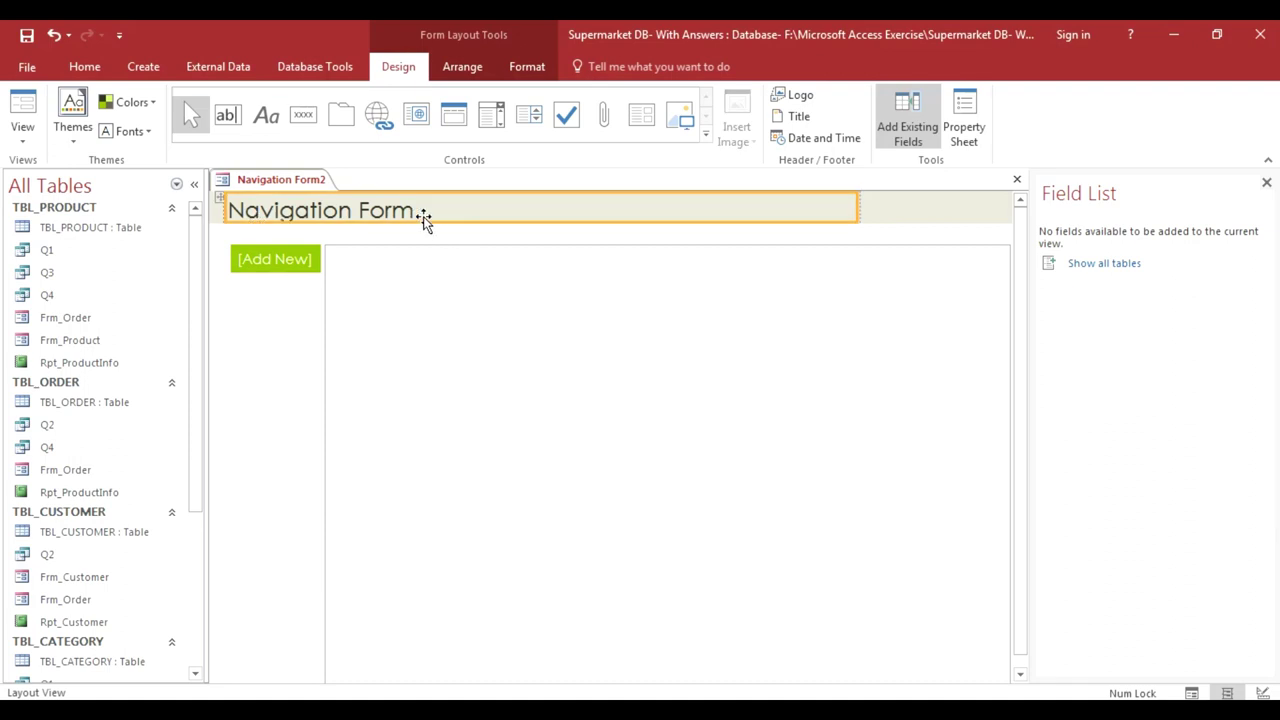
double_click(421, 218)
left_click(424, 226)
key("BackSpace")
key("BackSpace")
key("BackSpace")
key("BackSpace")
key("BackSpace")
key("BackSpace")
key("BackSpace")
key("BackSpace")
key("BackSpace")
key("BackSpace")
key("BackSpace")
key("BackSpace")
type("Mo")
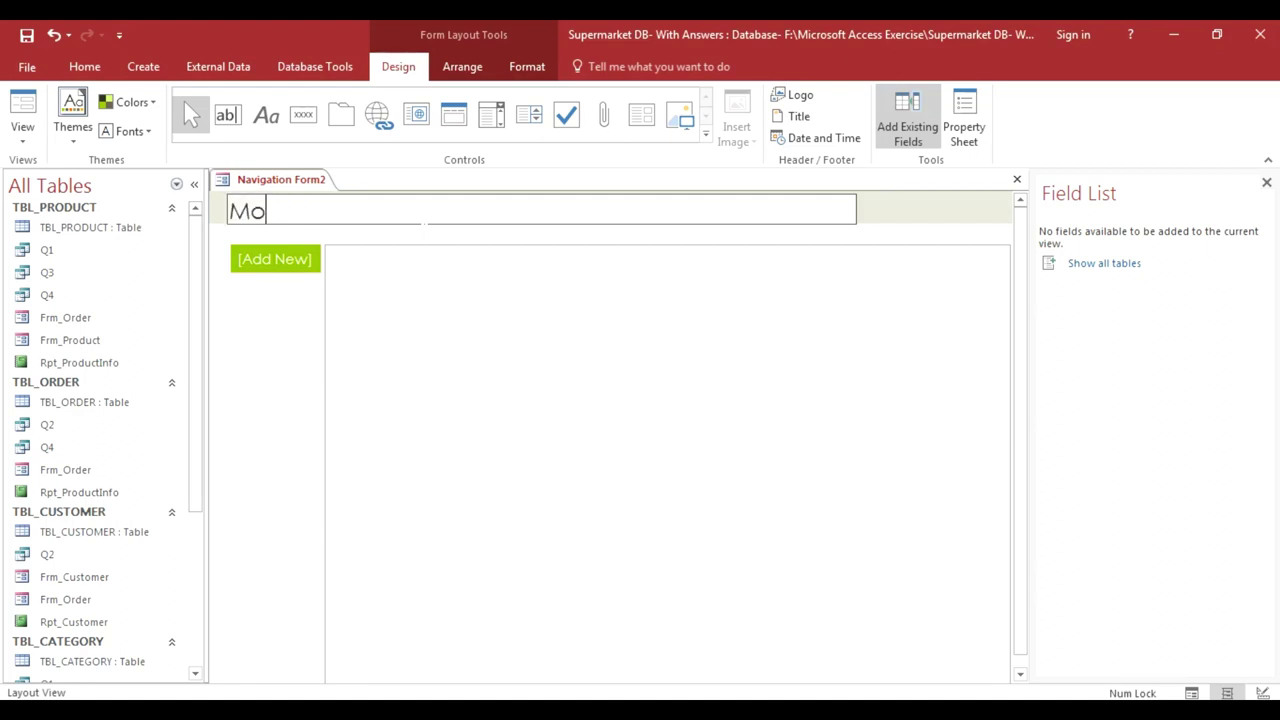
type("rriso")
type("ns ")
type("Spue")
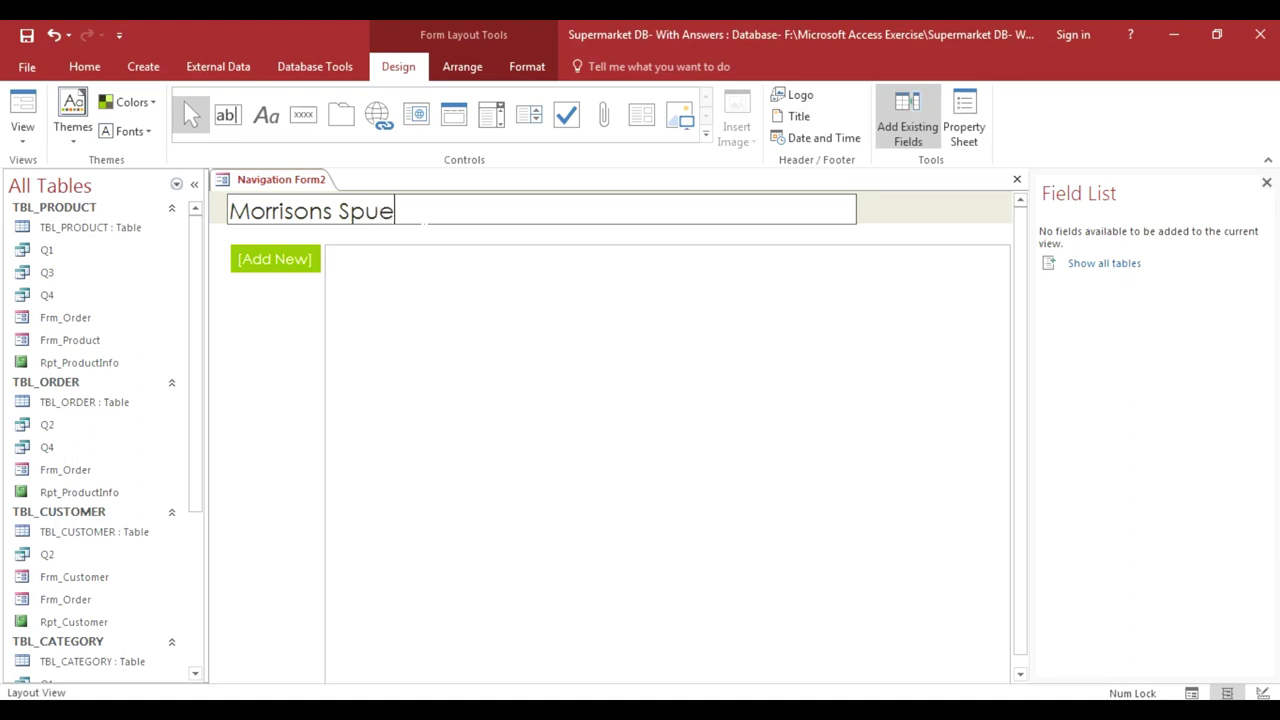
key("BackSpace")
key("BackSpace")
key("BackSpace")
type("uper")
type("market PLC Home")
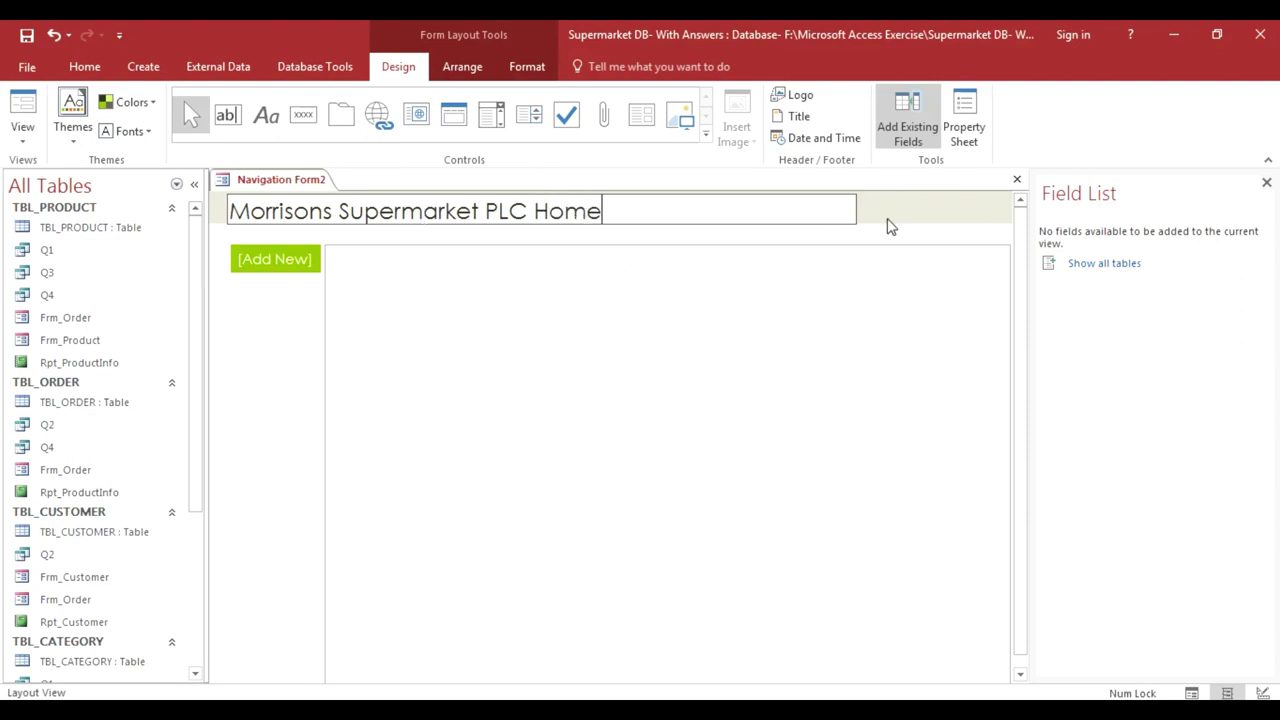
left_click(889, 214)
- Switch to Design View and fill the form header light blue
left_click(23, 138)
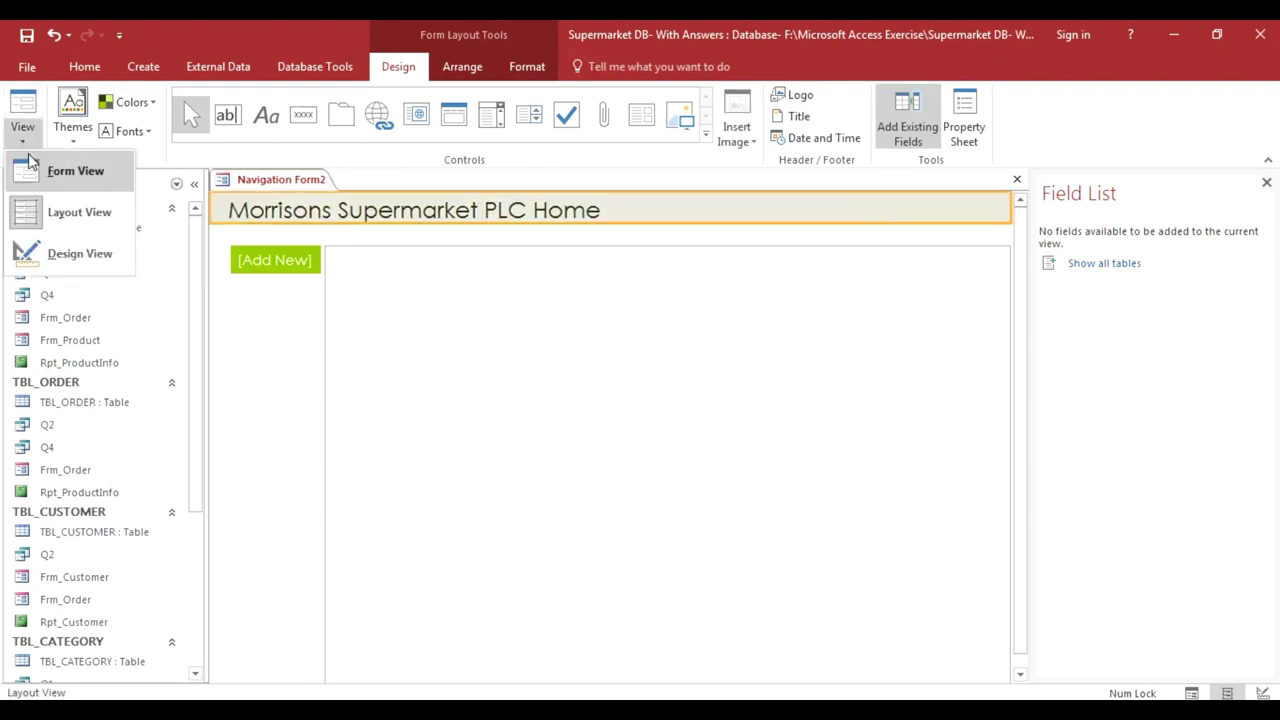
left_click(79, 253)
left_click(692, 256)
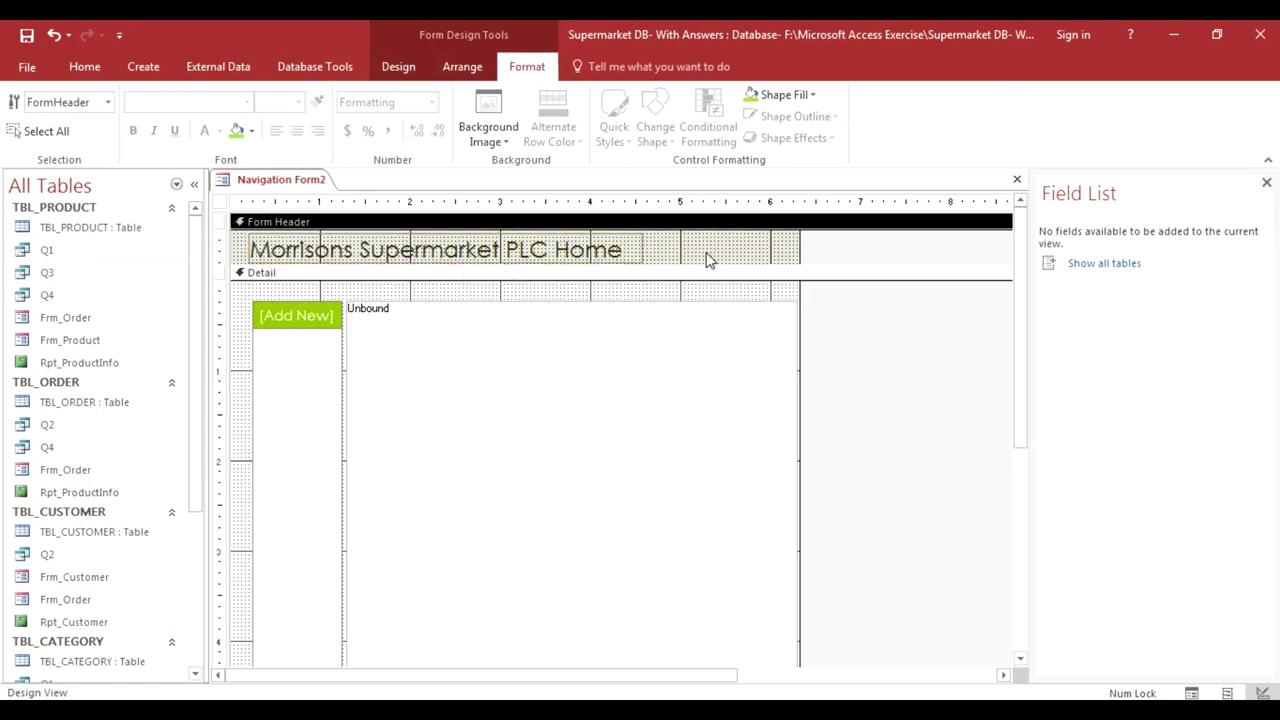
right_click(706, 259)
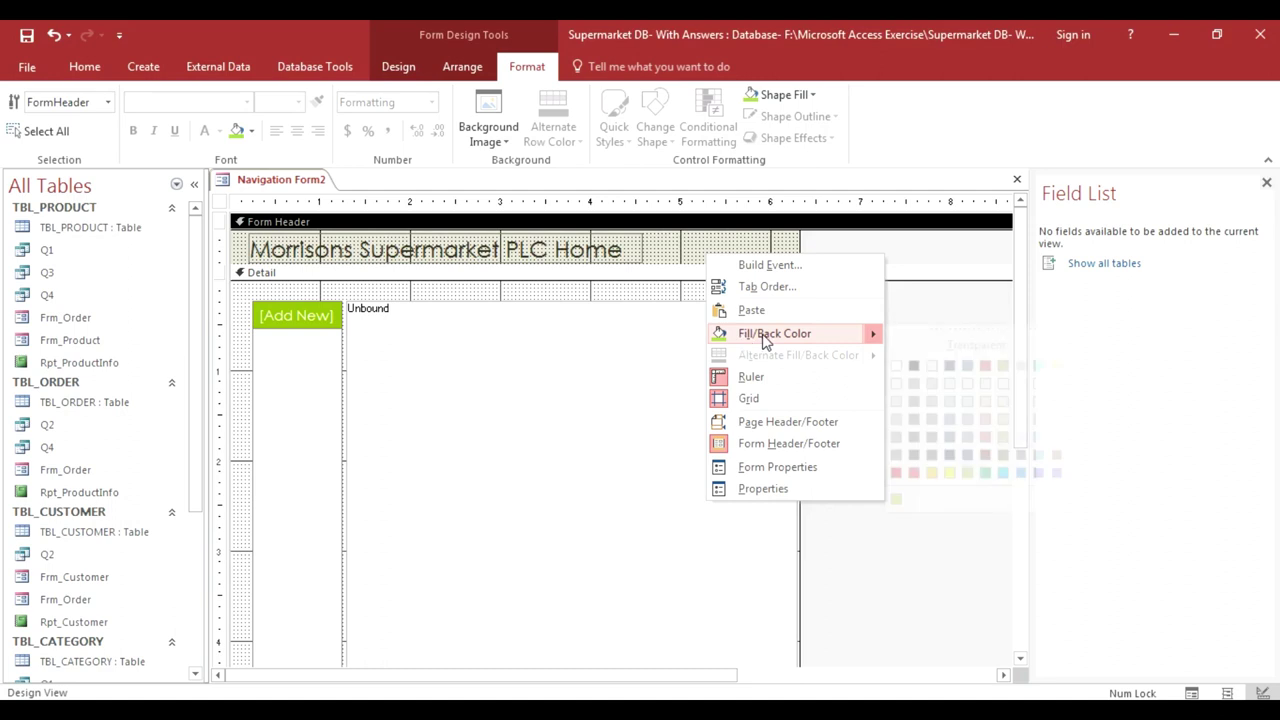
mouse_move(760, 334)
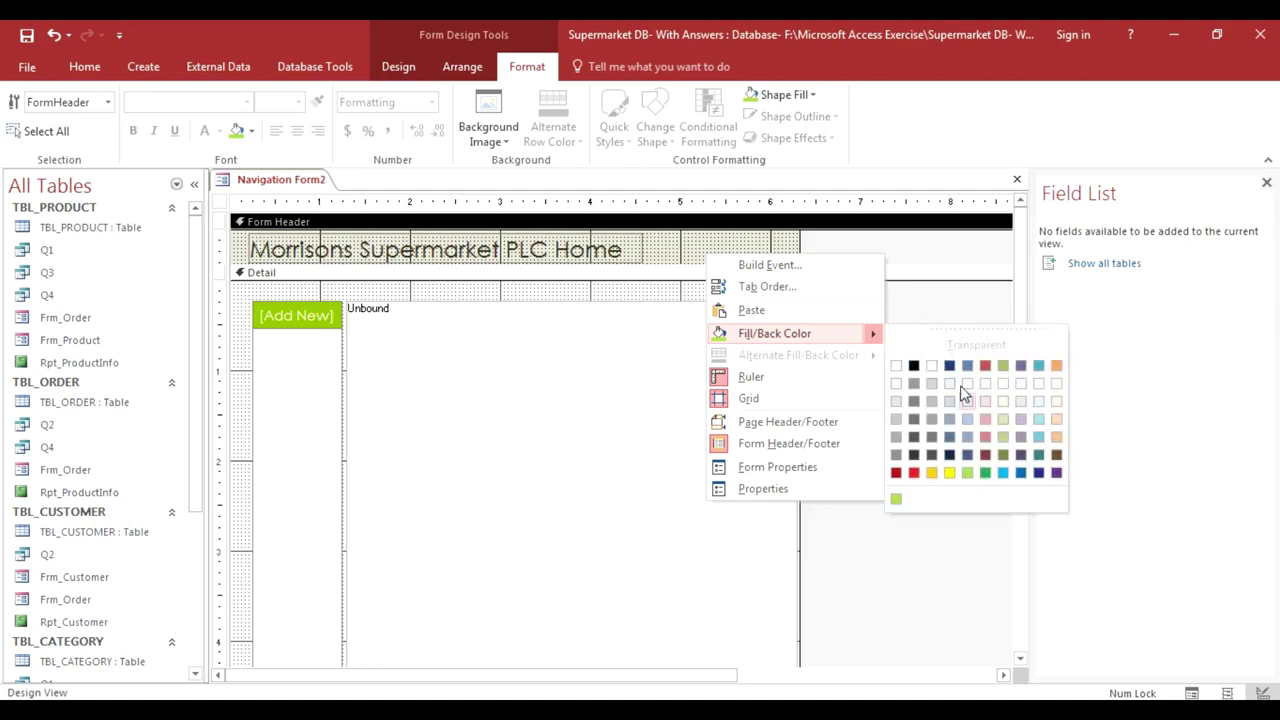
left_click(1003, 473)
- Make the header taller and move the title towards its centre
left_click(652, 264)
mouse_move(652, 284)
left_mouse_down()
mouse_move(652, 298)
mouse_move(631, 293)
left_mouse_up()
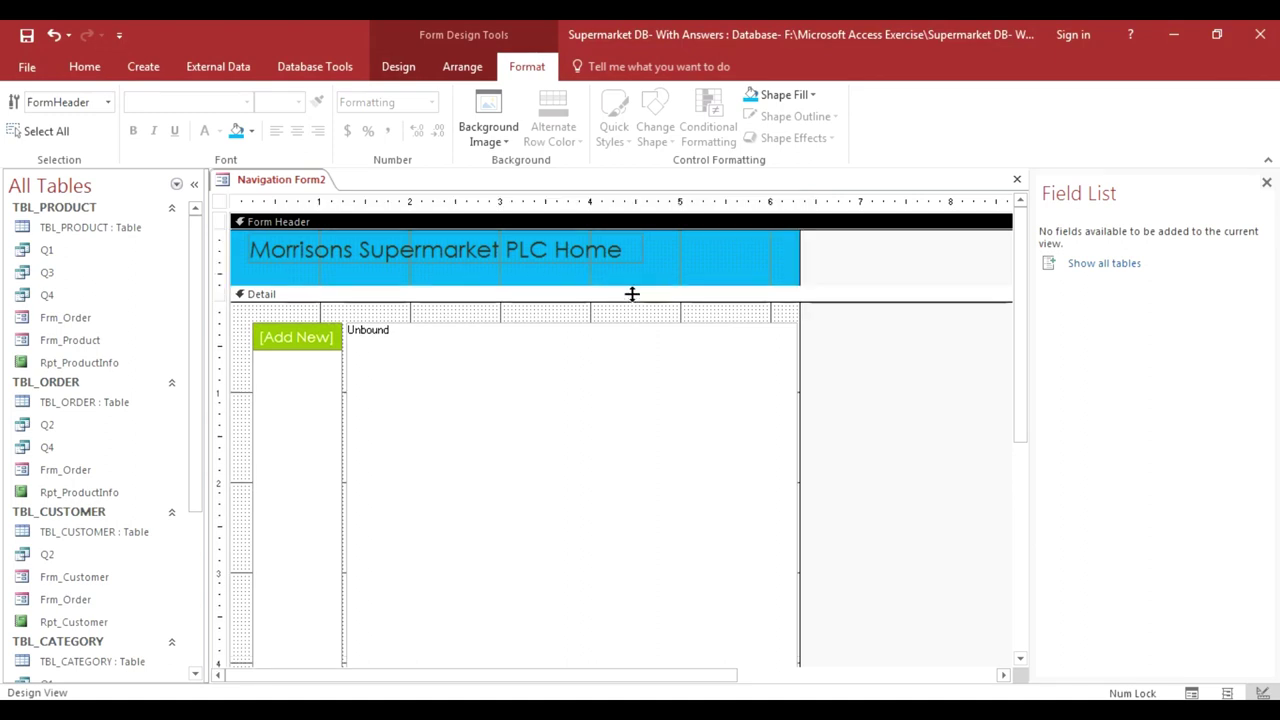
left_click(476, 255)
left_click_drag(511, 274, 612, 288)
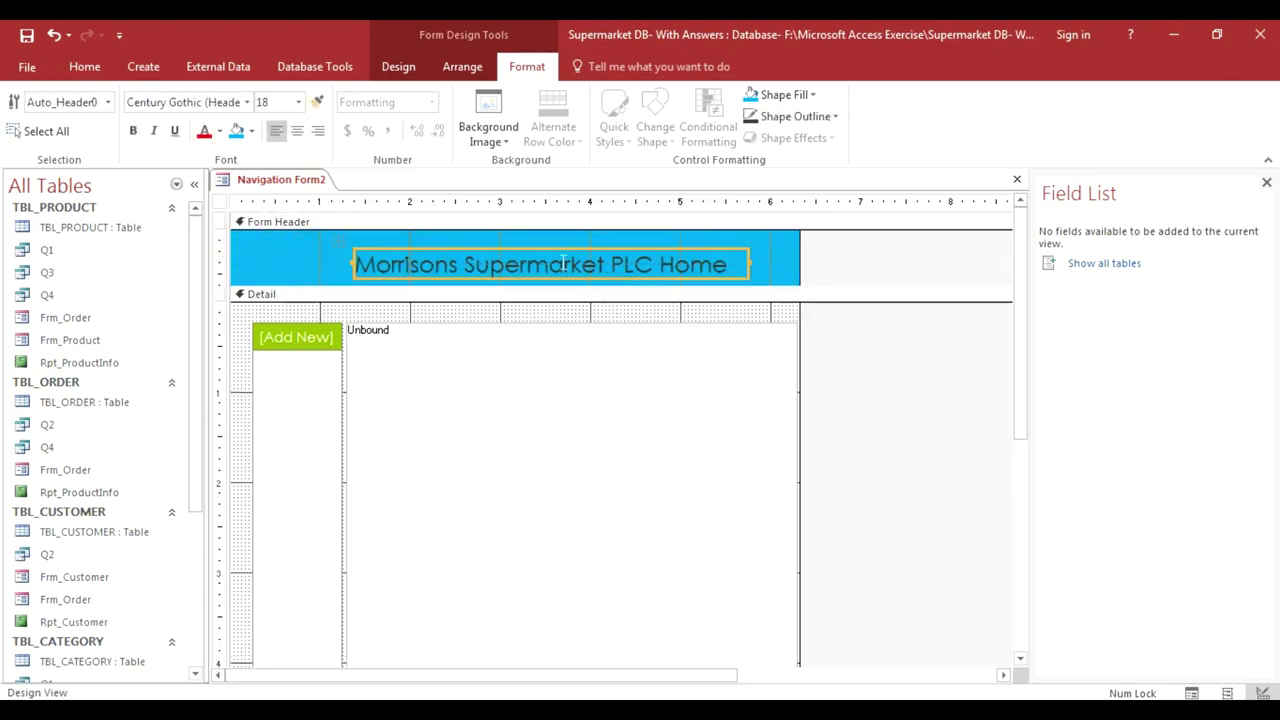
left_click(563, 259)
left_click(555, 264)
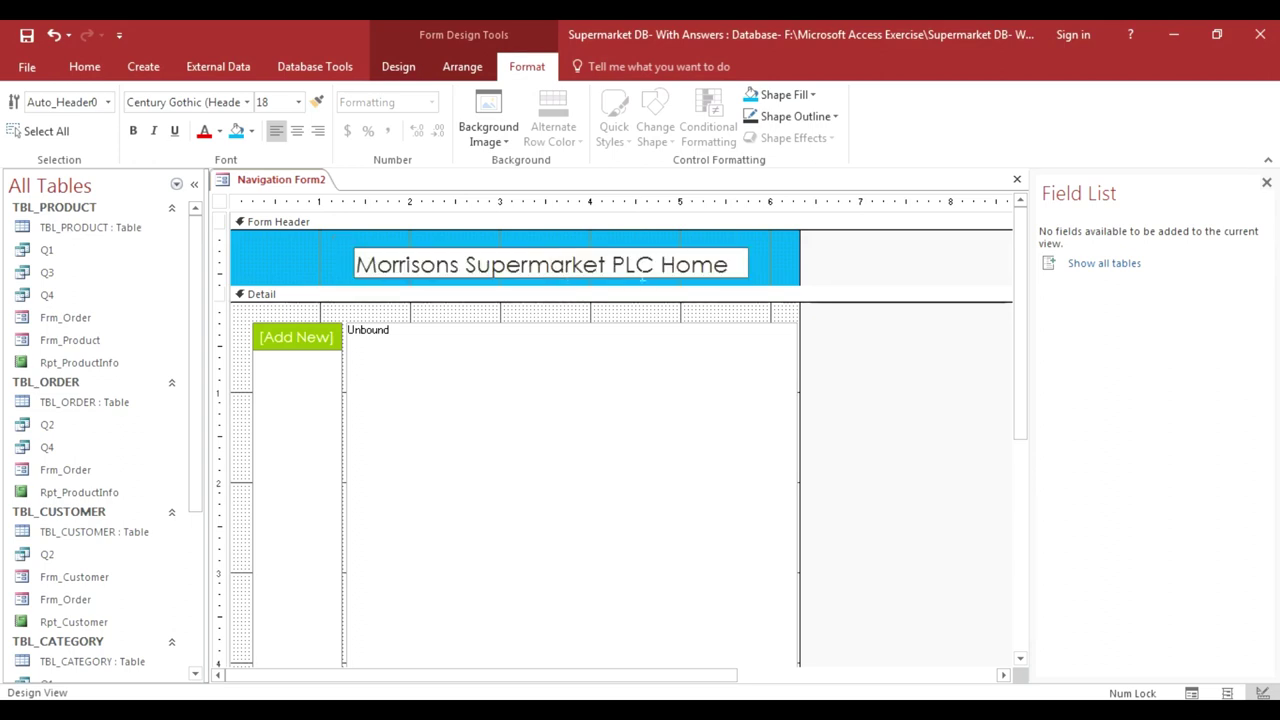
left_click(755, 277)
left_click_drag(762, 278, 773, 278)
left_click_drag(587, 262, 590, 255)
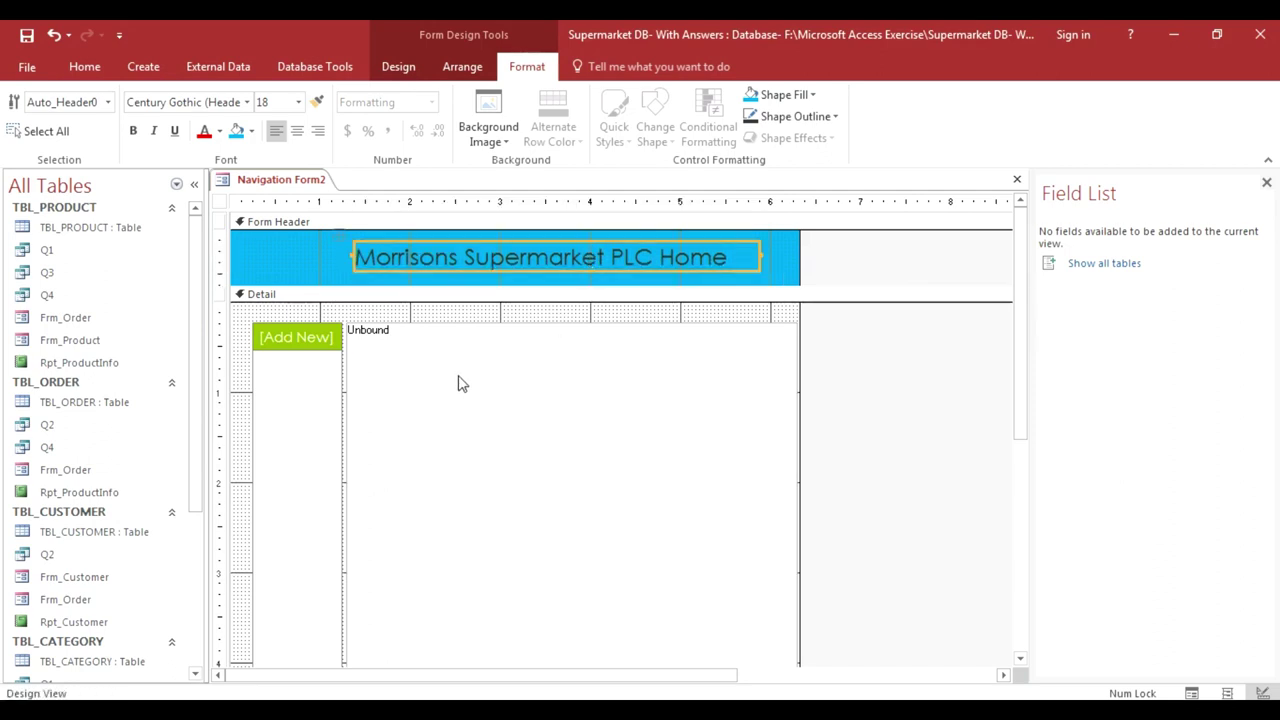
- Fill the Detail section light green and delete the subform
left_click(362, 314)
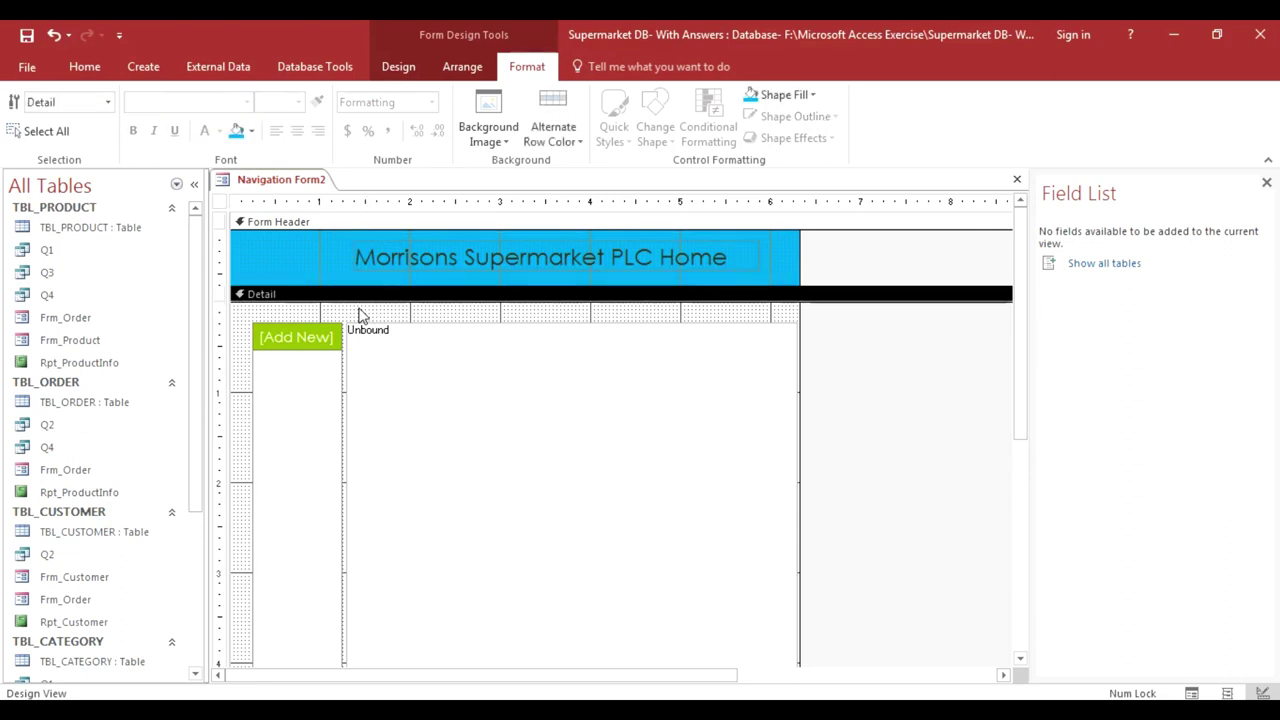
right_click(362, 313)
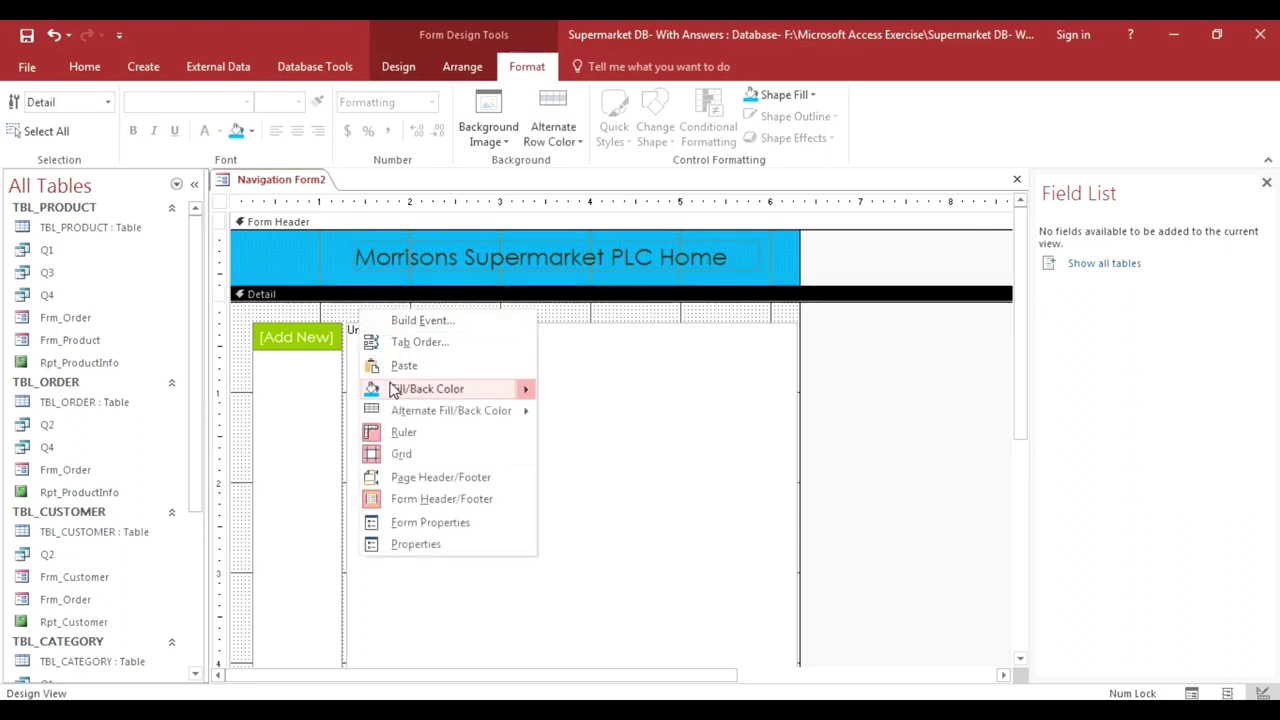
mouse_move(430, 388)
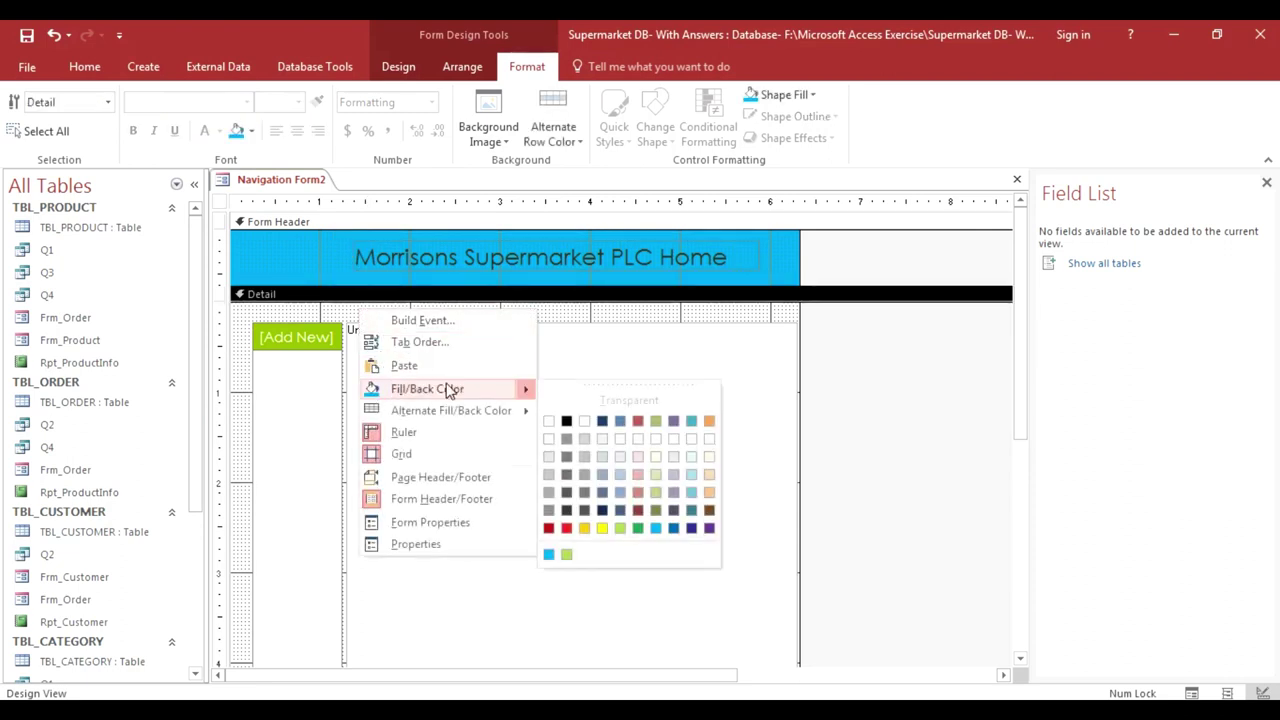
left_click(620, 529)
left_click(441, 328)
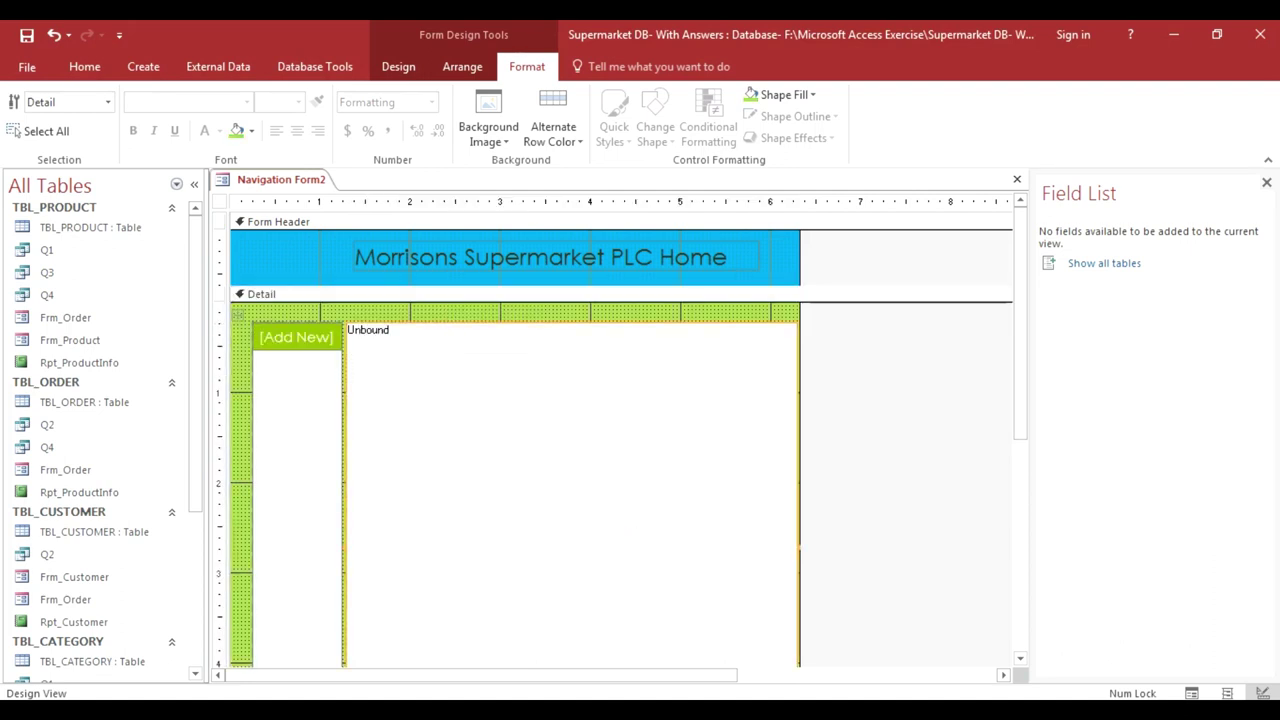
key("Delete")
- Put the shopping picture in the emptied Detail cell
left_click(450, 340)
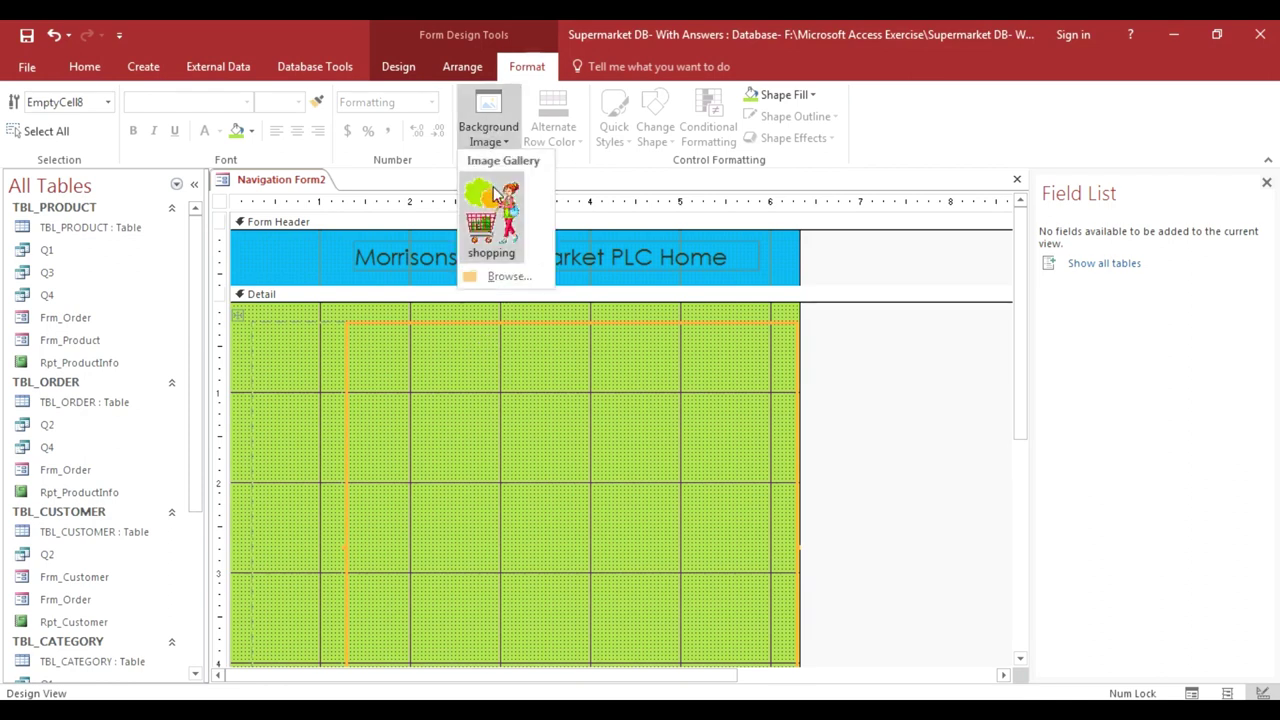
left_click(492, 205)
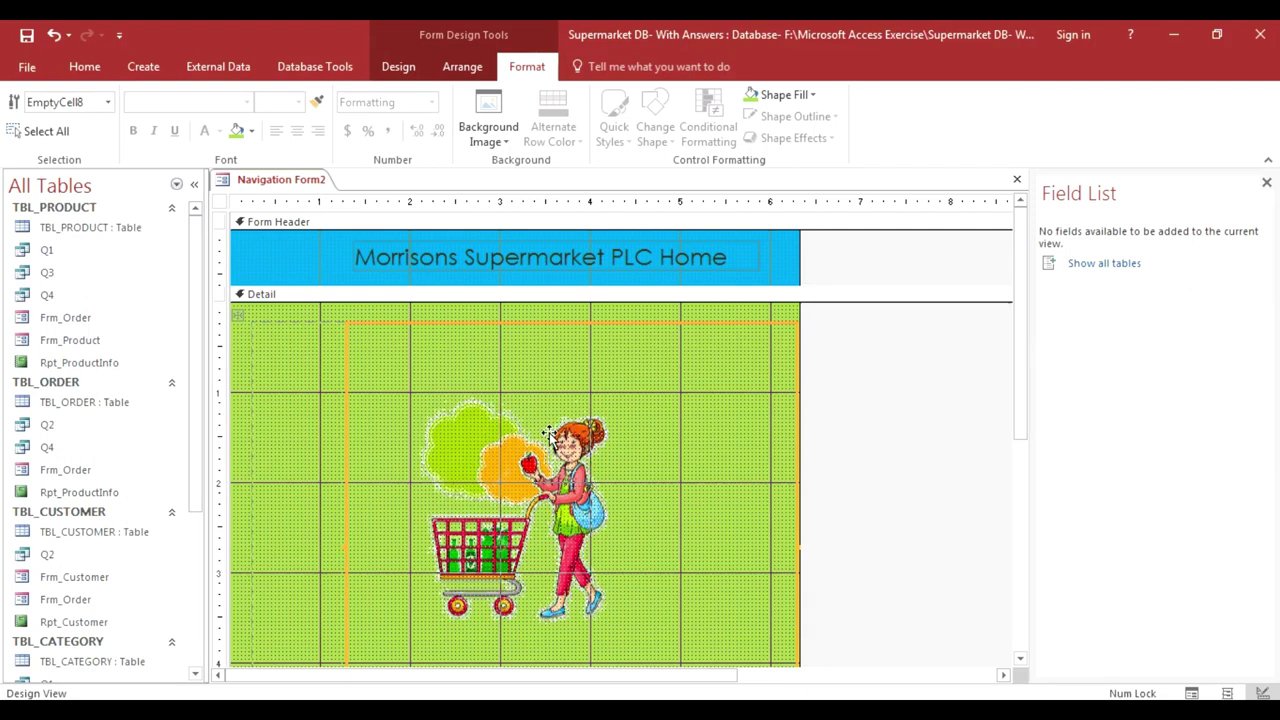
scroll(746, 500, "down", 1)
scroll(743, 480, "down", 1)
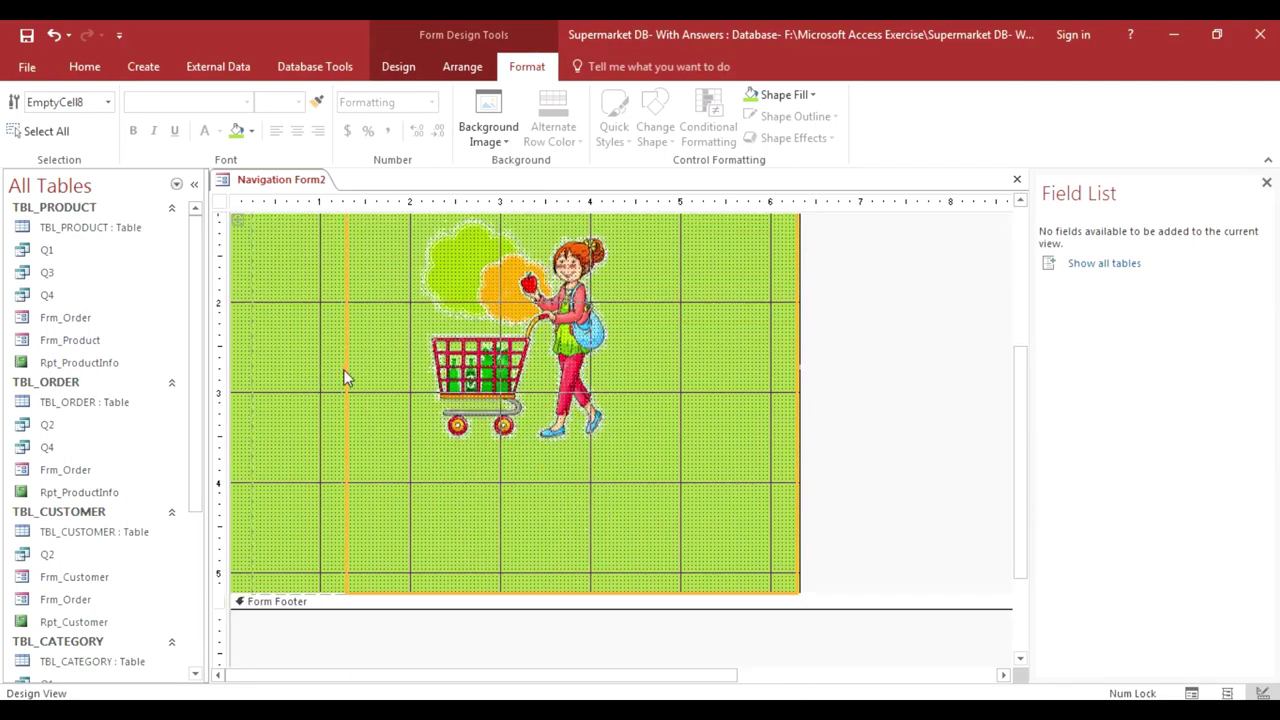
- Narrow the empty layout cell from both sides, then select the left-column empty cell
left_click_drag(346, 370, 437, 368)
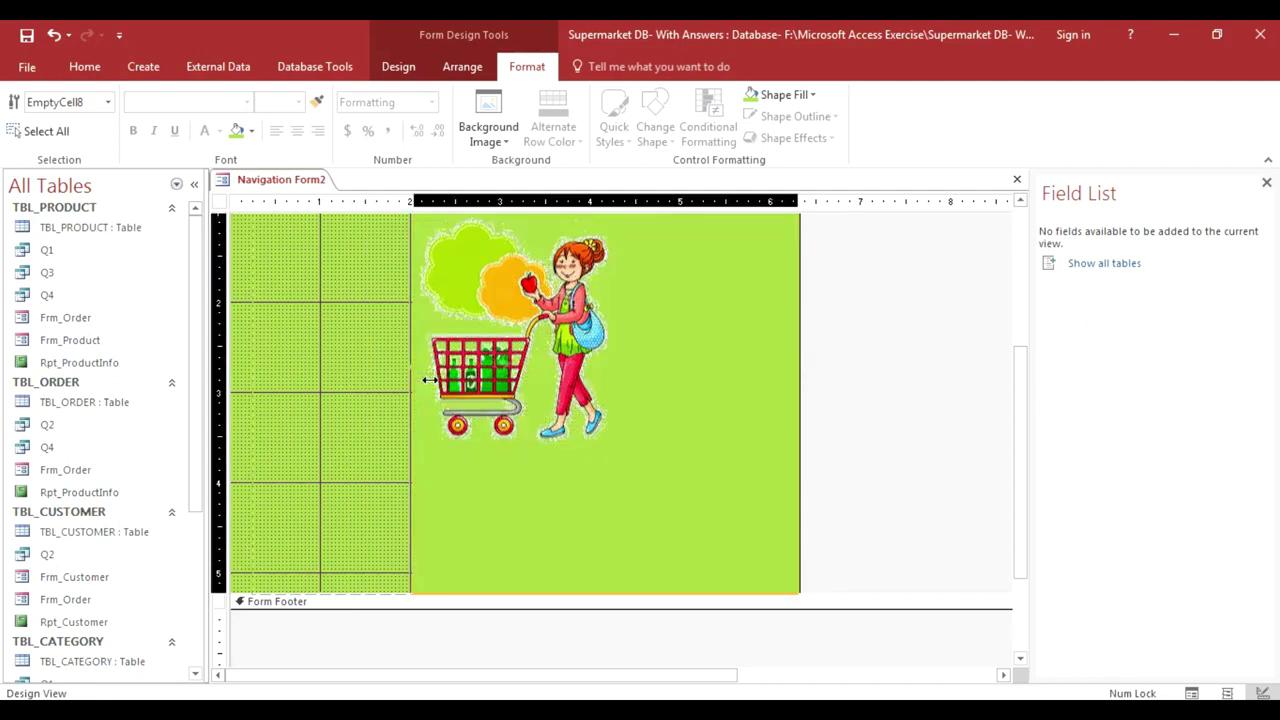
scroll(687, 420, "up", 2)
scroll(769, 437, "down", 2)
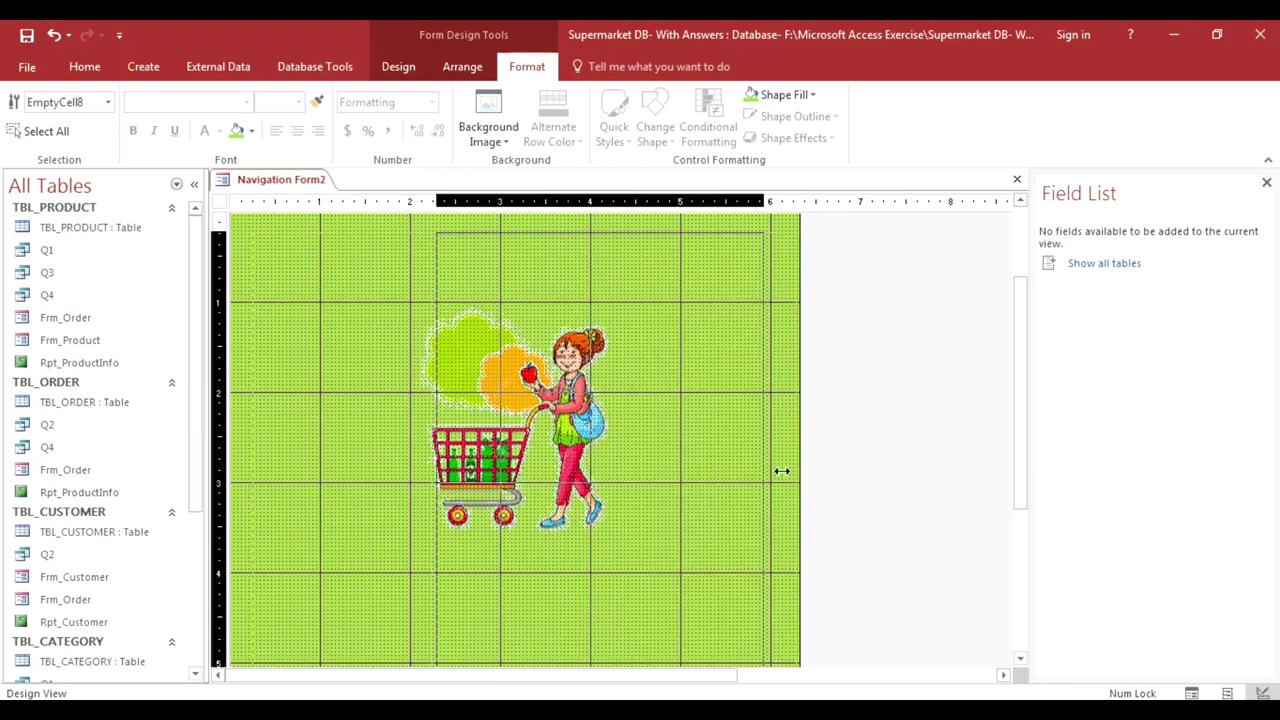
left_click_drag(810, 469, 720, 474)
scroll(654, 477, "down", 4)
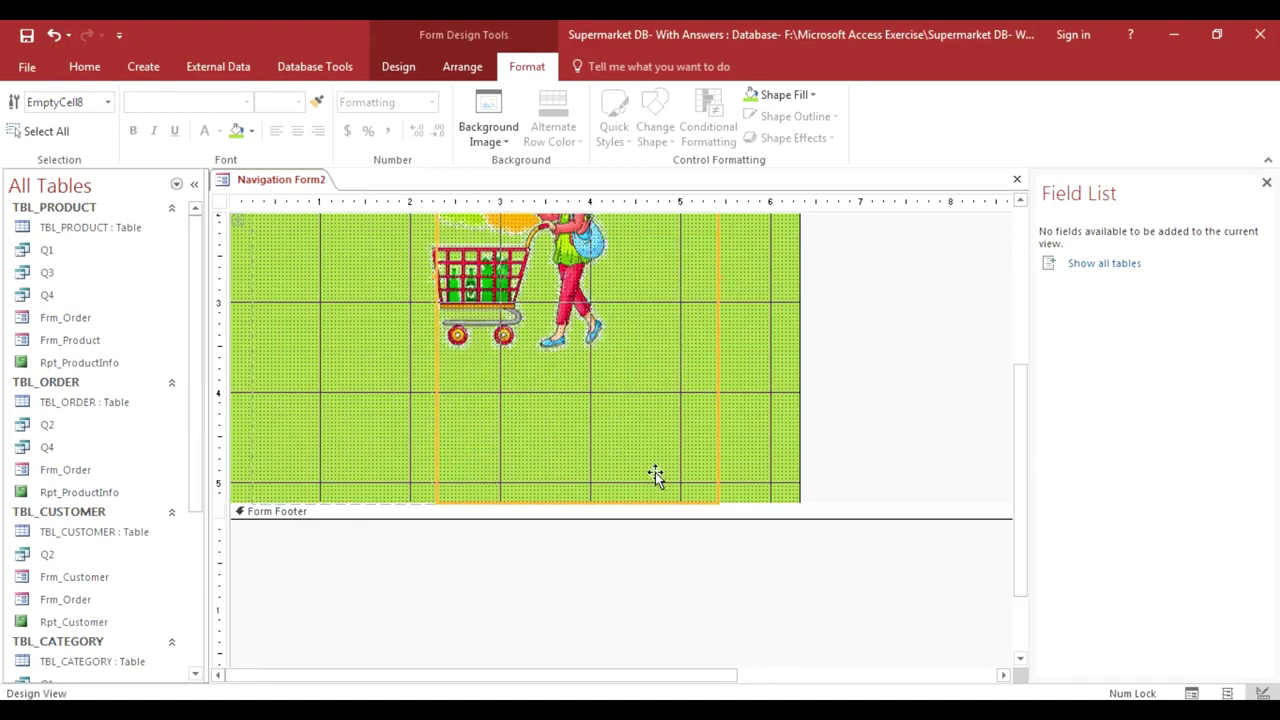
left_click_drag(589, 510, 591, 488)
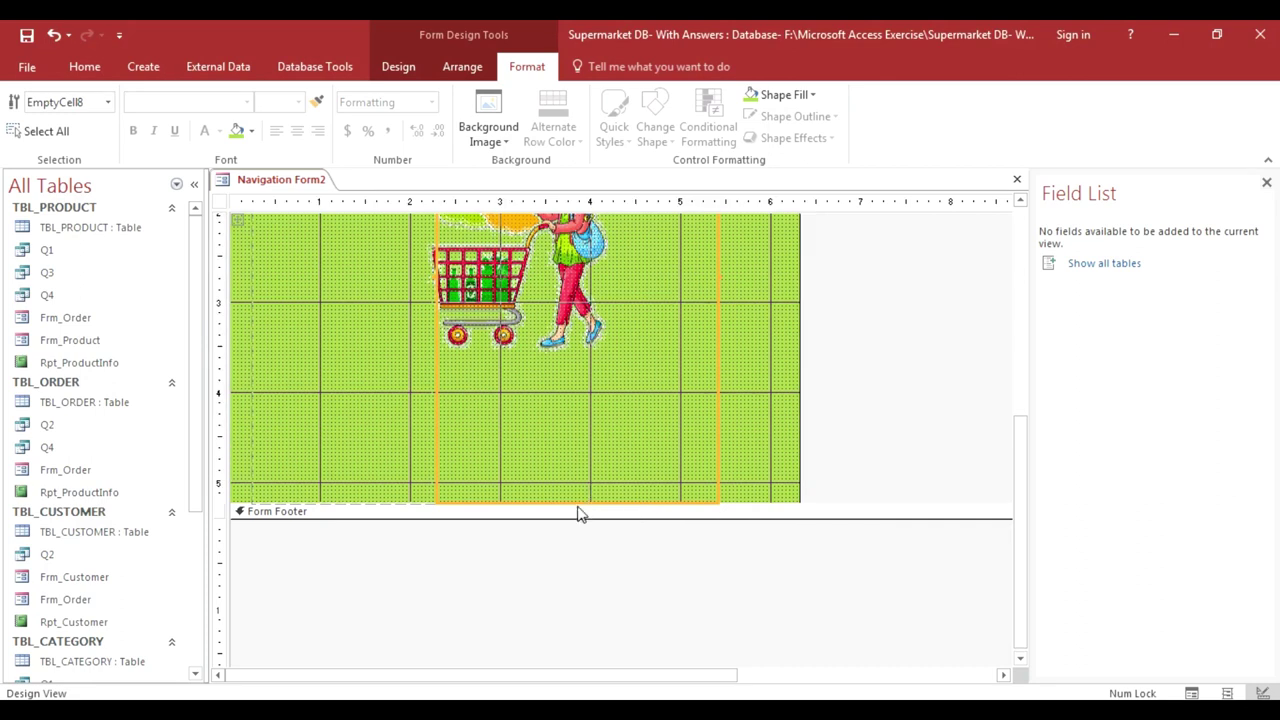
left_click(414, 363)
scroll(414, 363, "up", 6)
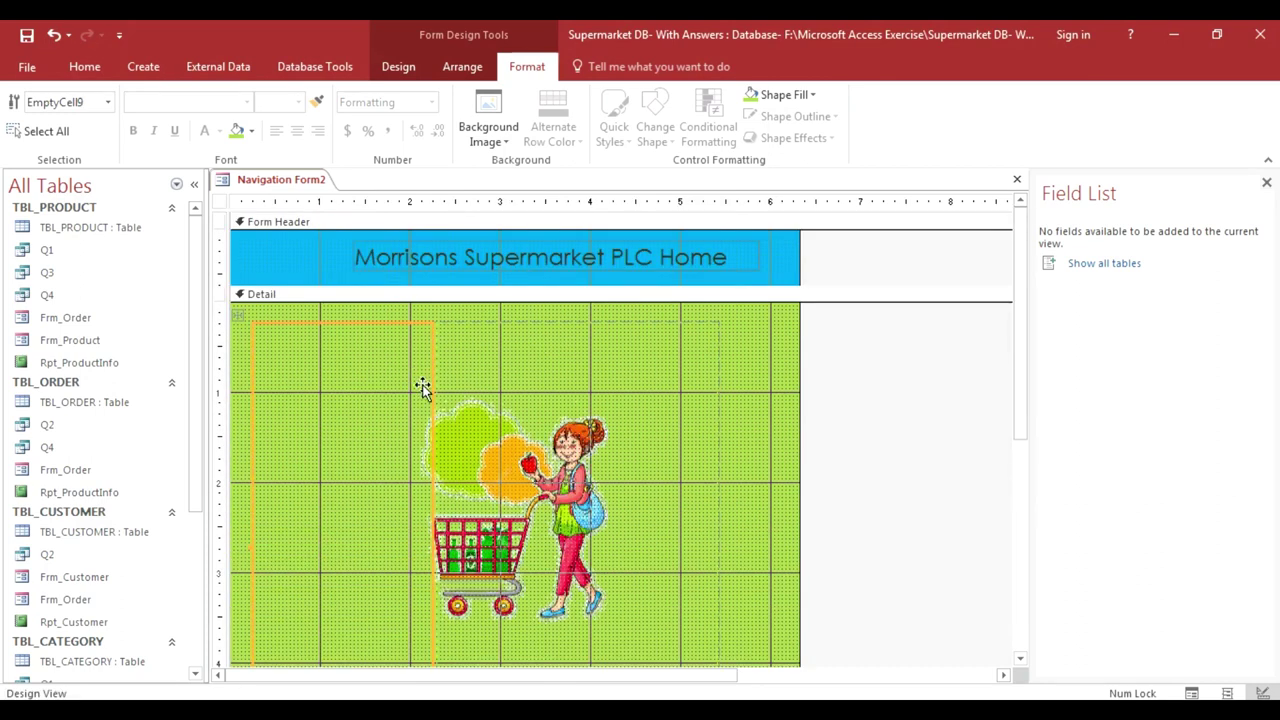
- Draw a button that opens Frm_Customer showing all records
left_click(437, 70)
left_click(398, 68)
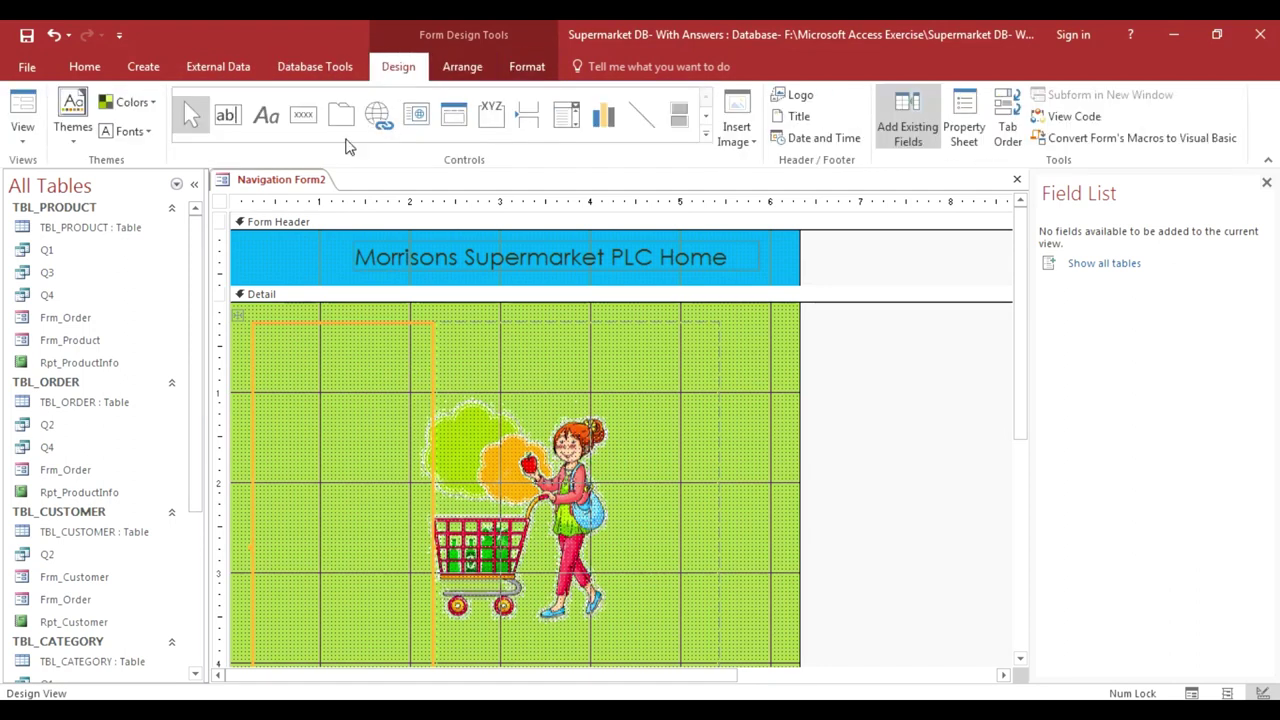
left_click(306, 116)
left_click(287, 354)
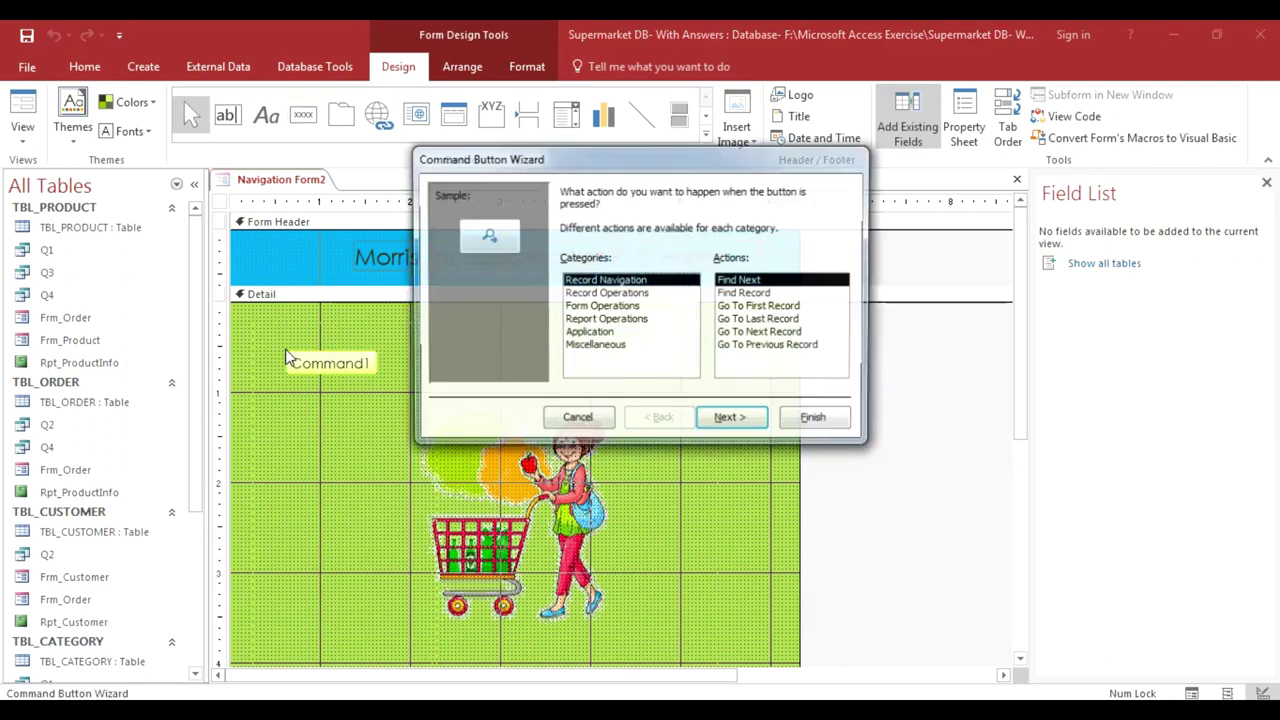
left_click(573, 308)
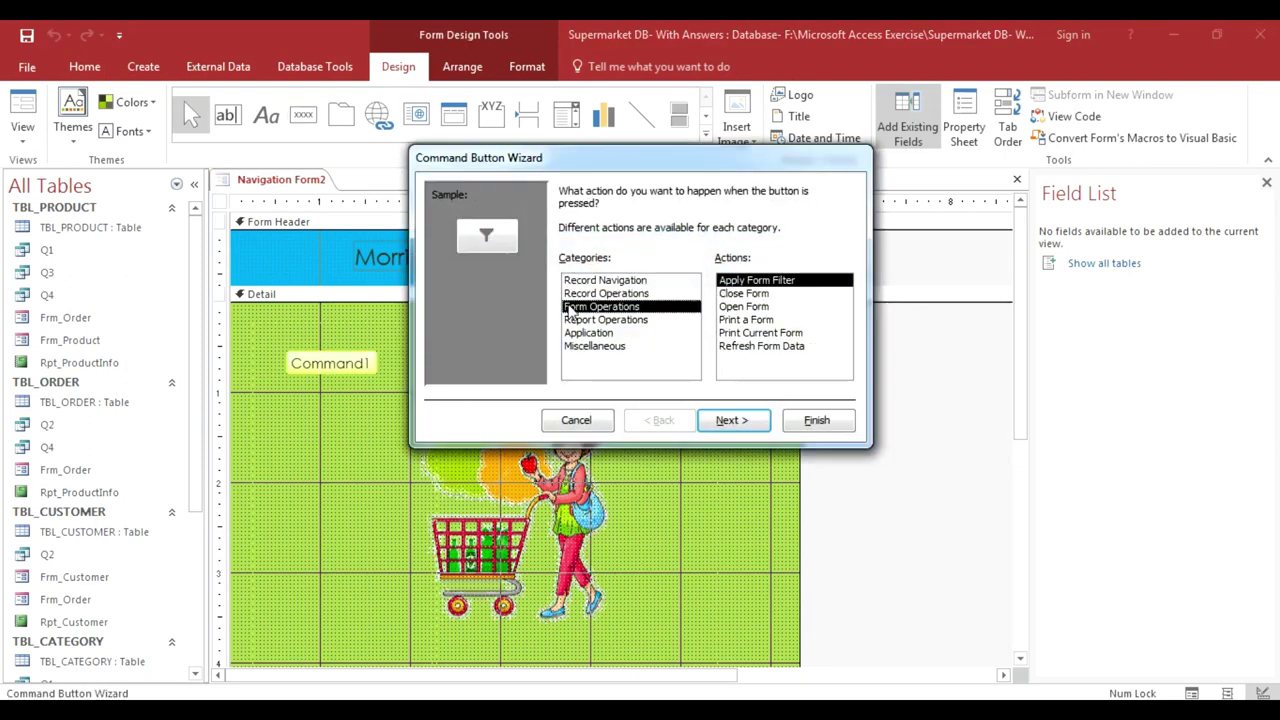
left_click(737, 306)
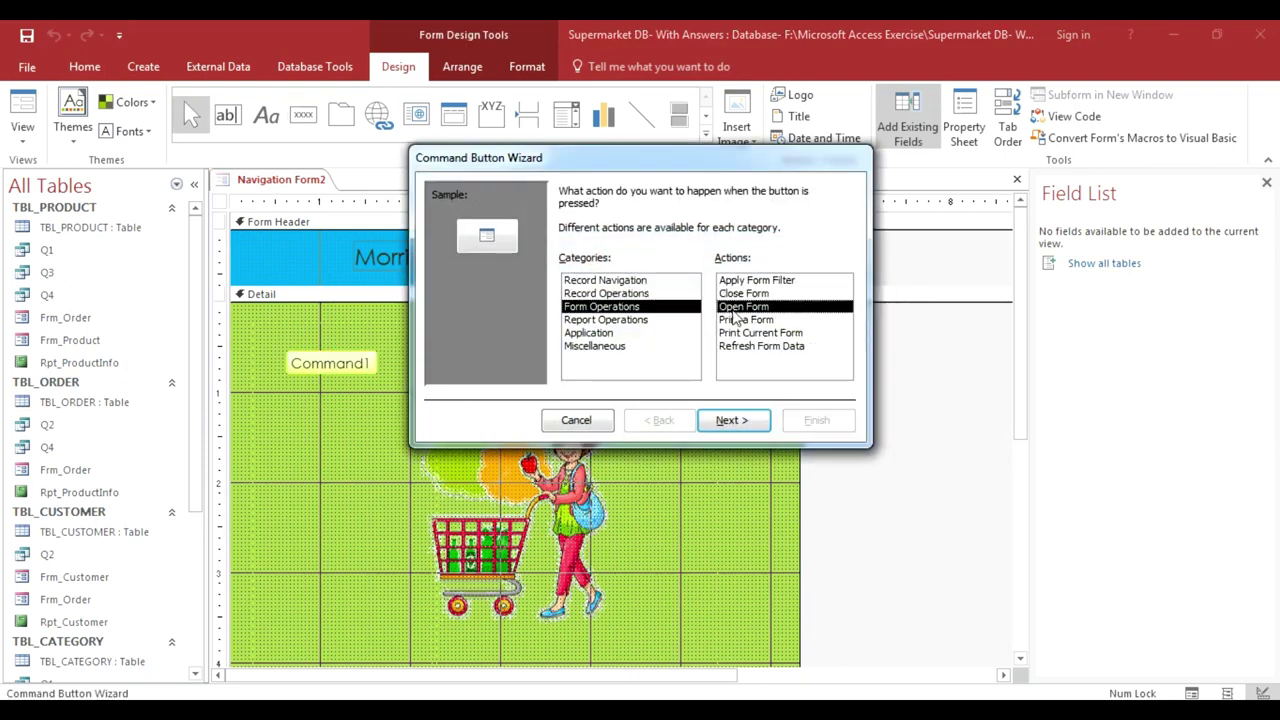
left_click(730, 420)
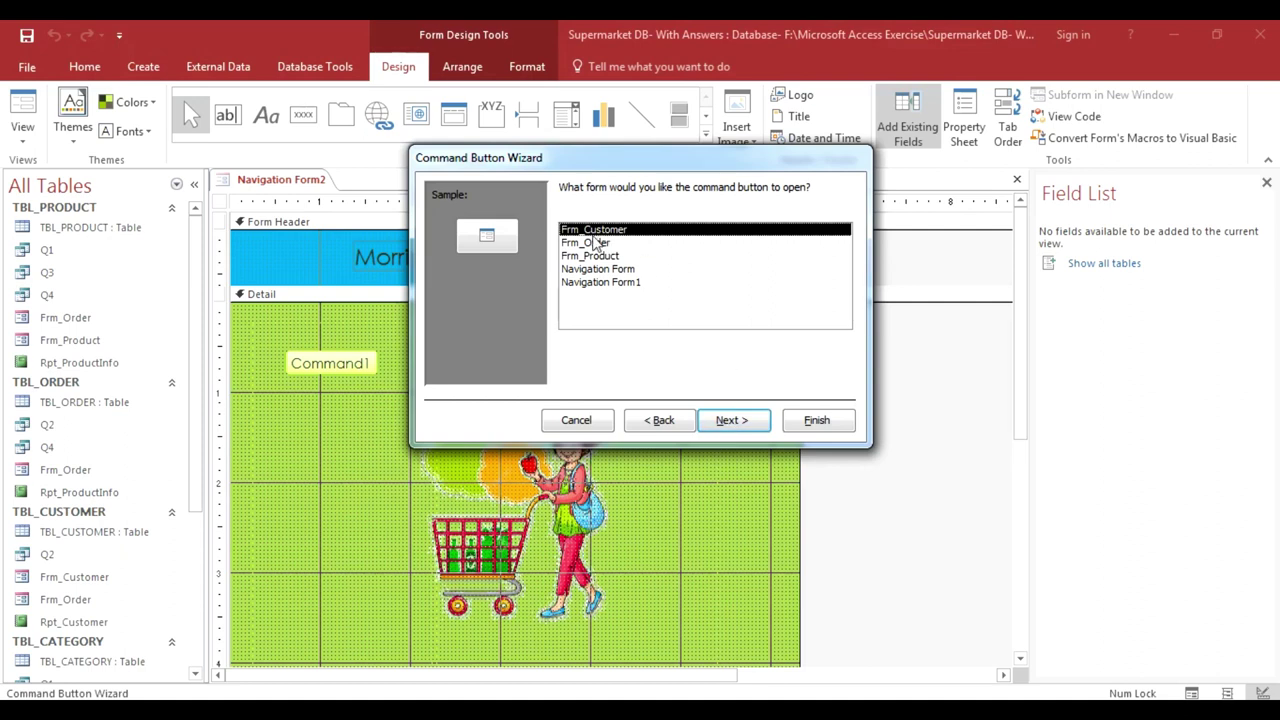
left_click(728, 420)
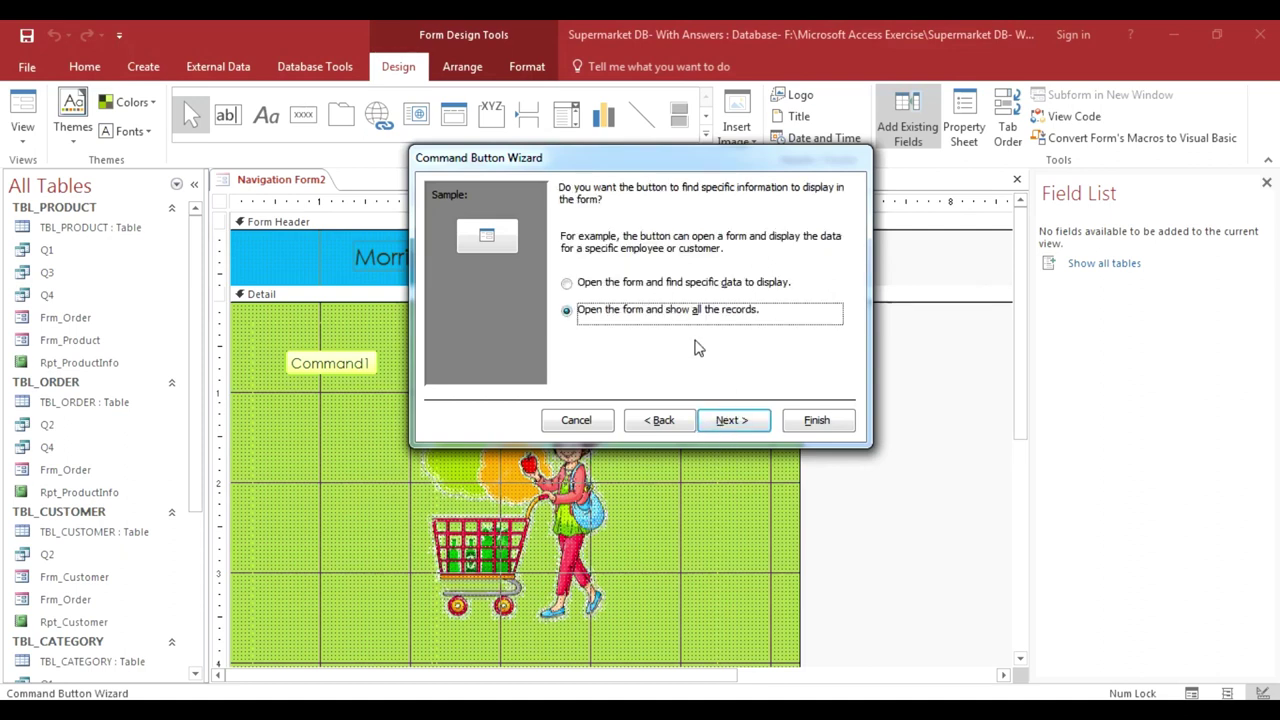
left_click(731, 420)
- Give the button the text caption 'Open Customer Form' and finish the wizard
left_click(566, 268)
left_click(692, 272)
key("BackSpace")
key("BackSpace")
key("BackSpace")
key("BackSpace")
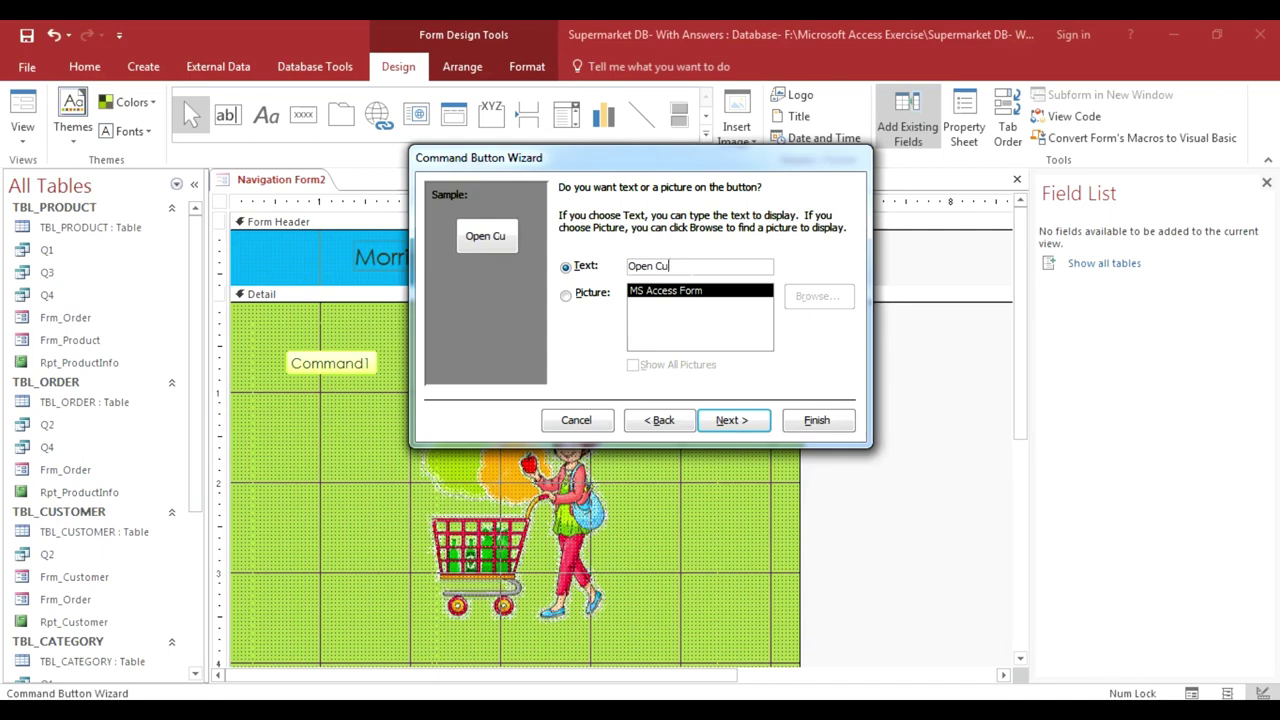
type("stomer ")
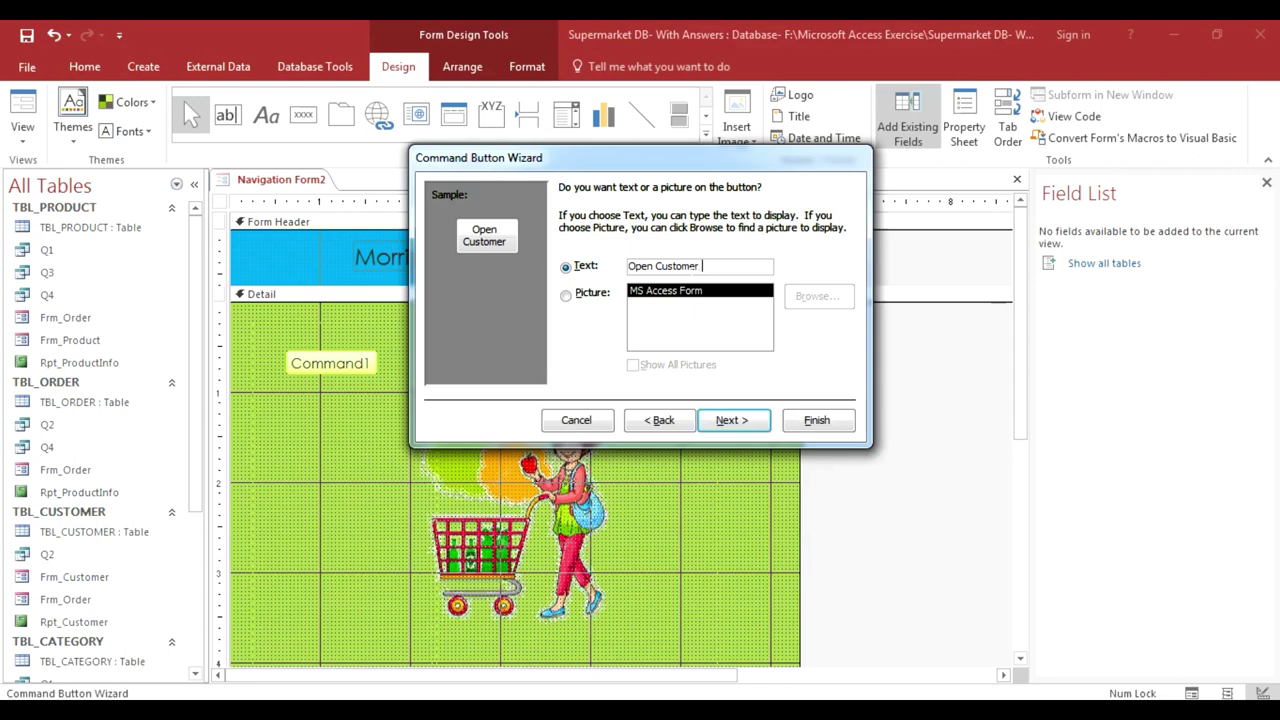
type("Fo")
type("rm")
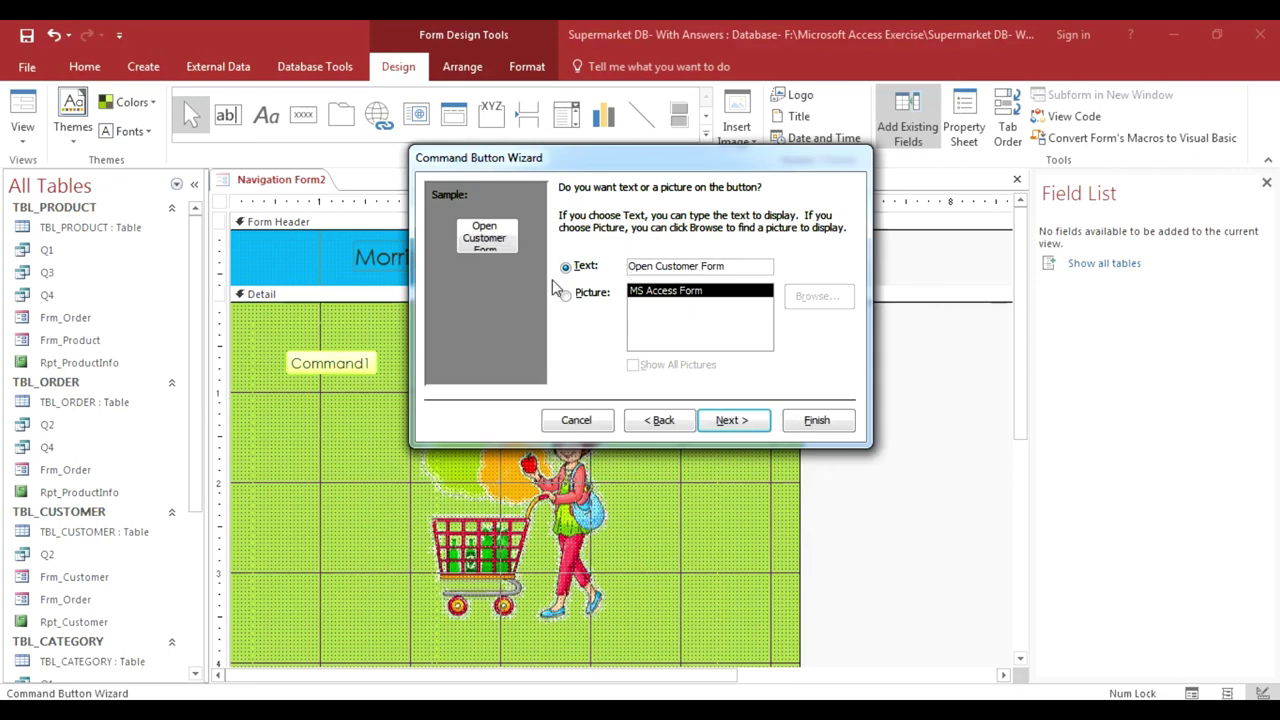
left_click(728, 420)
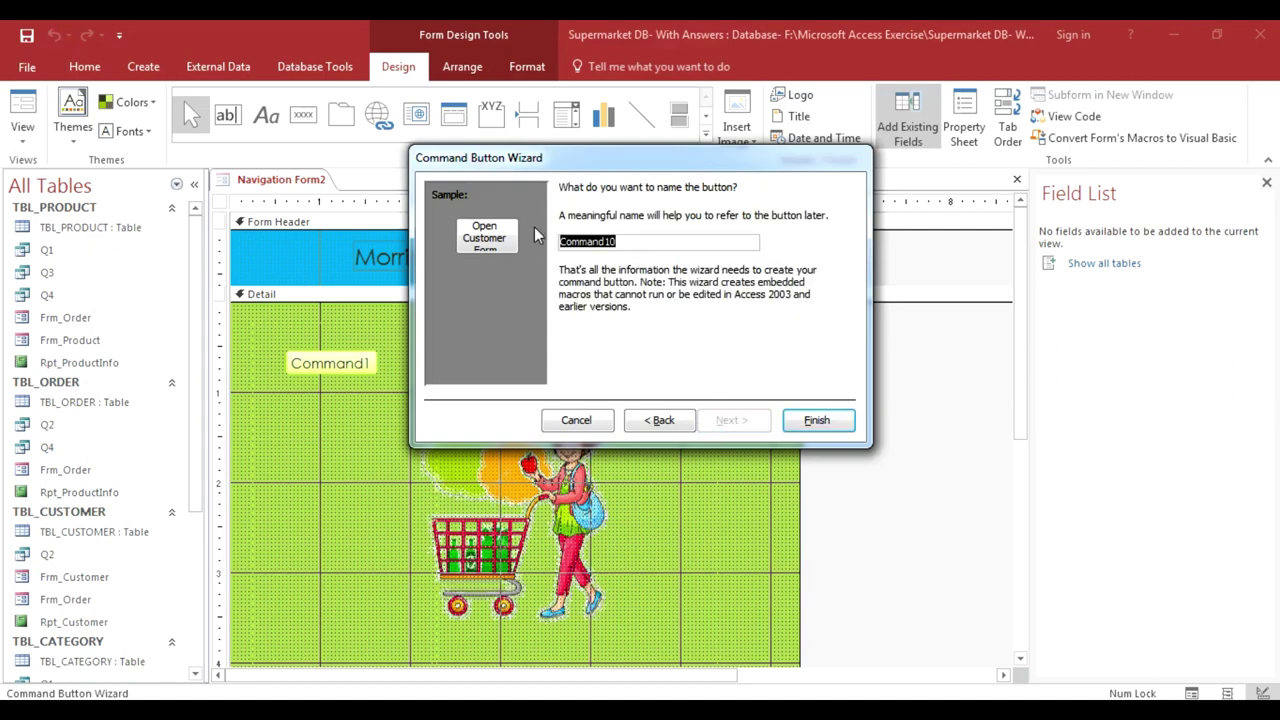
left_click(810, 421)
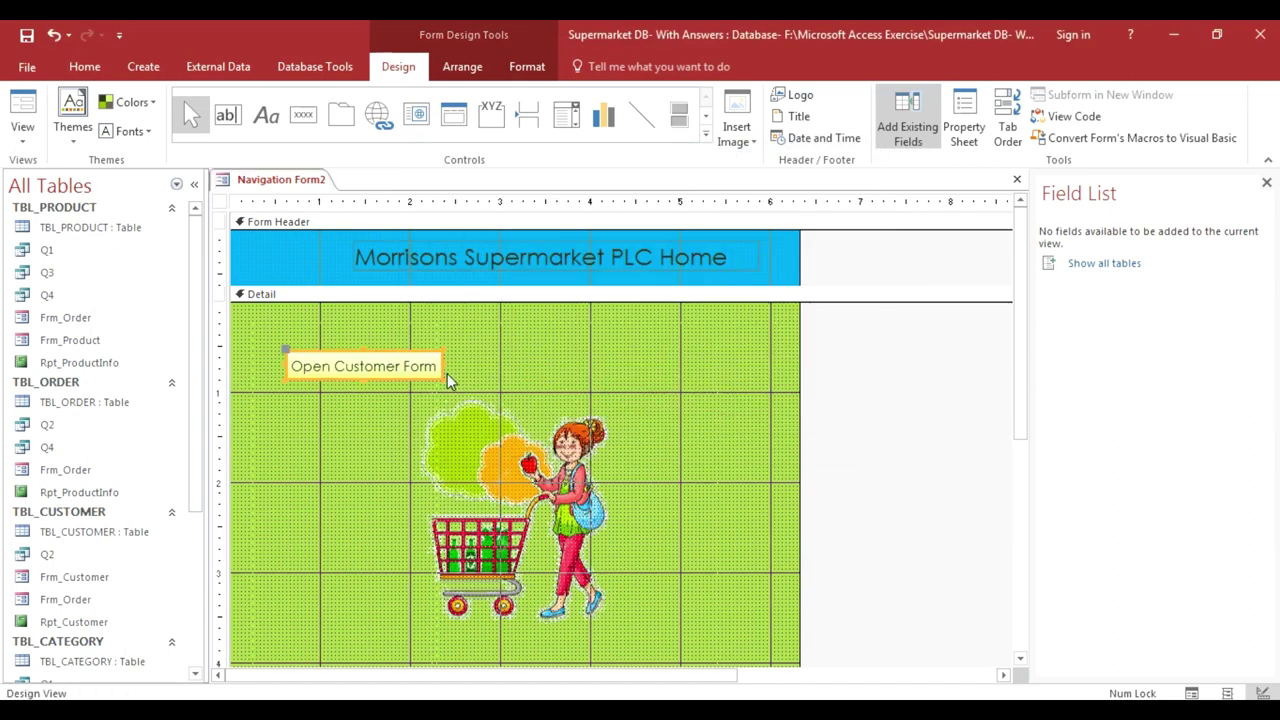
- Widen the Open Customer Form button and move it up and left
mouse_move(442, 384)
left_mouse_down()
mouse_move(425, 405)
mouse_move(405, 397)
mouse_move(422, 384)
left_mouse_up()
left_click_drag(288, 386, 260, 386)
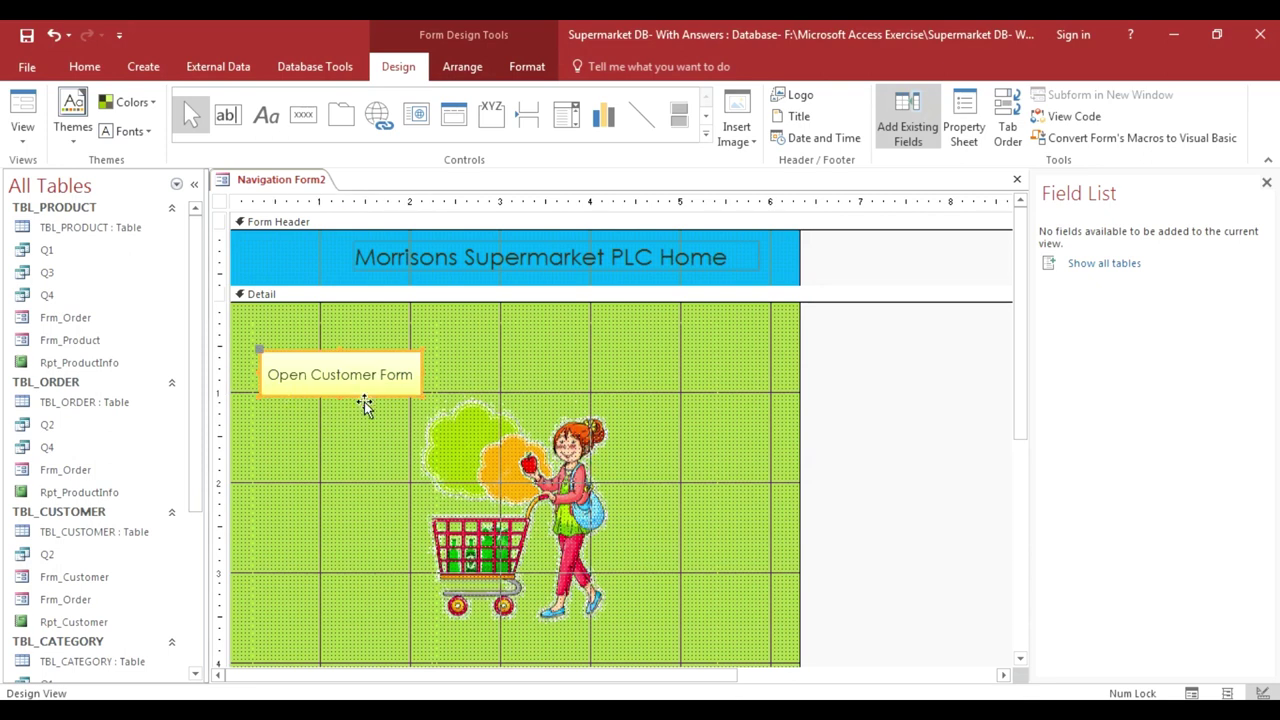
left_click_drag(364, 403, 355, 399)
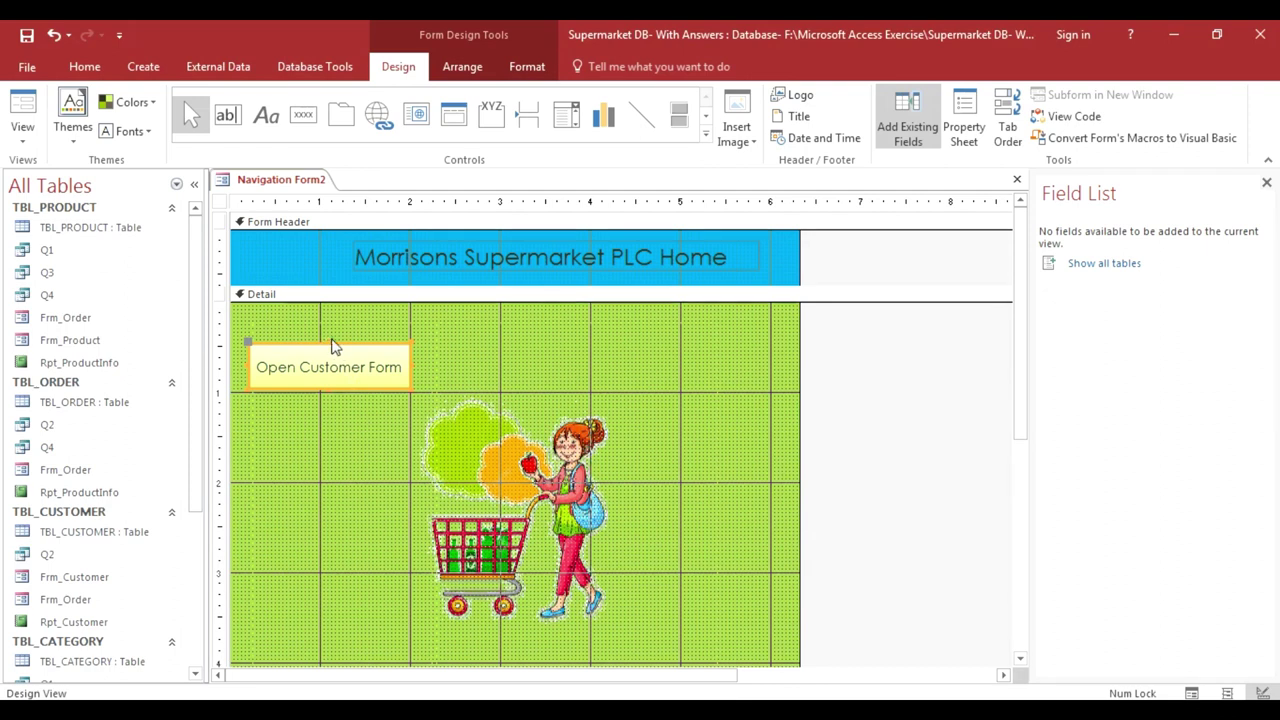
left_click(328, 410)
left_click(300, 115)
- Add a button opening Frm_Order with all records, captioned 'Open Order Information Form'
left_click(280, 411)
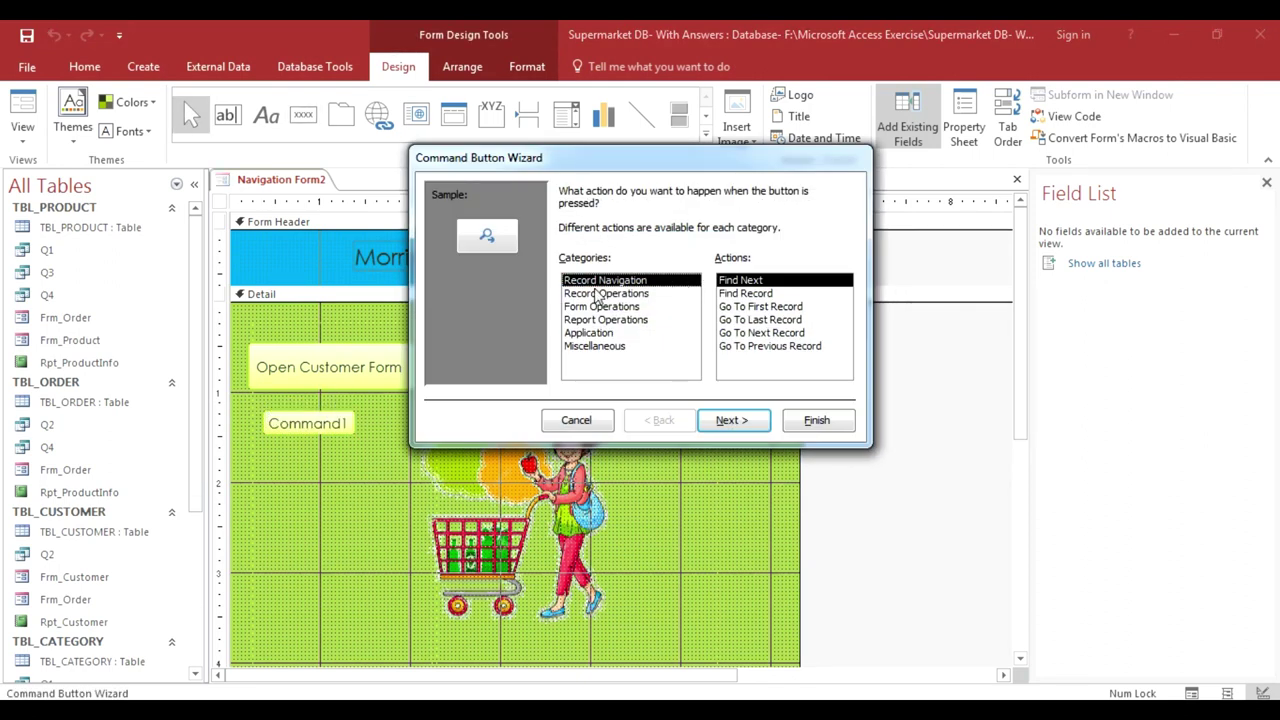
left_click(575, 306)
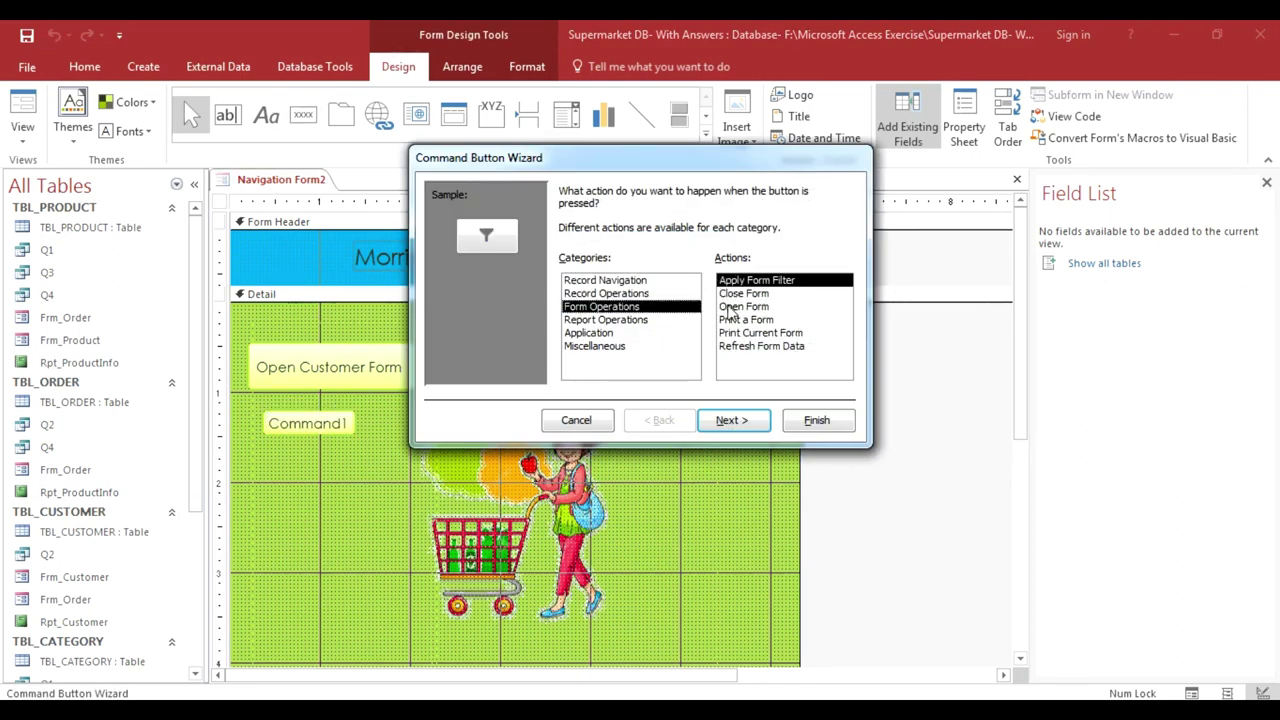
left_click(733, 307)
left_click(731, 421)
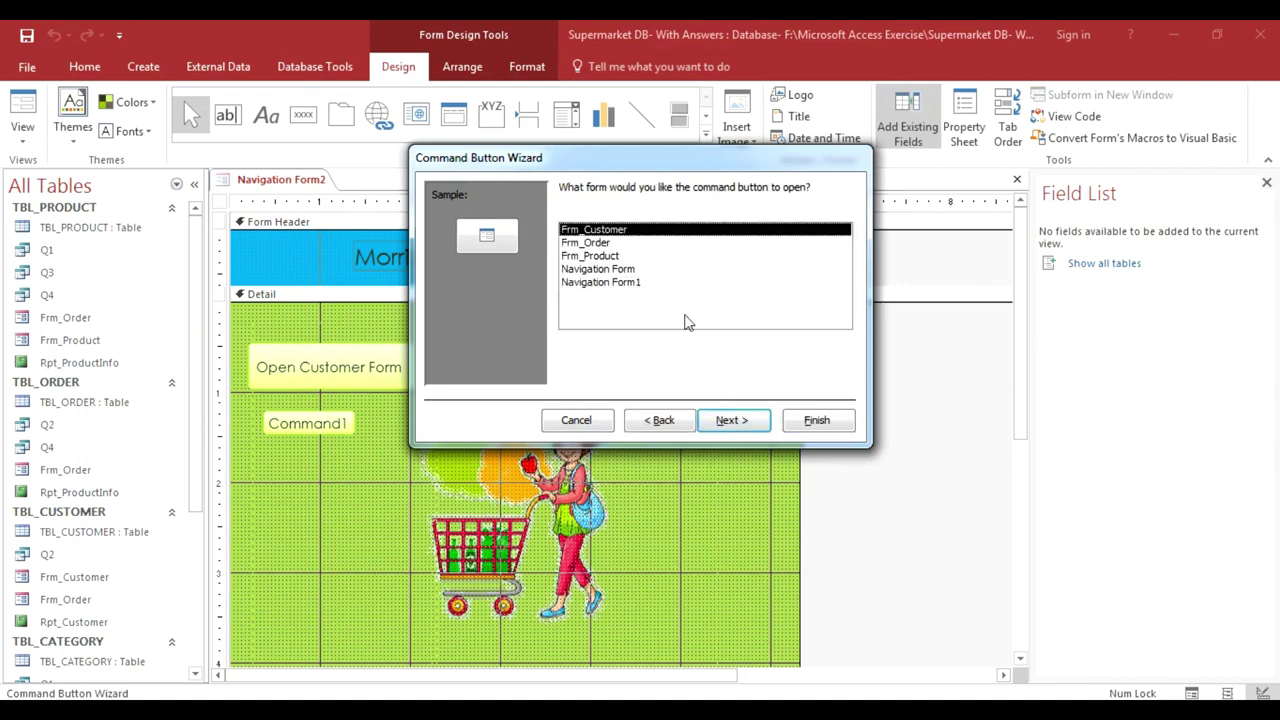
left_click(580, 246)
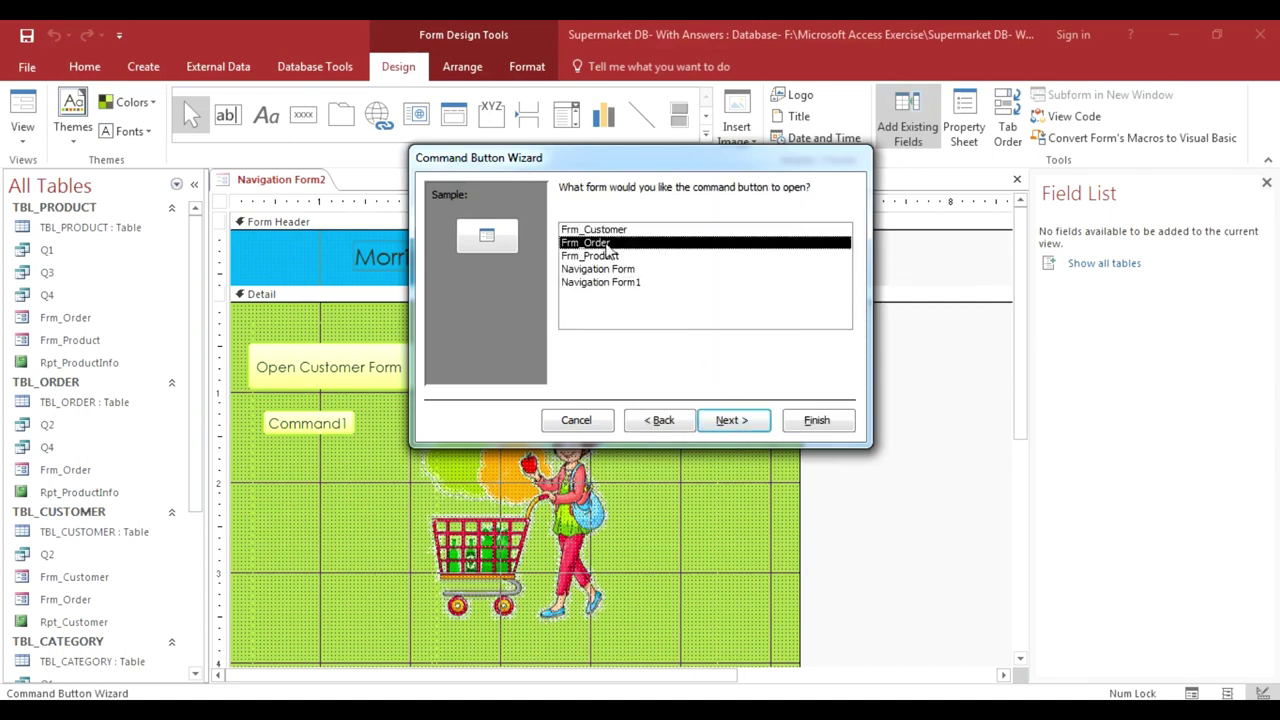
left_click(729, 421)
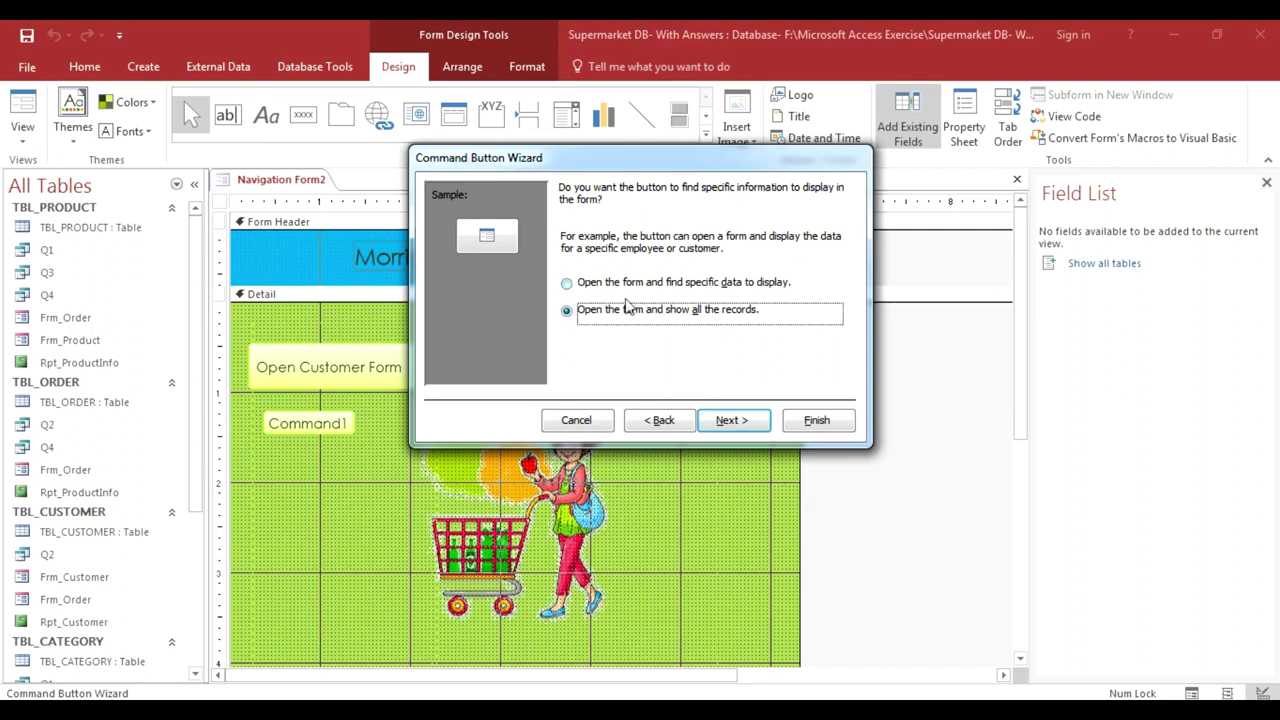
left_click(728, 424)
left_click(580, 267)
key("BackSpace")
key("BackSpace")
key("BackSpace")
type("der")
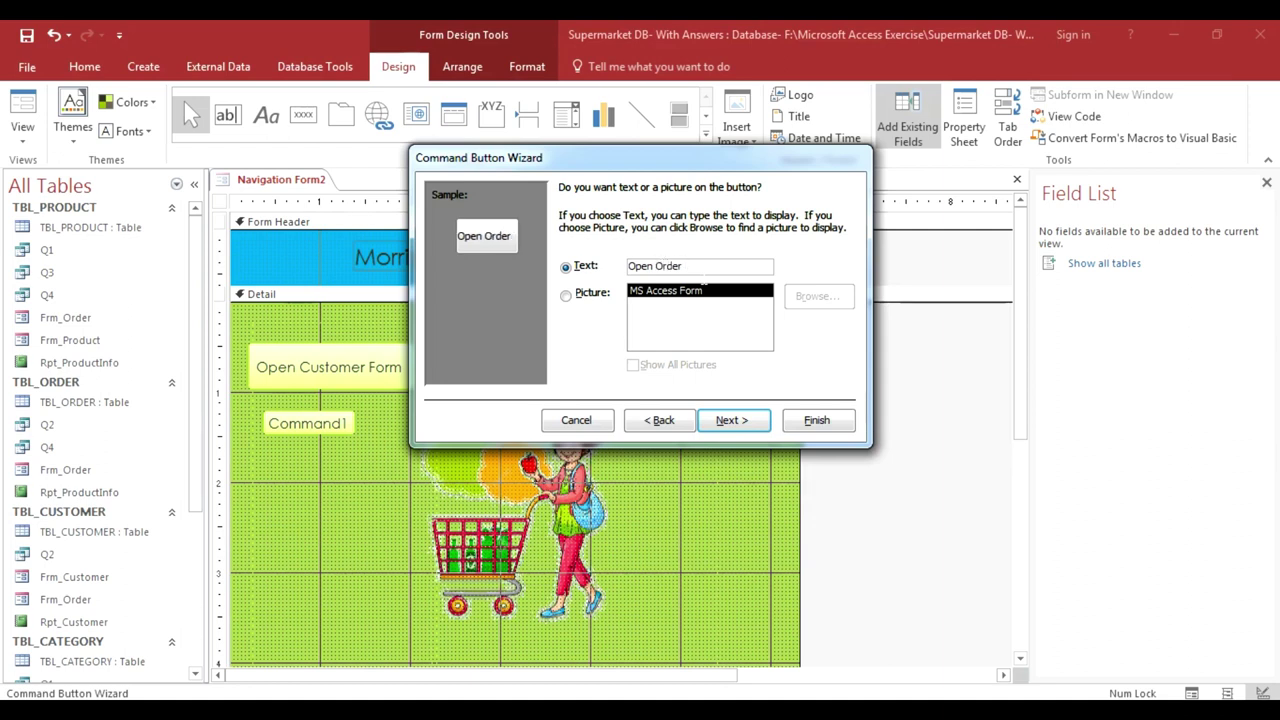
type(" Information Form")
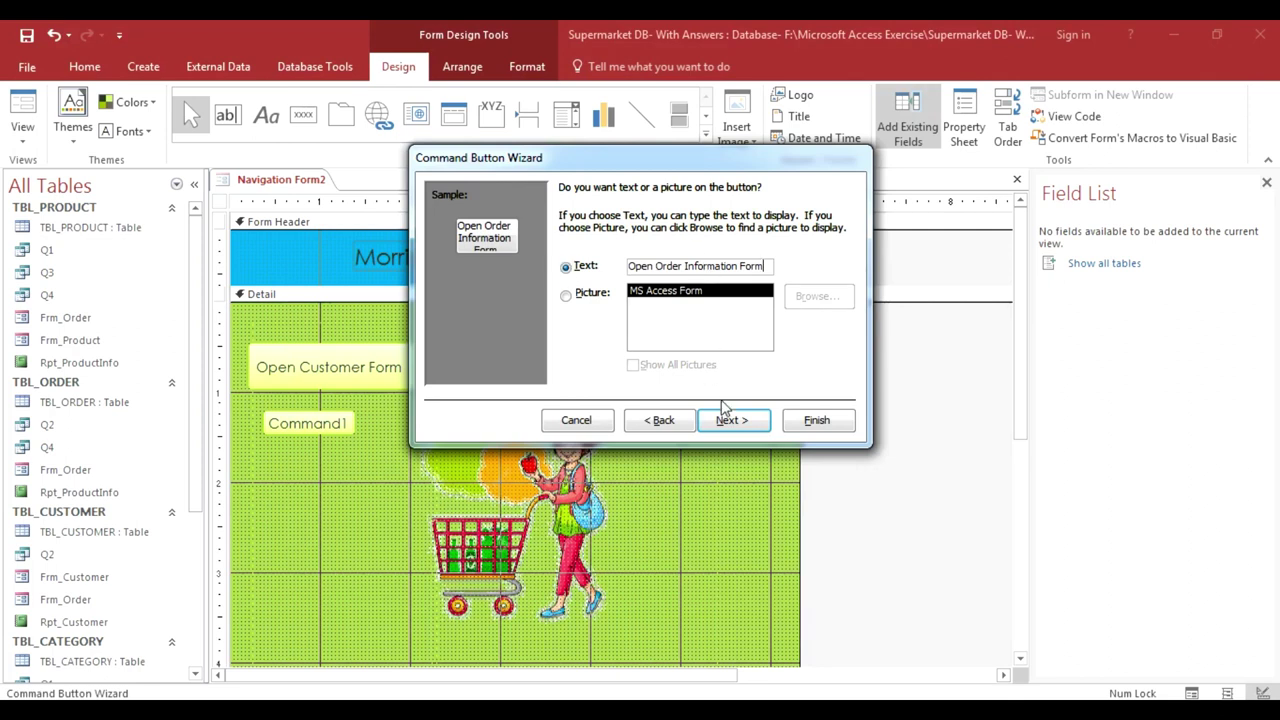
left_click(726, 410)
left_click(816, 420)
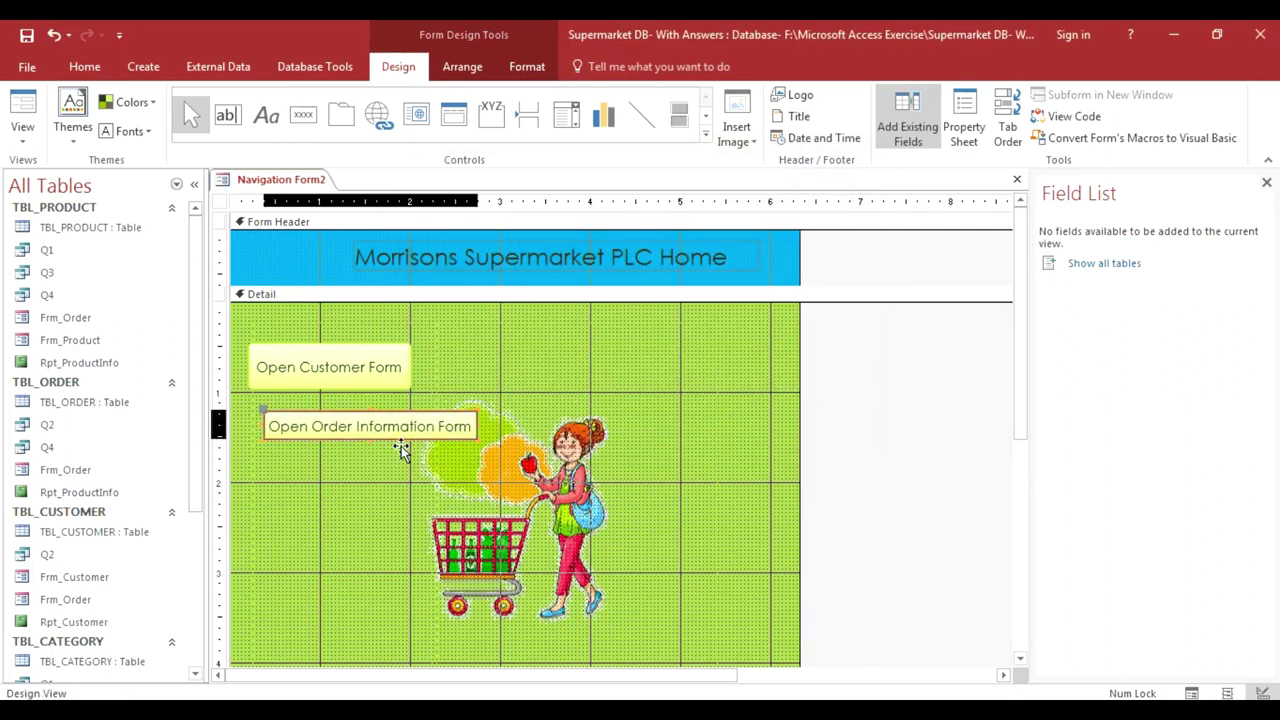
- Line the order button up under the customer button and narrow it to match
left_click_drag(371, 443, 353, 436)
mouse_move(462, 425)
left_mouse_down()
mouse_move(411, 425)
mouse_move(342, 473)
left_mouse_up()
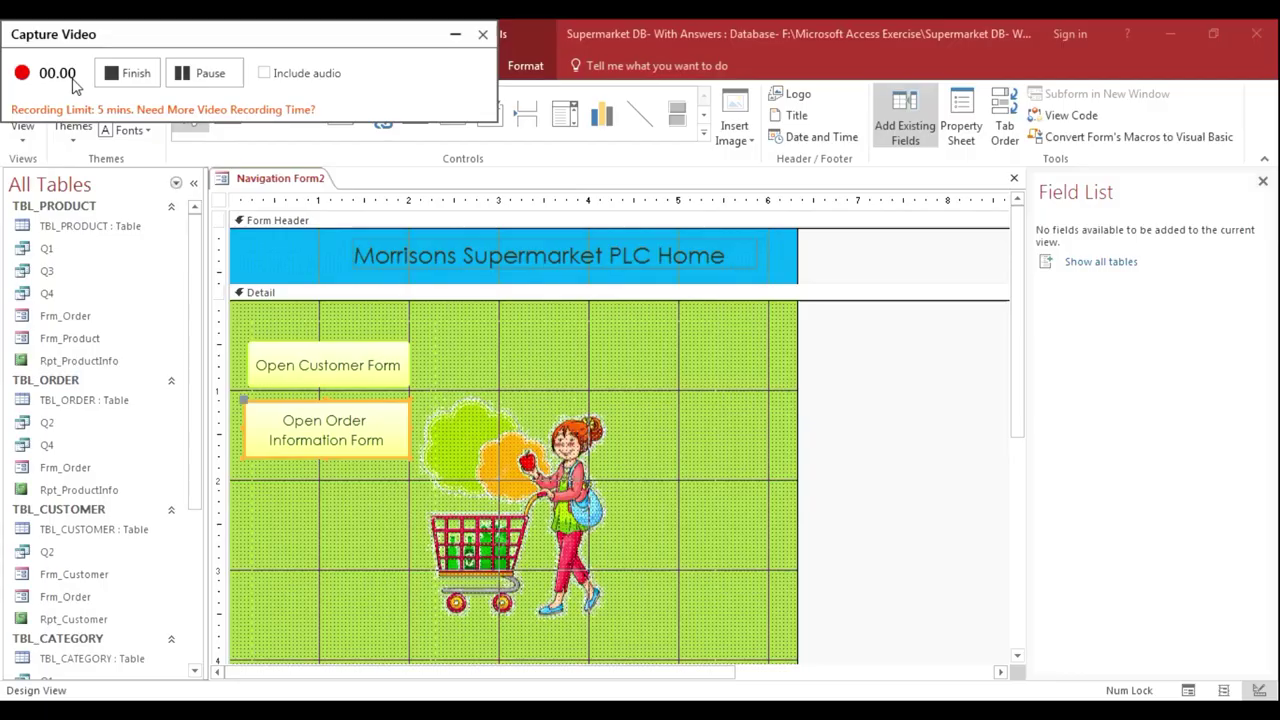
left_click(461, 37)
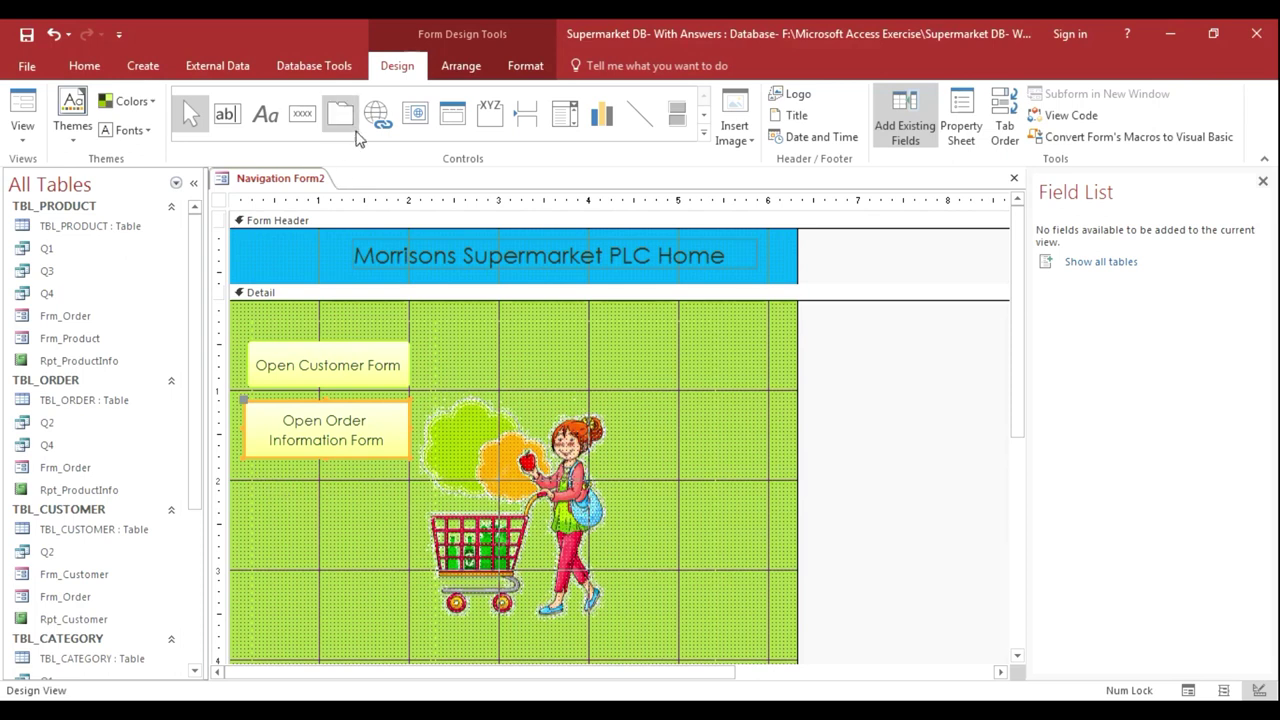
- Draw a third button below the others and set it to open Frm_Product showing all records
left_click(302, 113)
left_click(252, 482)
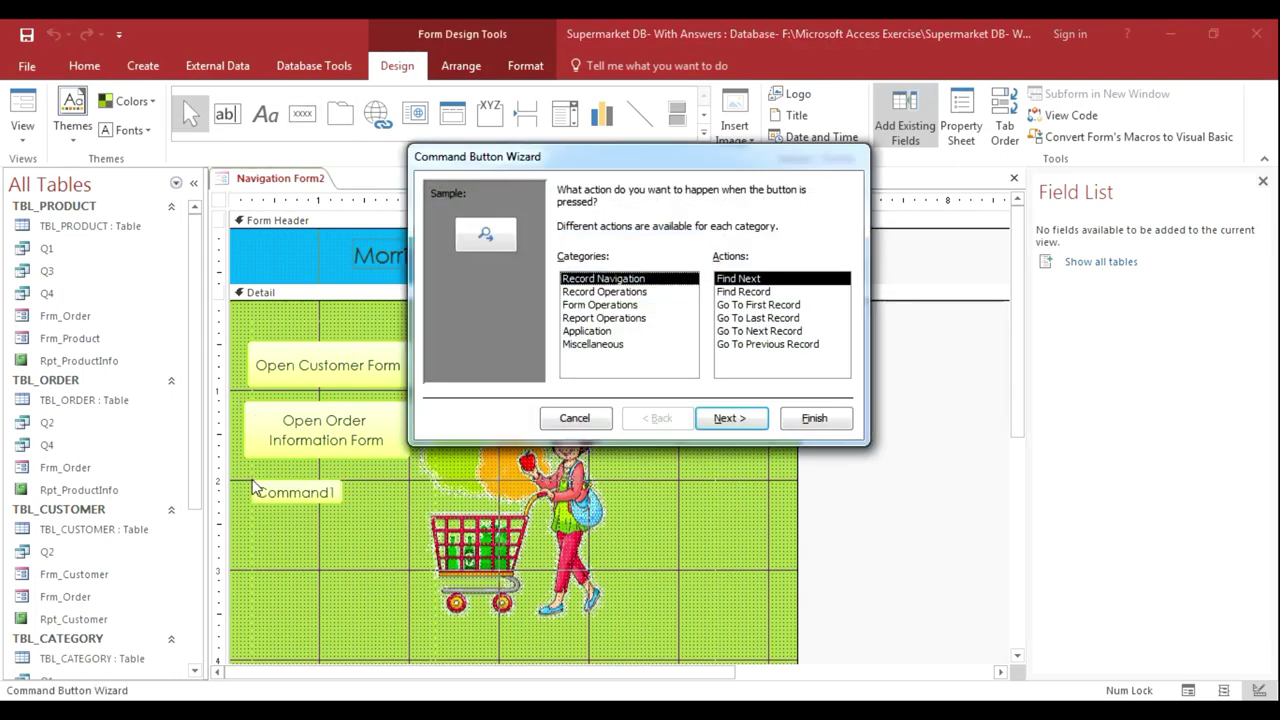
left_click(574, 305)
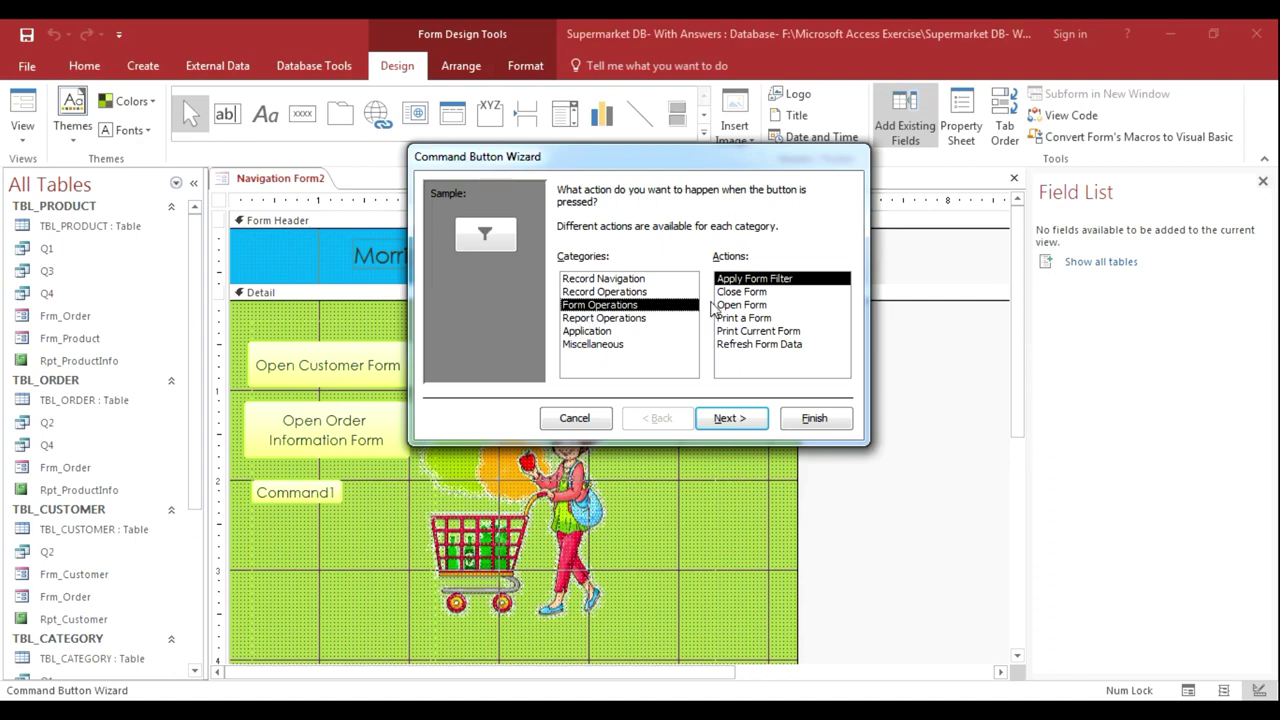
left_click(741, 304)
left_click(729, 419)
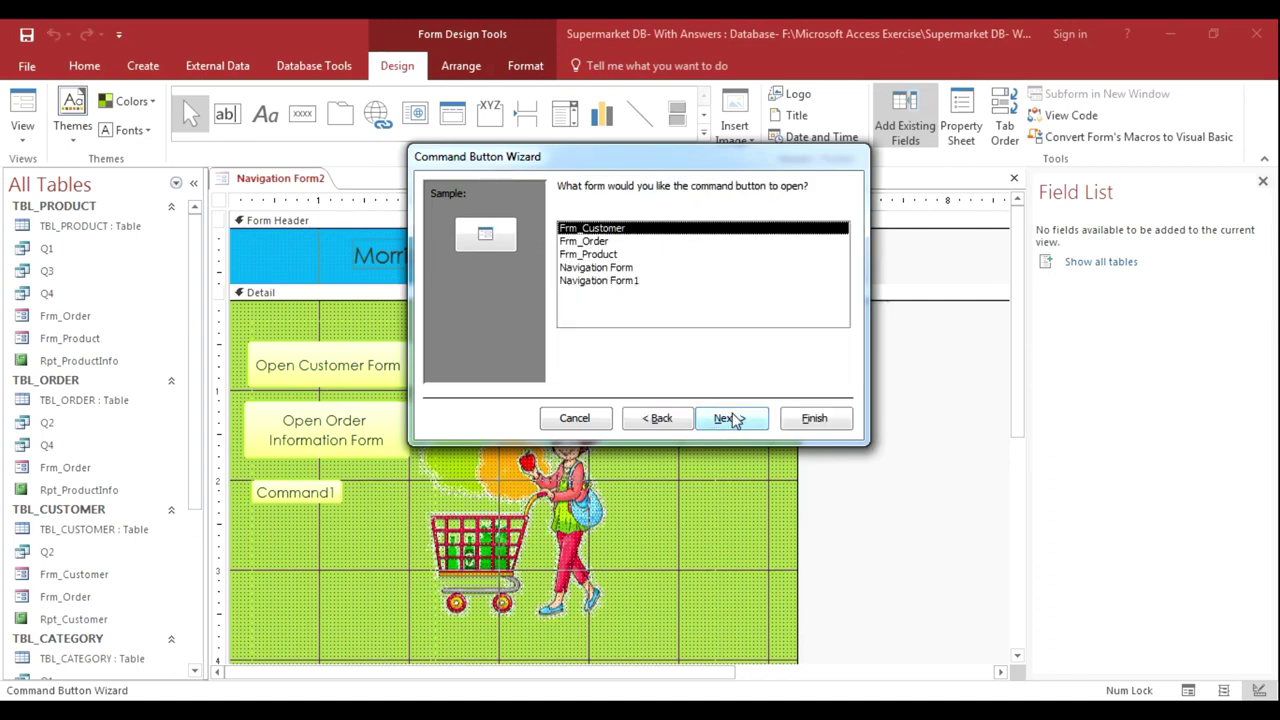
left_click(598, 255)
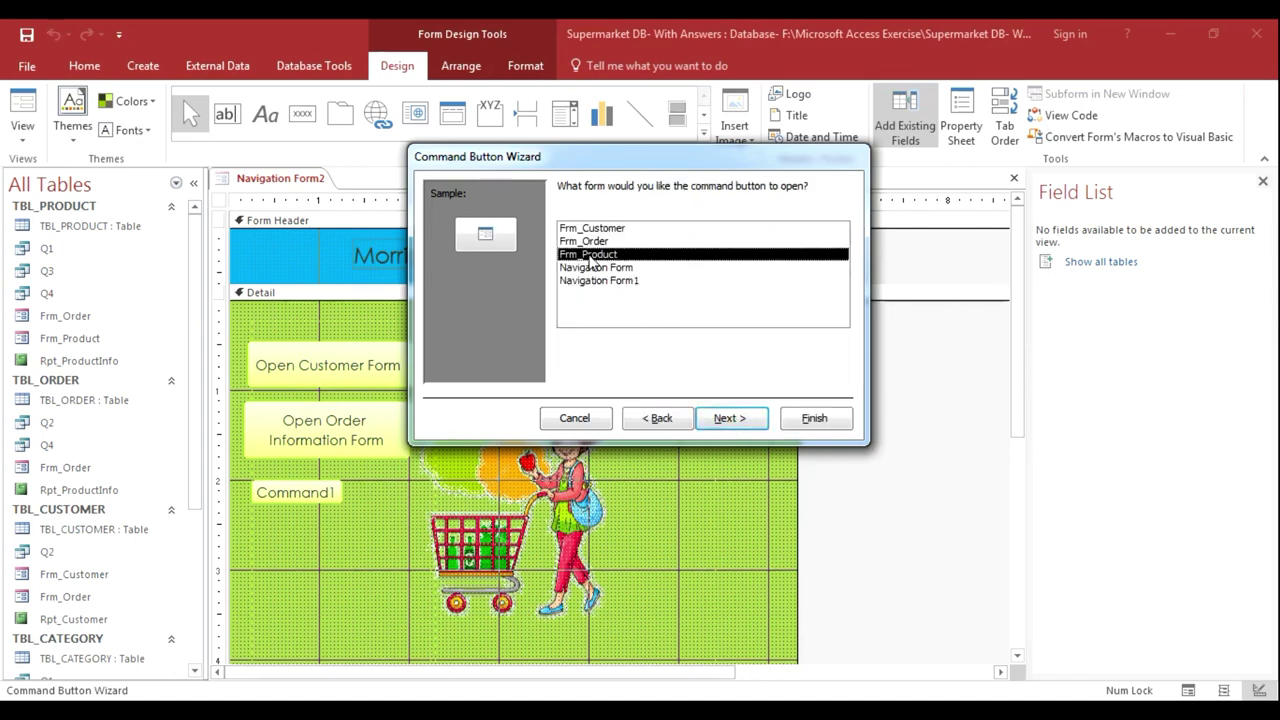
left_click(728, 419)
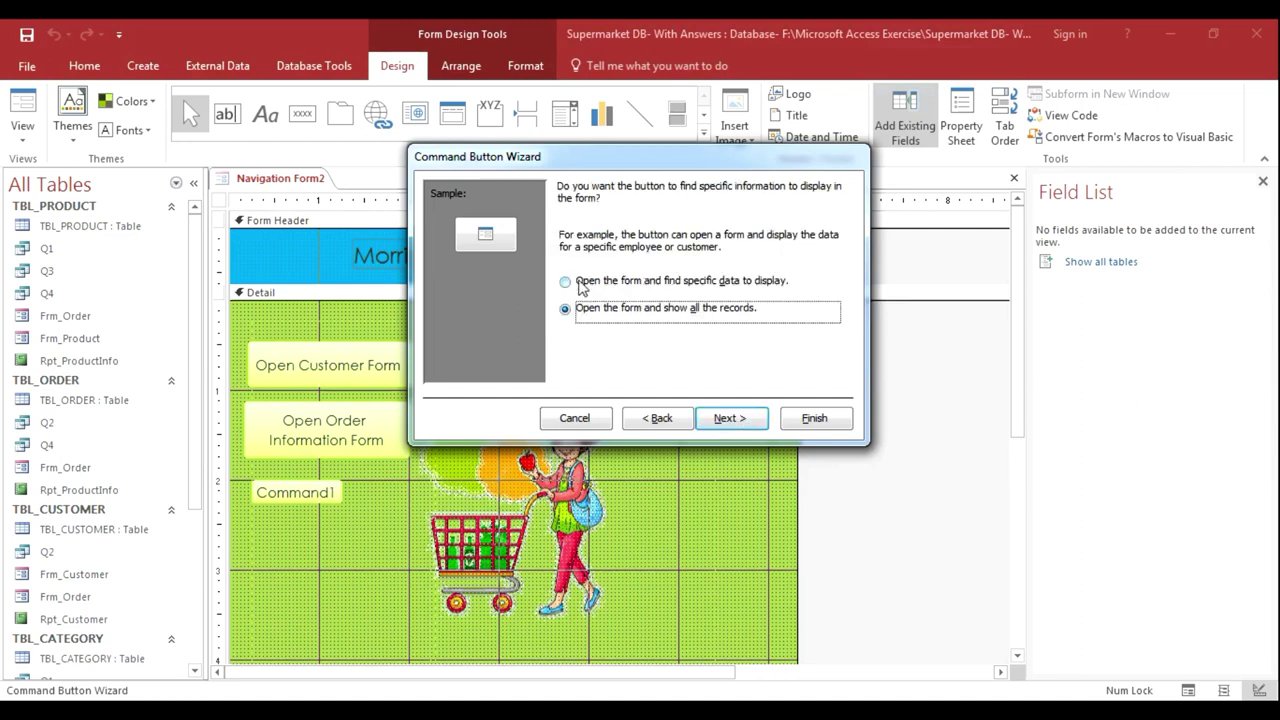
left_click(727, 412)
- Caption the new button 'Open Product Form' and finish the wizard
left_click(564, 265)
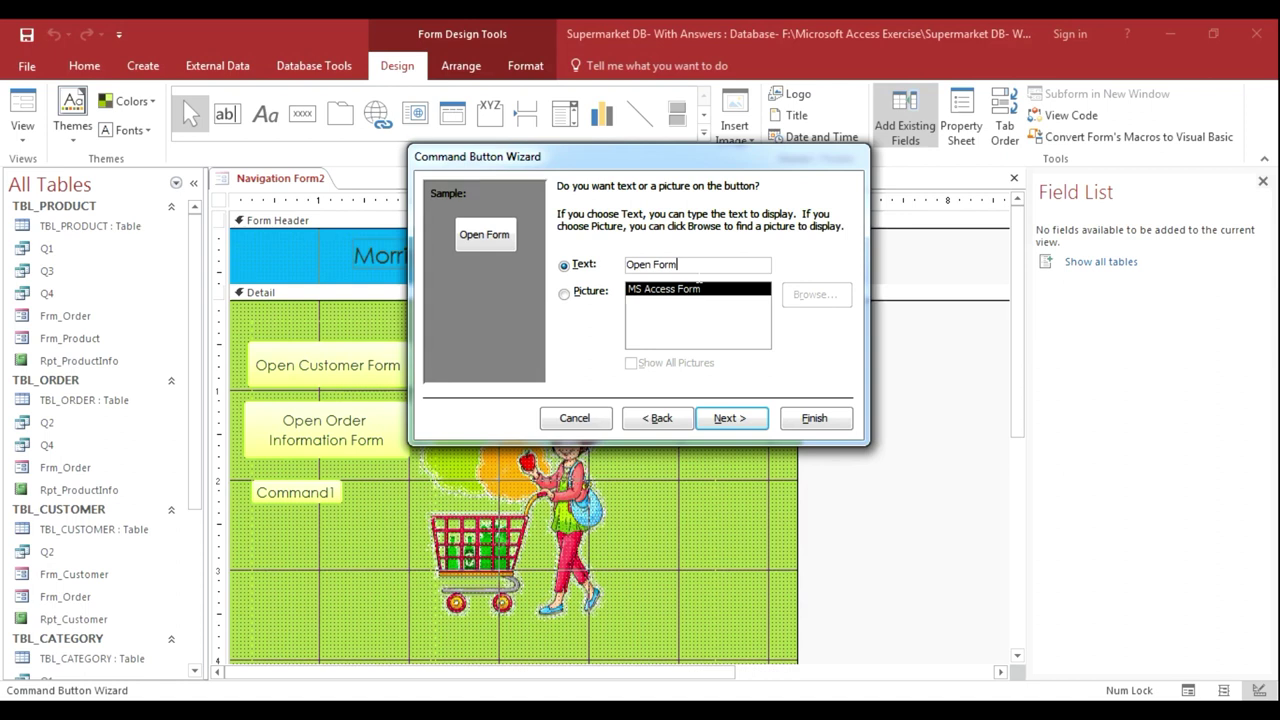
key("BackSpace")
key("BackSpace")
key("BackSpace")
key("BackSpace")
type("Product ")
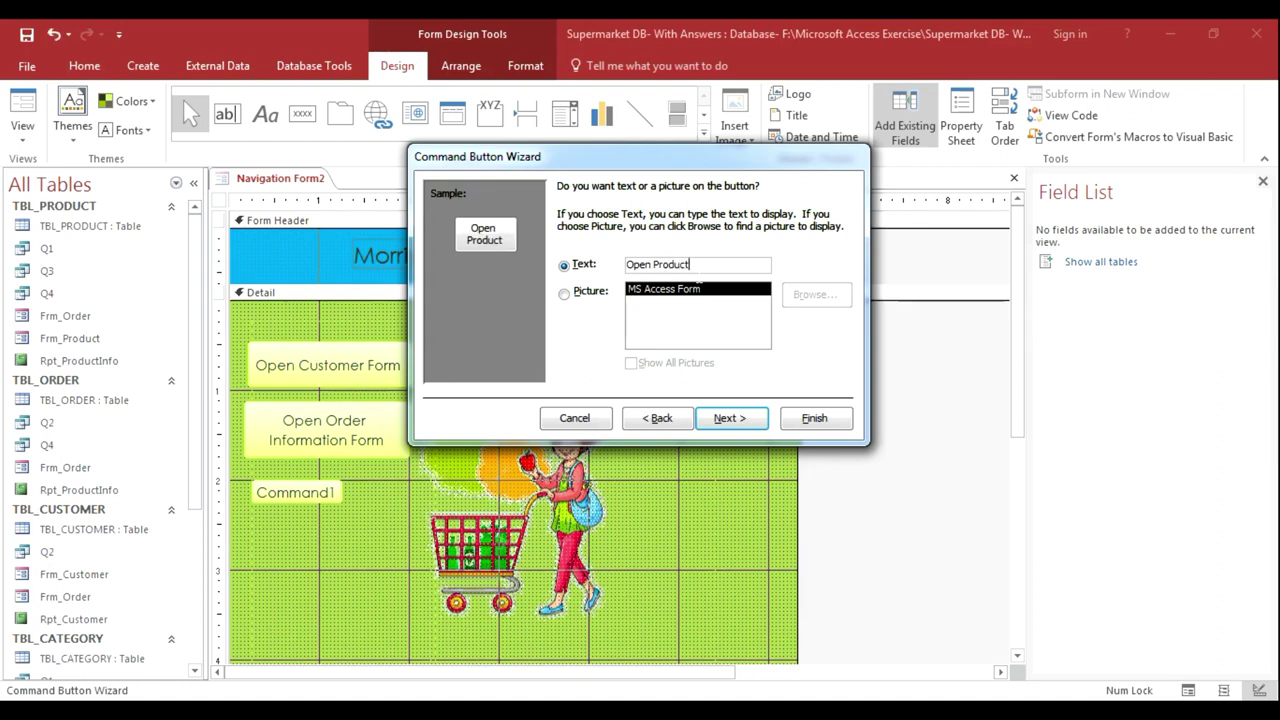
type("Form")
left_click(731, 418)
left_click(790, 424)
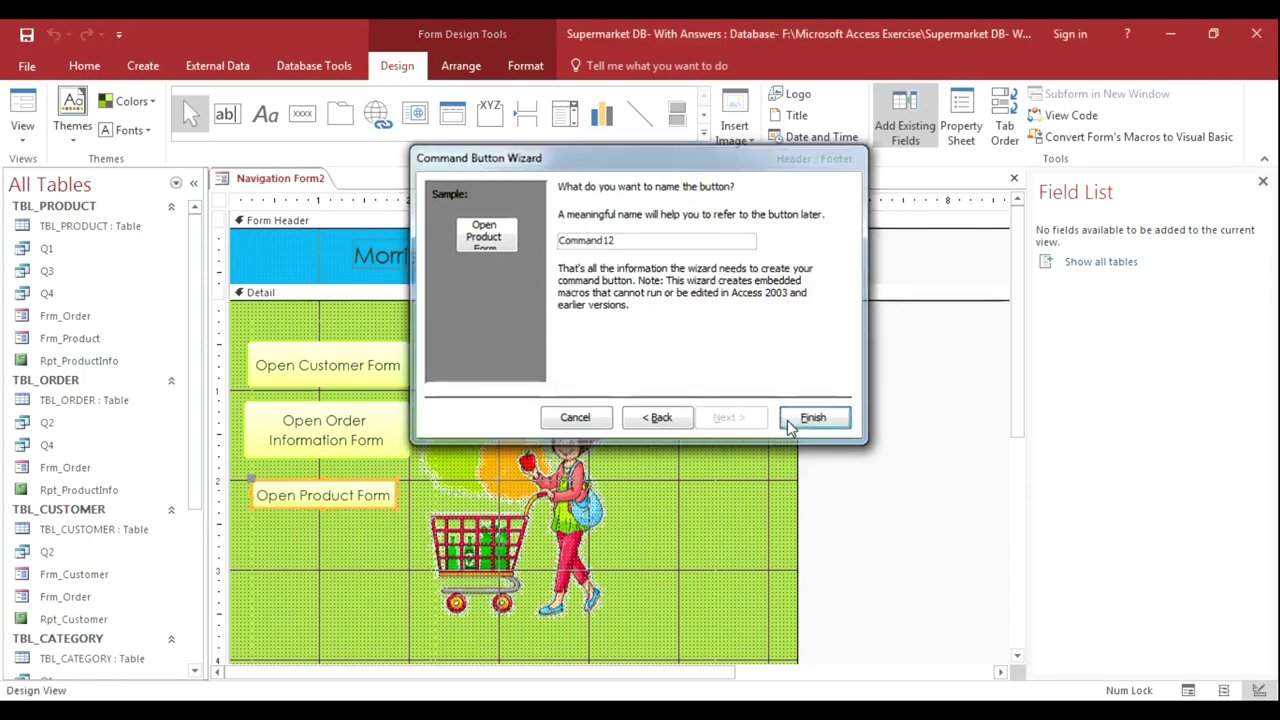
left_click(336, 520)
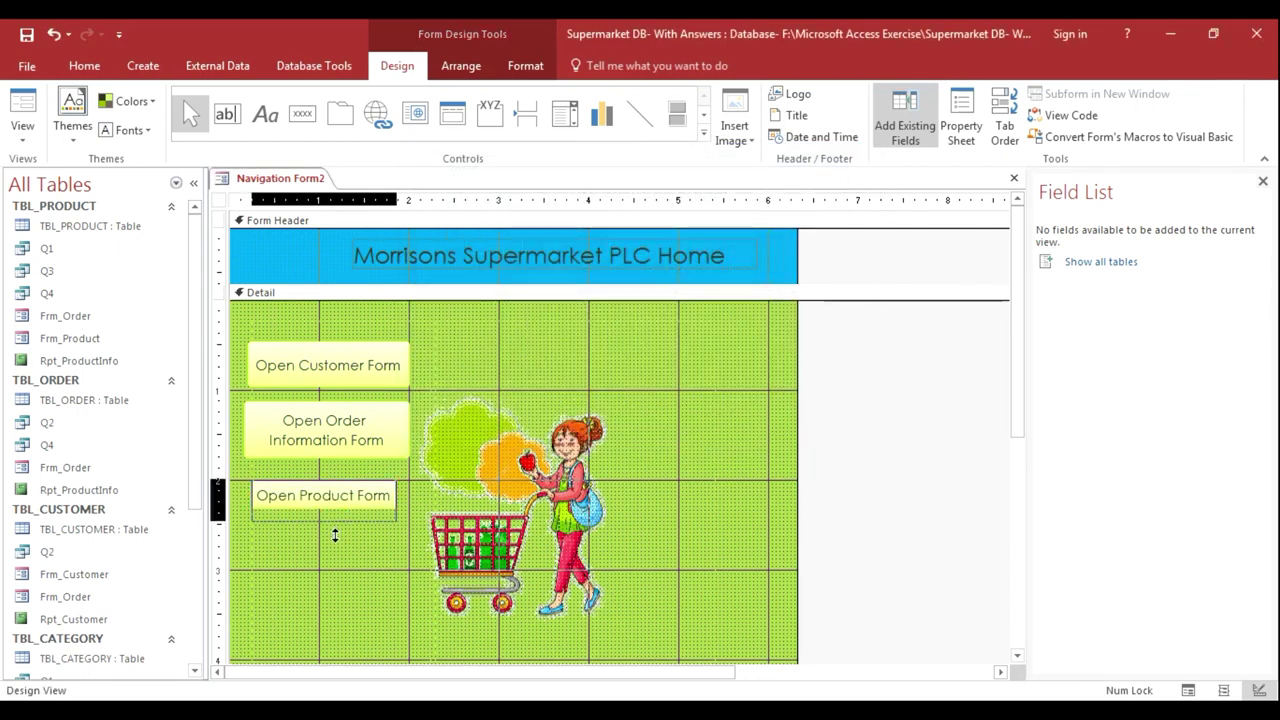
- Adjust the Open Product Form button, then add a button below it opening the Rpt_Customer report
left_click_drag(335, 521, 338, 535)
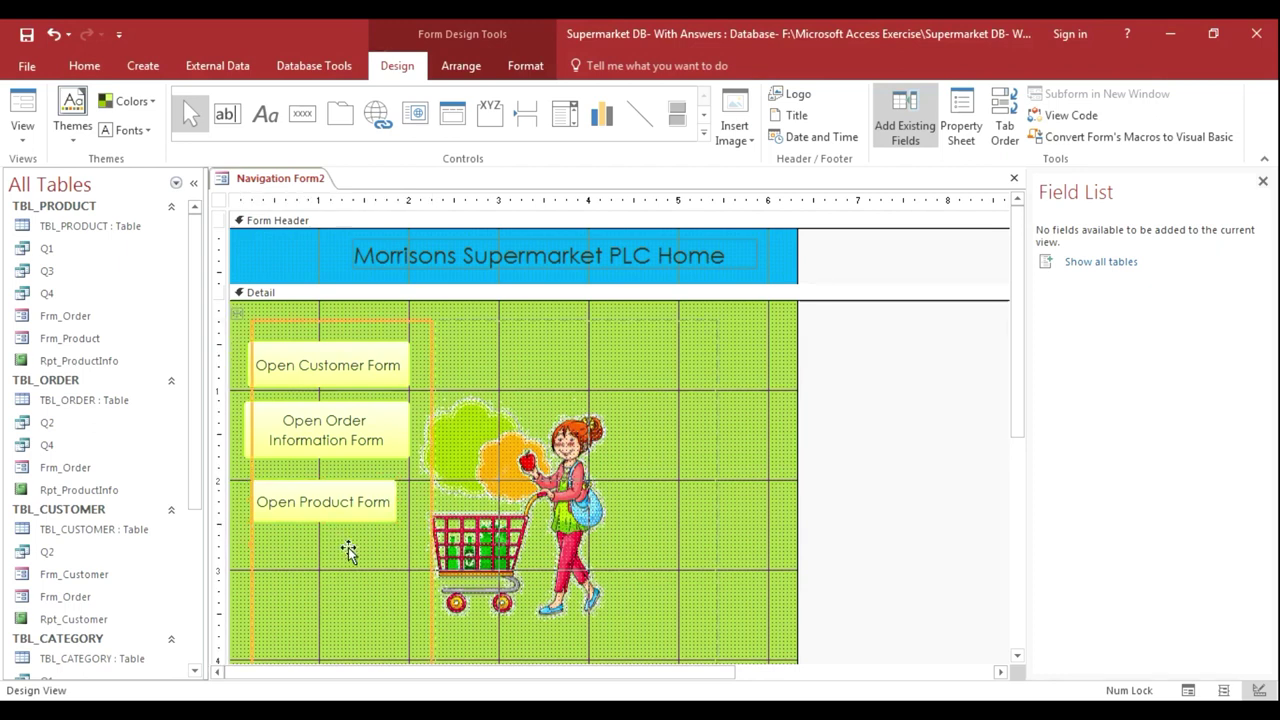
left_click(302, 114)
left_click(272, 549)
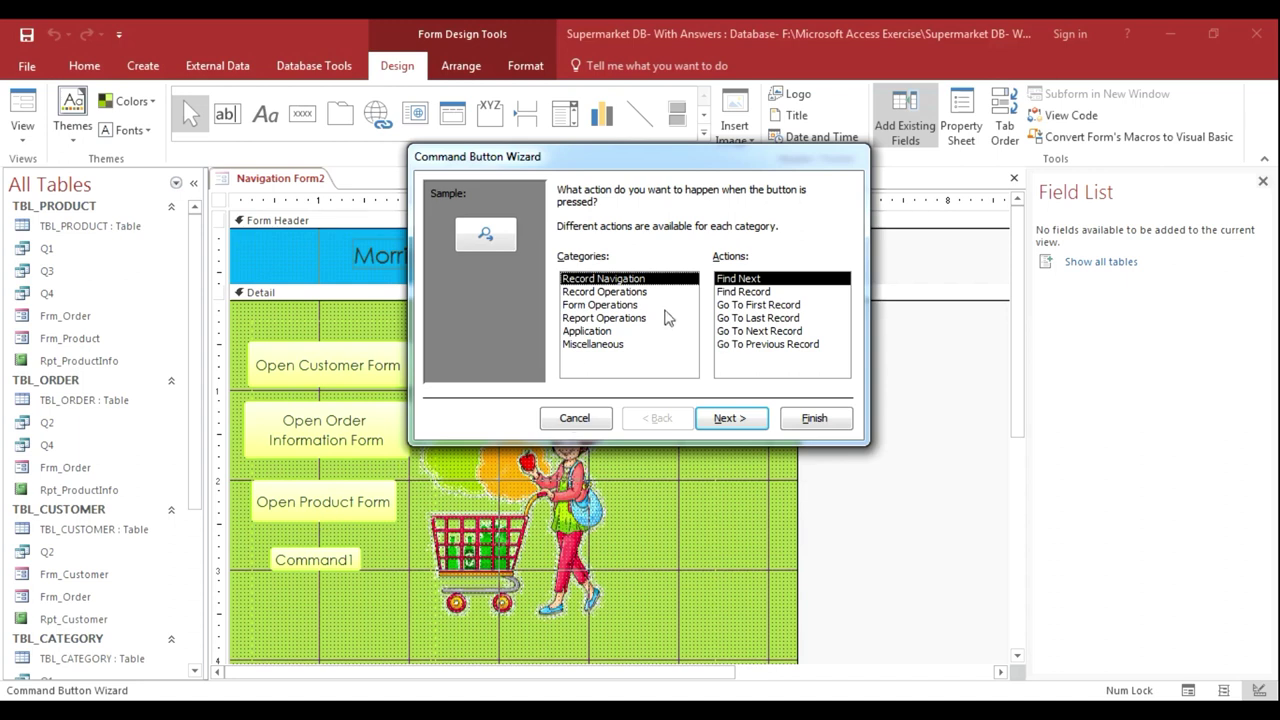
left_click(594, 318)
left_click(720, 292)
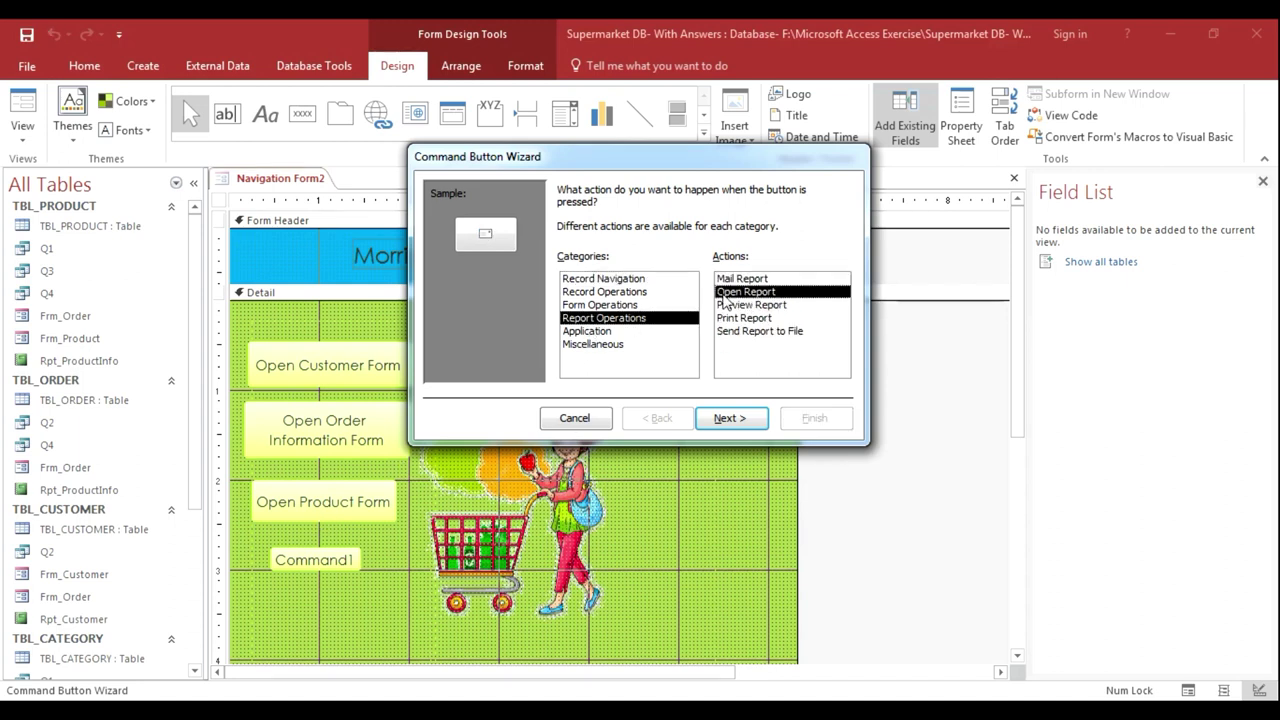
left_click(729, 418)
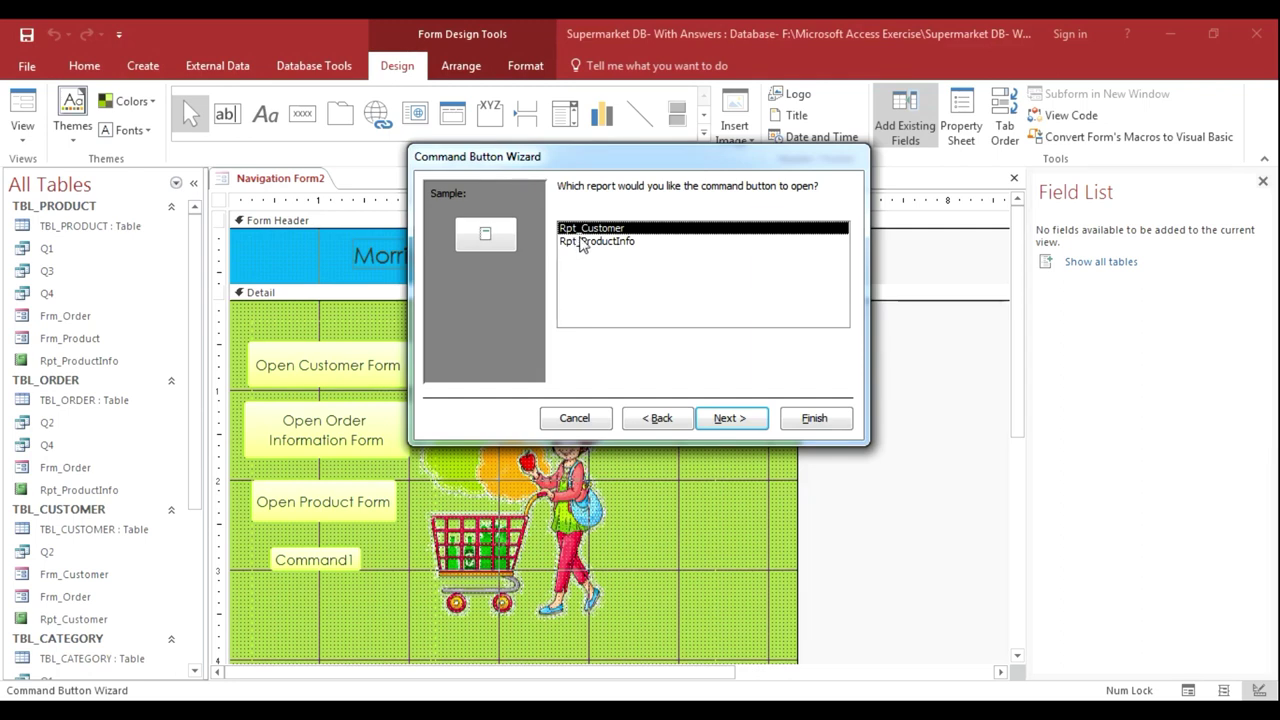
left_click(731, 418)
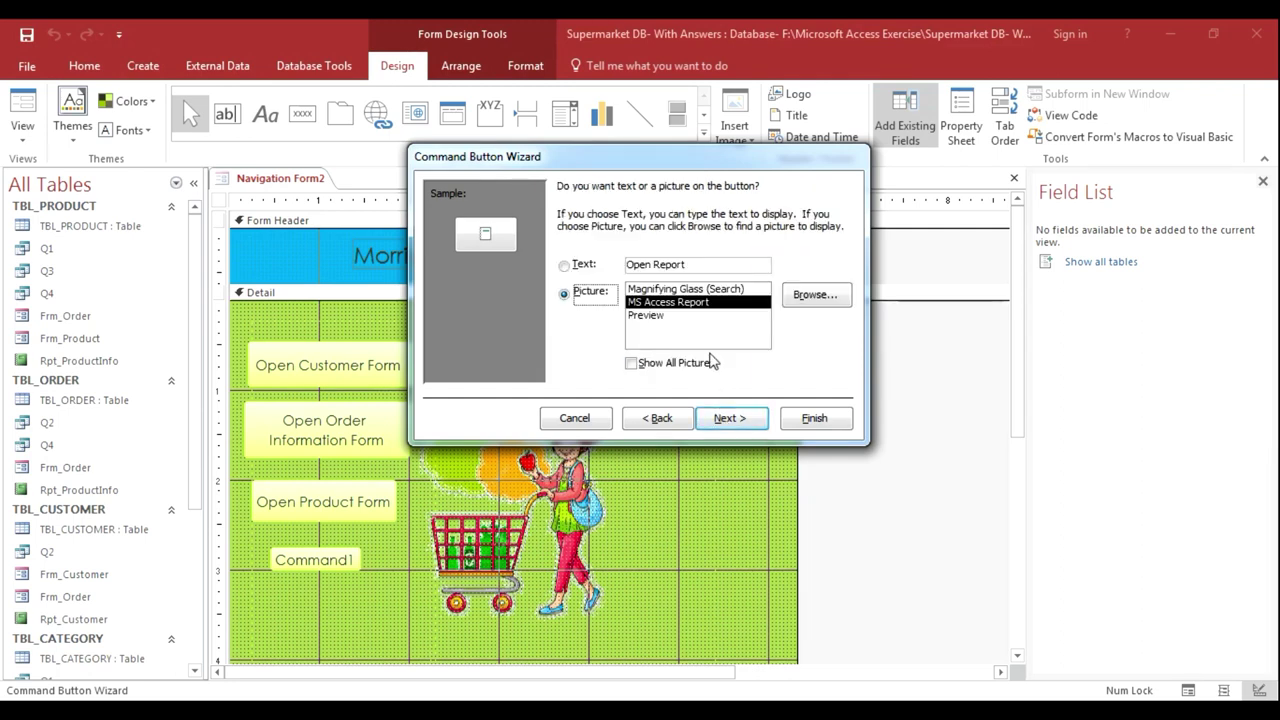
- Caption the report button 'Open Customer Information Report' and finish the wizard
left_click(565, 266)
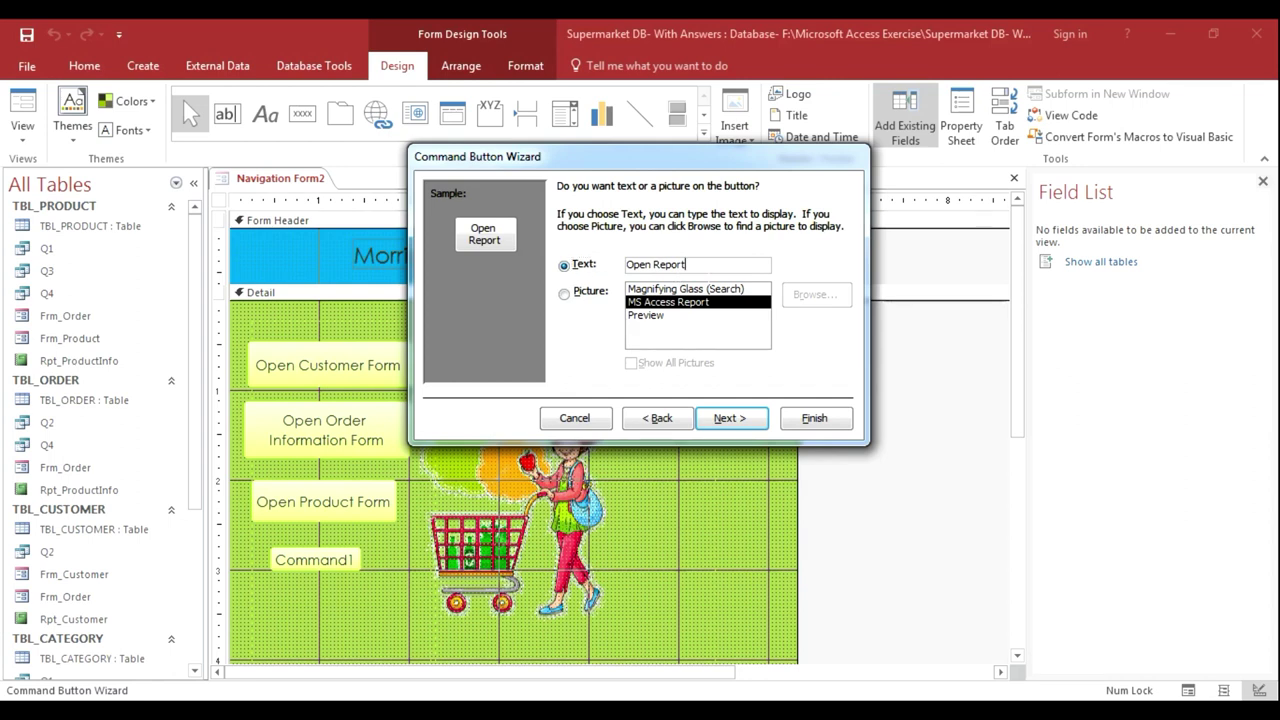
key("BackSpace")
key("BackSpace")
key("BackSpace")
key("BackSpace")
key("BackSpace")
key("BackSpace")
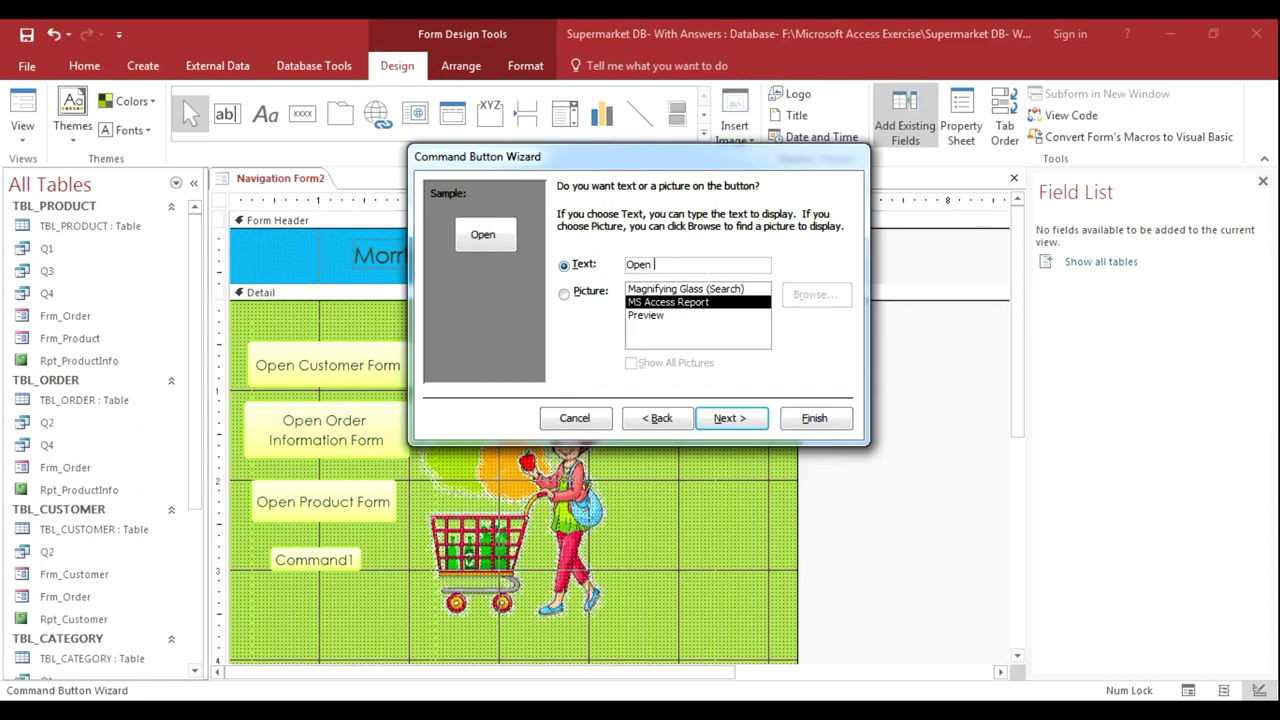
type("Customer ")
type("Infor")
type("ti")
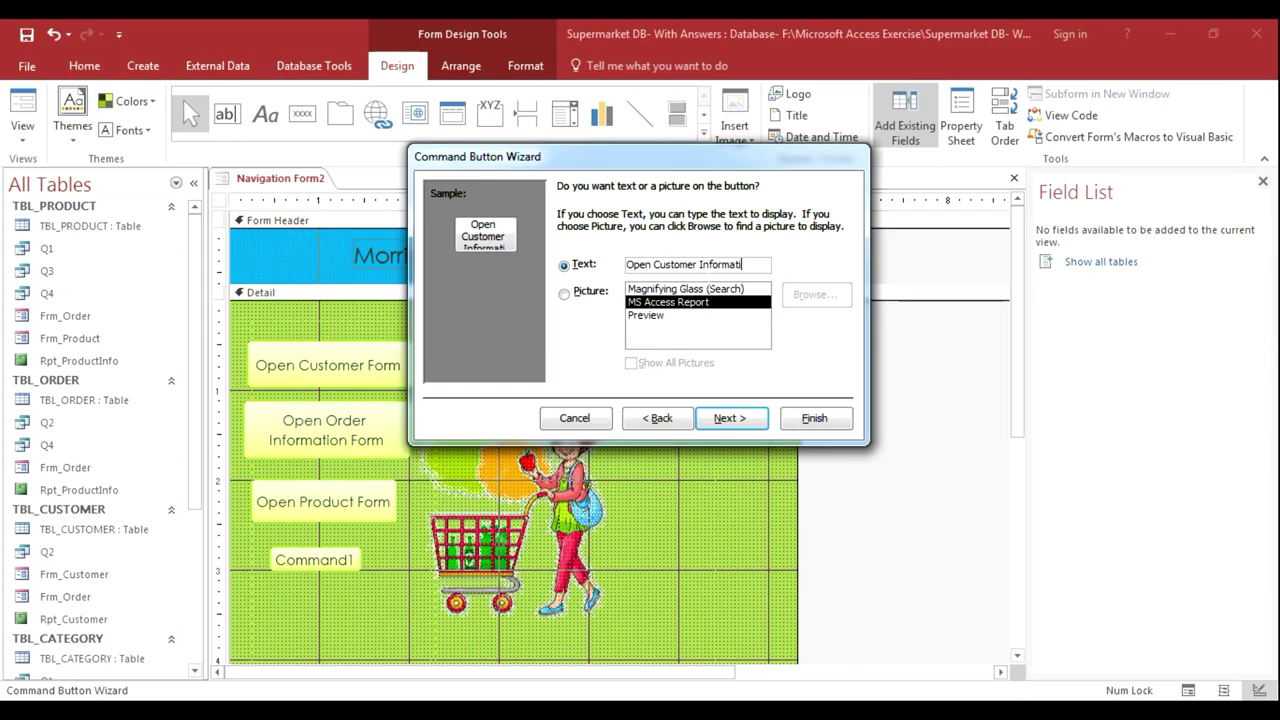
type(" po")
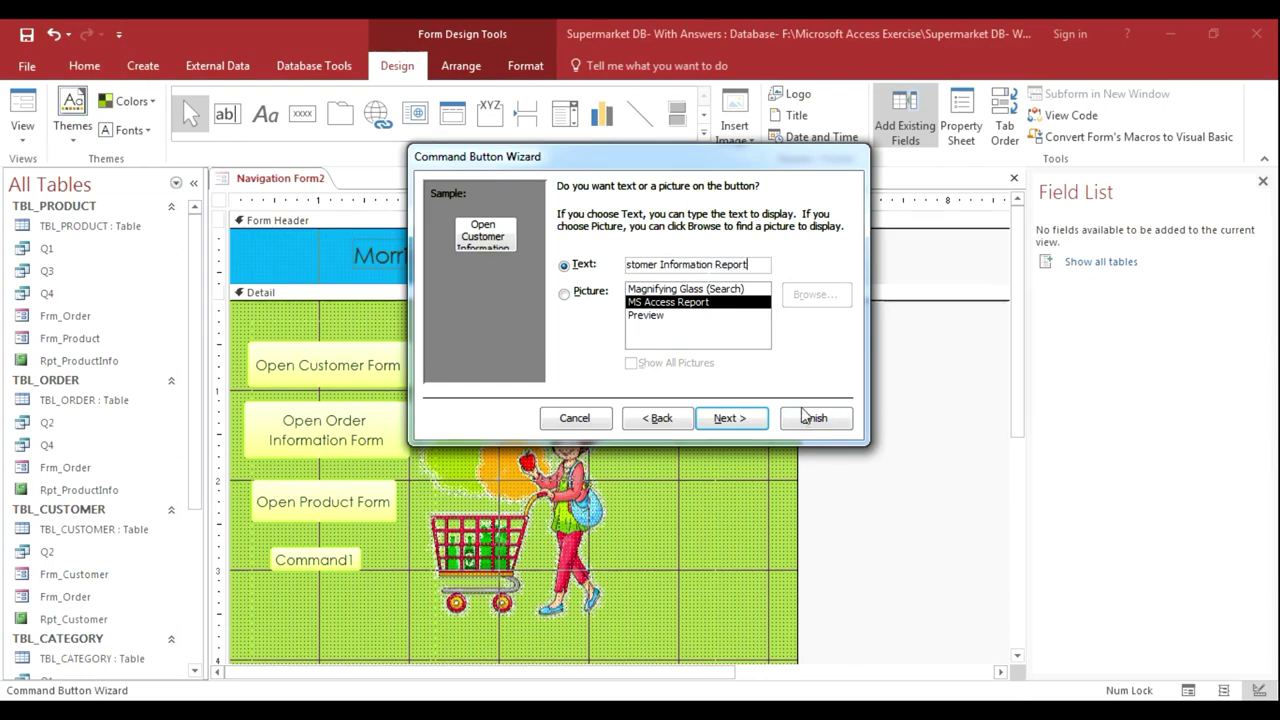
left_click(728, 418)
left_click(814, 422)
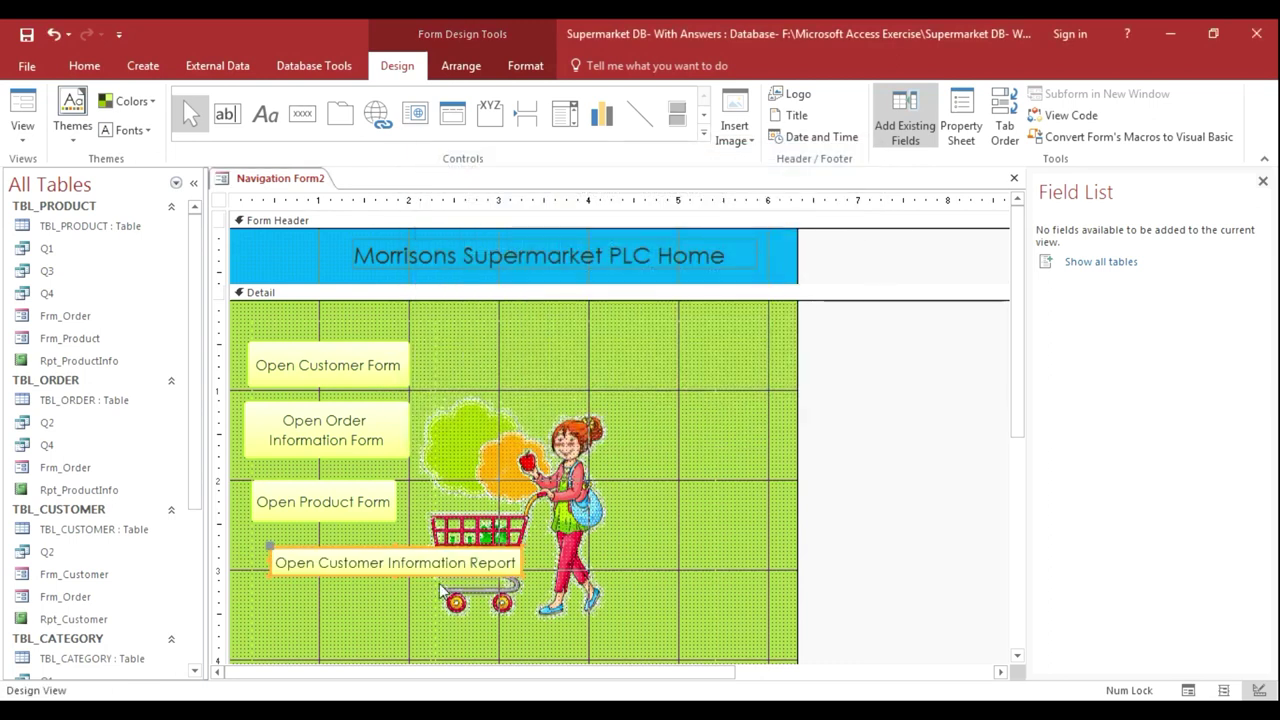
- Make the Open Customer Information Report button narrower and taller so its caption wraps, and align it
left_click_drag(537, 574, 362, 571)
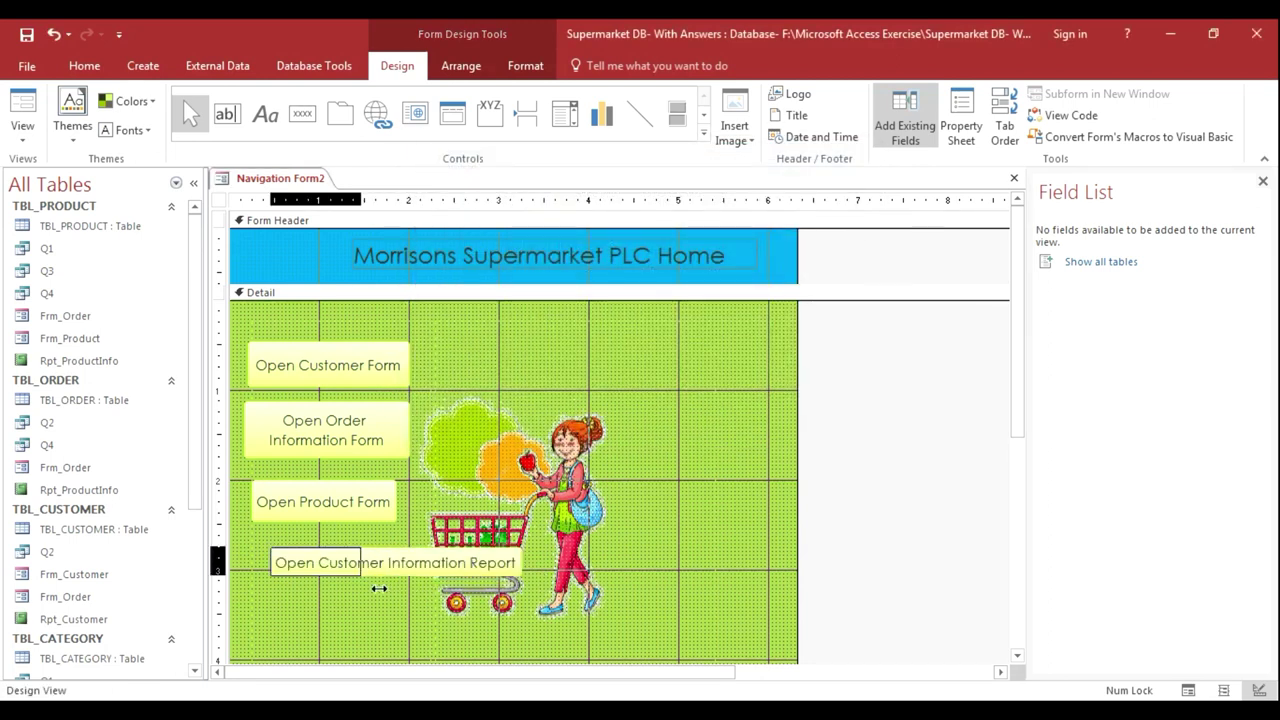
left_click_drag(276, 571, 268, 571)
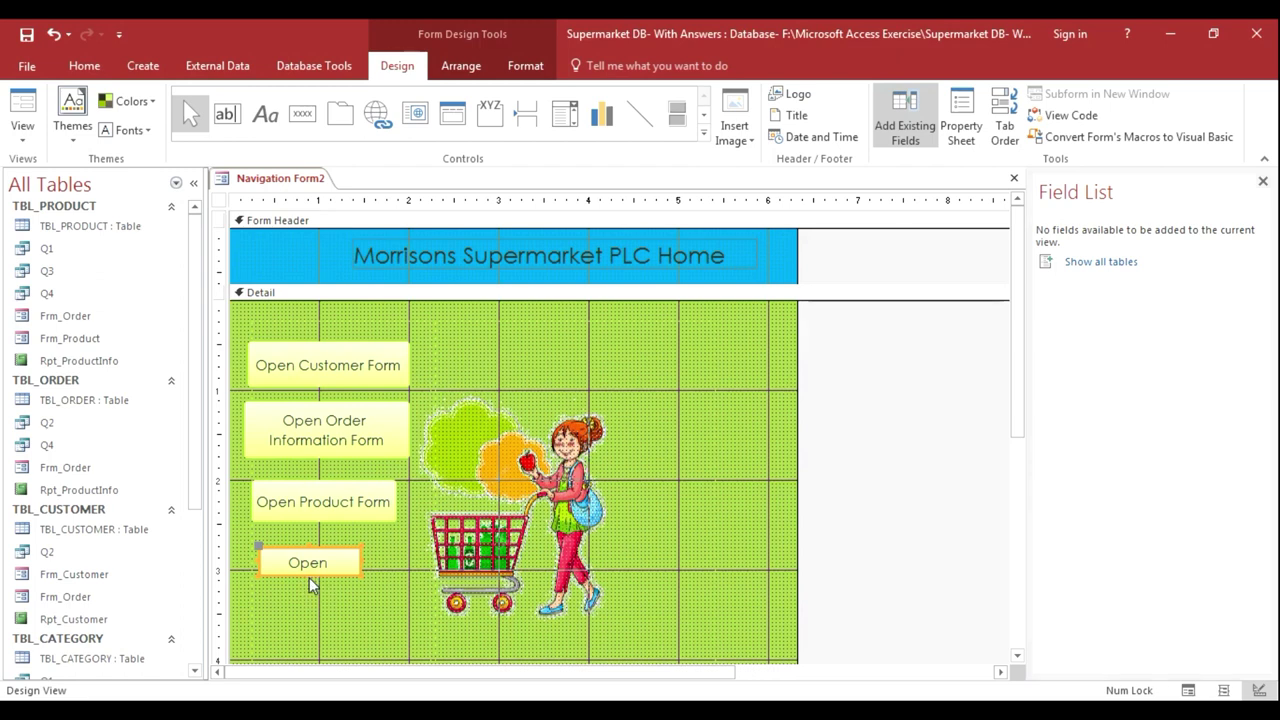
mouse_move(311, 579)
left_mouse_down()
mouse_move(311, 614)
mouse_move(408, 592)
left_mouse_up()
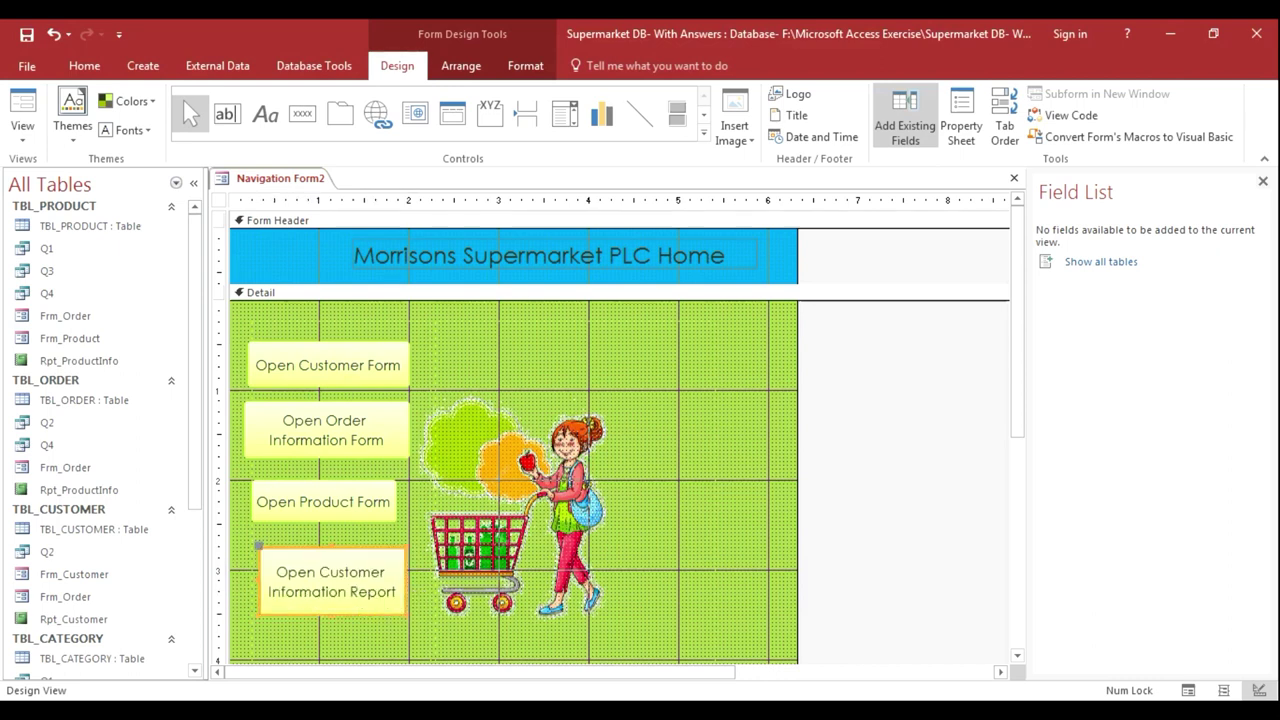
left_click_drag(258, 592, 250, 592)
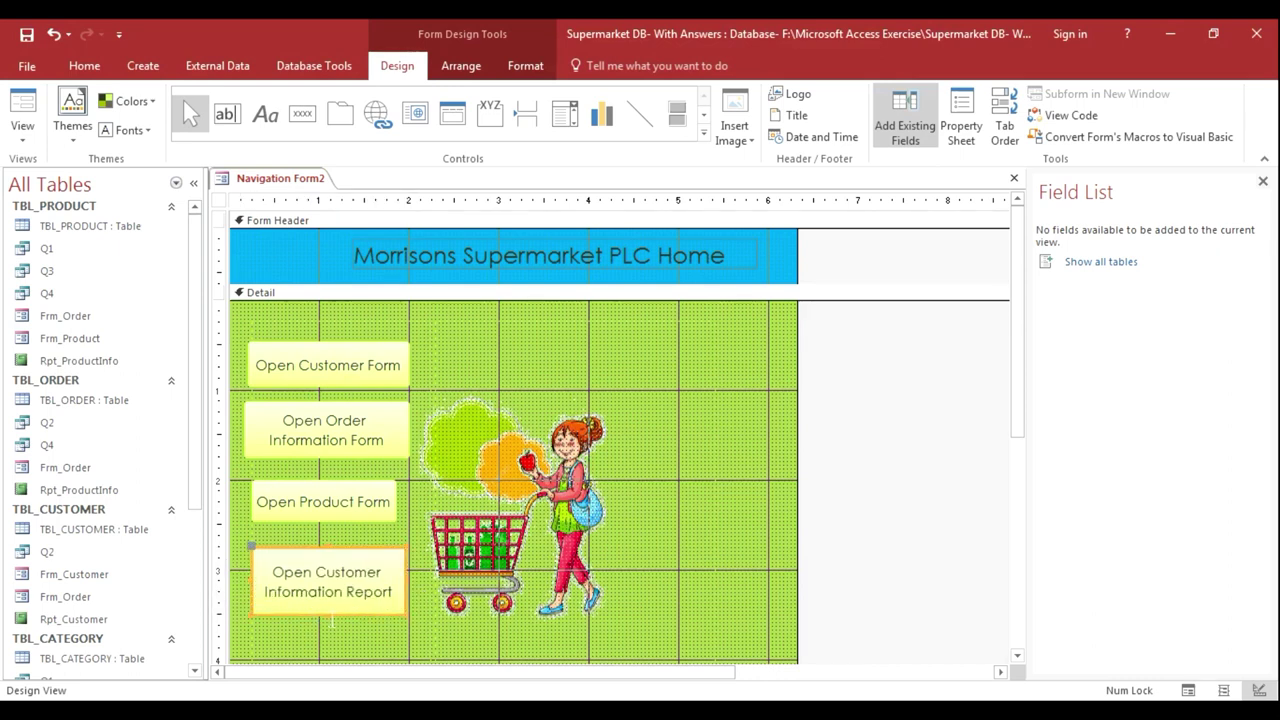
left_click_drag(333, 617, 342, 614)
- Widen the Open Product Form button on both sides to line up with the others
left_click(390, 510)
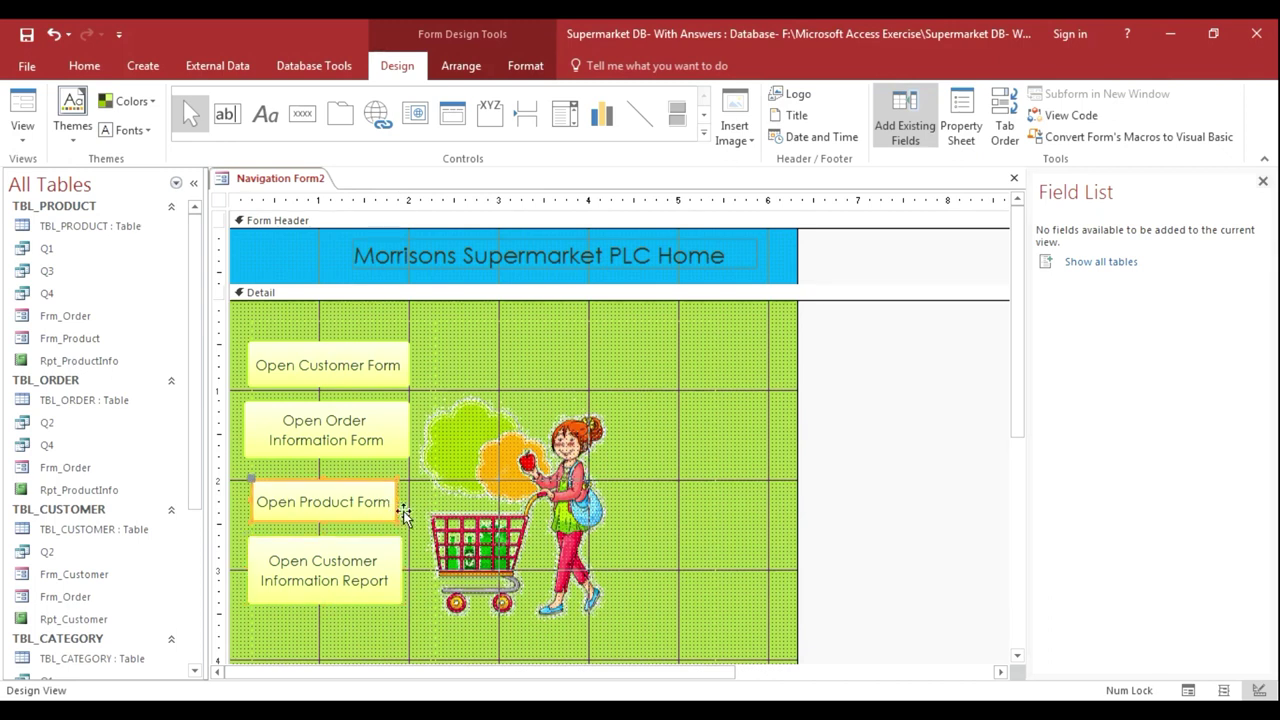
left_click_drag(398, 510, 410, 510)
left_click_drag(259, 512, 249, 512)
left_click_drag(252, 655, 439, 295)
left_click(291, 128)
- Place a button at the bottom of the detail area that opens the Rpt_ProductInfo report
left_click(268, 626)
left_click(585, 318)
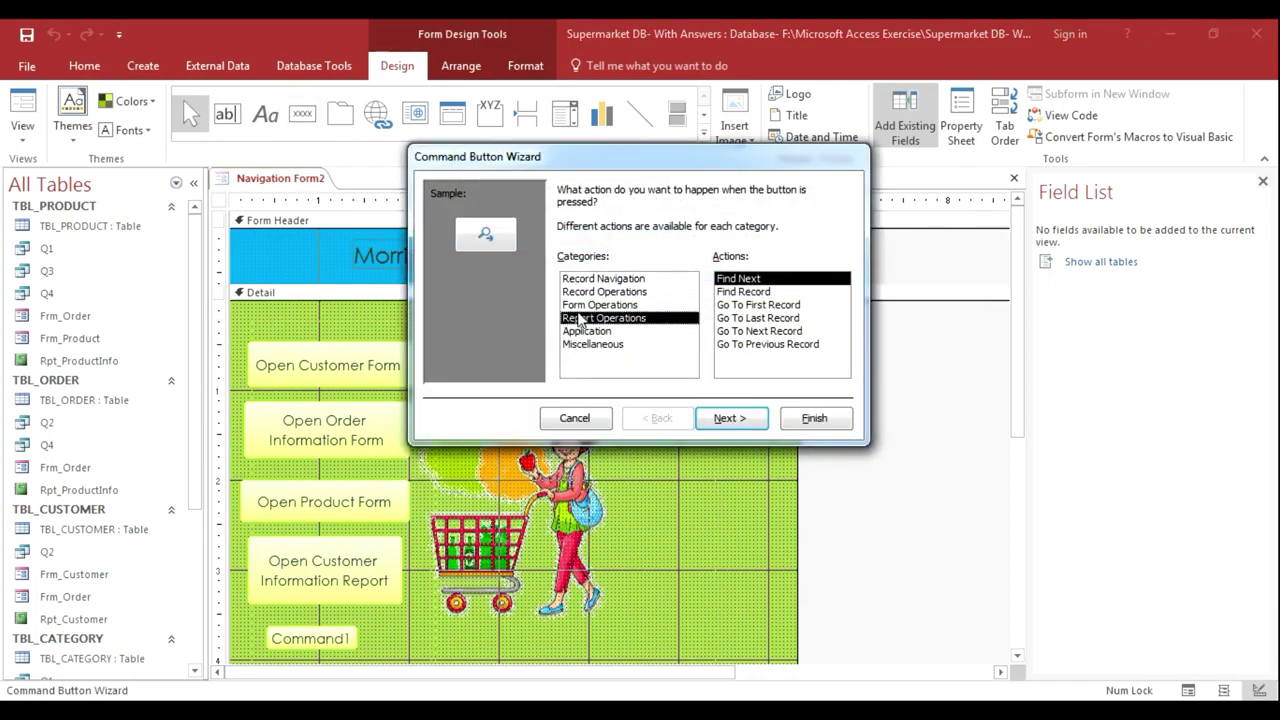
left_click(734, 296)
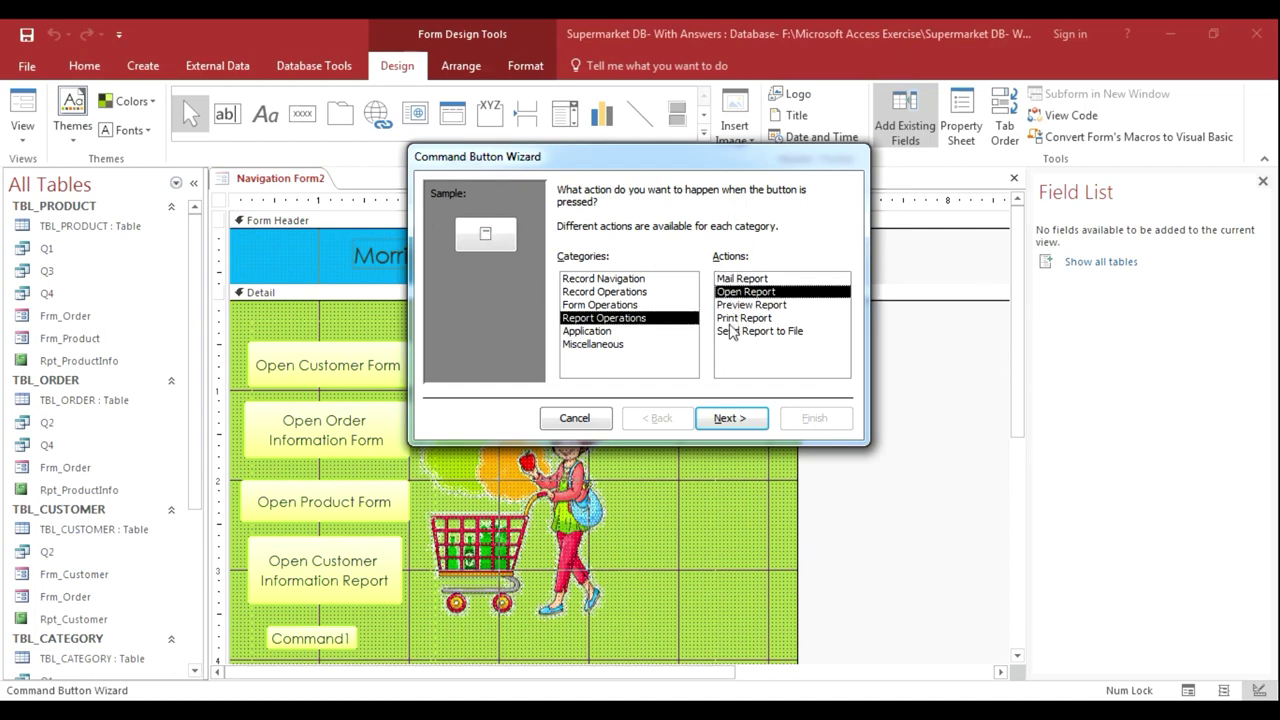
left_click(730, 418)
left_click(588, 243)
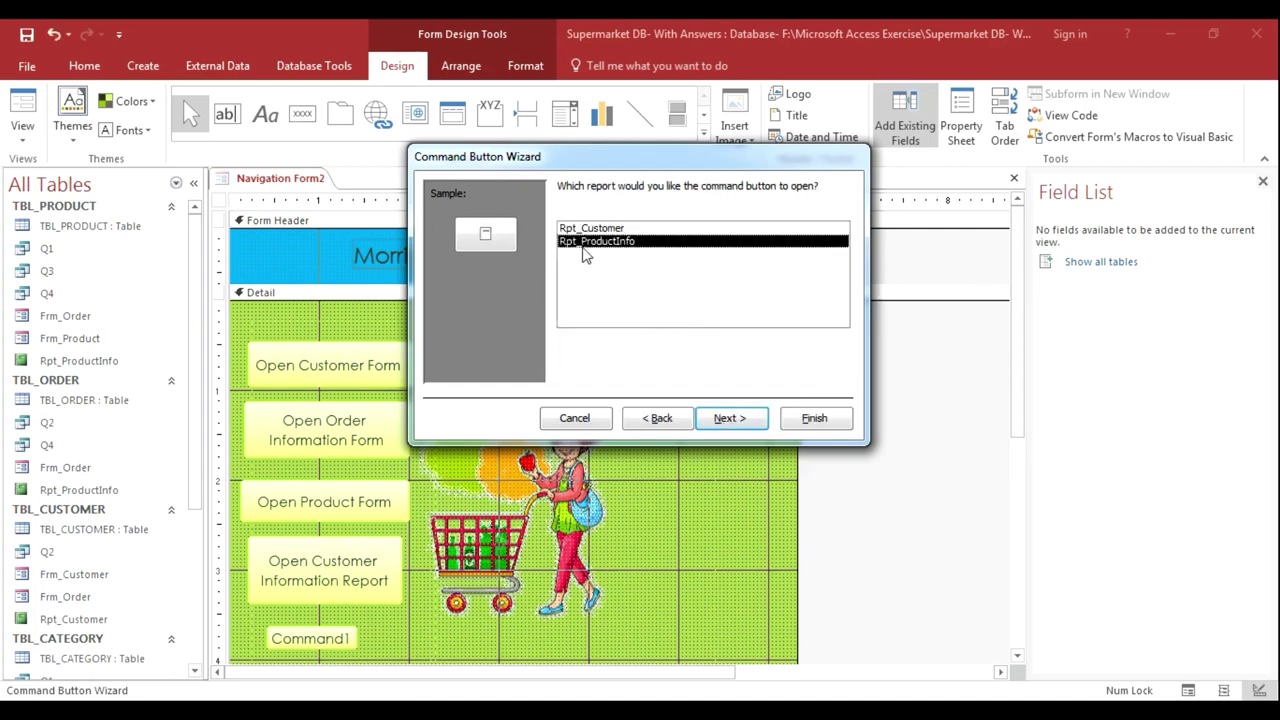
left_click(730, 418)
- Caption the button 'Open Product Information Report' and finish the wizard
left_click(564, 265)
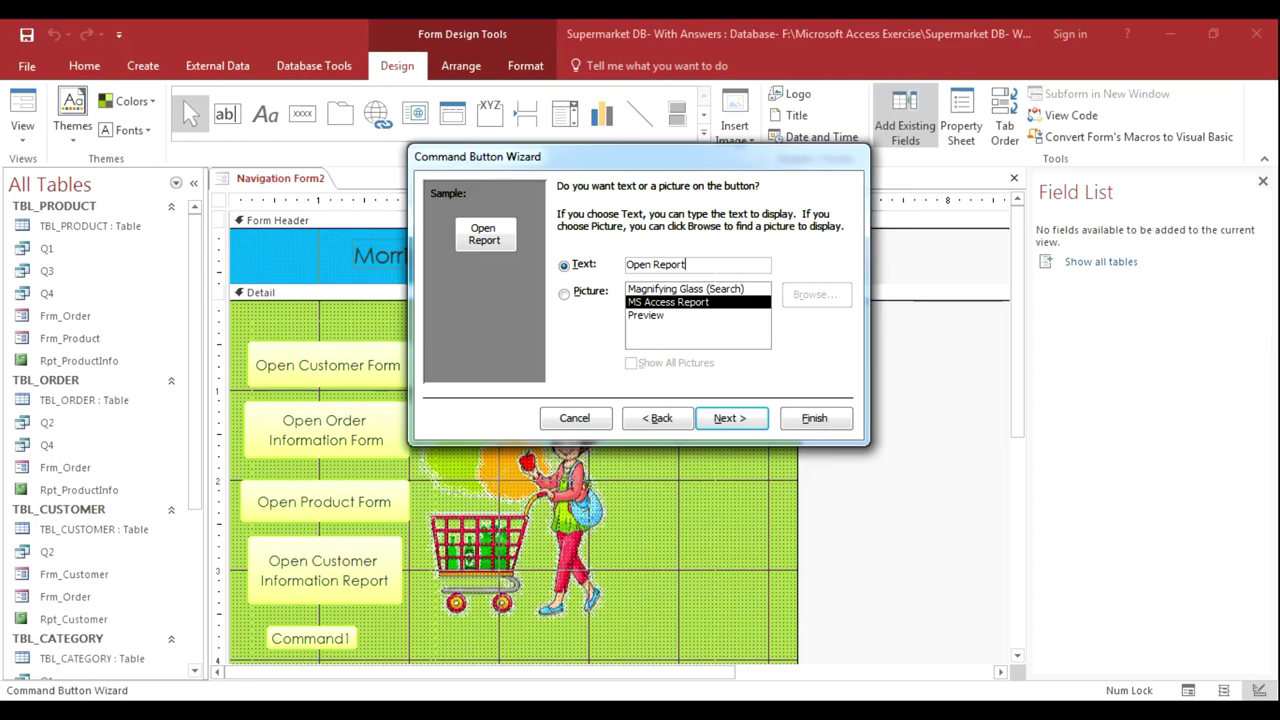
key("BackSpace")
key("BackSpace")
key("BackSpace")
key("BackSpace")
key("BackSpace")
key("BackSpace")
type("roduct Information")
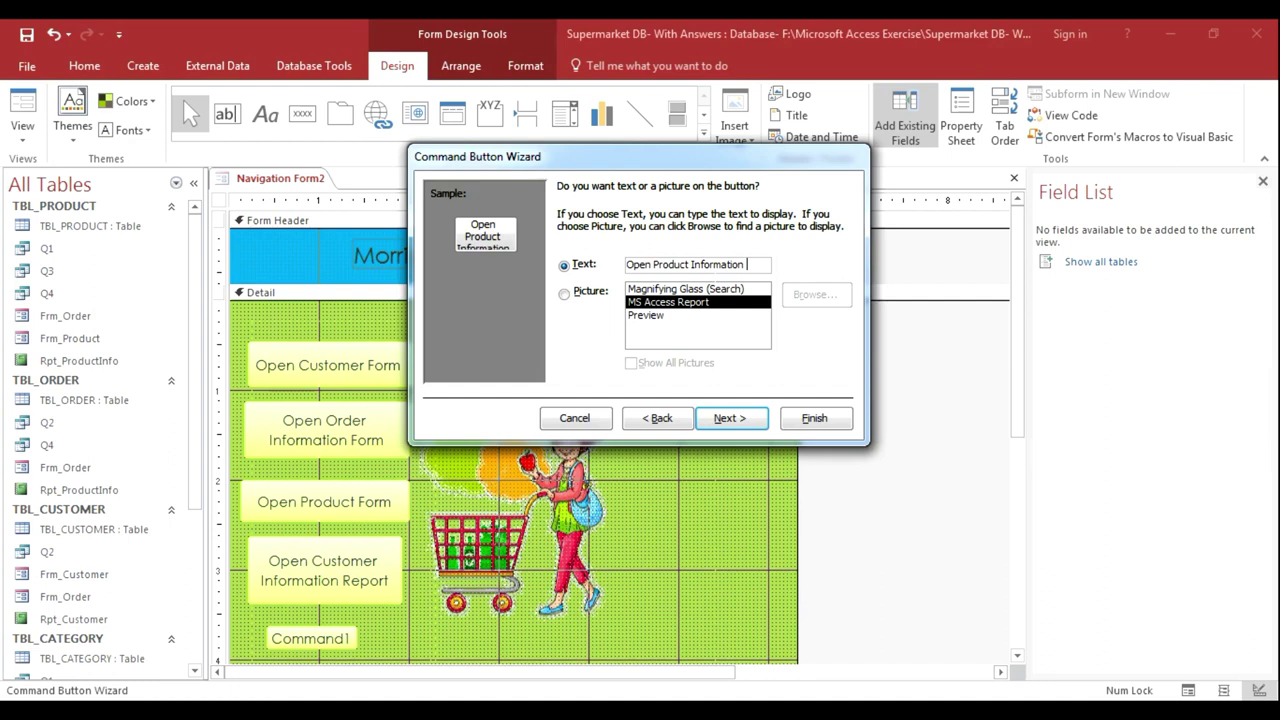
type("rt")
left_click(730, 418)
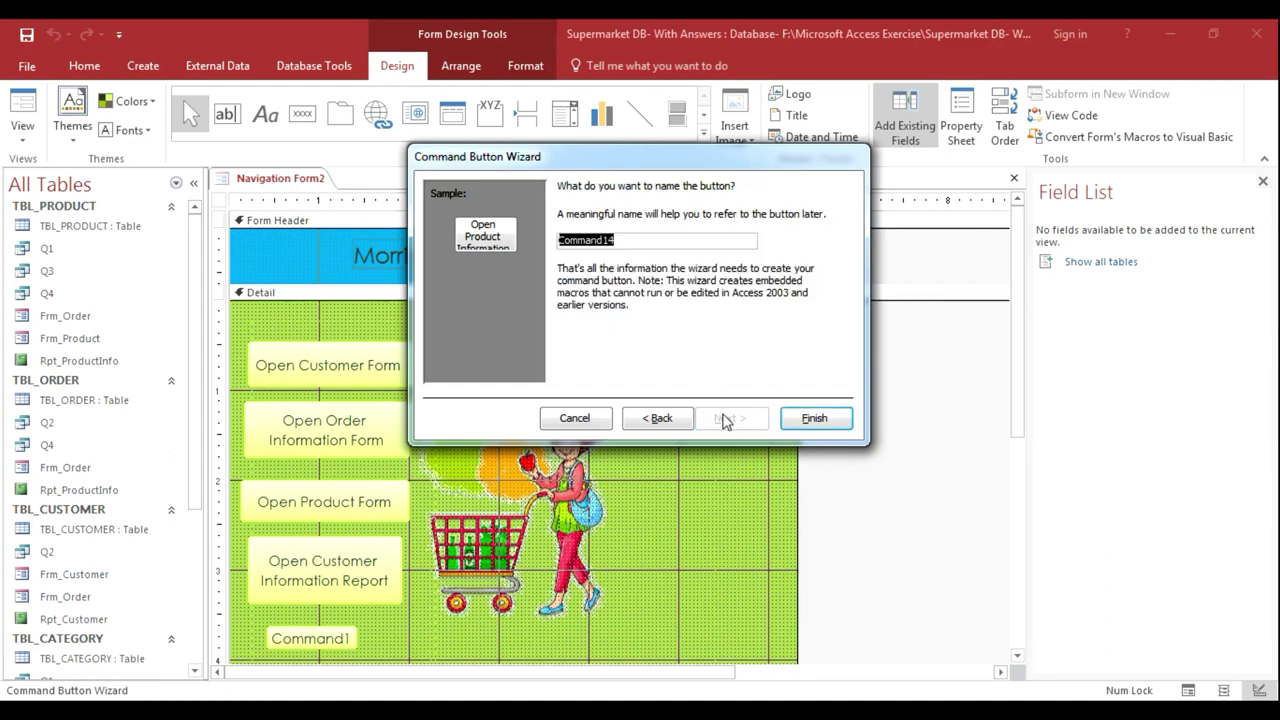
left_click(814, 418)
- Resize the Open Product Information Report button into a narrower, taller two-line block
left_click_drag(519, 652, 370, 652)
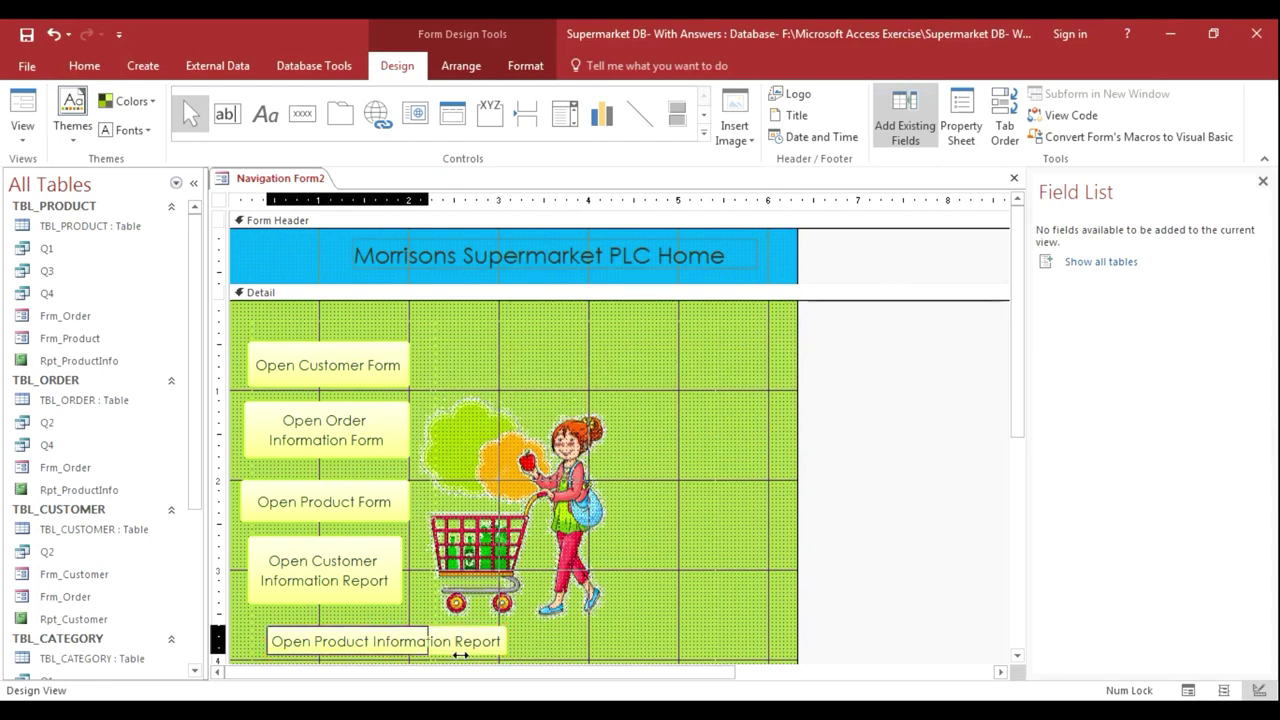
mouse_move(279, 653)
left_mouse_down()
mouse_move(259, 653)
mouse_move(320, 612)
left_mouse_up()
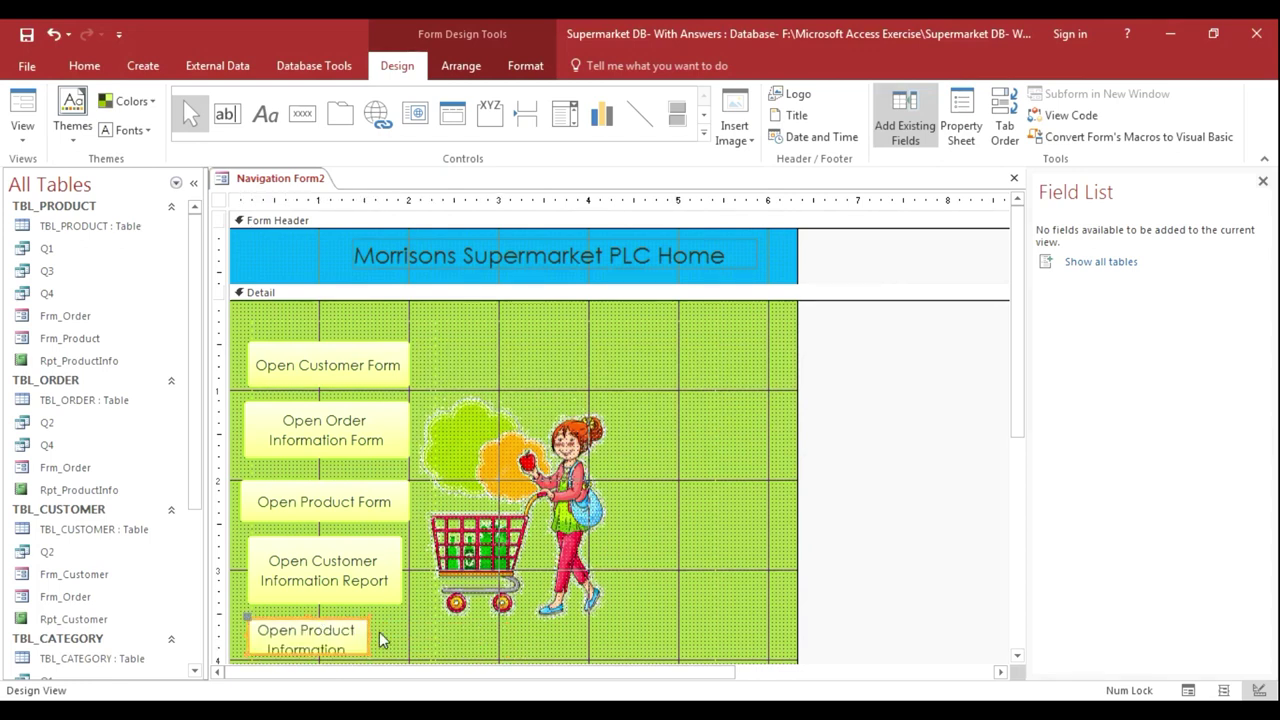
left_click_drag(381, 648, 404, 648)
scroll(404, 635, "down", 2)
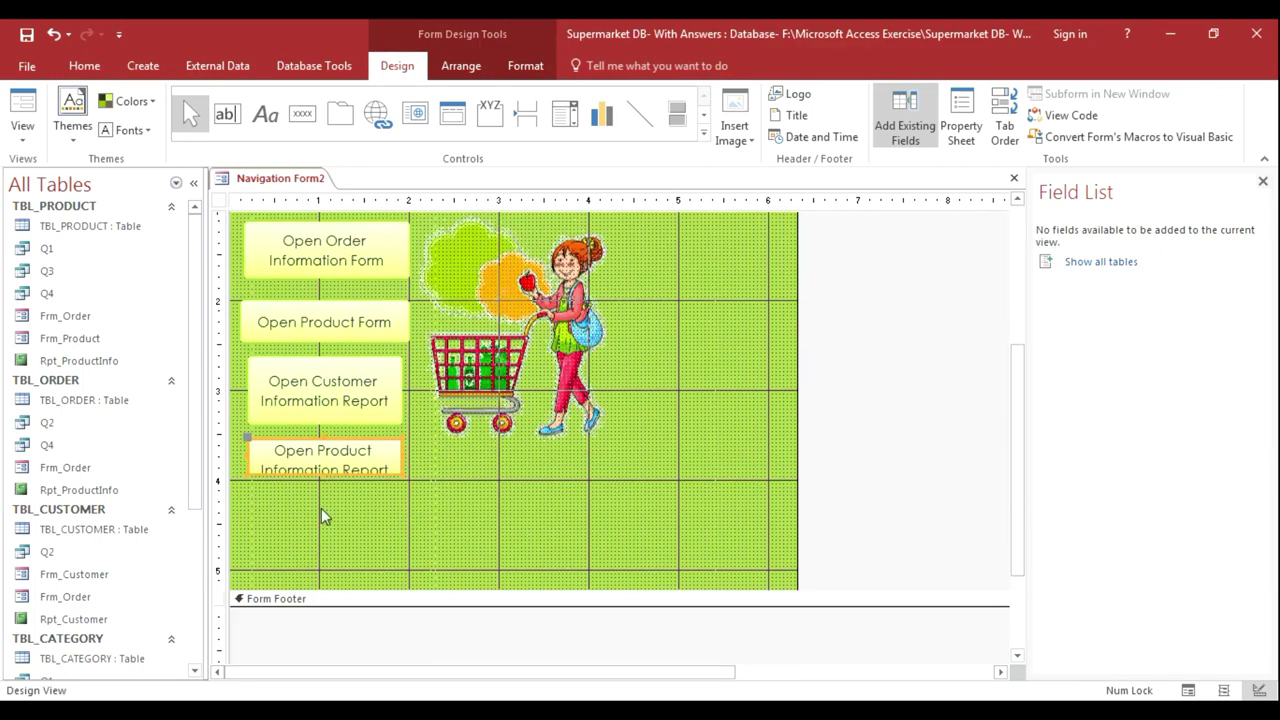
left_click_drag(336, 488, 337, 520)
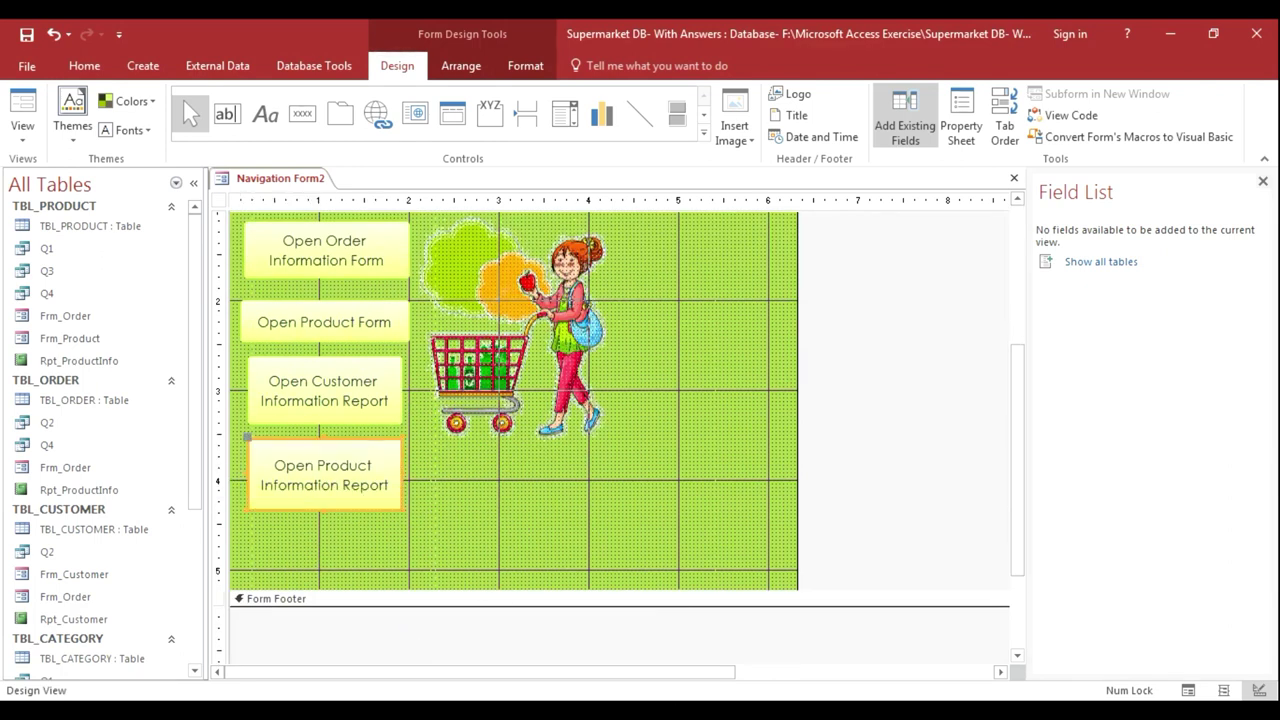